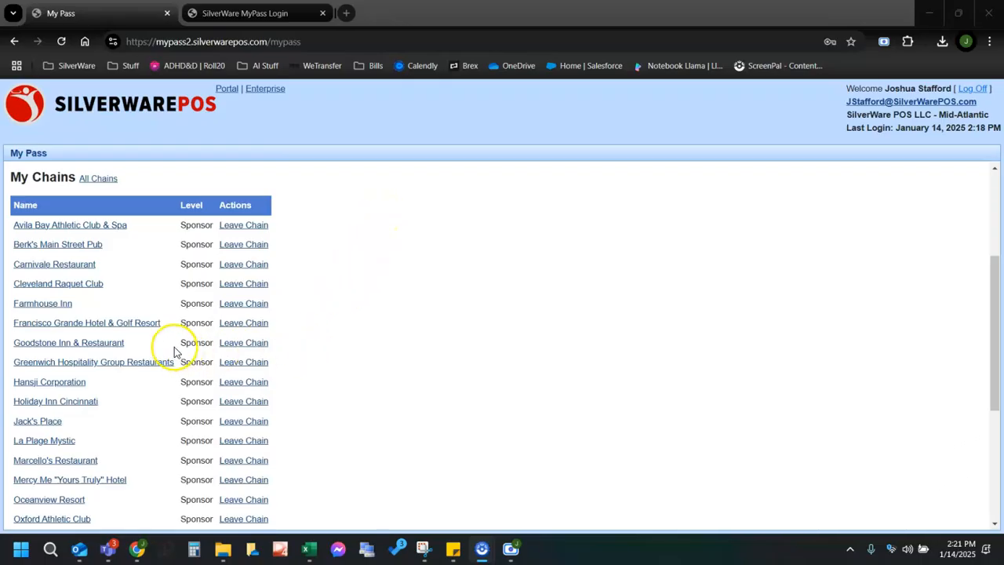
Open the SilverWare Demo chain's details and scroll down through its member list.
{"action": "scroll", "coordinate": [168, 340], "scroll_direction": "down", "scroll_amount": 4}
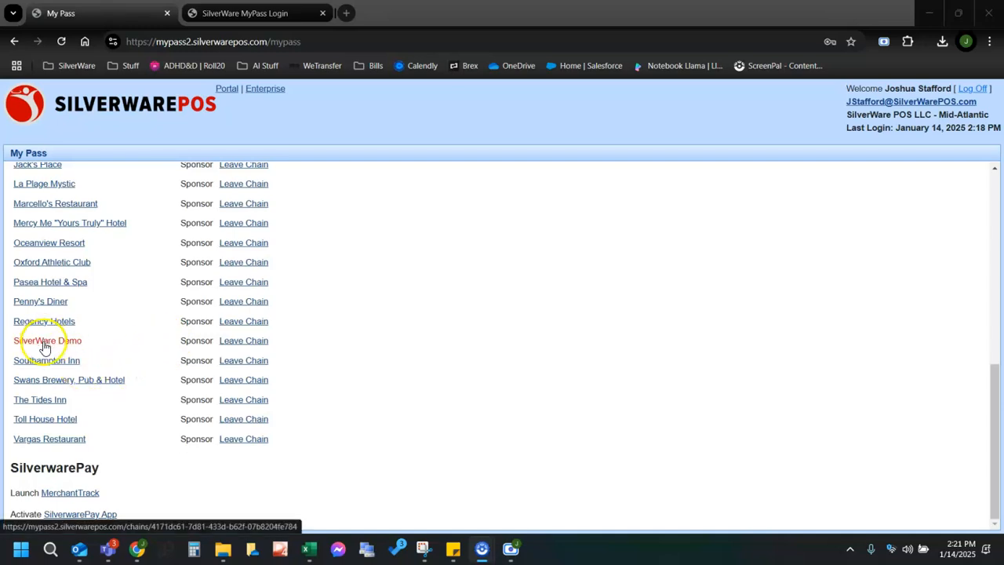
{"action": "left_click", "coordinate": [62, 343]}
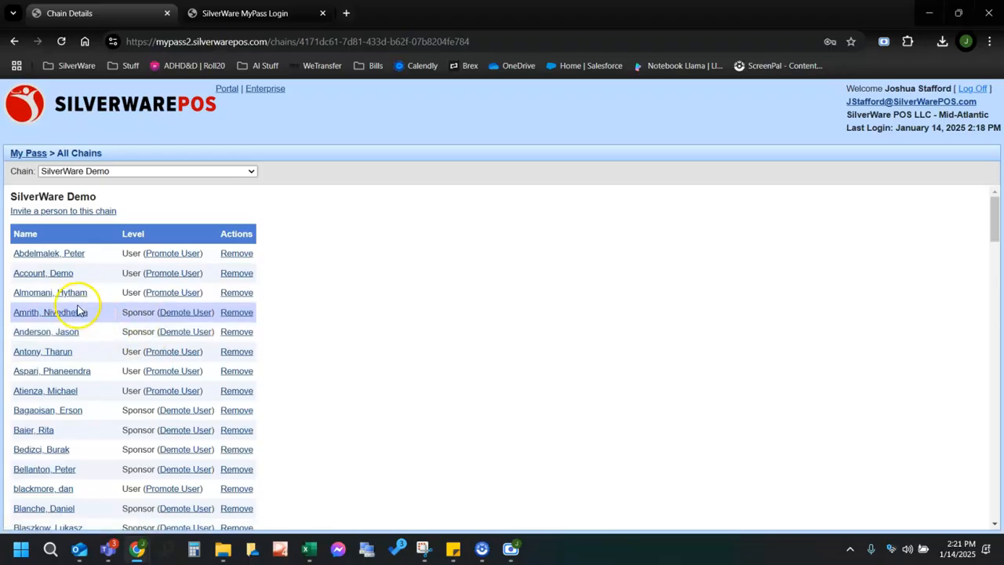
{"action": "scroll", "coordinate": [99, 344], "scroll_direction": "down", "scroll_amount": 4}
{"action": "scroll", "coordinate": [100, 345], "scroll_direction": "down", "scroll_amount": 11}
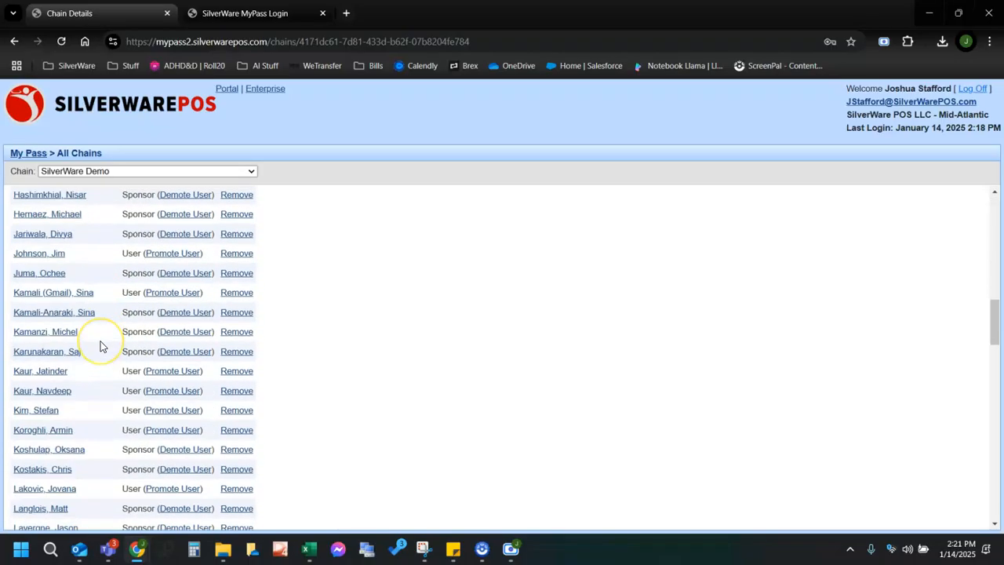
{"action": "scroll", "coordinate": [100, 346], "scroll_direction": "down", "scroll_amount": 5}
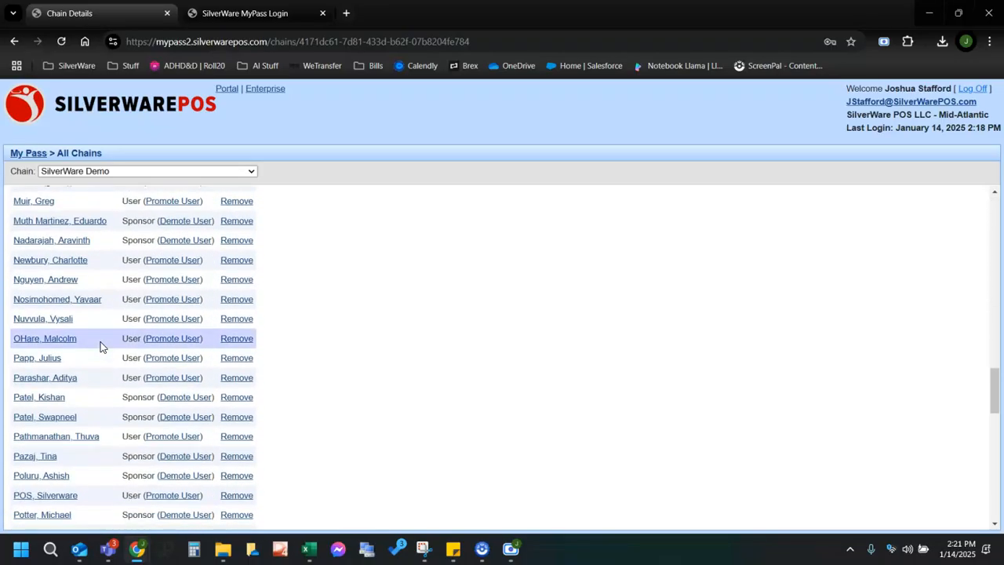
{"action": "scroll", "coordinate": [93, 339], "scroll_direction": "down", "scroll_amount": 4}
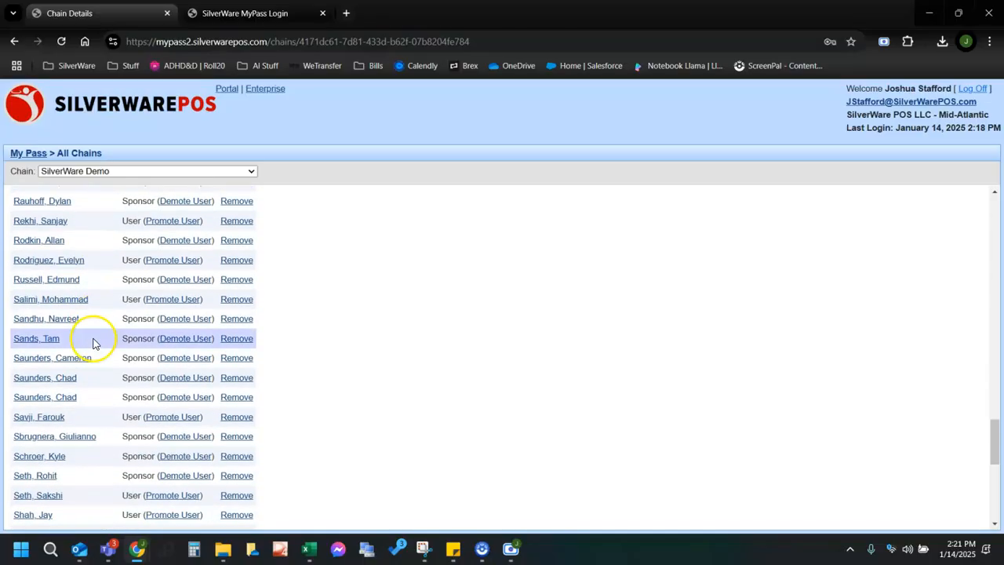
{"action": "scroll", "coordinate": [76, 410], "scroll_direction": "down", "scroll_amount": 4}
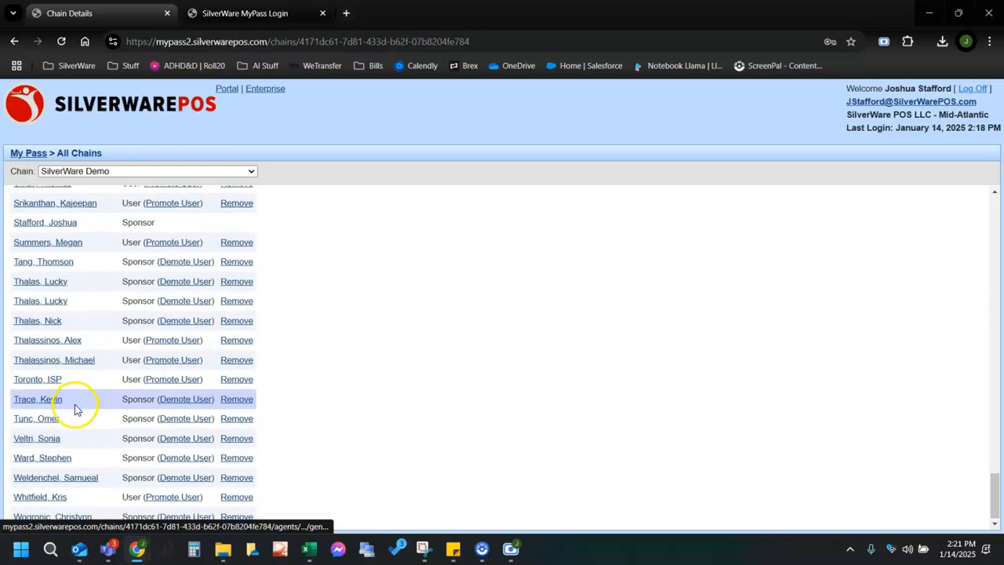
Open your user account's Cloud Management settings and select the CM_SilverWareDemo_ImplementationLab database.
{"action": "left_click", "coordinate": [70, 223]}
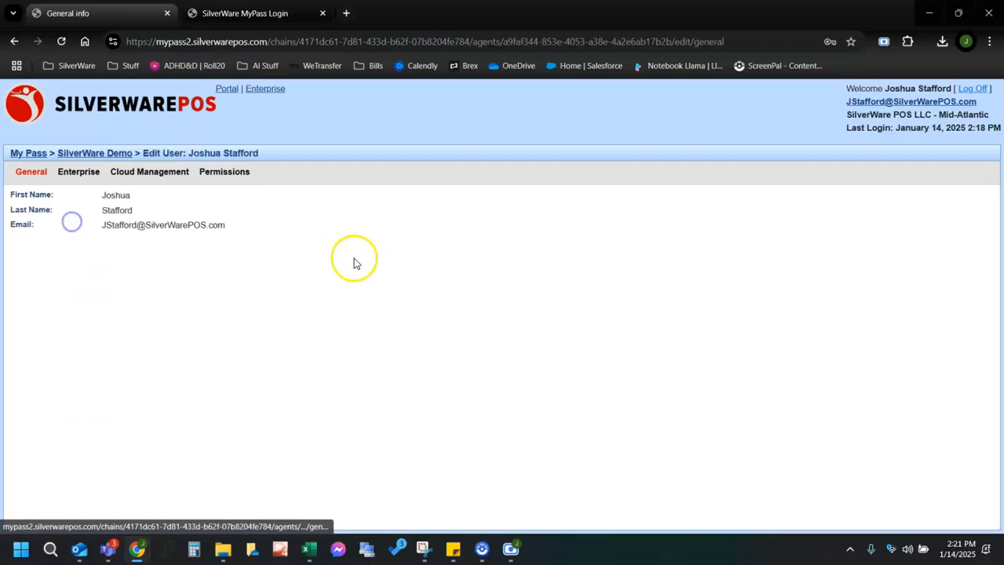
{"action": "left_click", "coordinate": [133, 174]}
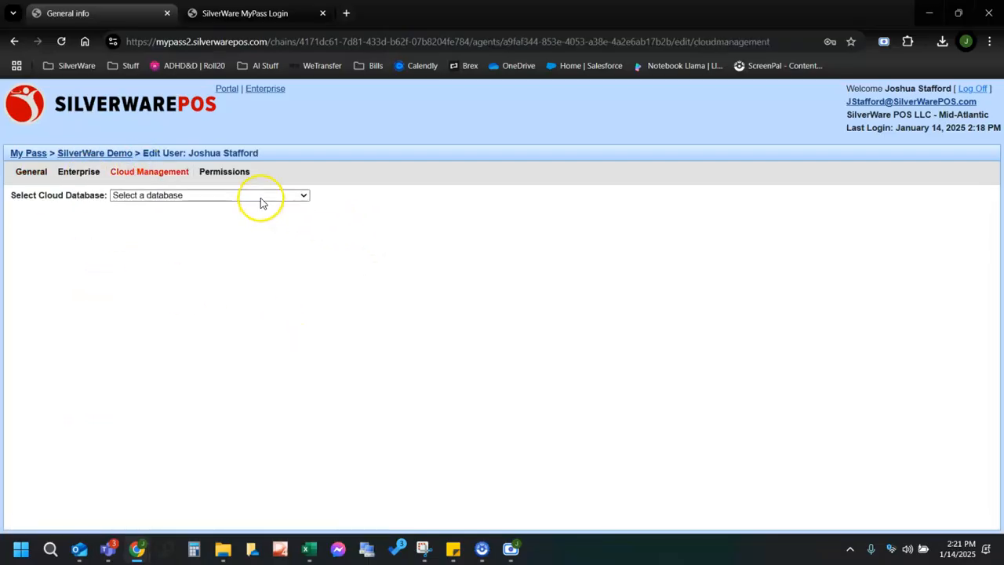
{"action": "left_click", "coordinate": [251, 199]}
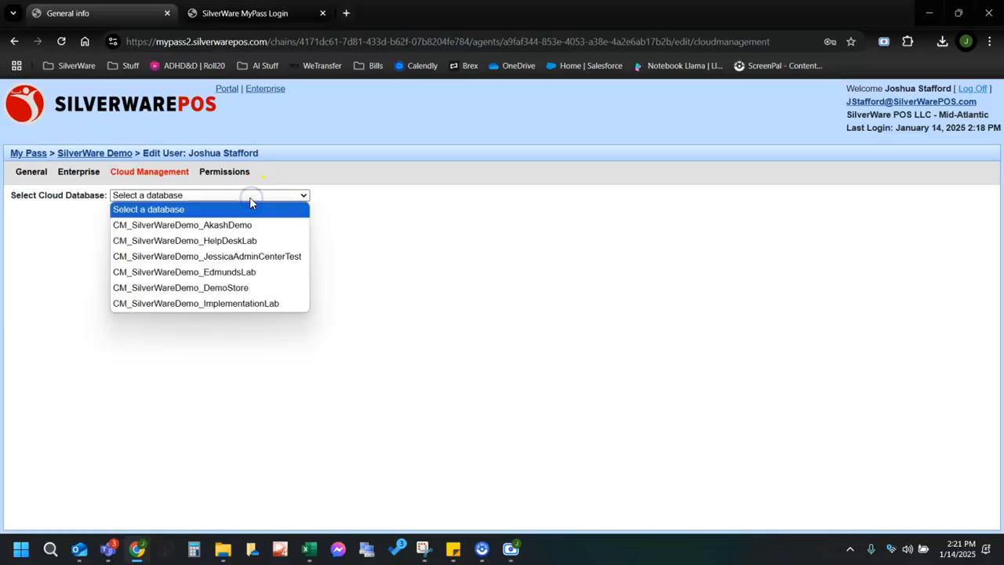
{"action": "left_click", "coordinate": [238, 304]}
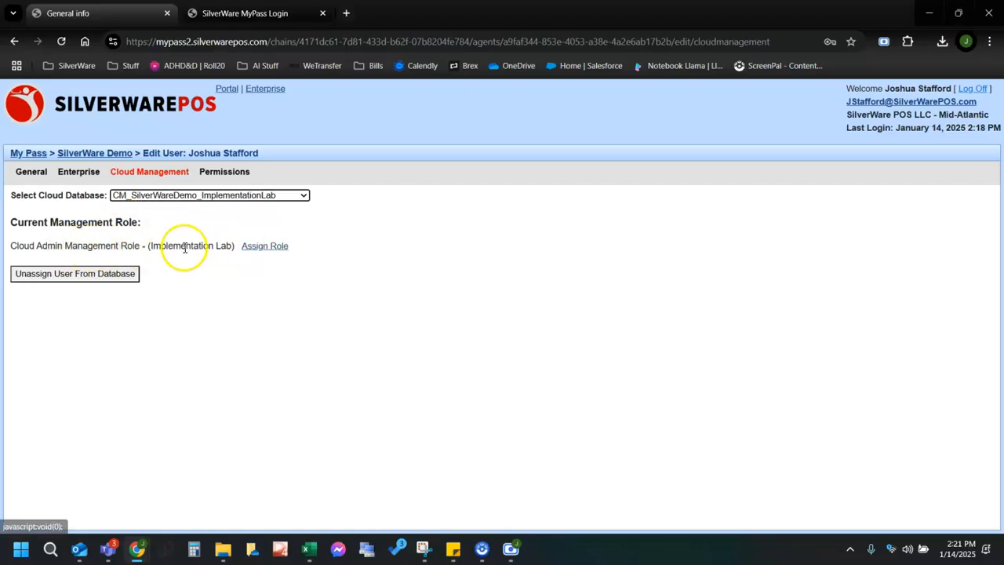
Assign the Cloud Admin Management Role - (Implementation Lab), then return to the SilverWare Demo members.
{"action": "left_click", "coordinate": [265, 247]}
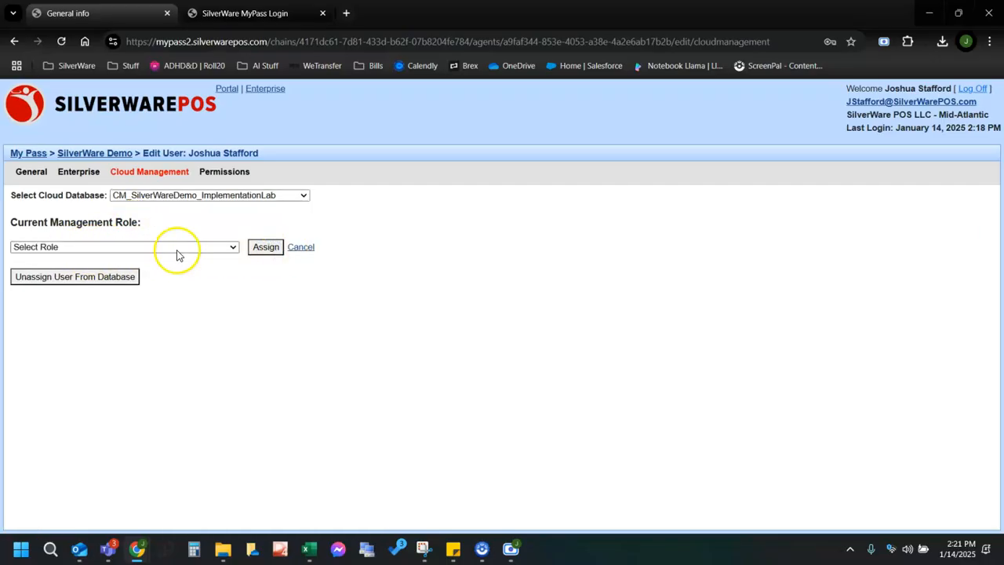
{"action": "left_click", "coordinate": [207, 246]}
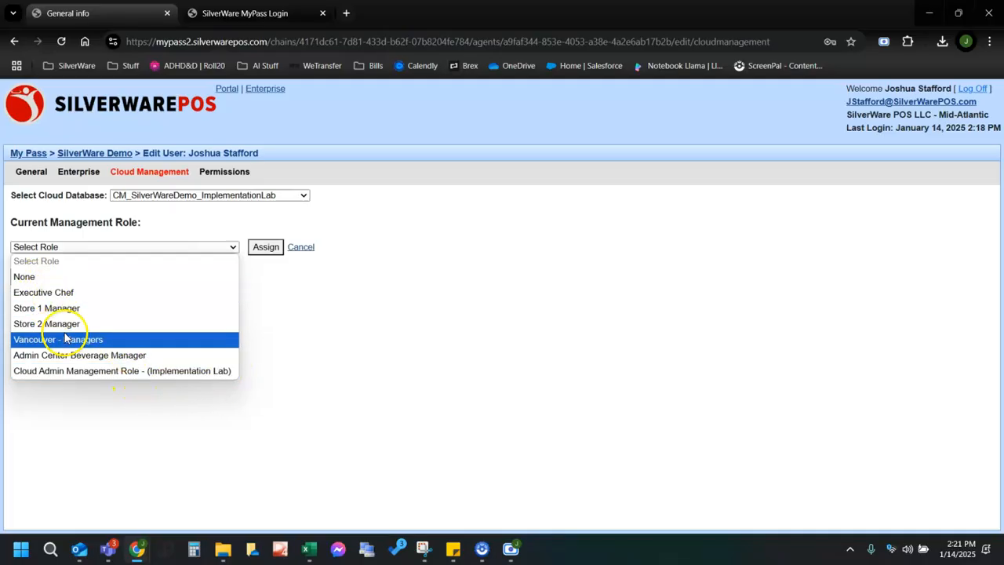
{"action": "left_click", "coordinate": [88, 372]}
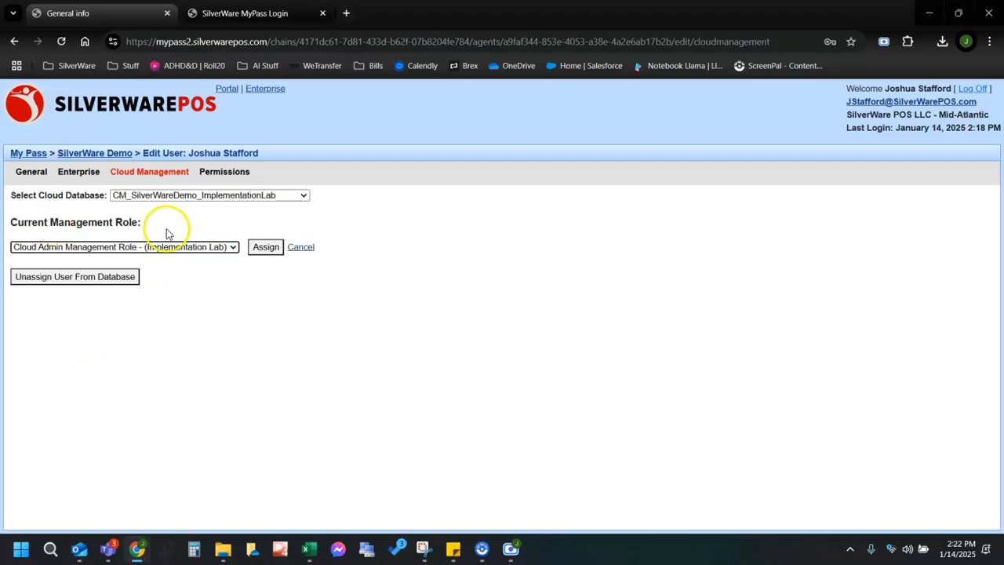
{"action": "left_click", "coordinate": [265, 247]}
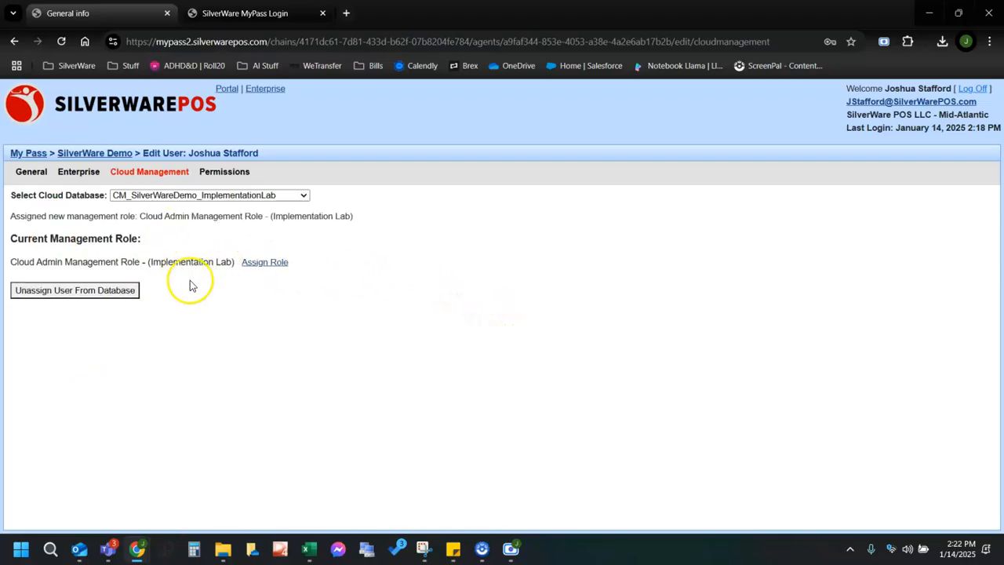
{"action": "left_click", "coordinate": [99, 153]}
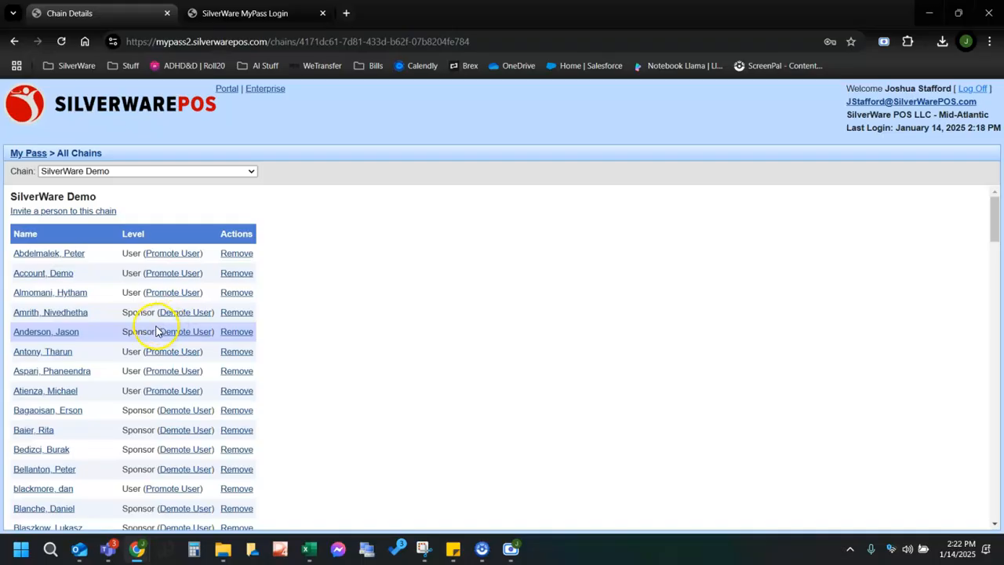
{"action": "left_click", "coordinate": [82, 218]}
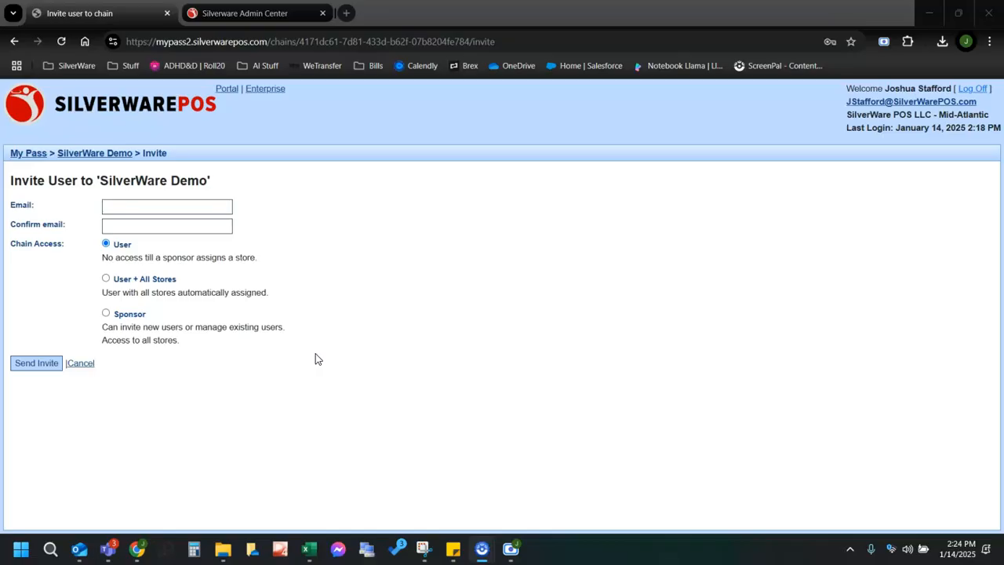
{"action": "left_click", "coordinate": [79, 156]}
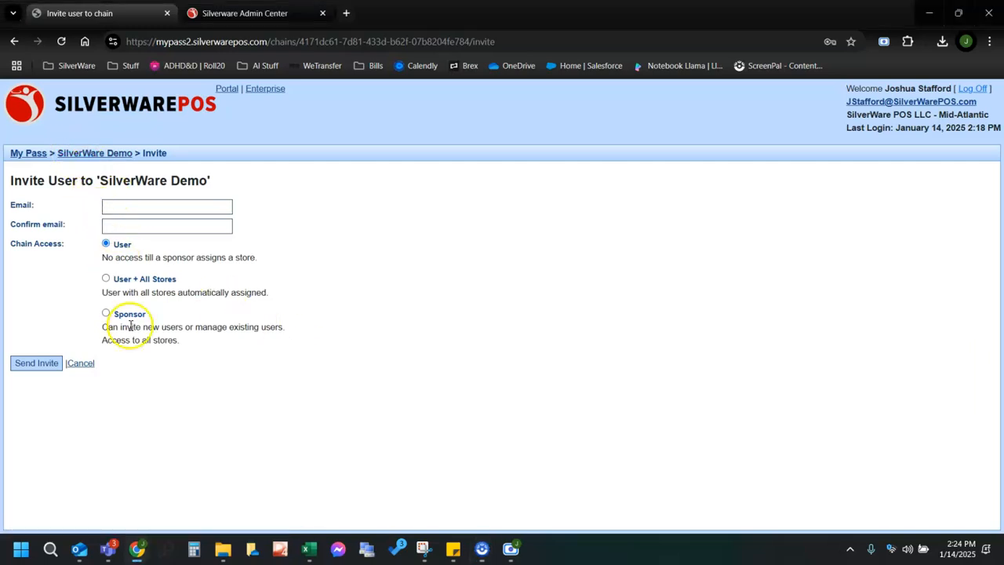
View another member's Cloud Management settings, then switch to the Admin Center's Chains list.
{"action": "left_click", "coordinate": [80, 153]}
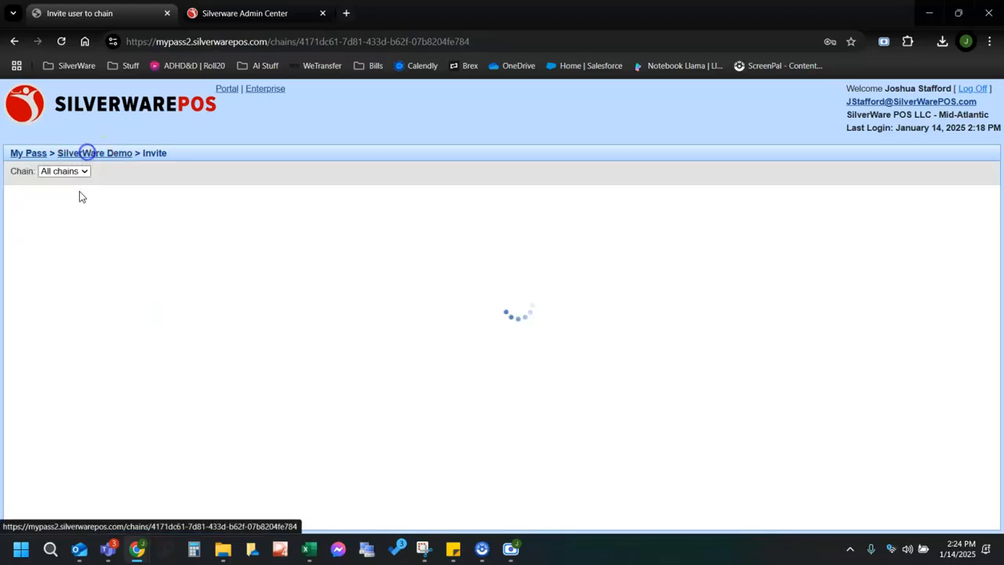
{"action": "left_click", "coordinate": [62, 331]}
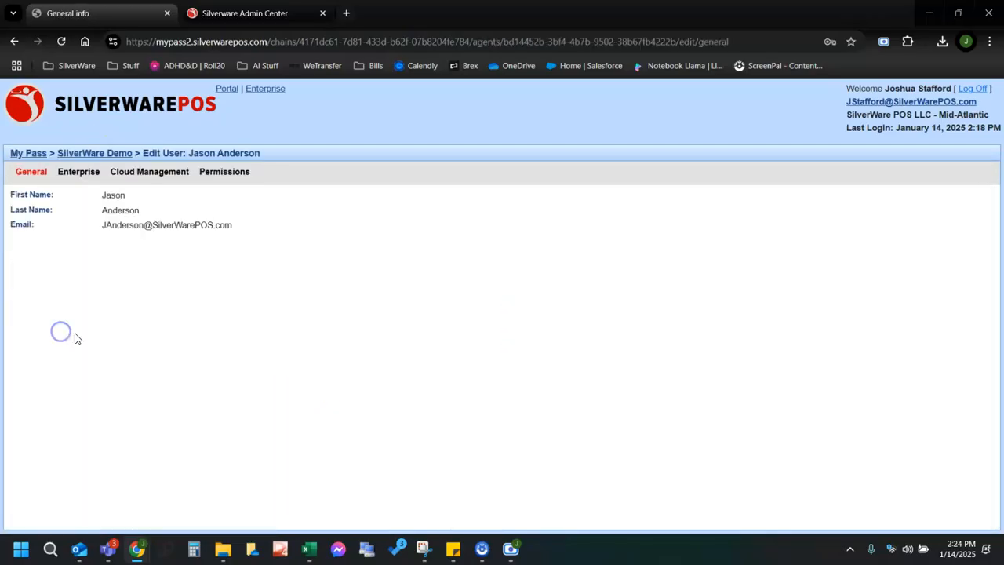
{"action": "left_click", "coordinate": [125, 171]}
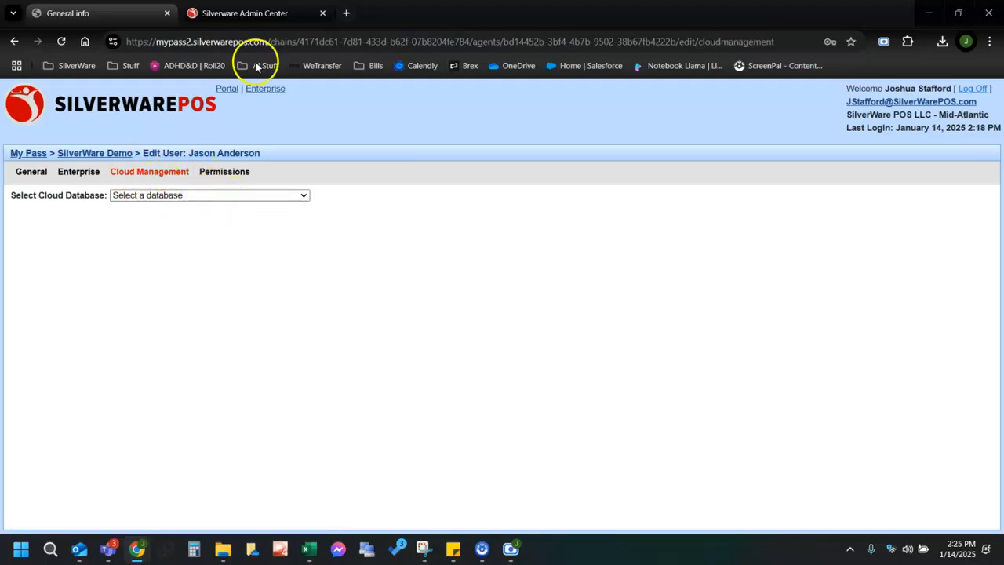
{"action": "left_click", "coordinate": [249, 12]}
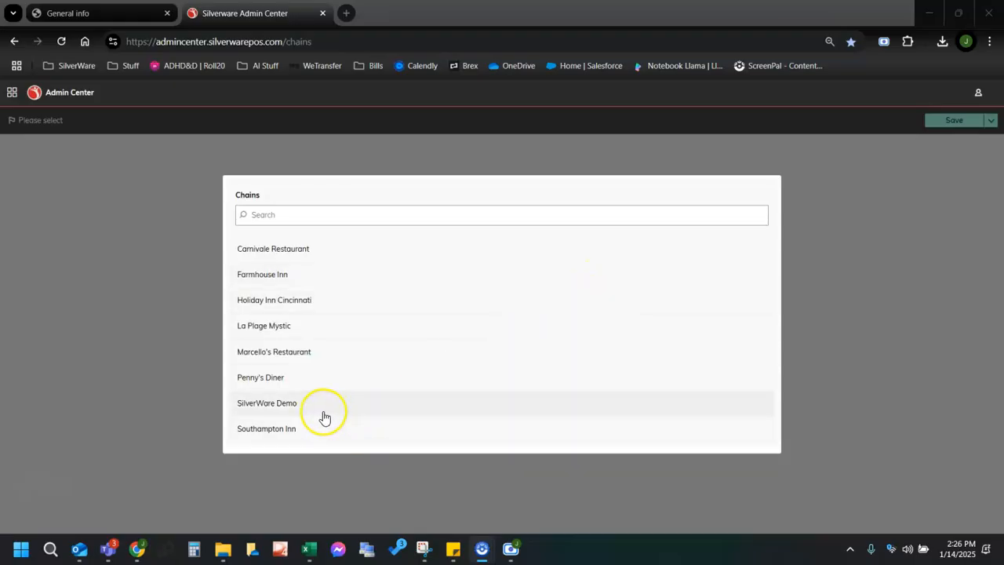
Pick the SilverWare Demo chain and load Implementation Lab at the All Stores store group.
{"action": "left_click", "coordinate": [268, 407]}
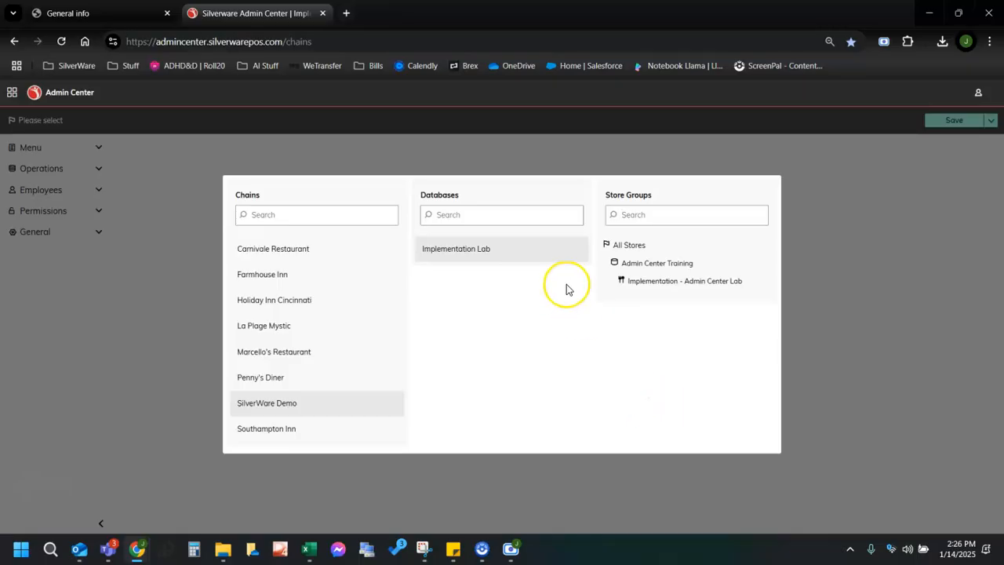
{"action": "left_click", "coordinate": [635, 248]}
{"action": "left_click", "coordinate": [636, 254]}
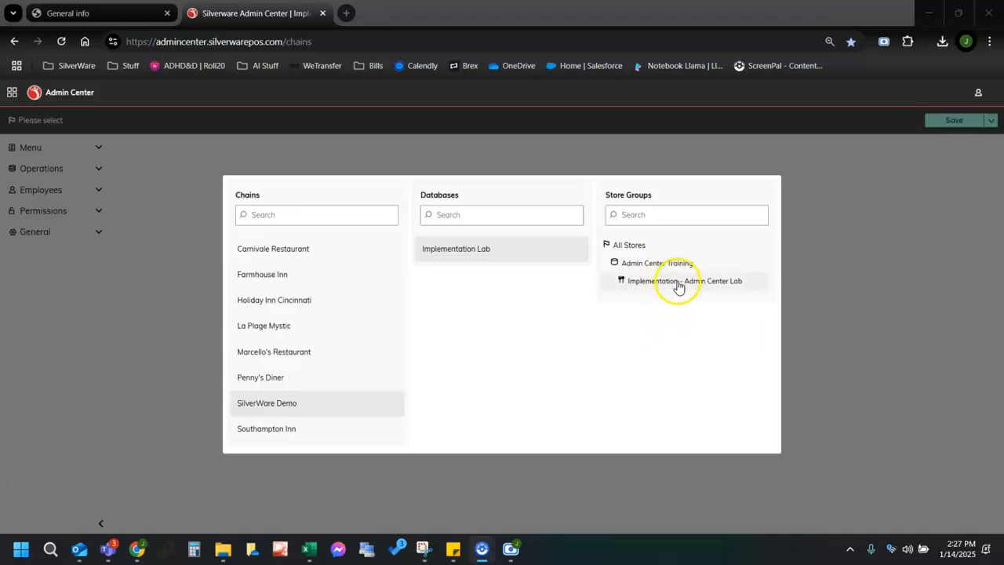
{"action": "left_click", "coordinate": [623, 244]}
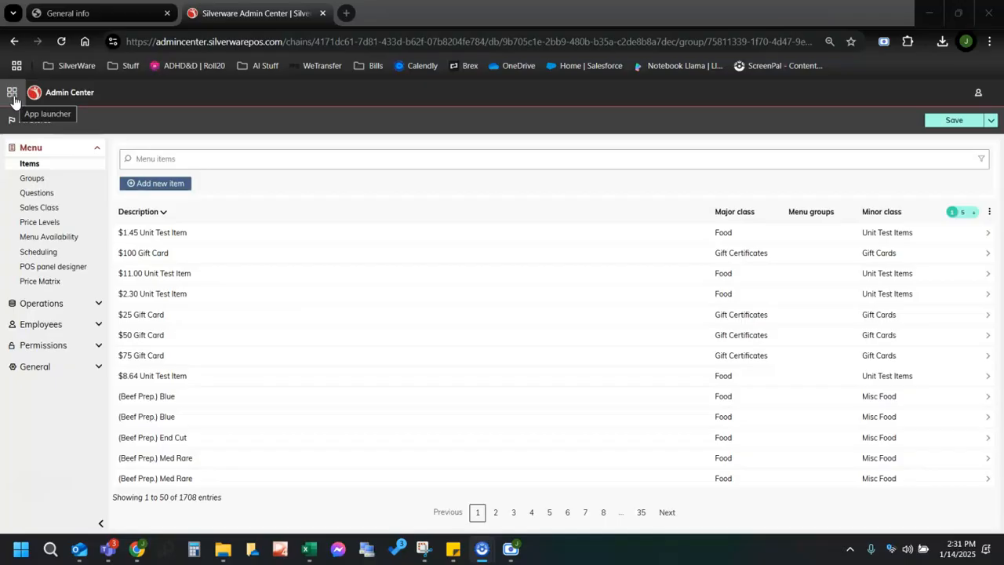
{"action": "left_click", "coordinate": [12, 96]}
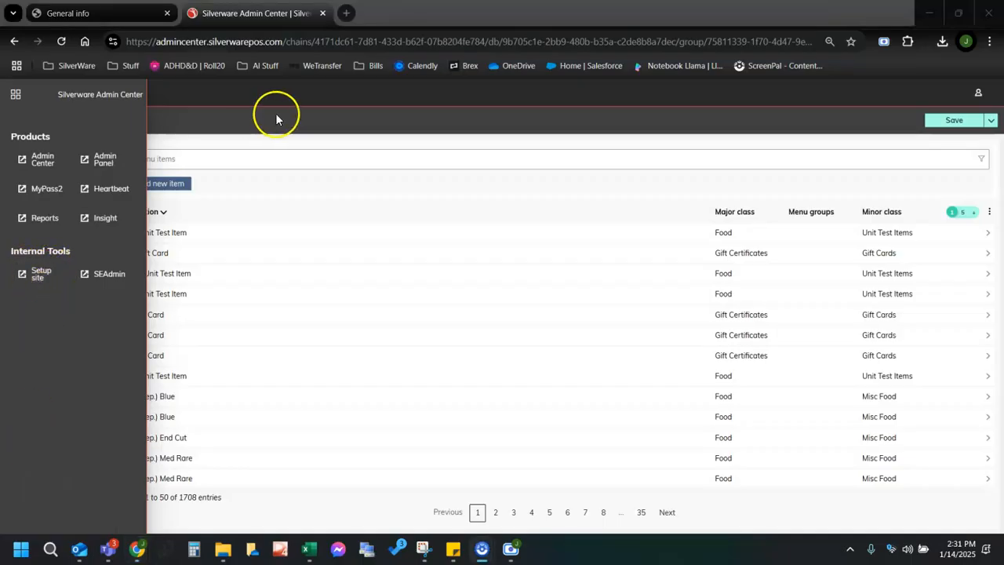
{"action": "left_click", "coordinate": [275, 116]}
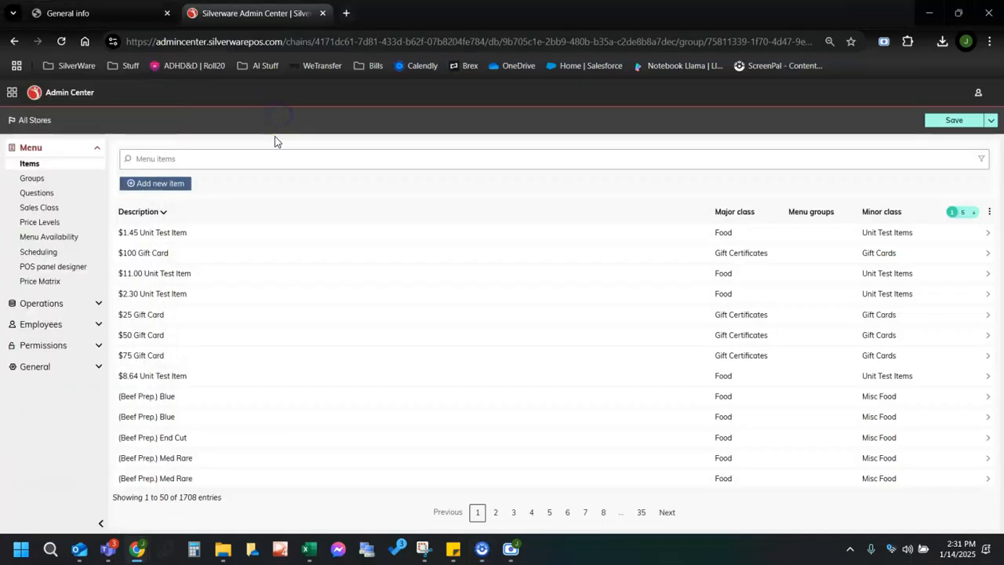
Open and close the audit report from the profile menu, then reopen the account options.
{"action": "left_click", "coordinate": [978, 94]}
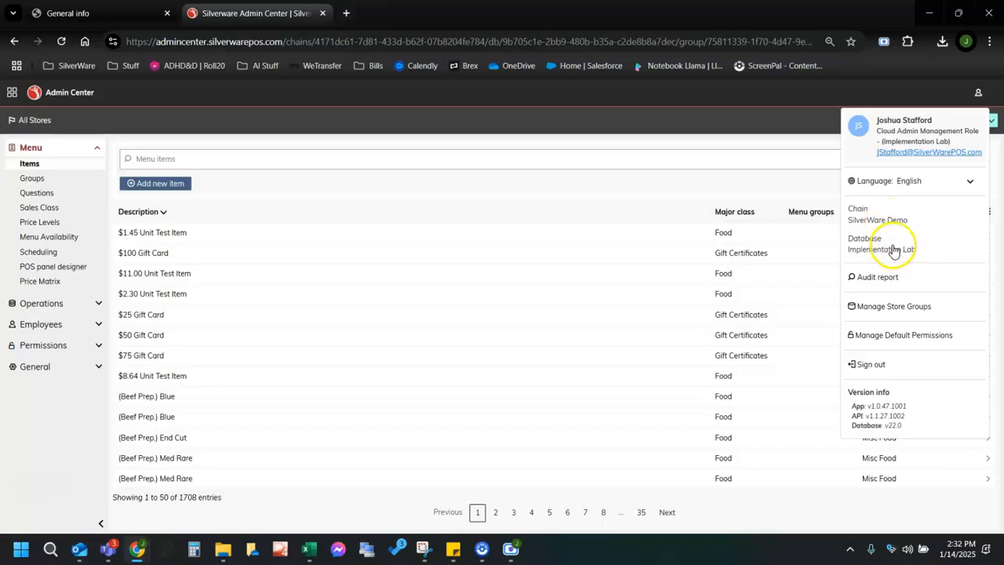
{"action": "left_click", "coordinate": [884, 280]}
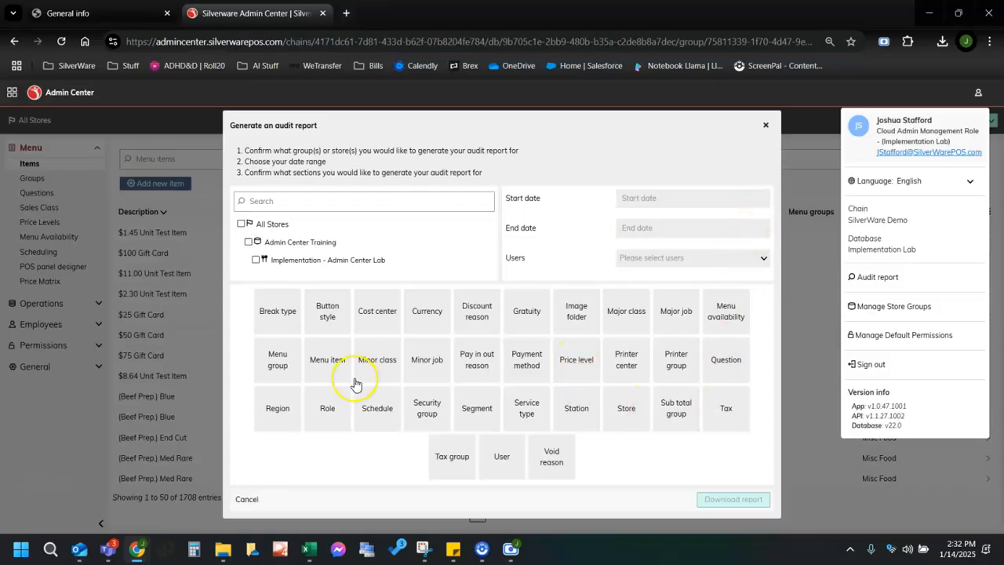
{"action": "left_click", "coordinate": [765, 124]}
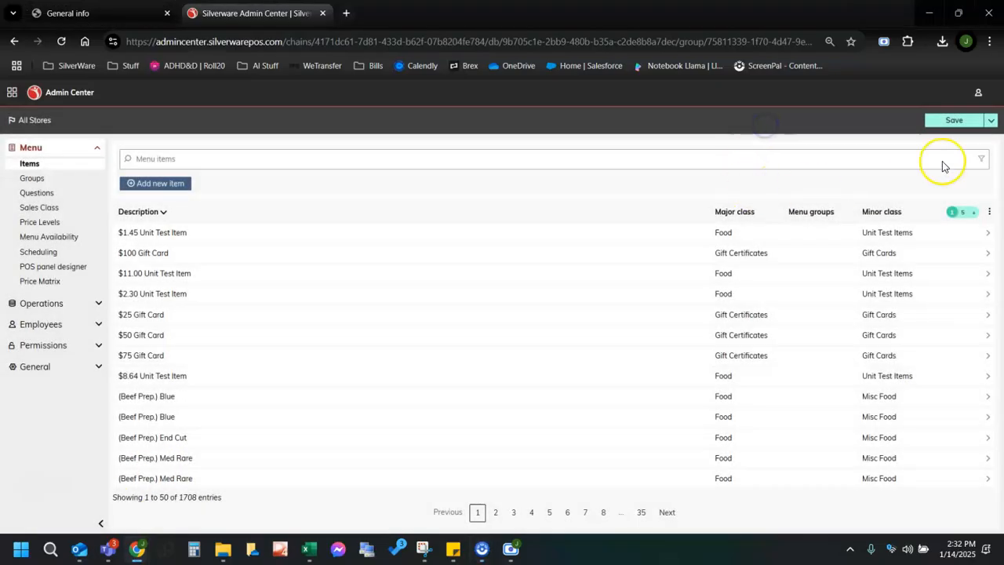
{"action": "left_click", "coordinate": [975, 95]}
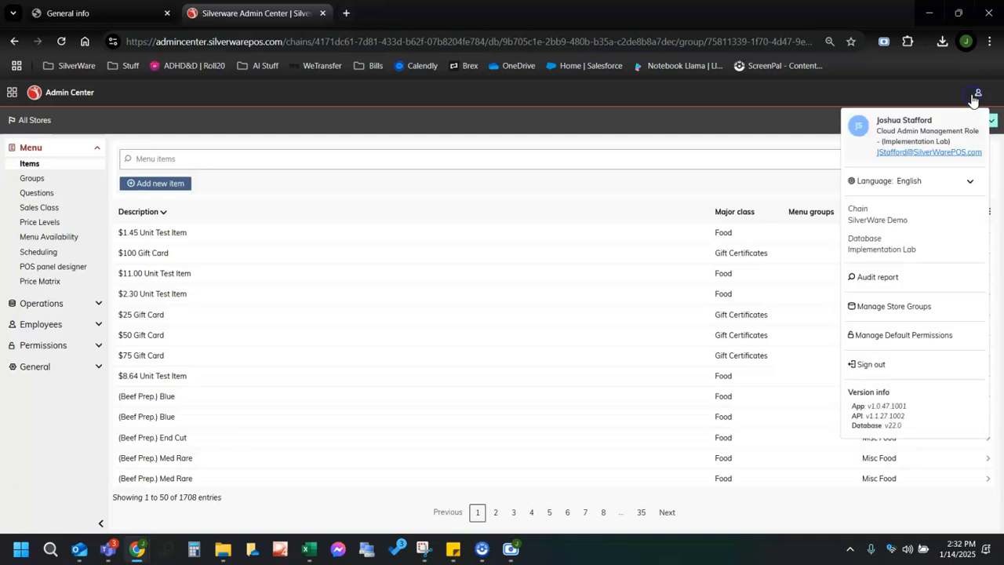
Open Manage Store Groups and expand Admin Center Training to show its Implementation - Admin Center Lab store.
{"action": "left_click", "coordinate": [896, 312]}
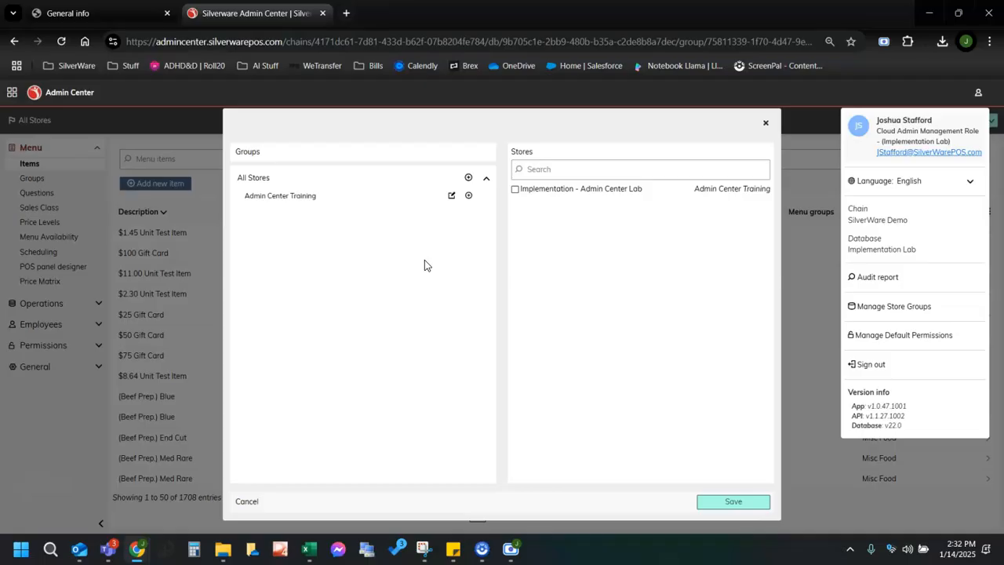
{"action": "left_click", "coordinate": [423, 262]}
{"action": "left_click", "coordinate": [357, 293]}
{"action": "left_click", "coordinate": [171, 429]}
Create a Northeast Region store group under All Stores.
{"action": "left_click", "coordinate": [468, 178]}
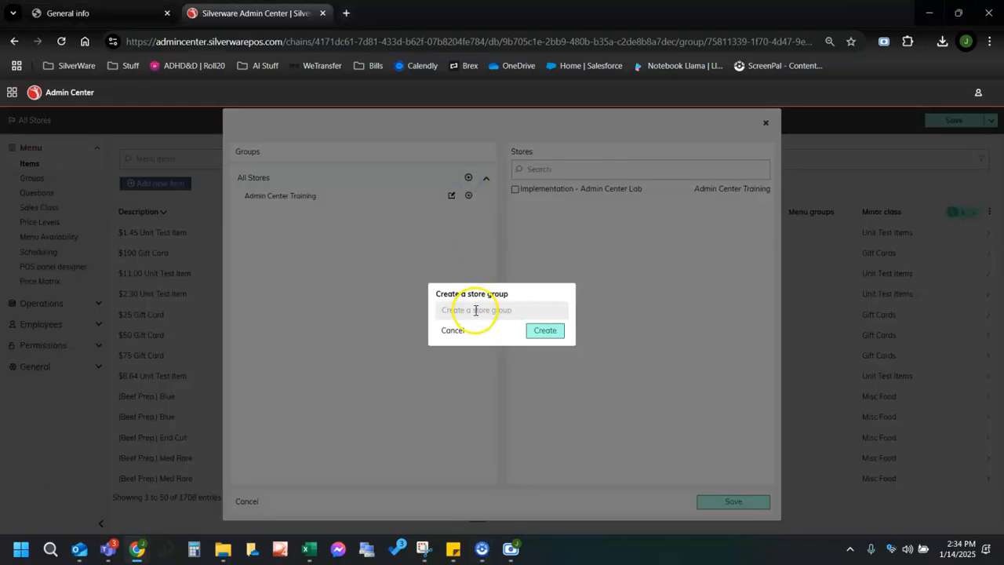
{"action": "left_click", "coordinate": [475, 311]}
{"action": "type", "text": "Northe"}
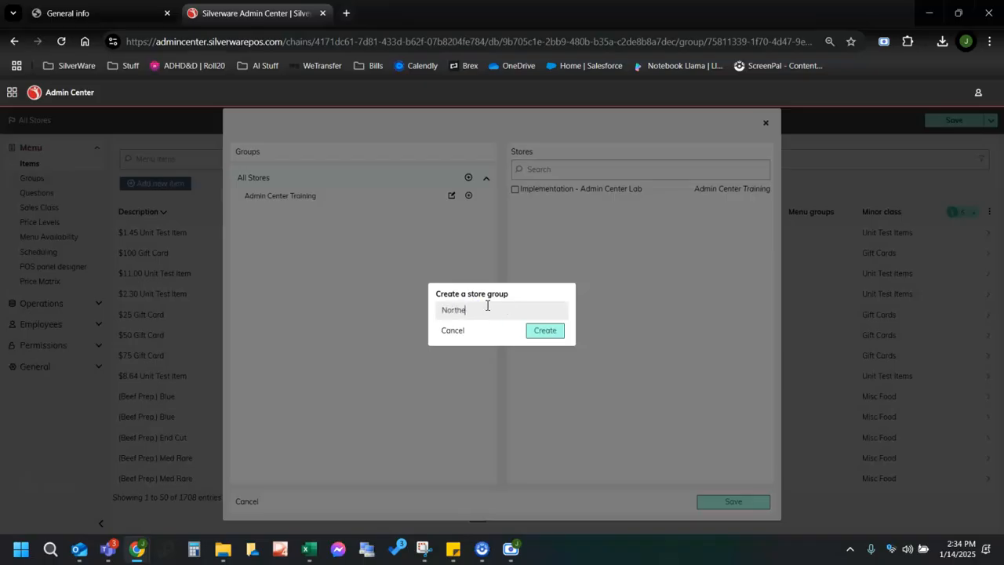
{"action": "type", "text": "ast Region"}
{"action": "left_click", "coordinate": [545, 330]}
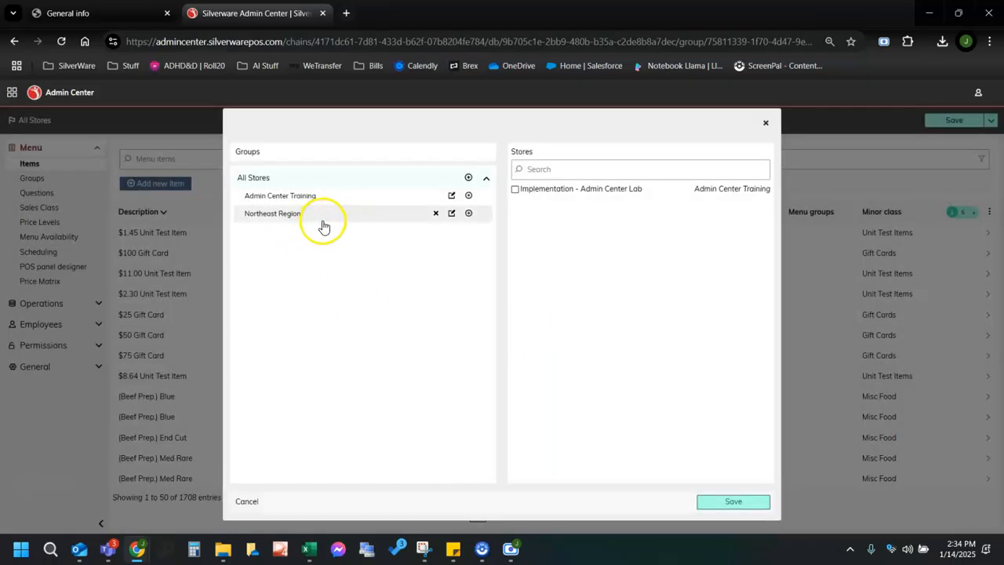
Add State 1 and State 2 subgroups under Northeast Region and close the group manager.
{"action": "left_click", "coordinate": [469, 214]}
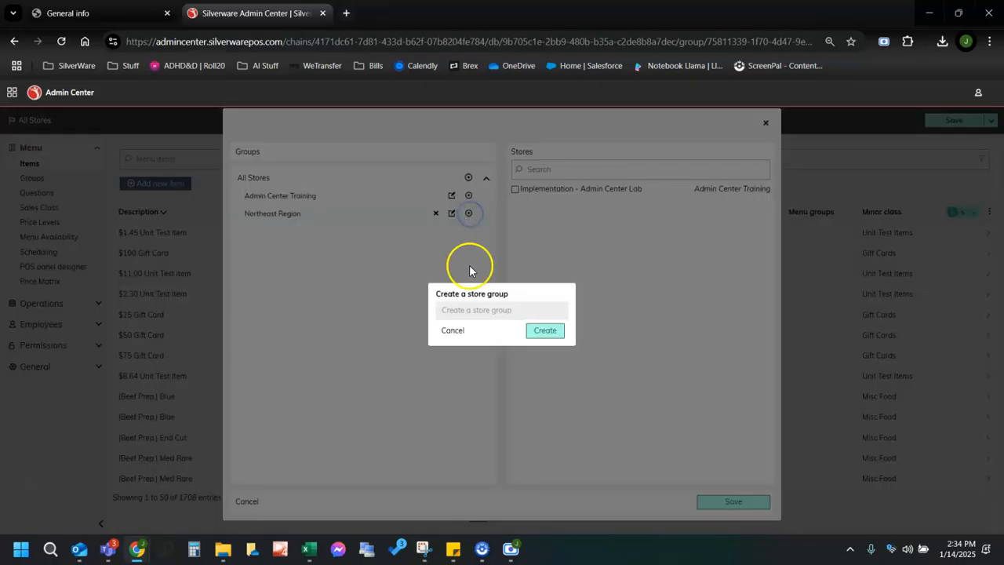
{"action": "type", "text": "State 1"}
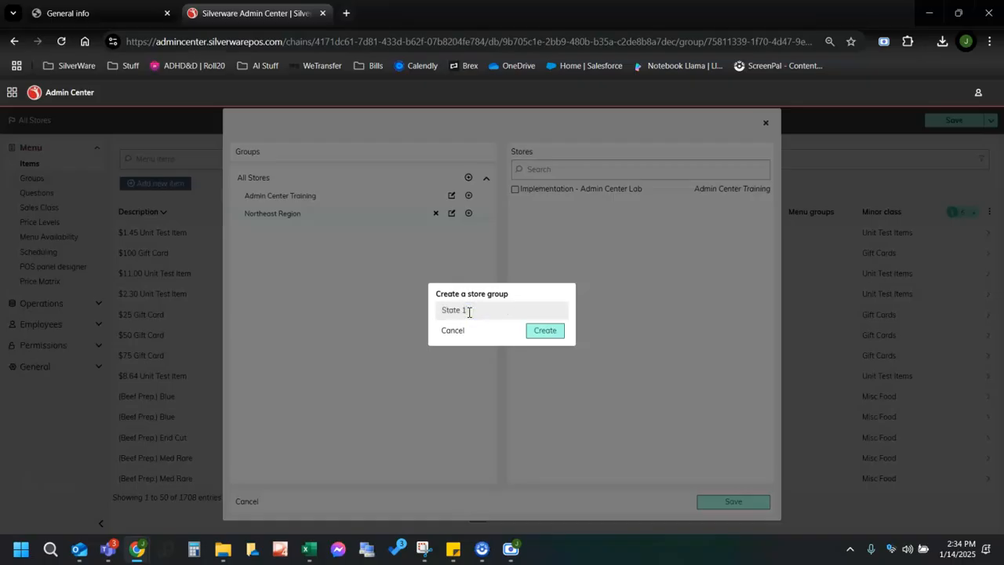
{"action": "left_click", "coordinate": [530, 330]}
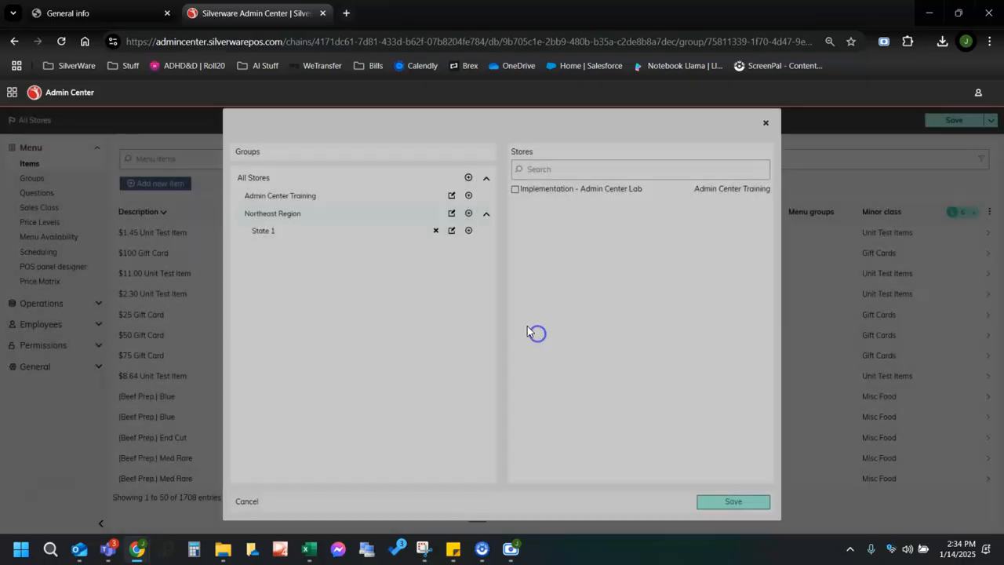
{"action": "left_click", "coordinate": [468, 213]}
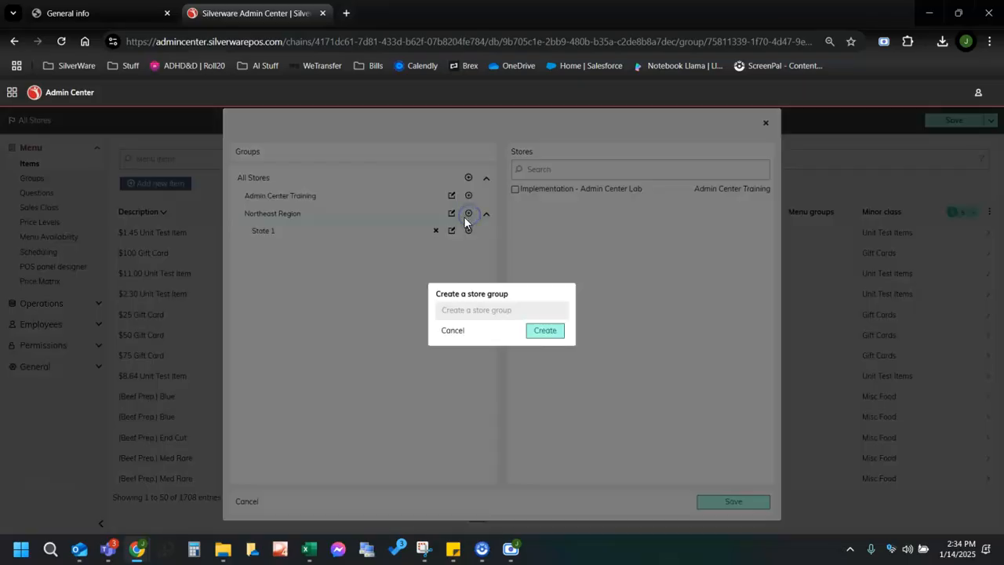
{"action": "left_click", "coordinate": [469, 309]}
{"action": "type", "text": "State 2"}
{"action": "left_click", "coordinate": [544, 330]}
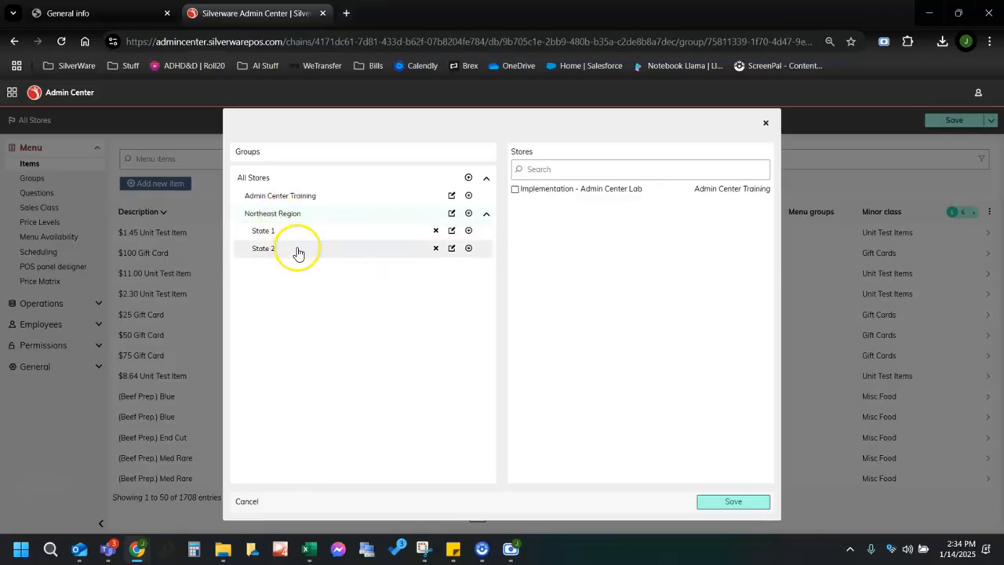
{"action": "left_click", "coordinate": [980, 112]}
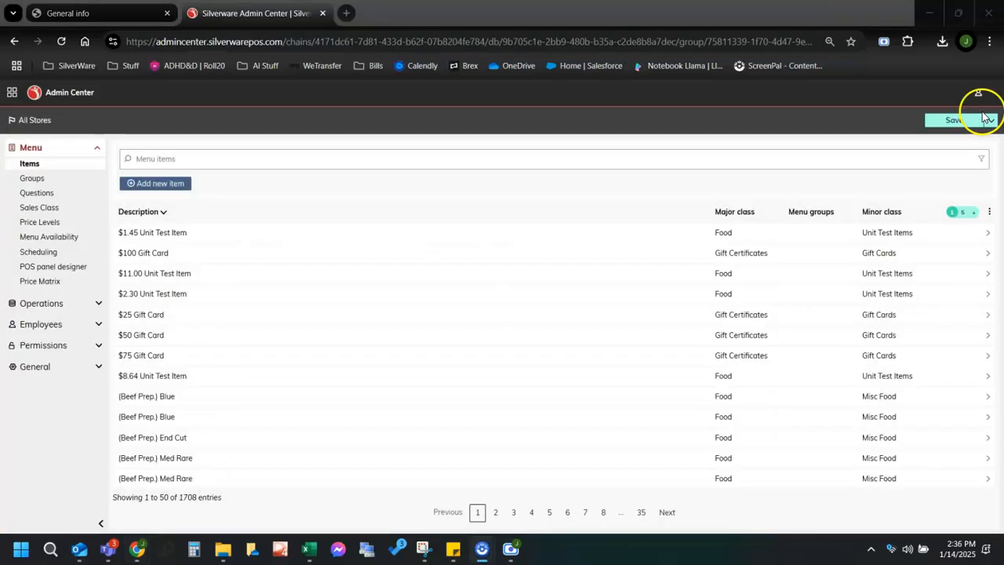
{"action": "left_click", "coordinate": [978, 92]}
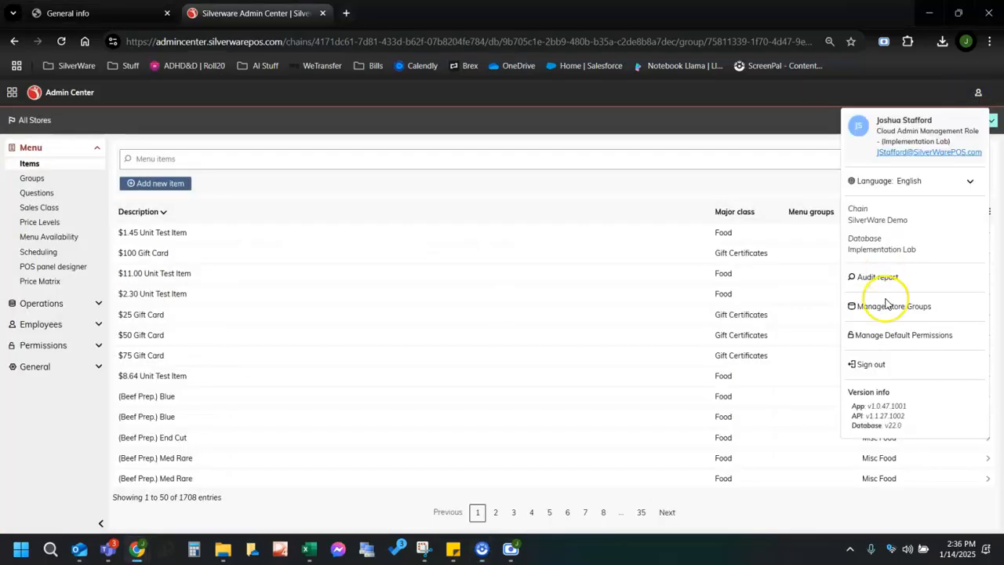
Open Manage Default Permissions and scroll through each area's default permission set.
{"action": "left_click", "coordinate": [927, 348]}
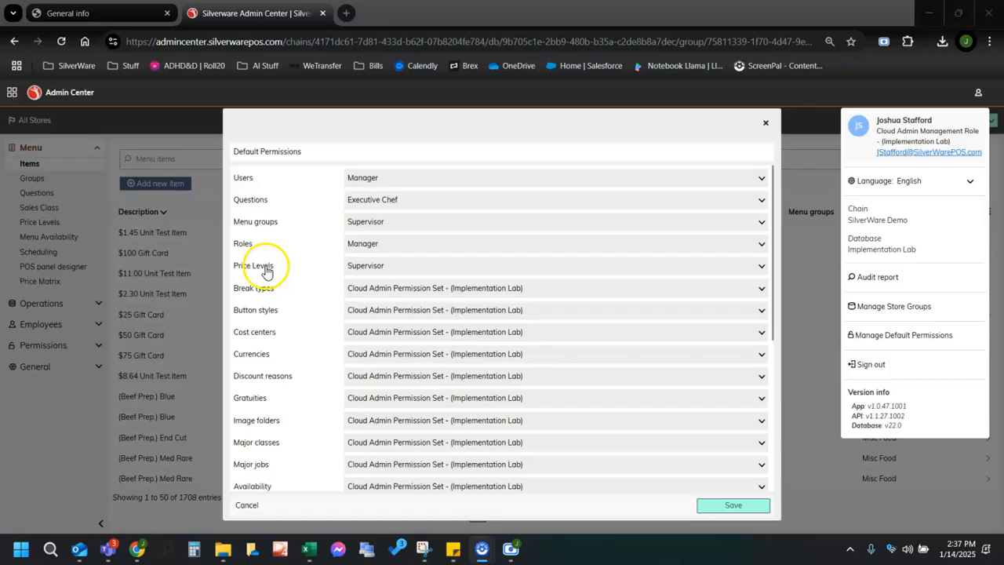
{"action": "scroll", "coordinate": [447, 321], "scroll_direction": "down", "scroll_amount": 4}
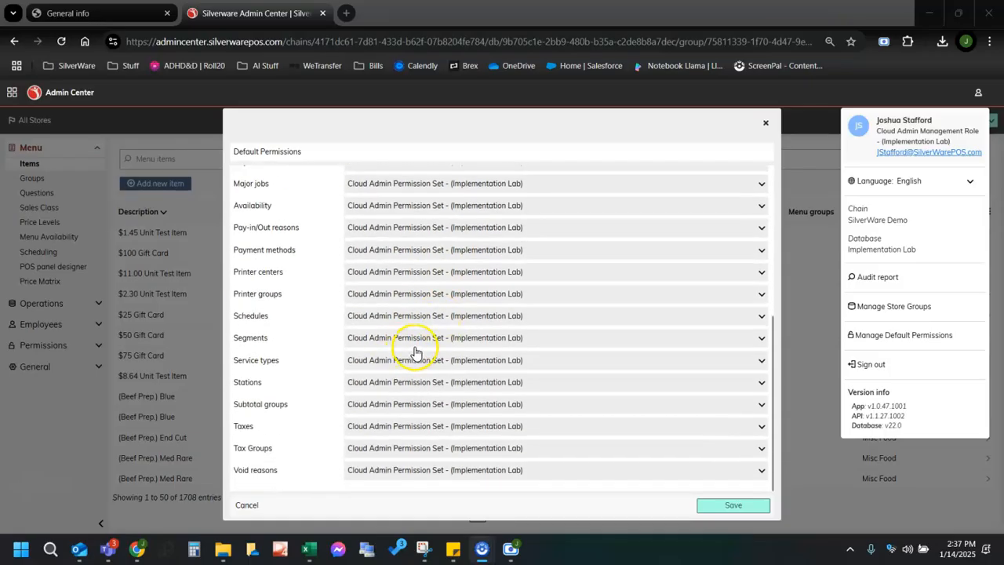
{"action": "scroll", "coordinate": [489, 351], "scroll_direction": "up", "scroll_amount": 4}
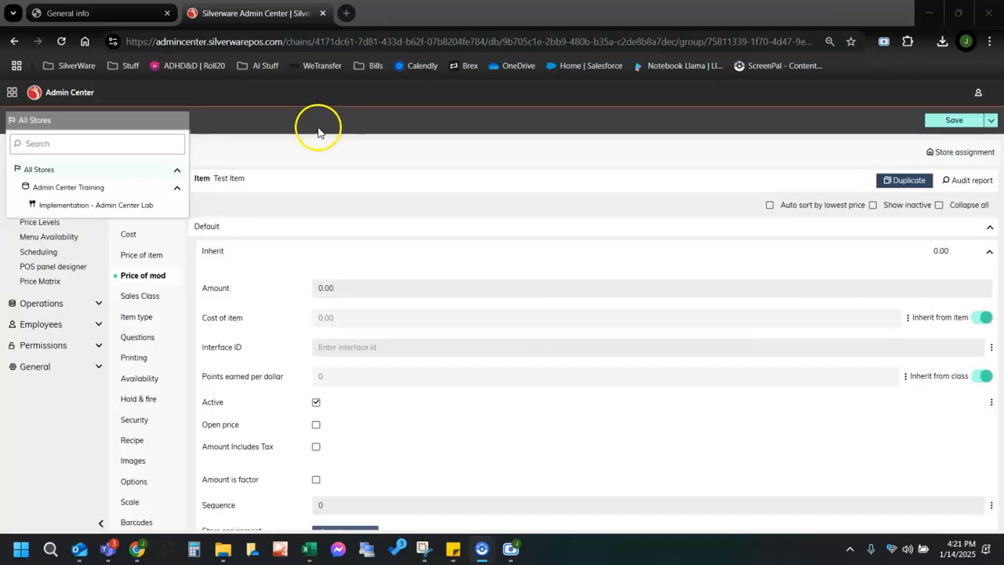
Switch the store scope to Implementation - Admin Center Lab, then back to All Stores.
{"action": "left_click", "coordinate": [260, 128]}
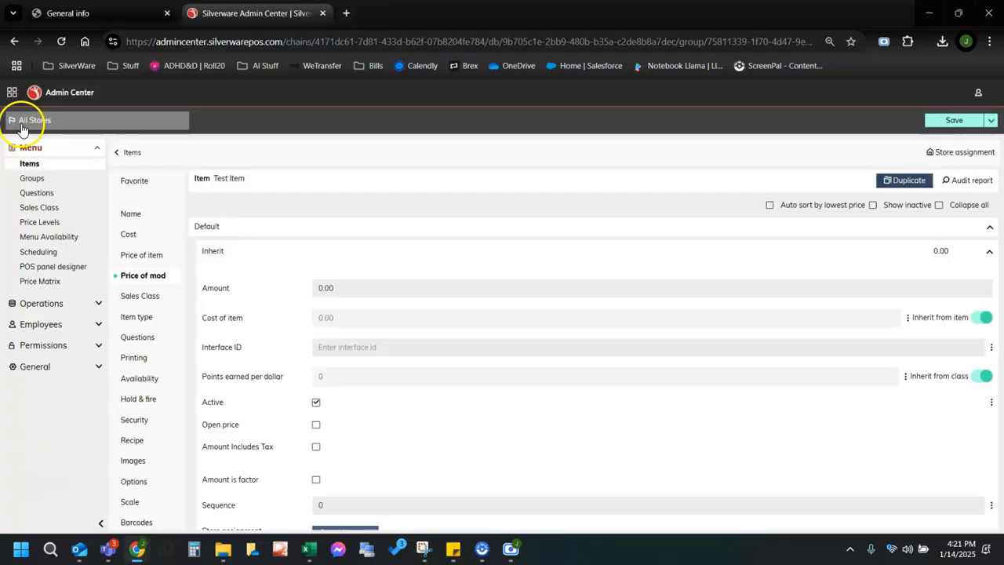
{"action": "left_click", "coordinate": [58, 124]}
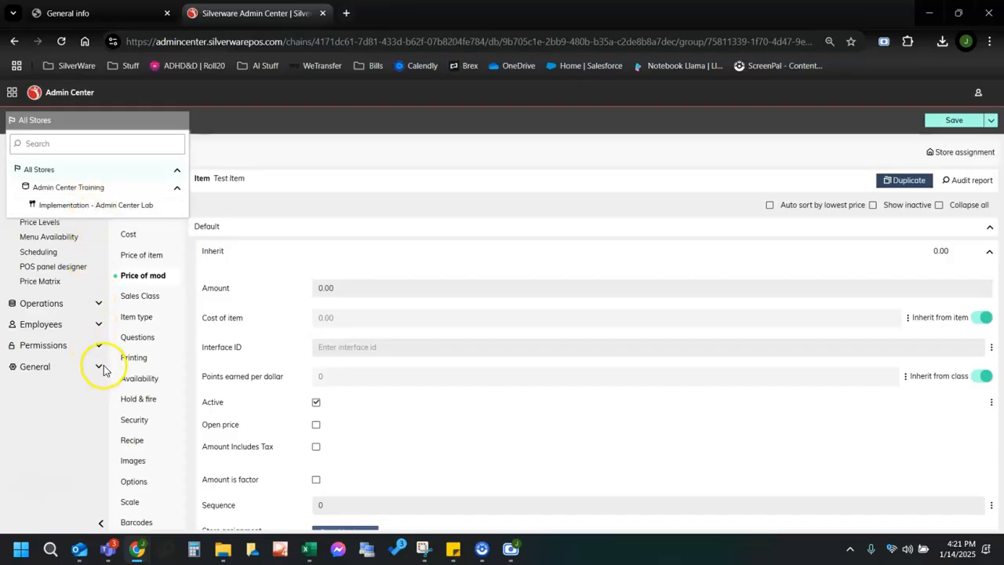
{"action": "left_click", "coordinate": [83, 205]}
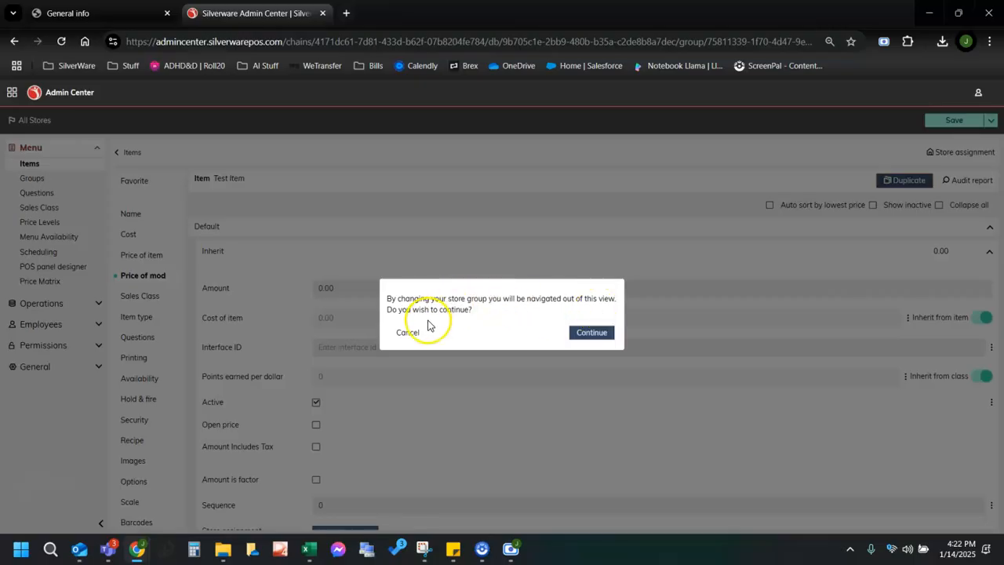
{"action": "left_click", "coordinate": [573, 334]}
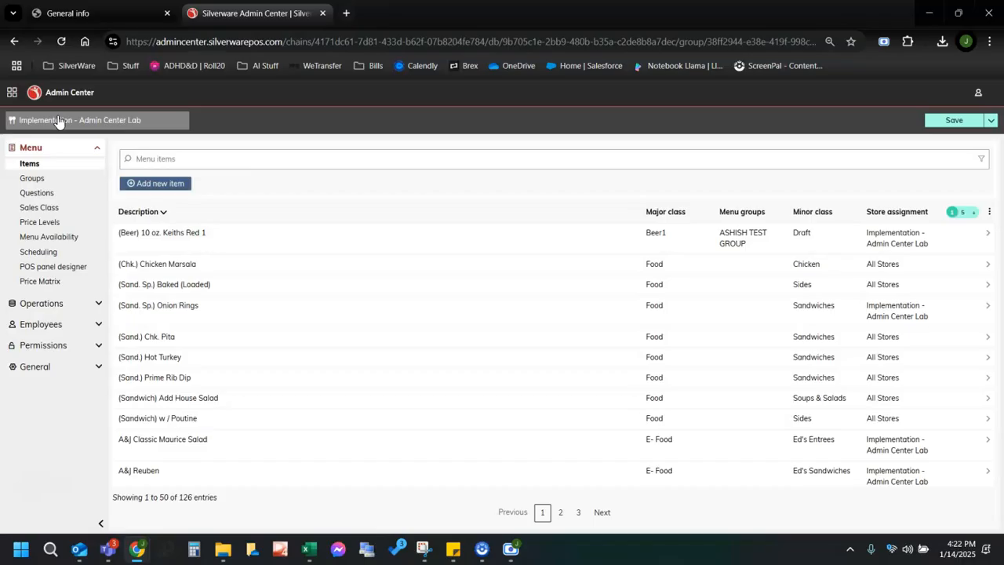
{"action": "left_click", "coordinate": [71, 211]}
{"action": "left_click", "coordinate": [77, 125]}
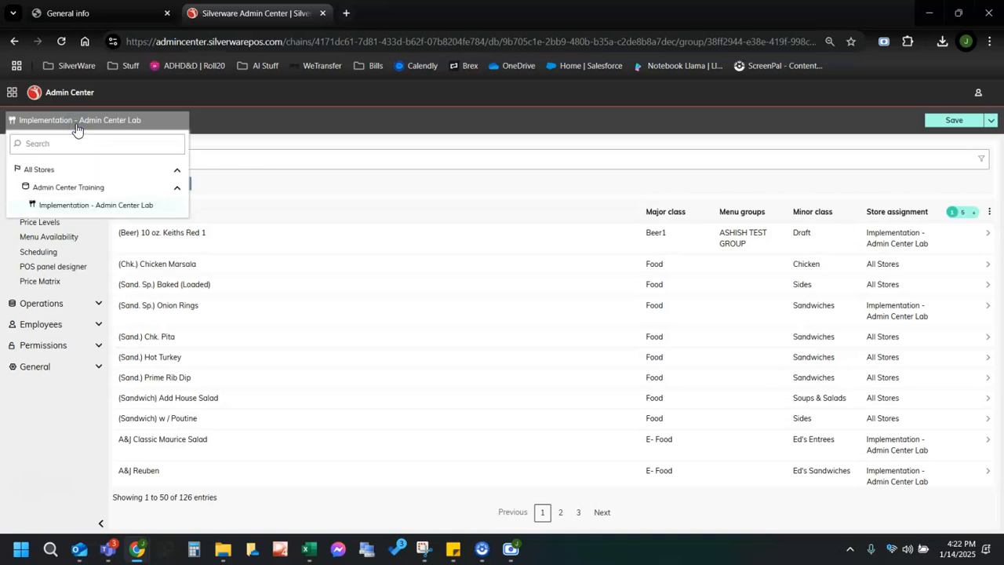
{"action": "left_click", "coordinate": [39, 168]}
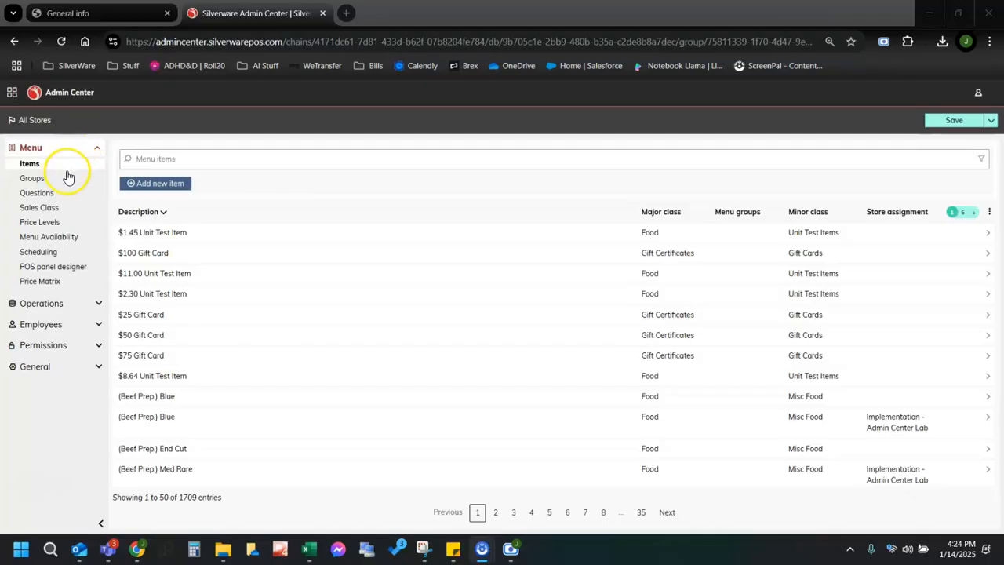
Start a new menu item named Test Baked Potato from the menu items list.
{"action": "left_click", "coordinate": [30, 164]}
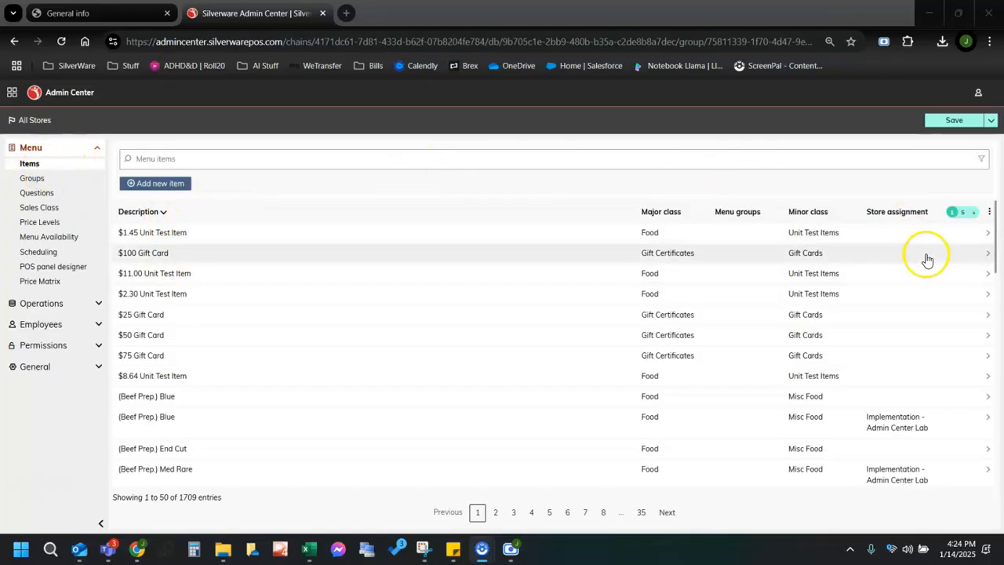
{"action": "left_click", "coordinate": [40, 181]}
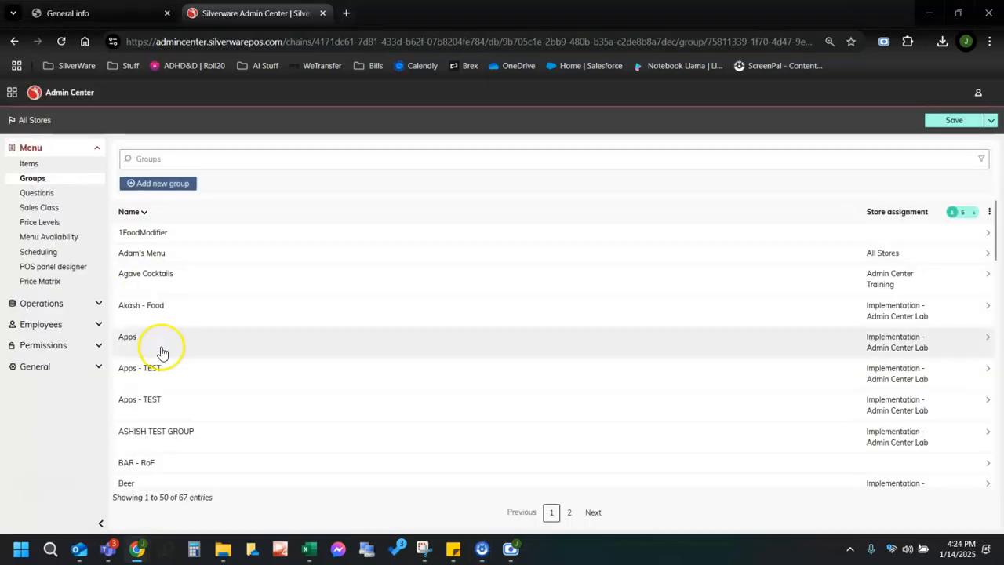
{"action": "left_click", "coordinate": [29, 163]}
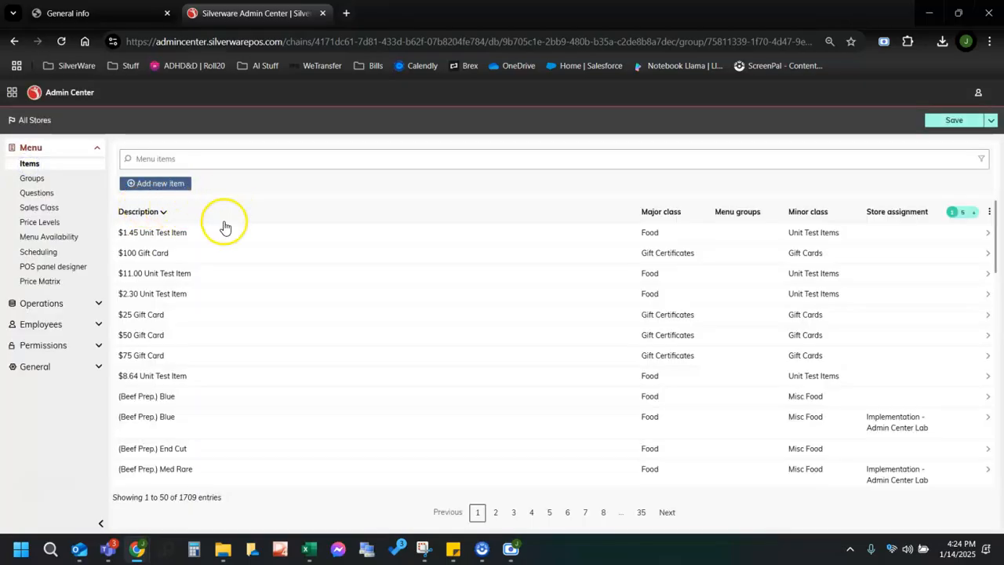
{"action": "left_click", "coordinate": [141, 185]}
{"action": "left_click", "coordinate": [349, 206]}
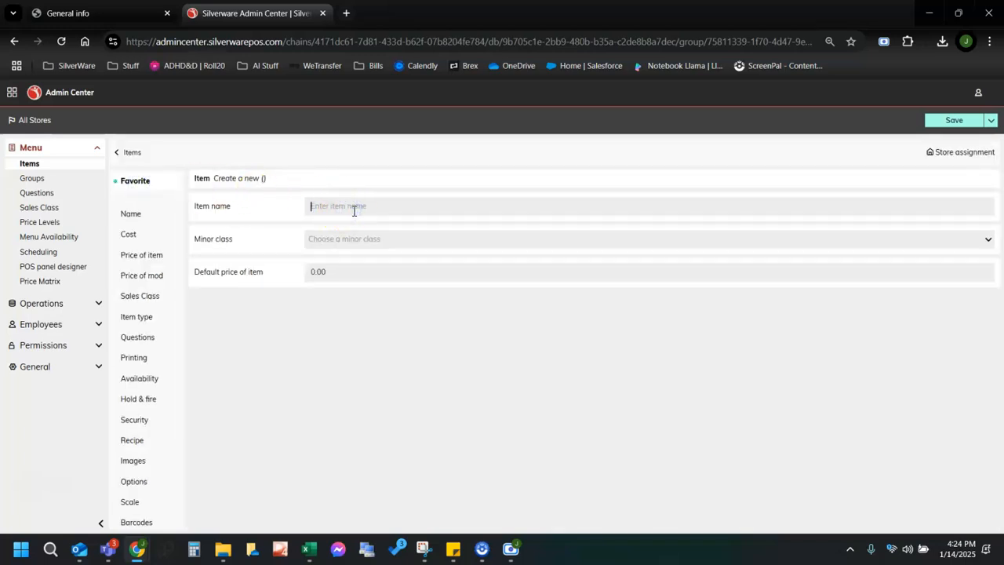
{"action": "type", "text": "Test Baked Potato"}
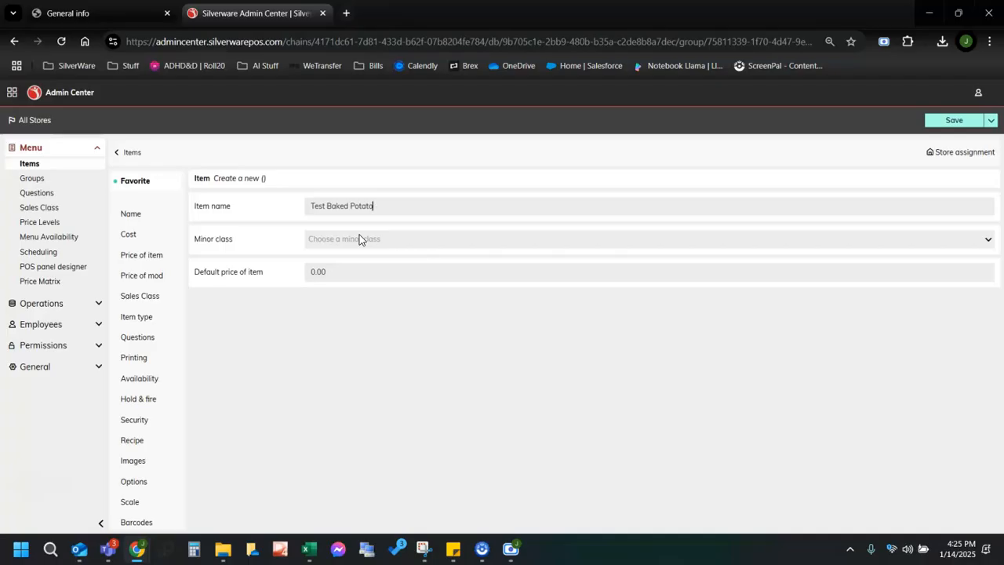
Give it the Appetizers minor class and a 4.00 default price, then save.
{"action": "left_click", "coordinate": [359, 237]}
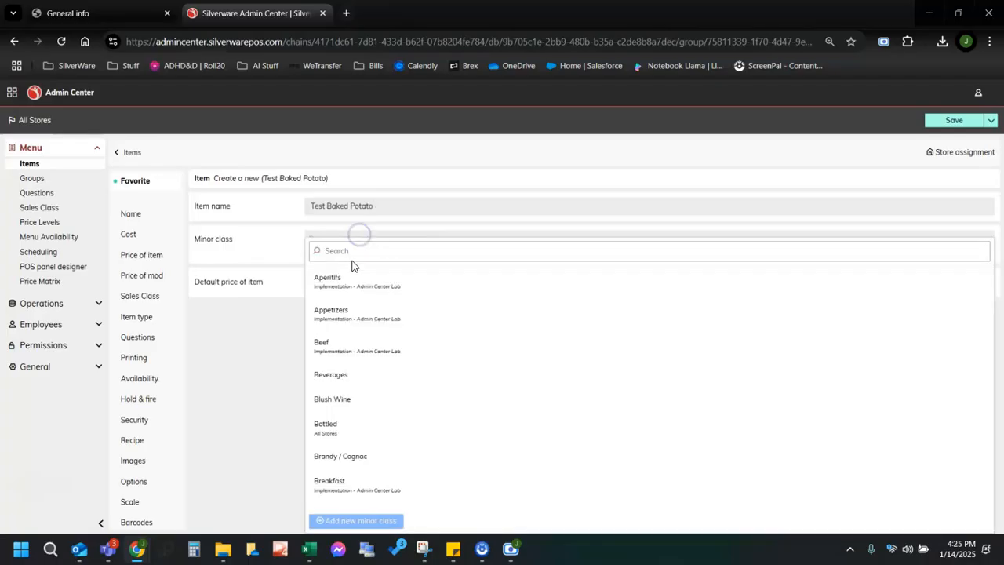
{"action": "left_click", "coordinate": [383, 318]}
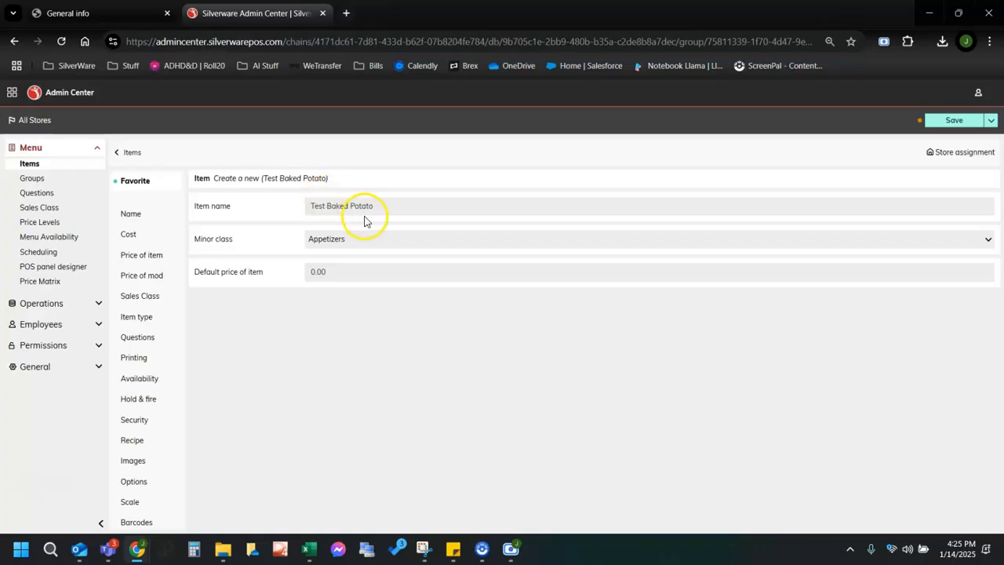
{"action": "left_click", "coordinate": [318, 271]}
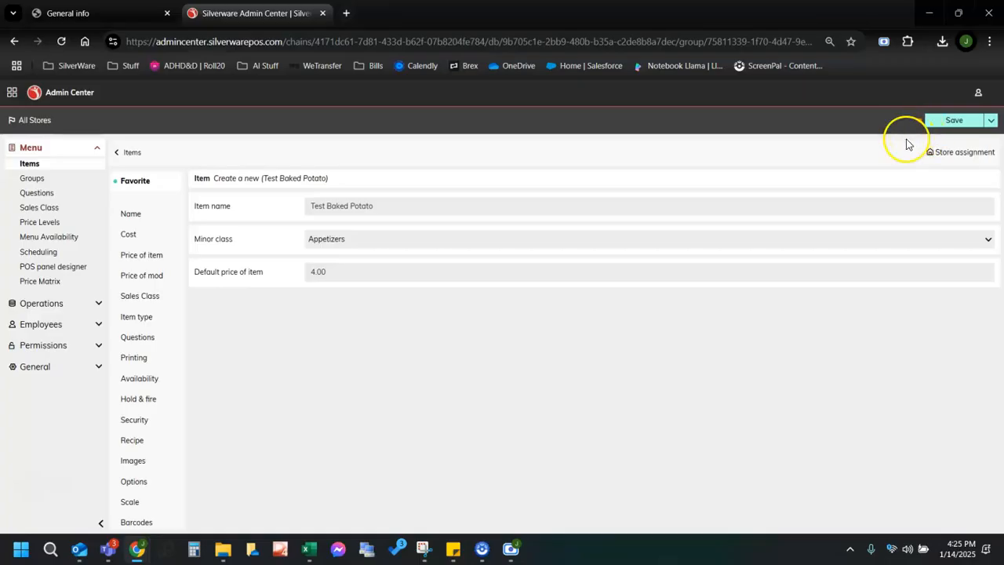
{"action": "left_click", "coordinate": [953, 126]}
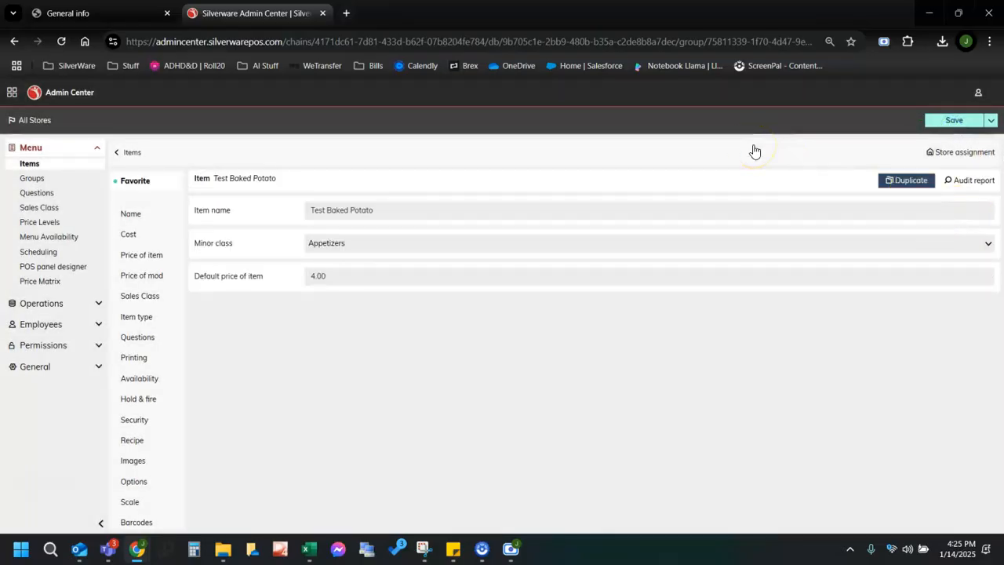
Go back from Test Baked Potato to the All Stores menu item list, now 1710 items.
{"action": "key", "text": "alt+p"}
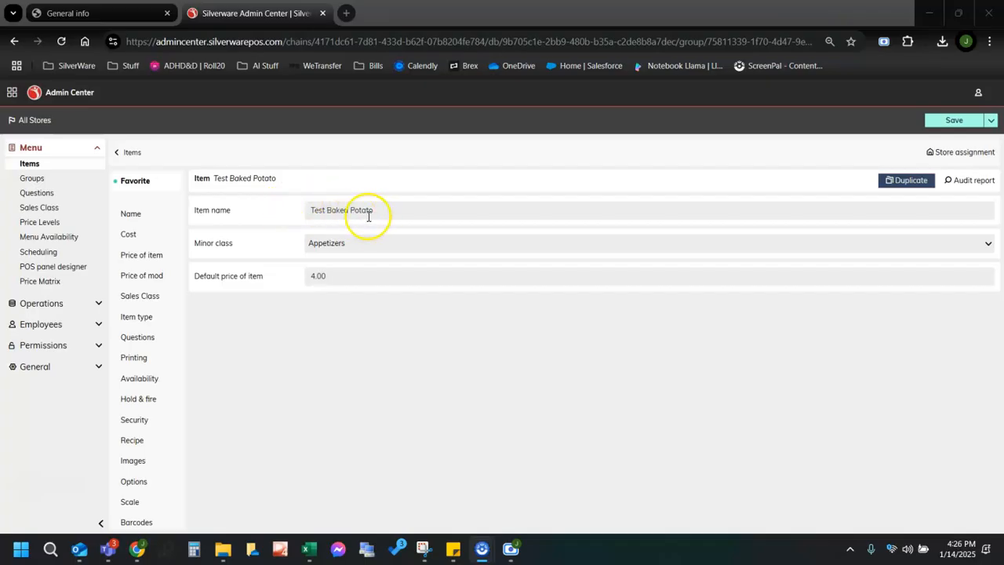
{"action": "left_click", "coordinate": [128, 153]}
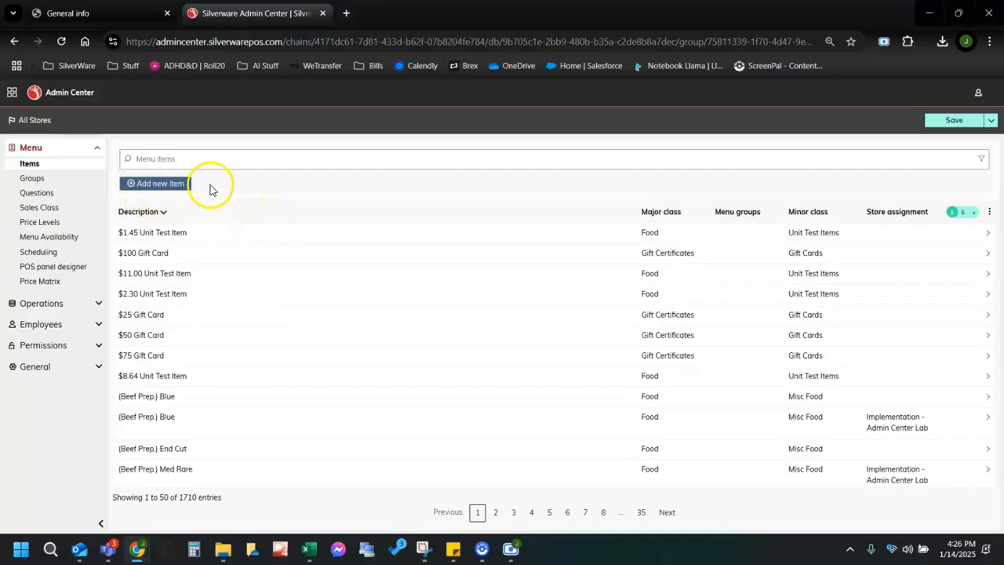
Start a new menu item named 'Test BP Bacon $' with minor class Priced Modifiers.
{"action": "left_click", "coordinate": [163, 184]}
{"action": "left_click", "coordinate": [326, 210]}
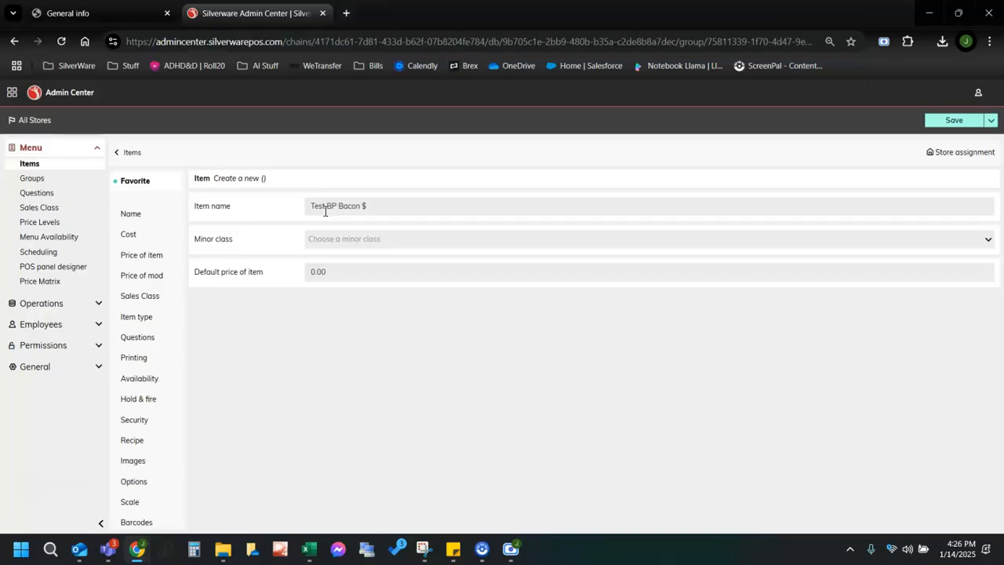
{"action": "left_click", "coordinate": [348, 243]}
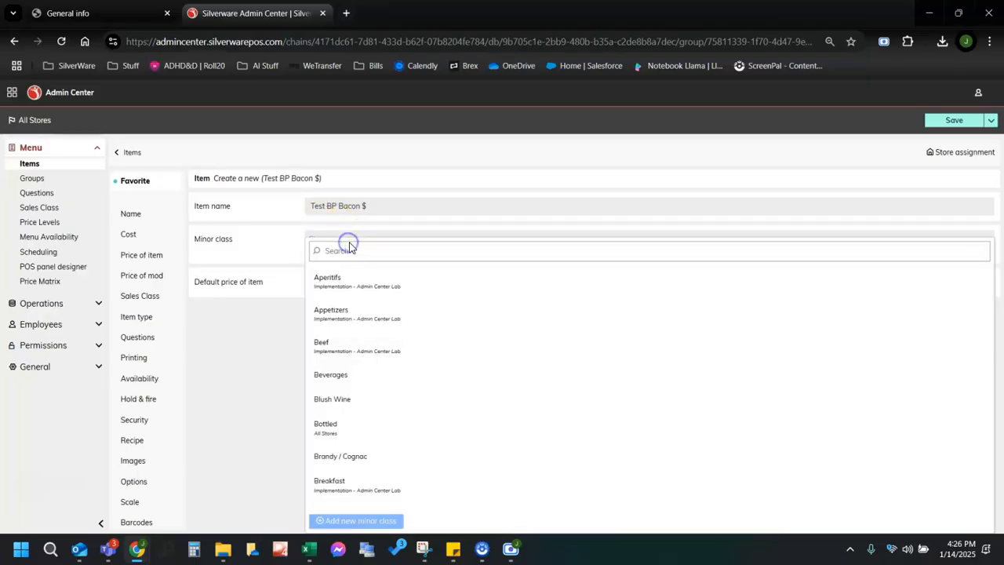
{"action": "scroll", "coordinate": [447, 341], "scroll_direction": "down", "scroll_amount": 4}
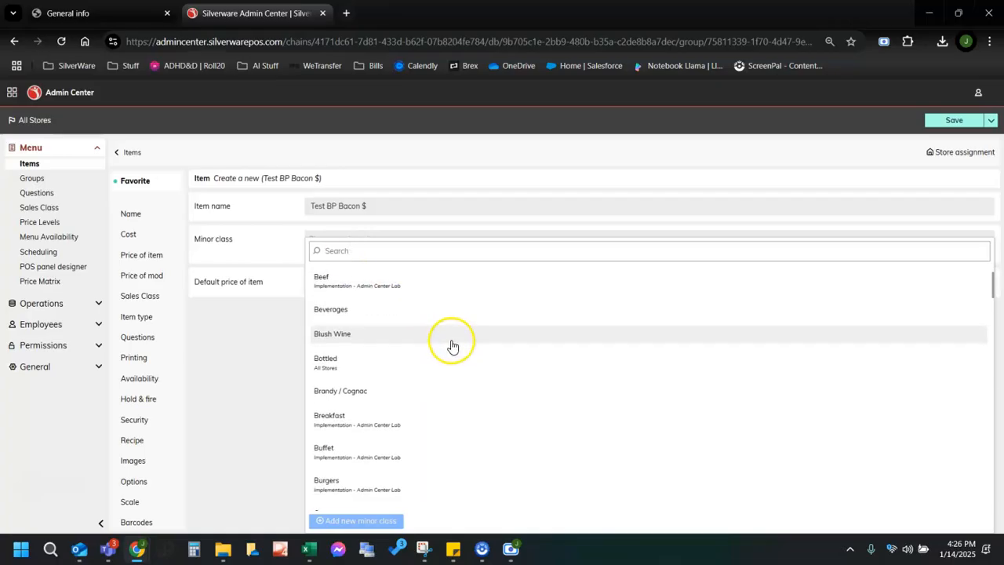
{"action": "scroll", "coordinate": [450, 347], "scroll_direction": "down", "scroll_amount": 9}
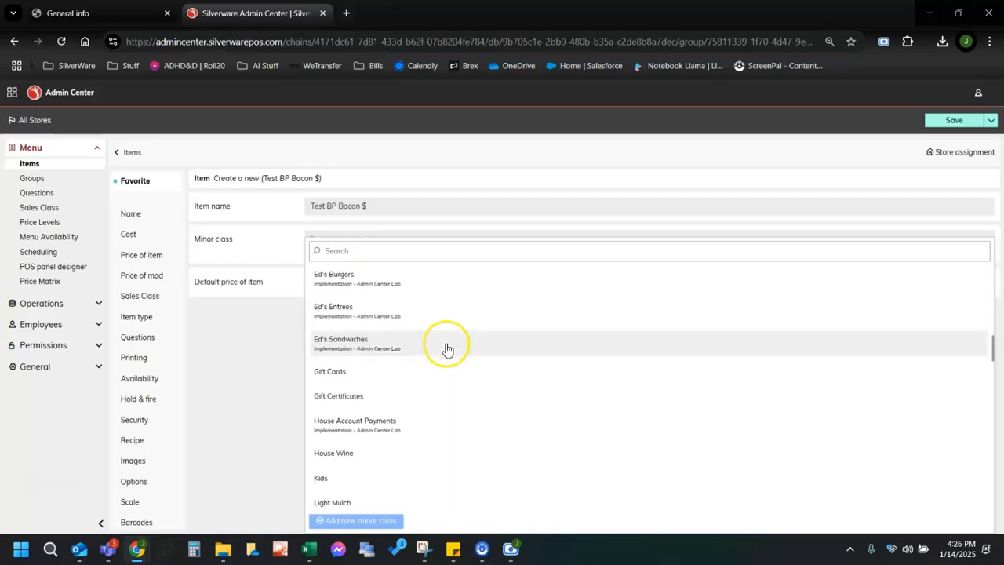
{"action": "scroll", "coordinate": [447, 347], "scroll_direction": "down", "scroll_amount": 12}
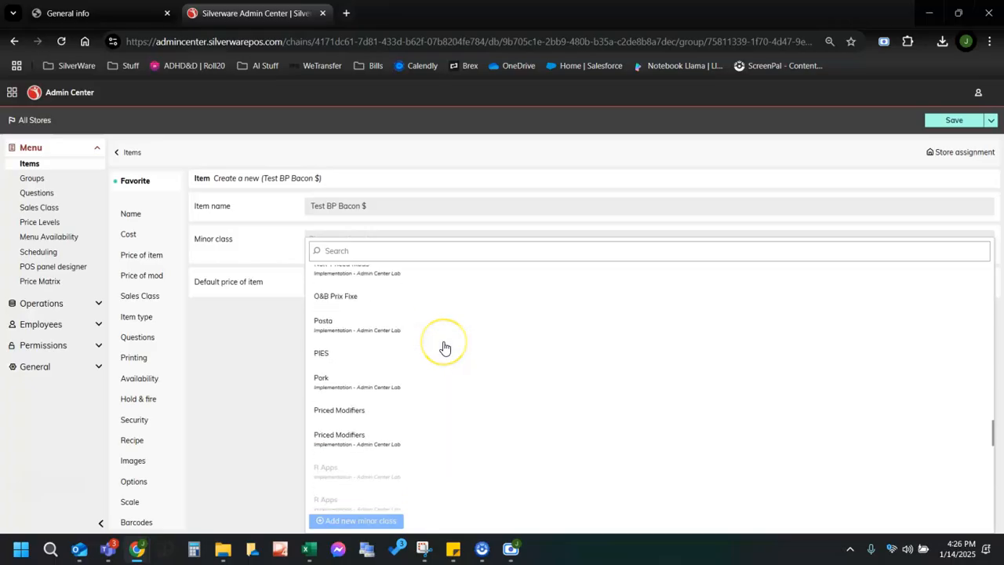
{"action": "scroll", "coordinate": [444, 347], "scroll_direction": "up", "scroll_amount": 1}
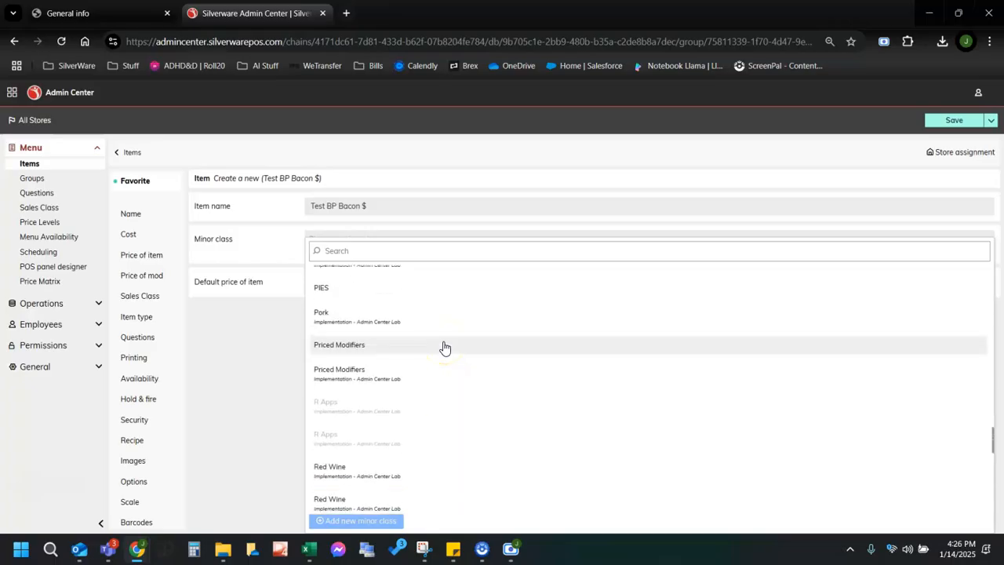
{"action": "left_click", "coordinate": [339, 346]}
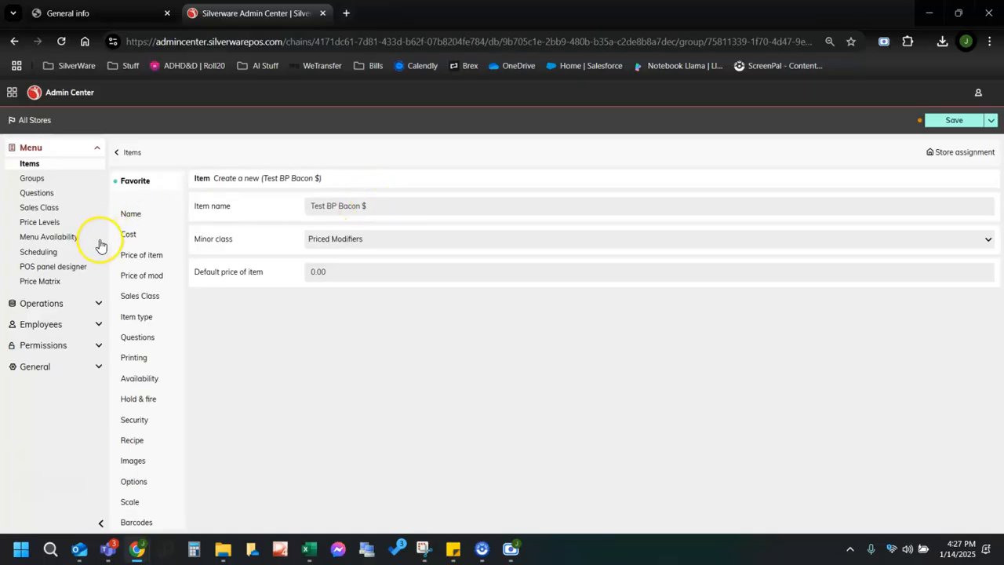
Set the item's default inherited modifier price to 1.00 and save Test BP Bacon $.
{"action": "left_click", "coordinate": [127, 280]}
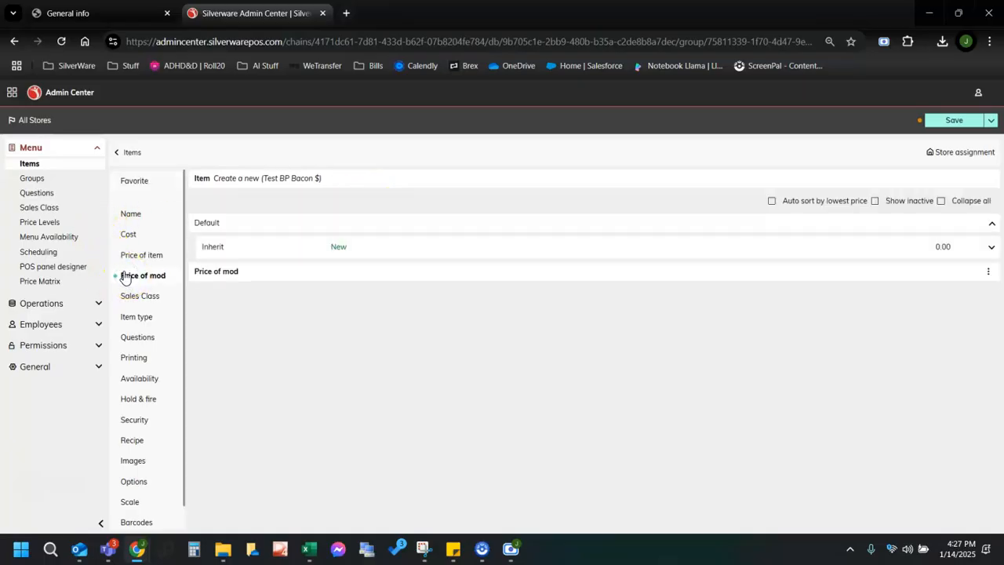
{"action": "left_click", "coordinate": [944, 246]}
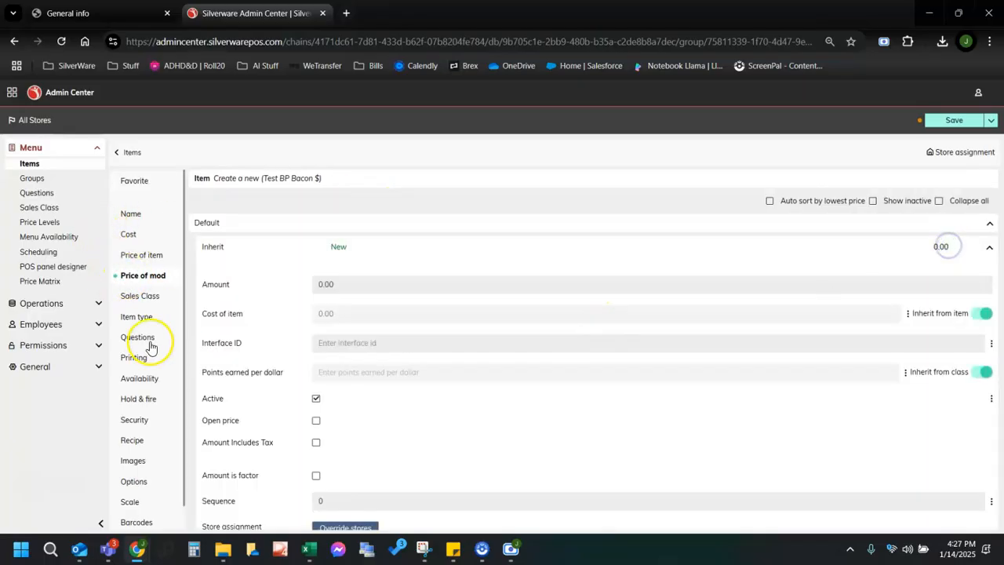
{"action": "left_click", "coordinate": [321, 287]}
{"action": "left_click", "coordinate": [426, 244]}
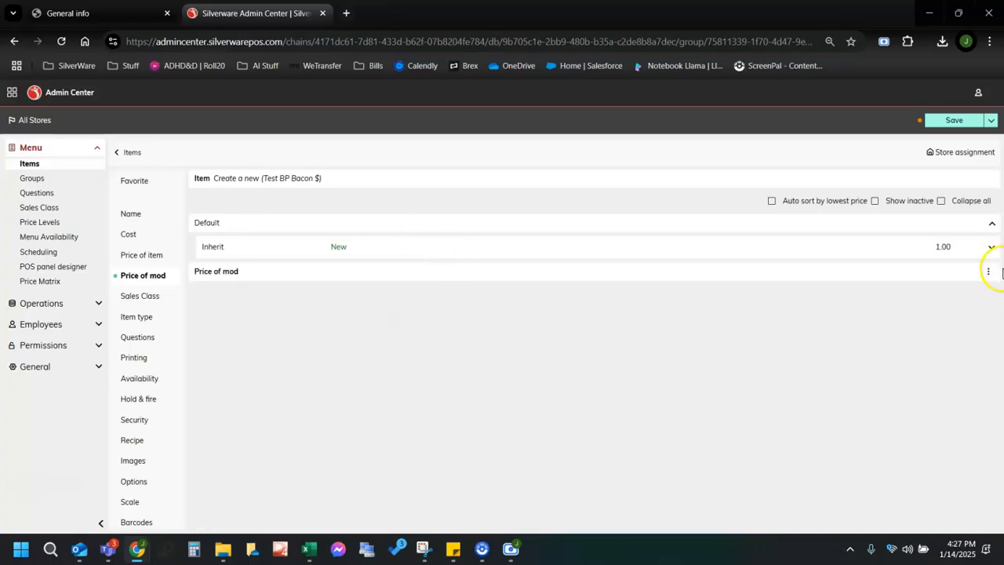
{"action": "left_click", "coordinate": [956, 121]}
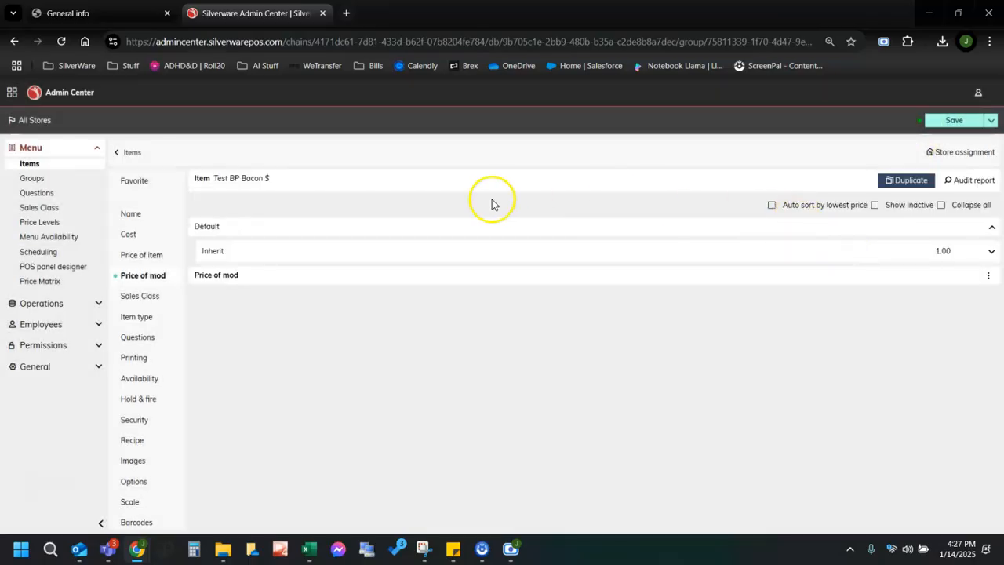
{"action": "left_click", "coordinate": [136, 181]}
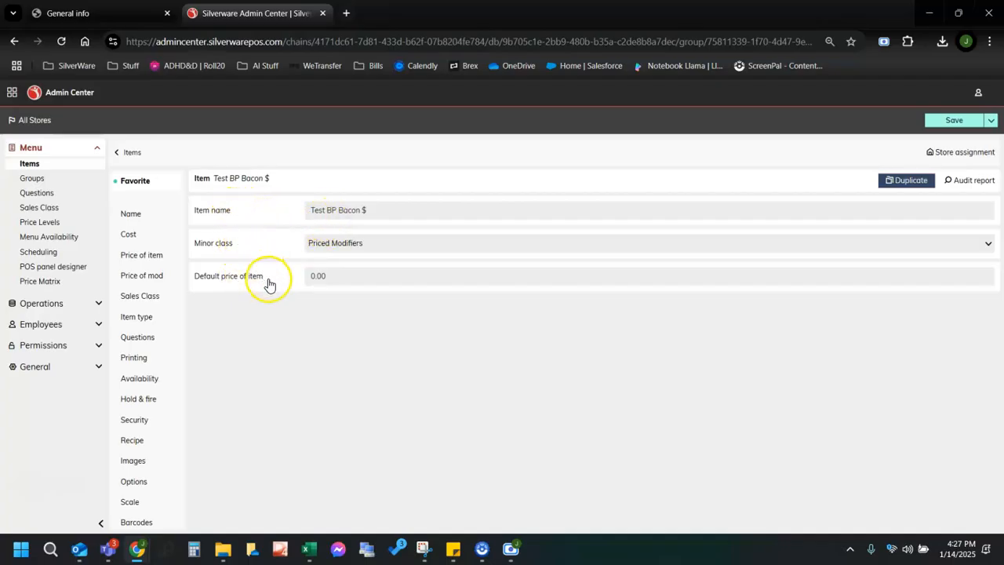
Add Default price of mod (1.00) to the Test BP Bacon $ favorite fields and verify it appears.
{"action": "left_click", "coordinate": [145, 279]}
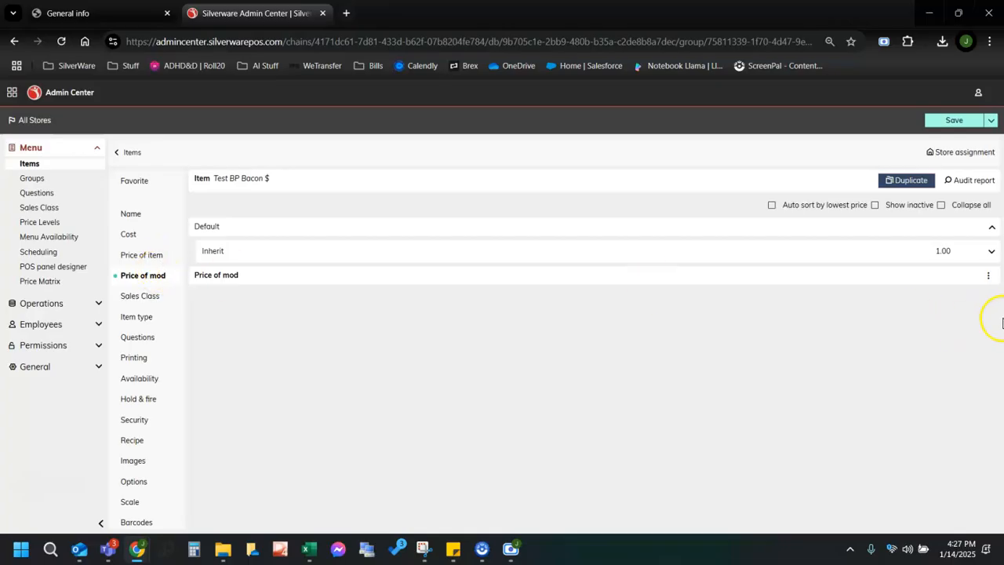
{"action": "left_click", "coordinate": [987, 278]}
{"action": "left_click", "coordinate": [932, 270]}
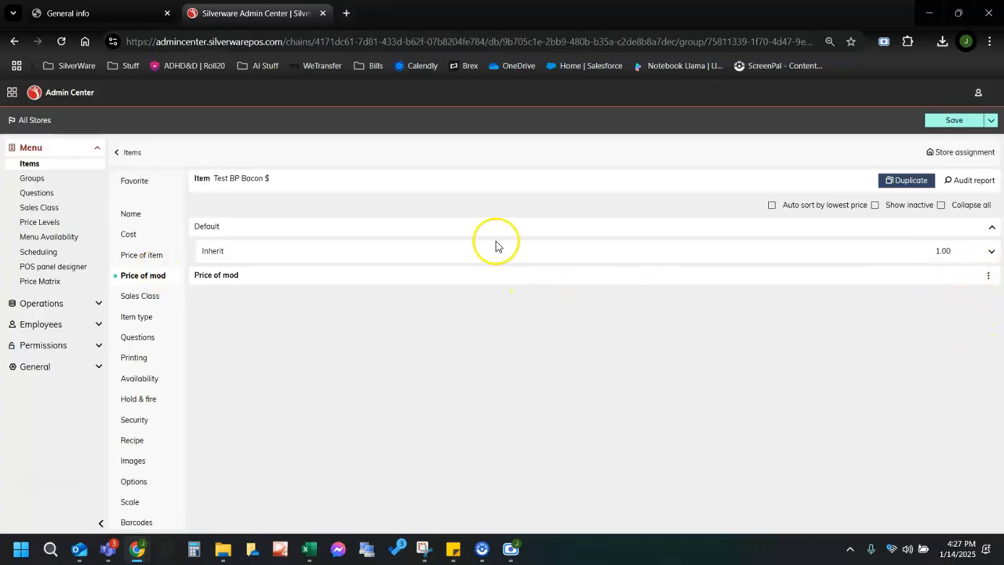
{"action": "left_click", "coordinate": [132, 181]}
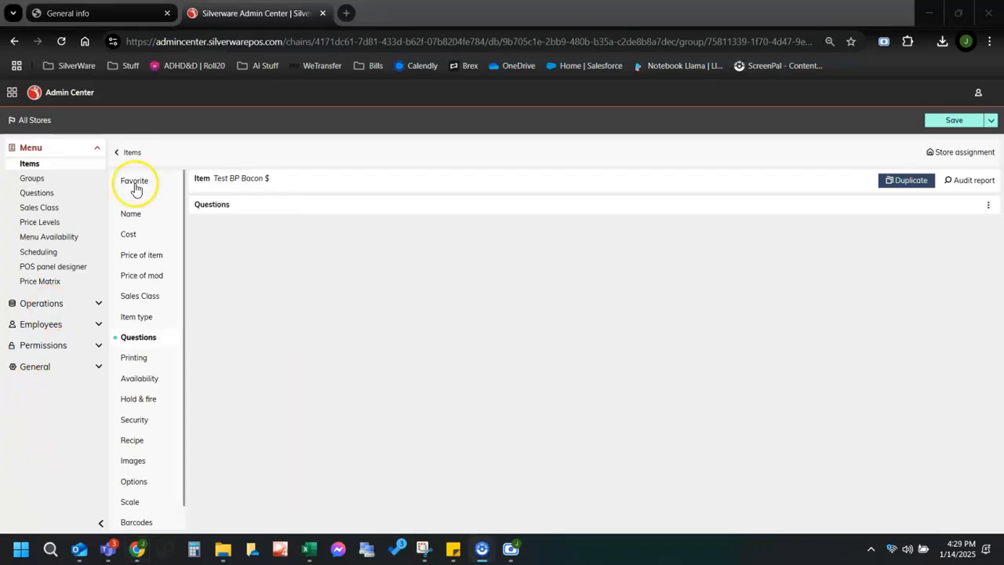
{"action": "left_click", "coordinate": [134, 180]}
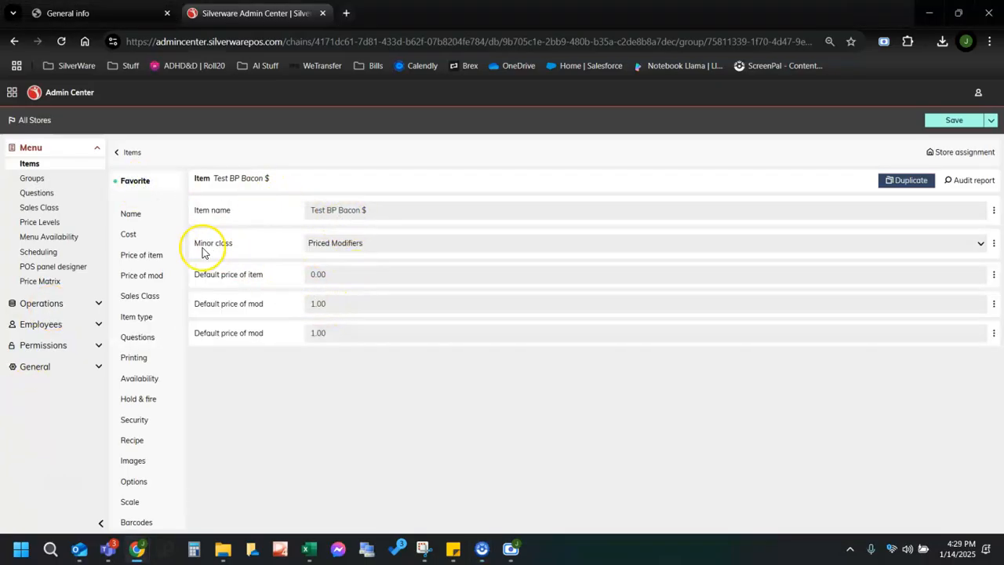
Step through the Name, Cost, Price of item, Price of mod, Sales Class, Item type and Questions sections.
{"action": "left_click", "coordinate": [134, 218]}
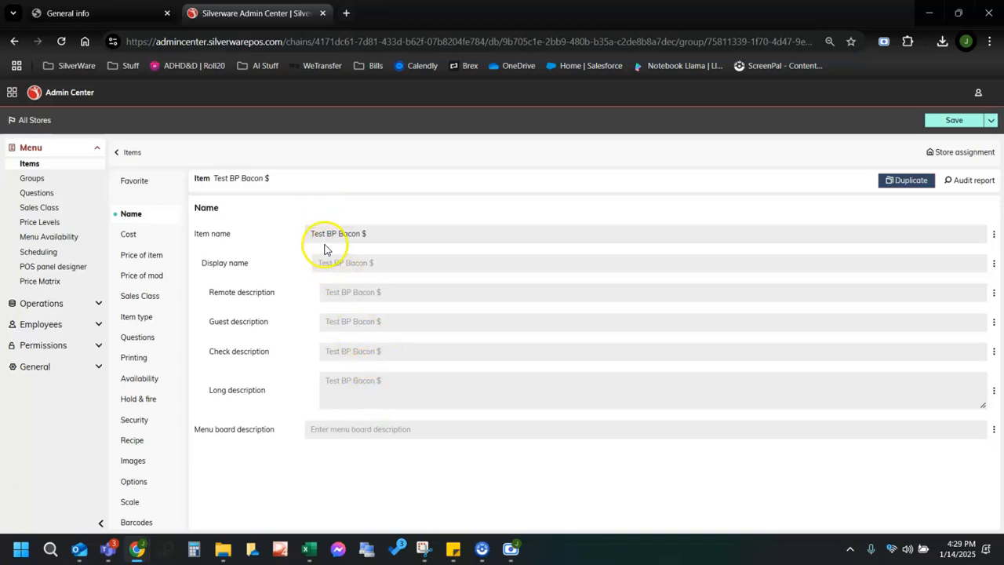
{"action": "left_click", "coordinate": [132, 234]}
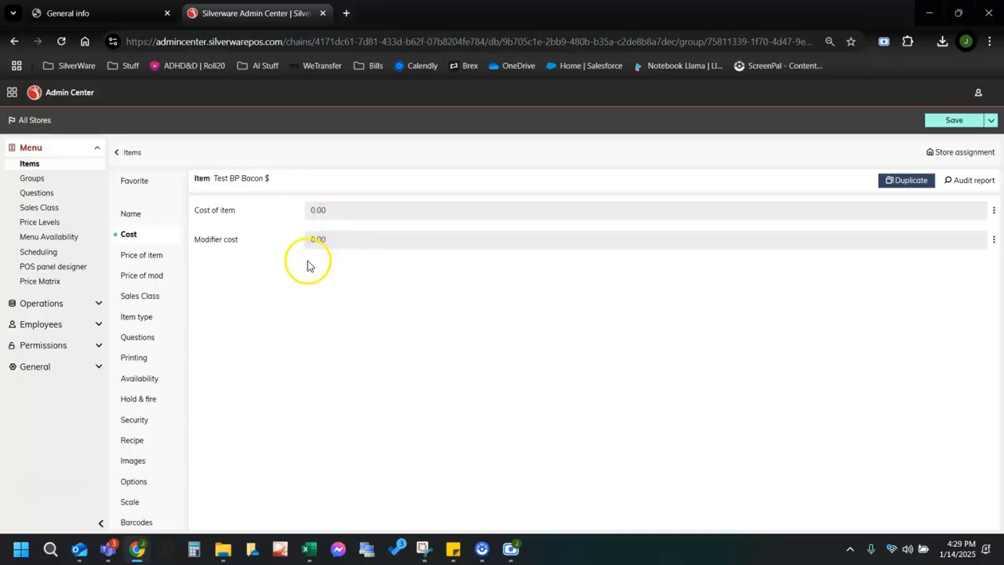
{"action": "left_click", "coordinate": [143, 256]}
{"action": "left_click", "coordinate": [144, 277]}
{"action": "left_click", "coordinate": [149, 296]}
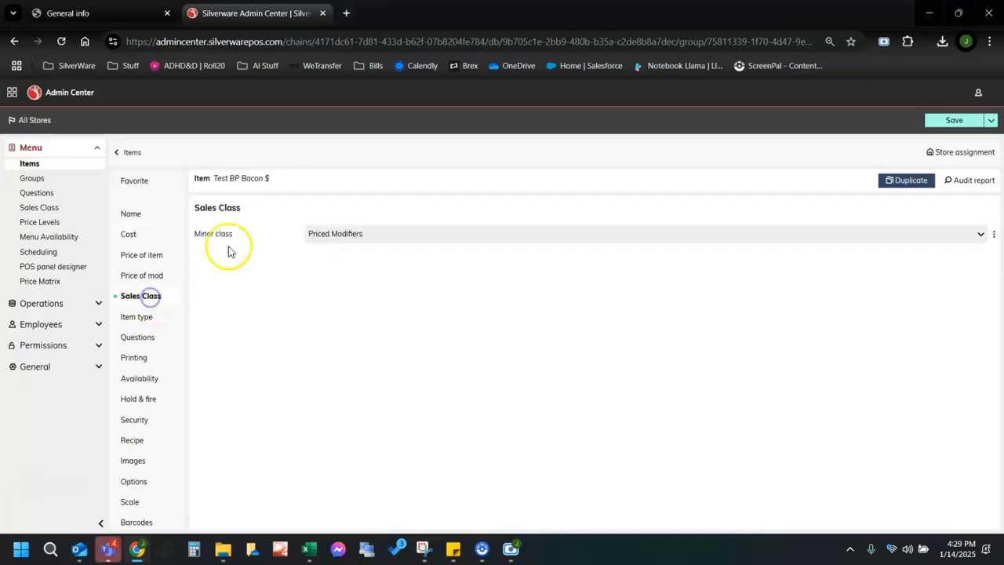
{"action": "left_click", "coordinate": [143, 322]}
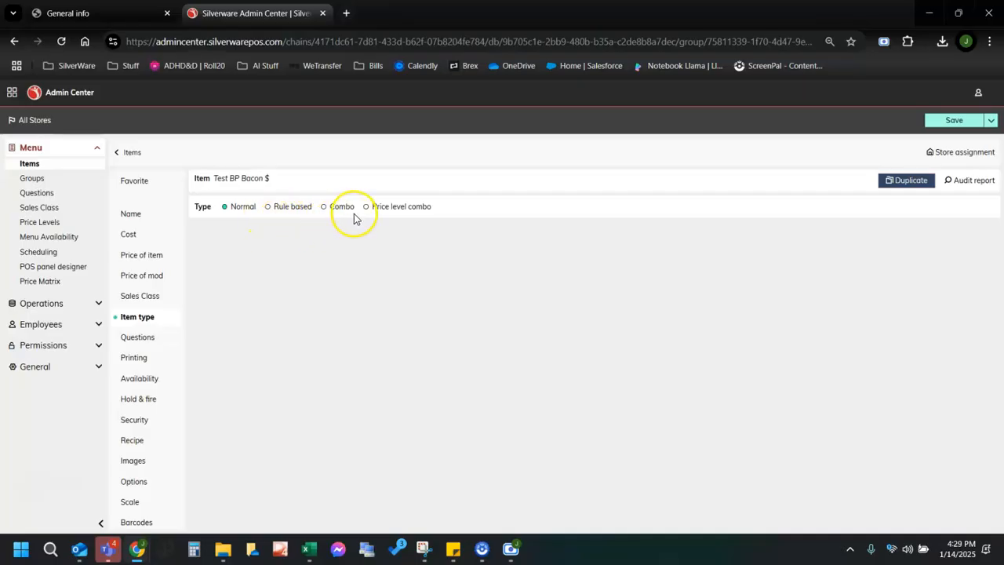
{"action": "left_click", "coordinate": [133, 336]}
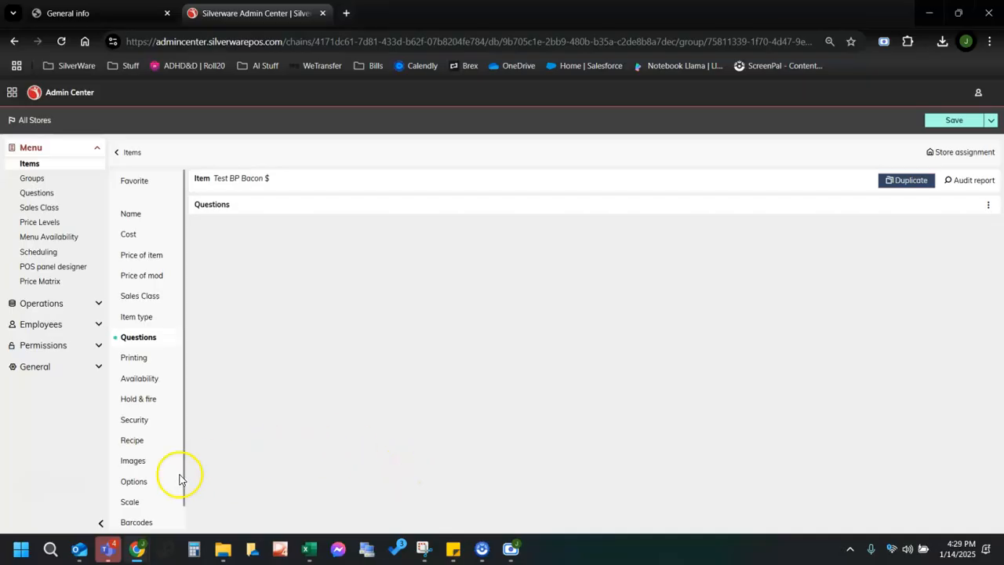
Review the Test BP Bacon $ printing, availability and hold-and-fire settings.
{"action": "left_click", "coordinate": [129, 363]}
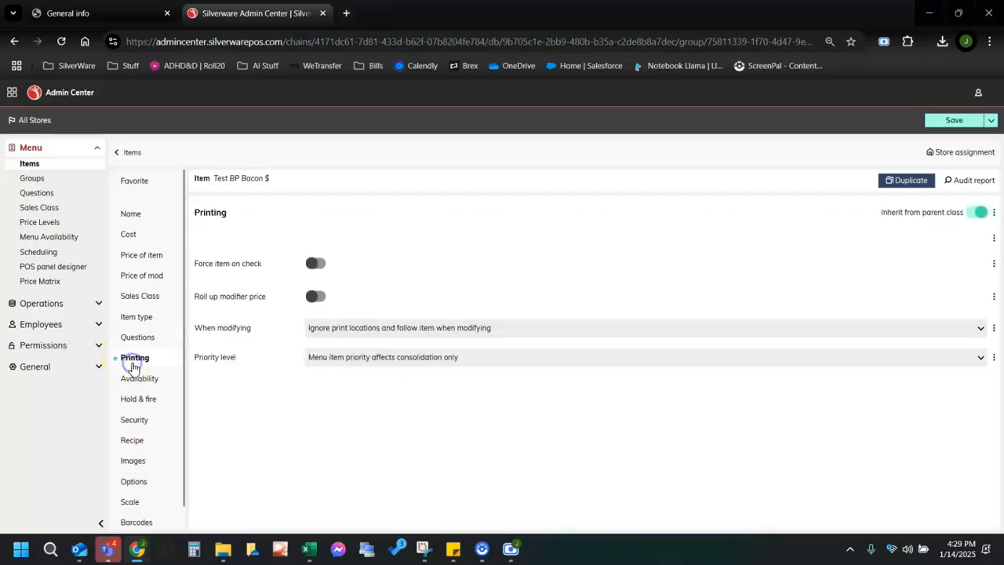
{"action": "scroll", "coordinate": [535, 340], "scroll_direction": "down", "scroll_amount": 1}
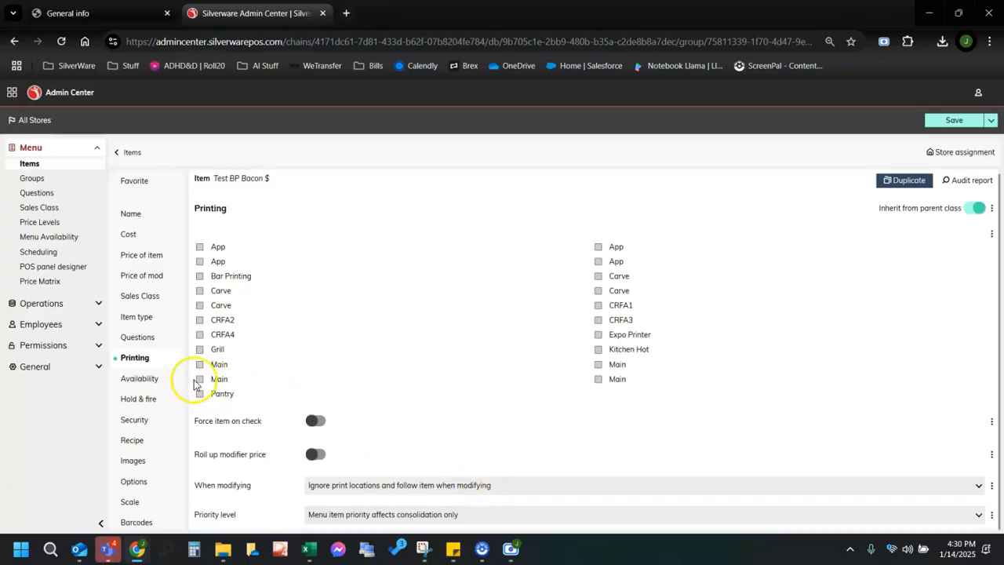
{"action": "left_click", "coordinate": [140, 378]}
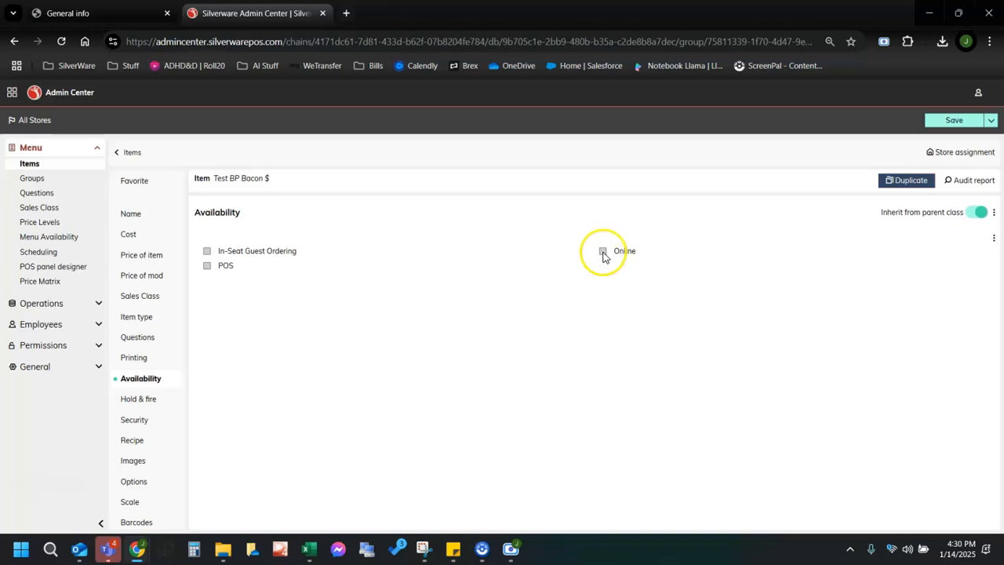
{"action": "left_click", "coordinate": [132, 402]}
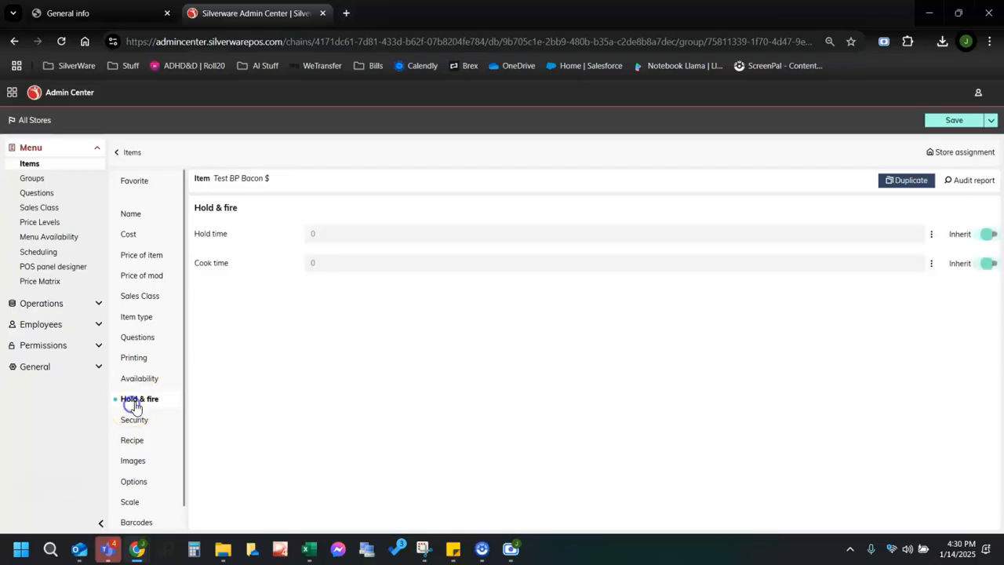
Check security keeps the default permission level, then review Recipe, Images and Options sections.
{"action": "left_click", "coordinate": [138, 422]}
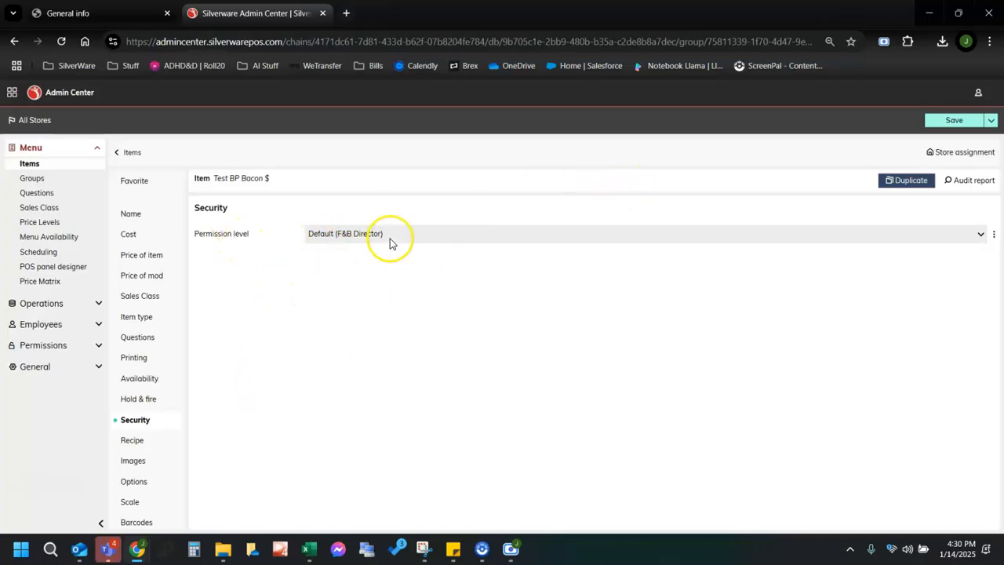
{"action": "left_click", "coordinate": [390, 241]}
{"action": "left_click", "coordinate": [272, 321]}
{"action": "left_click", "coordinate": [133, 440]}
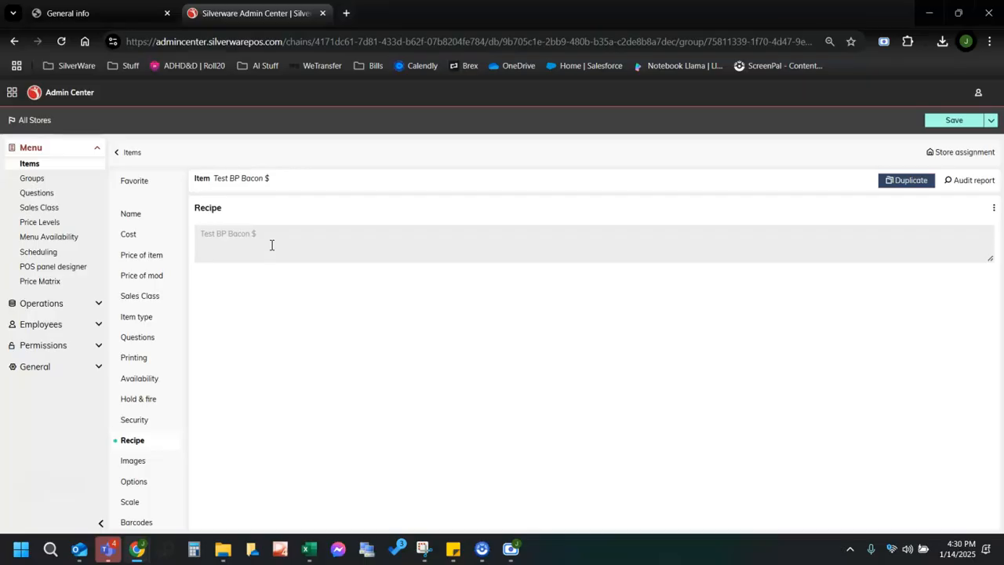
{"action": "left_click", "coordinate": [136, 468]}
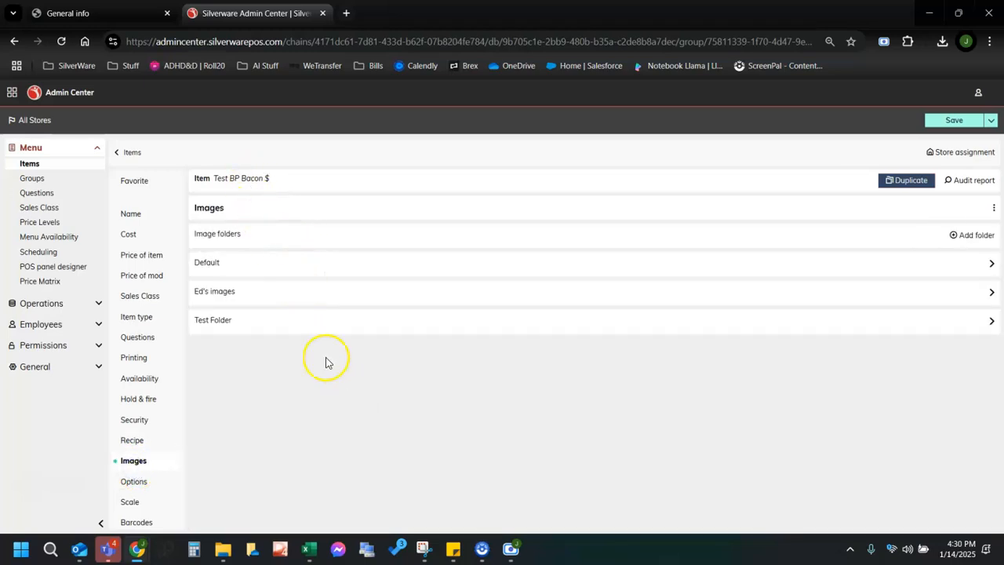
{"action": "scroll", "coordinate": [180, 395], "scroll_direction": "down", "scroll_amount": 1}
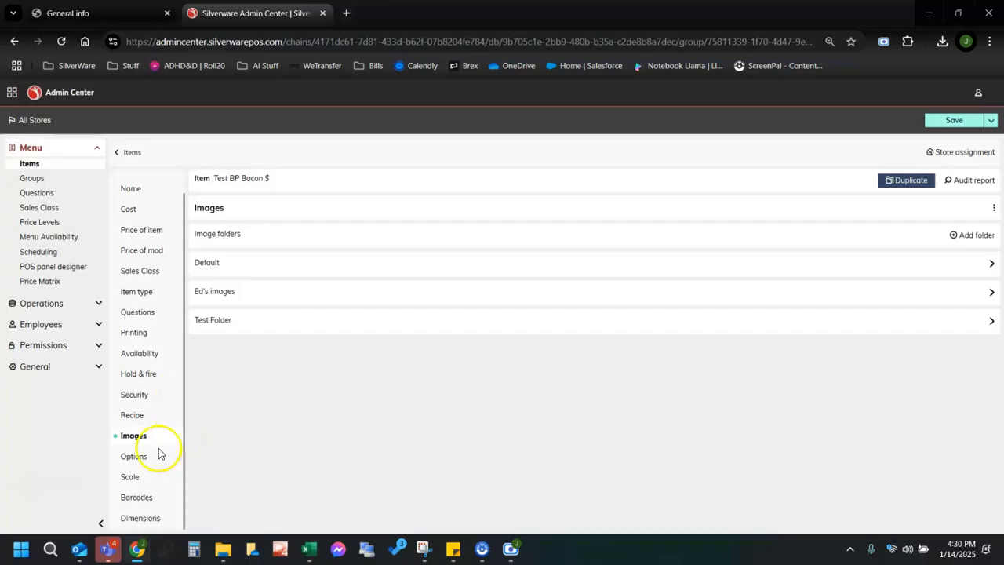
{"action": "left_click", "coordinate": [133, 457]}
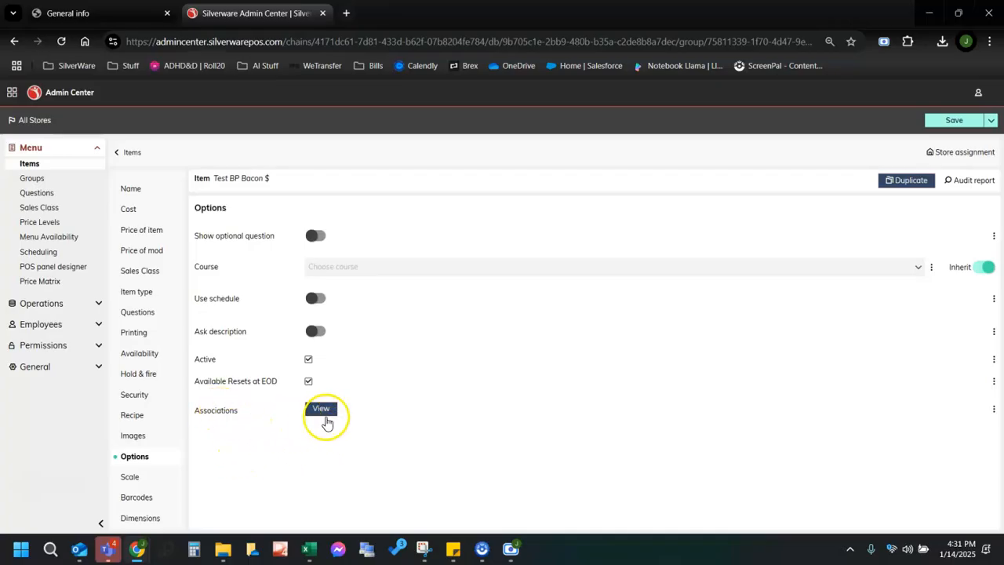
Confirm the item has no associations, then view its Scale, Barcodes and Dimensions sections.
{"action": "left_click", "coordinate": [322, 414]}
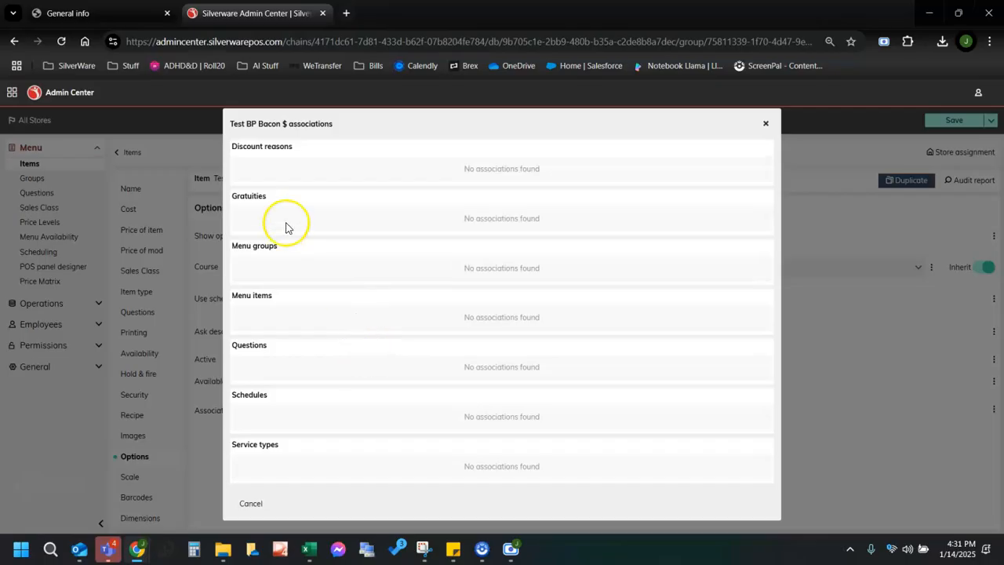
{"action": "left_click", "coordinate": [251, 506]}
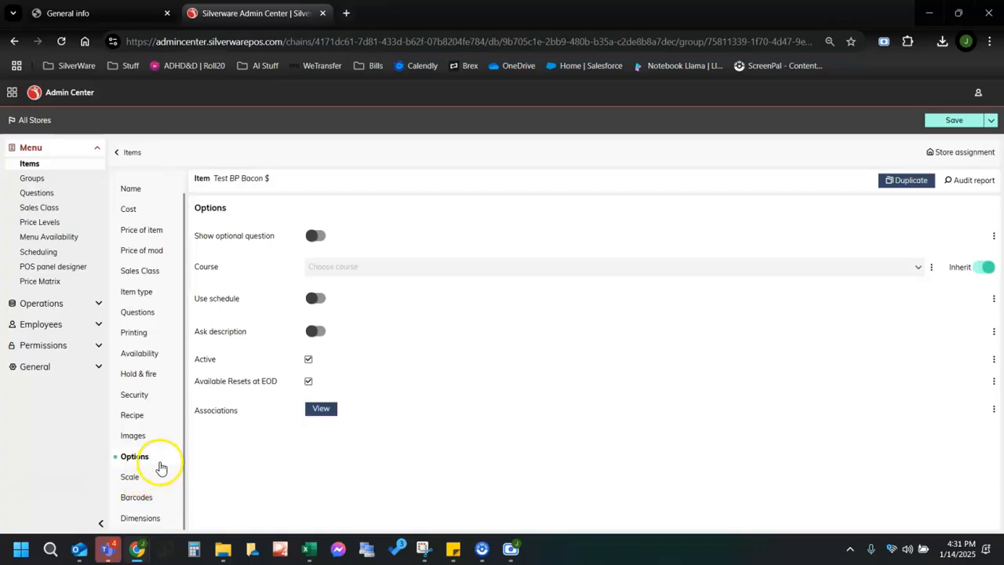
{"action": "left_click", "coordinate": [149, 482]}
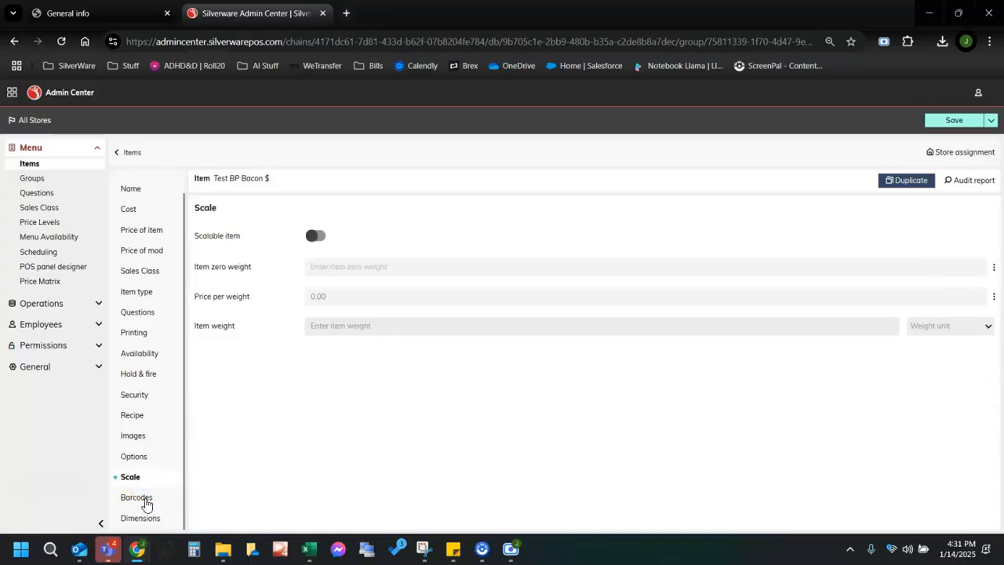
{"action": "left_click", "coordinate": [144, 500]}
{"action": "left_click", "coordinate": [141, 519]}
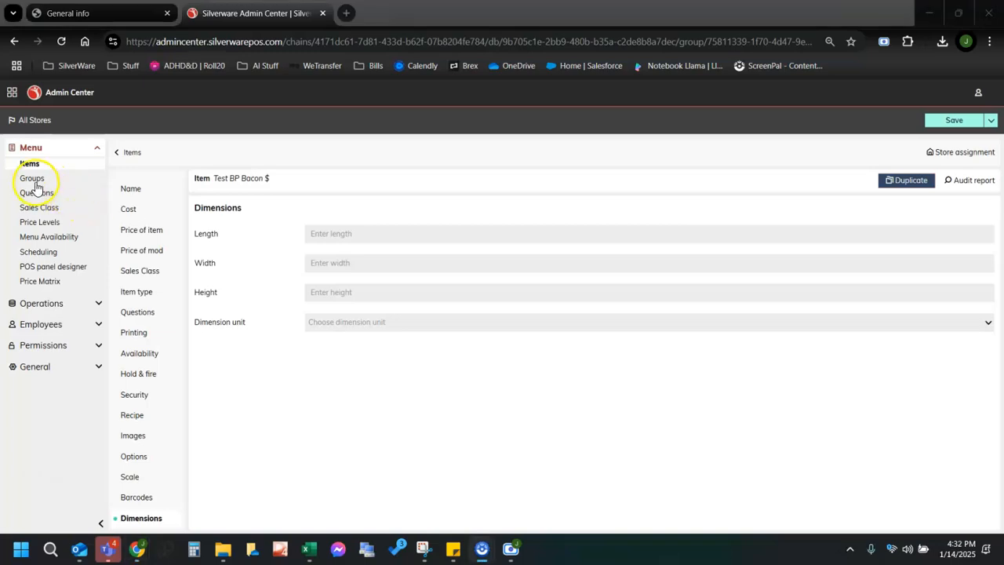
Go to the Menu Groups list of 67 groups and start adding a new group.
{"action": "left_click", "coordinate": [31, 185]}
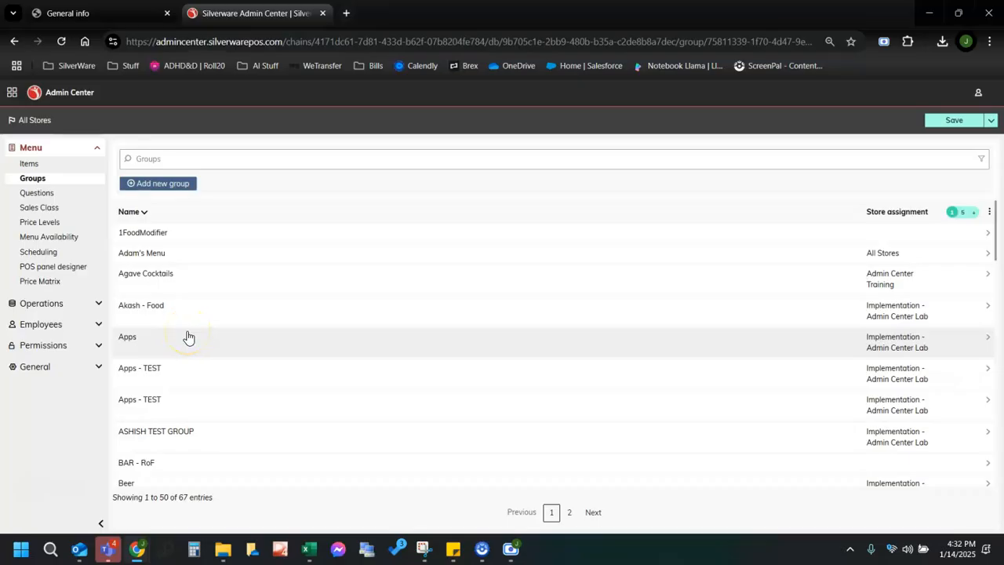
{"action": "scroll", "coordinate": [188, 337], "scroll_direction": "down", "scroll_amount": 3}
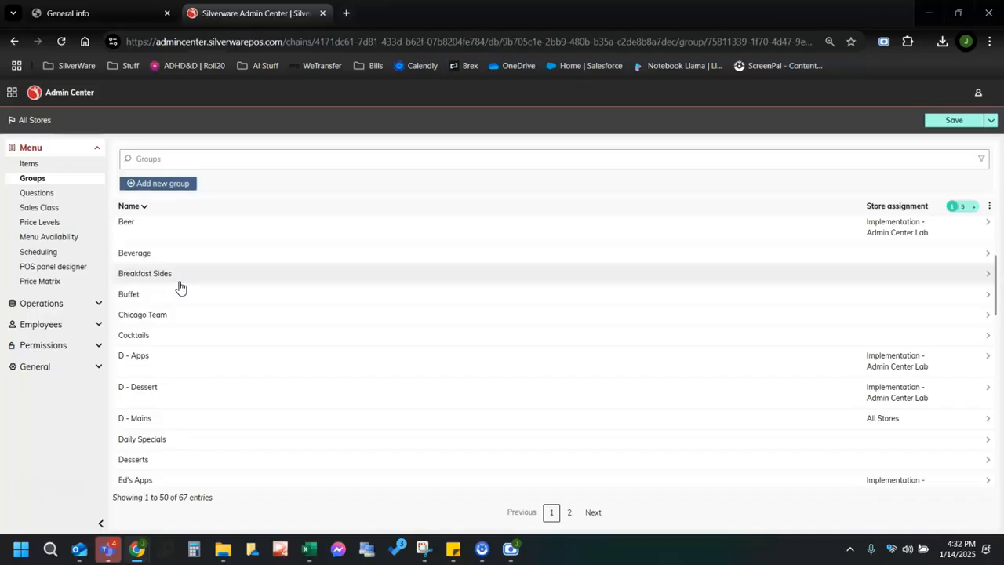
{"action": "left_click", "coordinate": [168, 280]}
{"action": "left_click", "coordinate": [159, 184]}
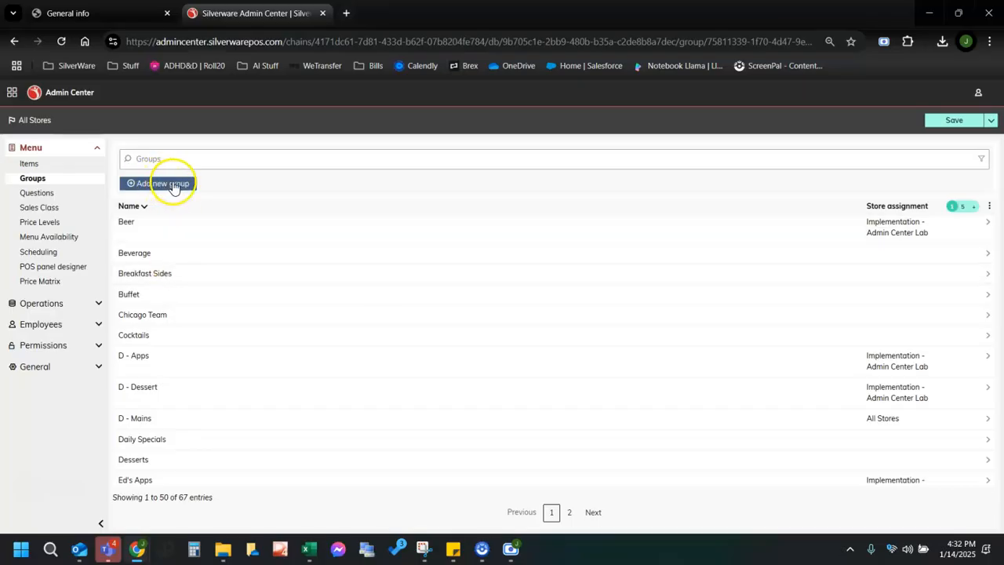
Enter 'Test Food Menu Group' as the name, guest description and long description.
{"action": "left_click", "coordinate": [332, 201]}
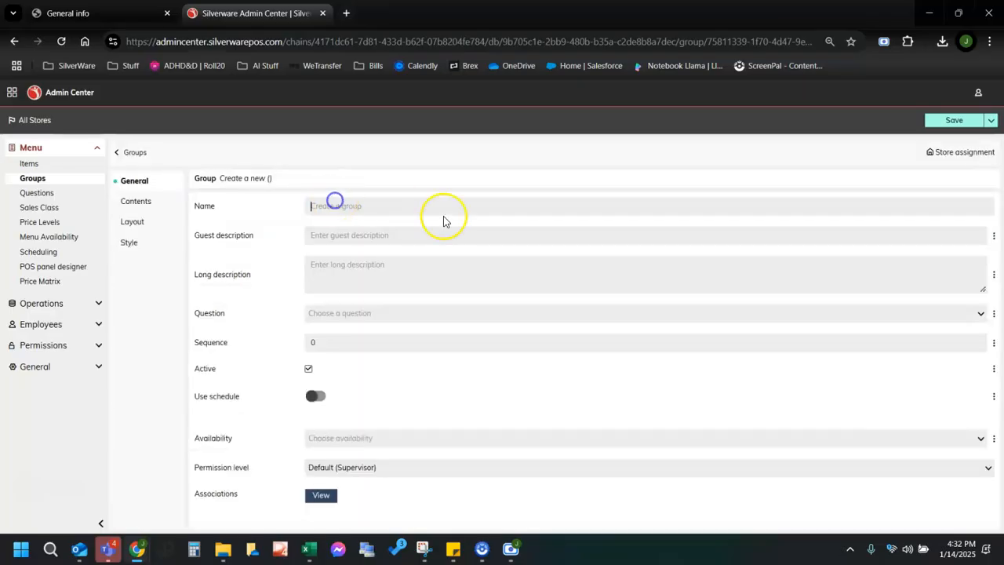
{"action": "type", "text": "T"}
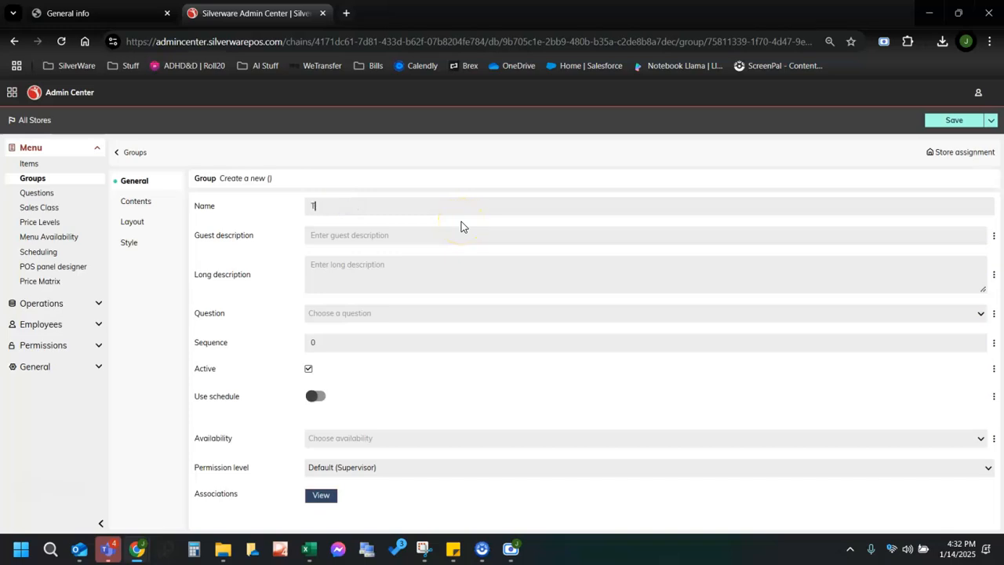
{"action": "type", "text": "est Food Menu Groiup"}
{"action": "key", "text": "BackSpace"}
{"action": "key", "text": "BackSpace"}
{"action": "key", "text": "BackSpace"}
{"action": "key", "text": "BackSpace"}
{"action": "type", "text": "oup"}
{"action": "left_click_drag", "start_coordinate": [385, 206], "coordinate": [257, 210]}
{"action": "key", "text": "ctrl+c"}
{"action": "left_click", "coordinate": [347, 233]}
{"action": "key", "text": "ctrl+v"}
{"action": "left_click", "coordinate": [364, 263]}
{"action": "key", "text": "ctrl+v"}
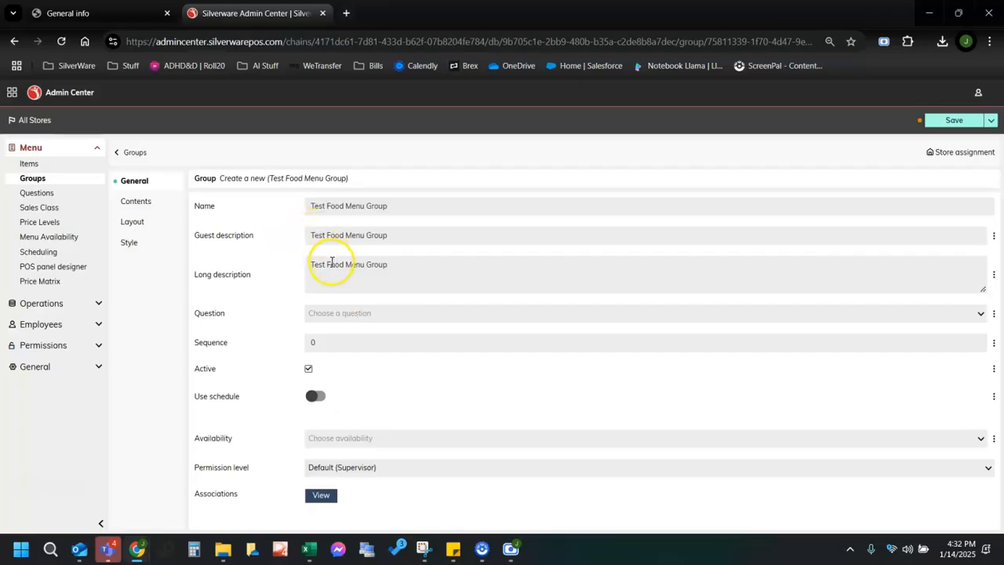
Choose Pizza Prep from the new group's Question list.
{"action": "left_click", "coordinate": [383, 316]}
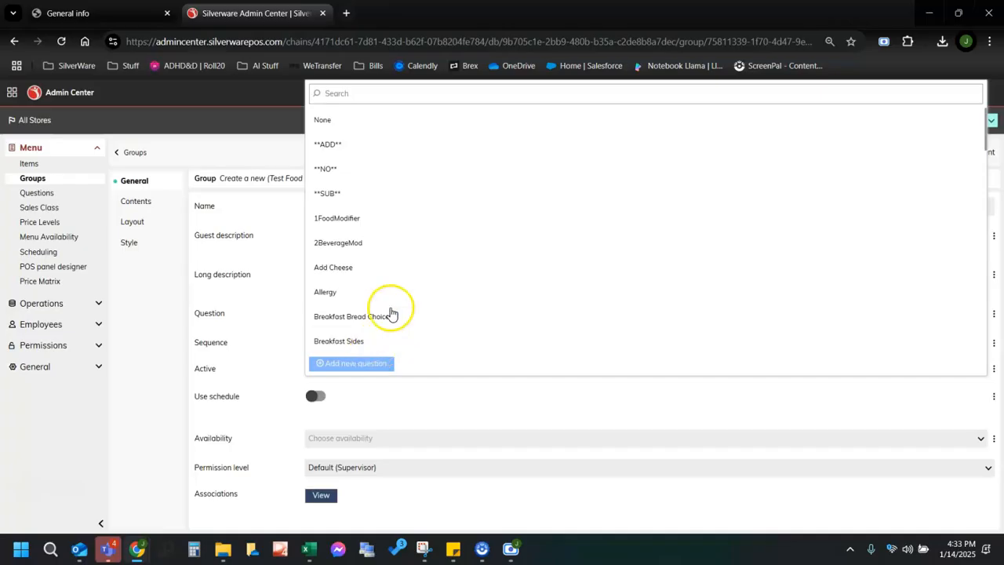
{"action": "scroll", "coordinate": [396, 312], "scroll_direction": "down", "scroll_amount": 3}
{"action": "scroll", "coordinate": [396, 312], "scroll_direction": "down", "scroll_amount": 3}
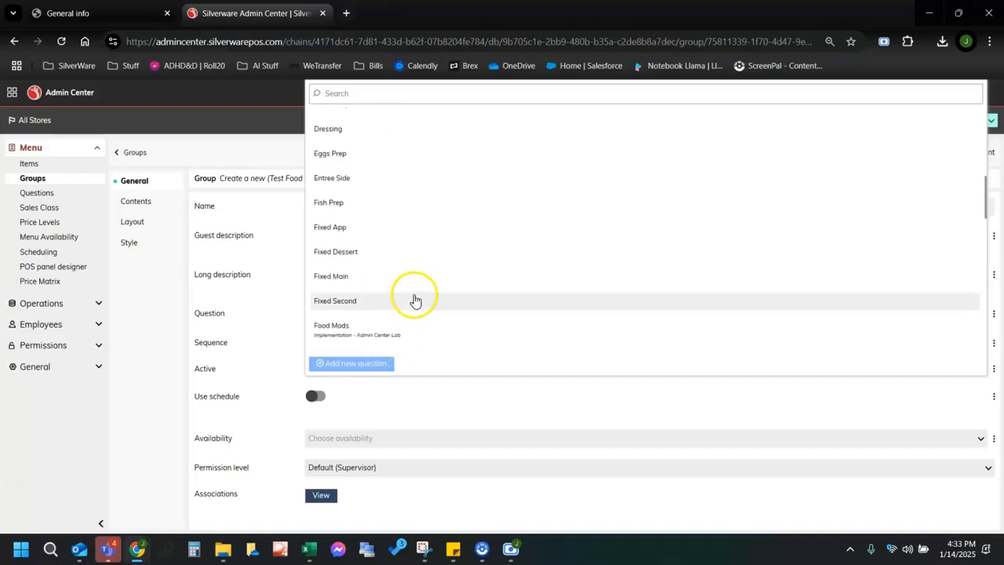
{"action": "scroll", "coordinate": [459, 310], "scroll_direction": "down", "scroll_amount": 3}
{"action": "scroll", "coordinate": [460, 312], "scroll_direction": "down", "scroll_amount": 2}
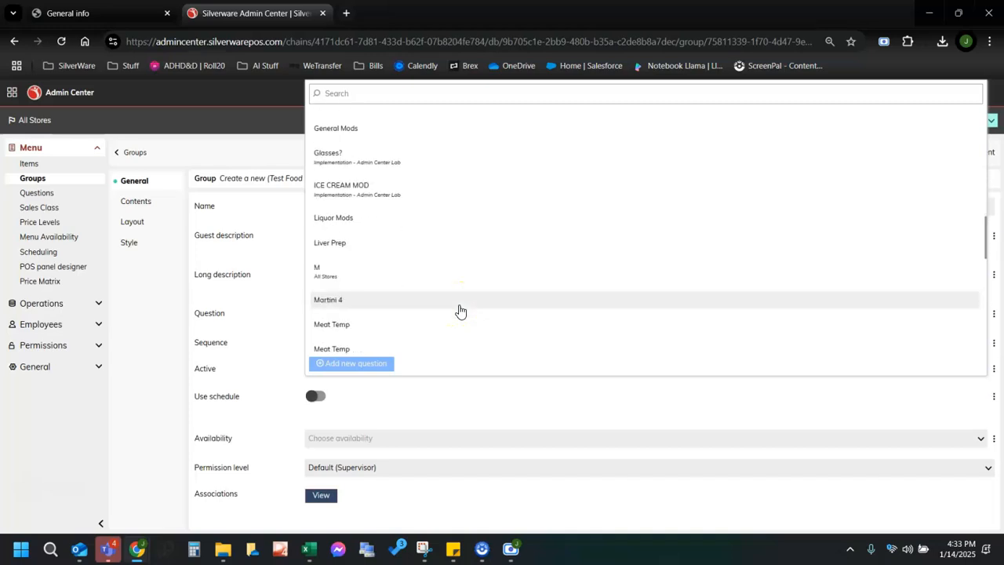
{"action": "scroll", "coordinate": [460, 311], "scroll_direction": "down", "scroll_amount": 2}
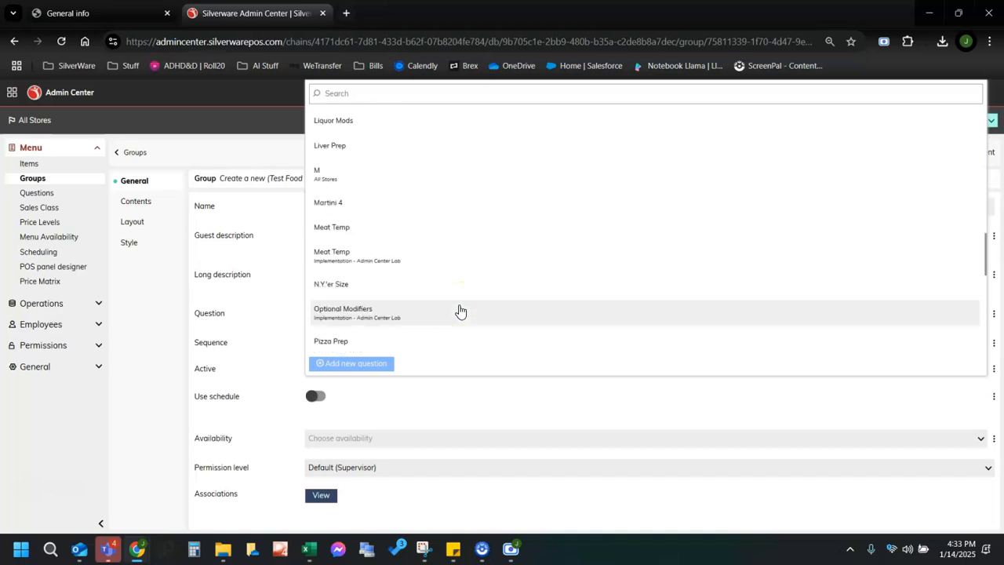
{"action": "scroll", "coordinate": [447, 309], "scroll_direction": "down", "scroll_amount": 1}
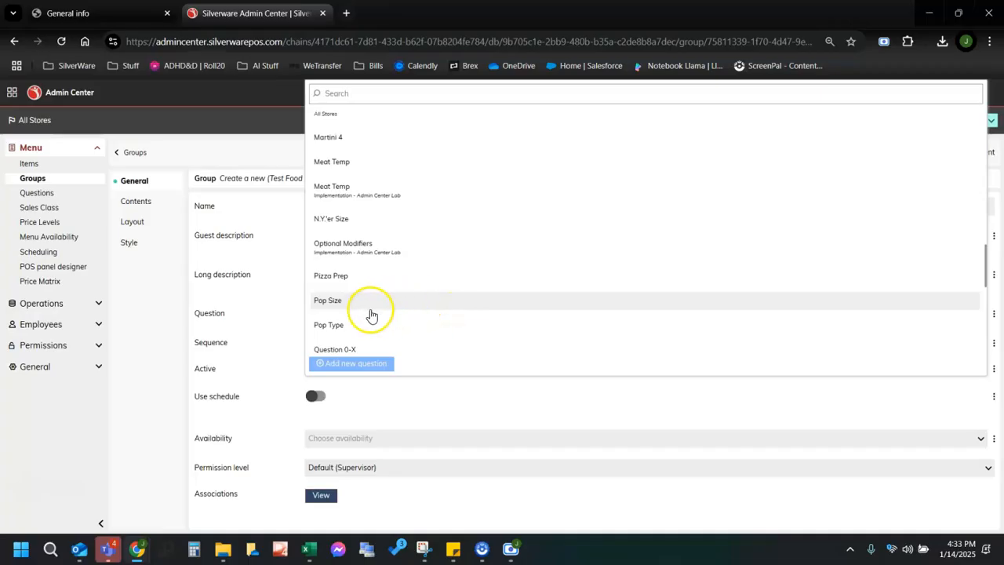
{"action": "left_click", "coordinate": [353, 278]}
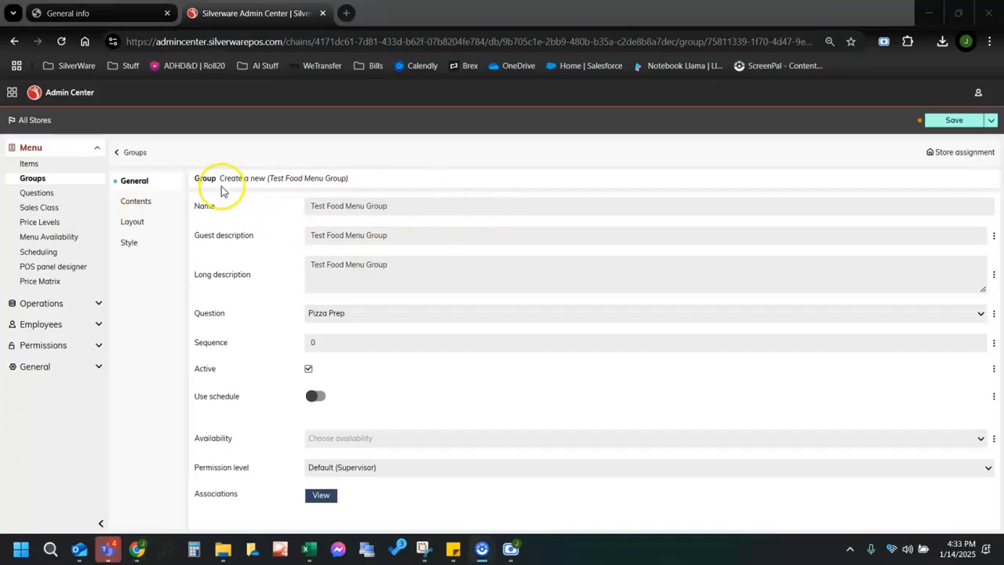
Add Test Baked Potato, found by searching 'test baked', to the group's contents and save the group.
{"action": "left_click", "coordinate": [129, 204]}
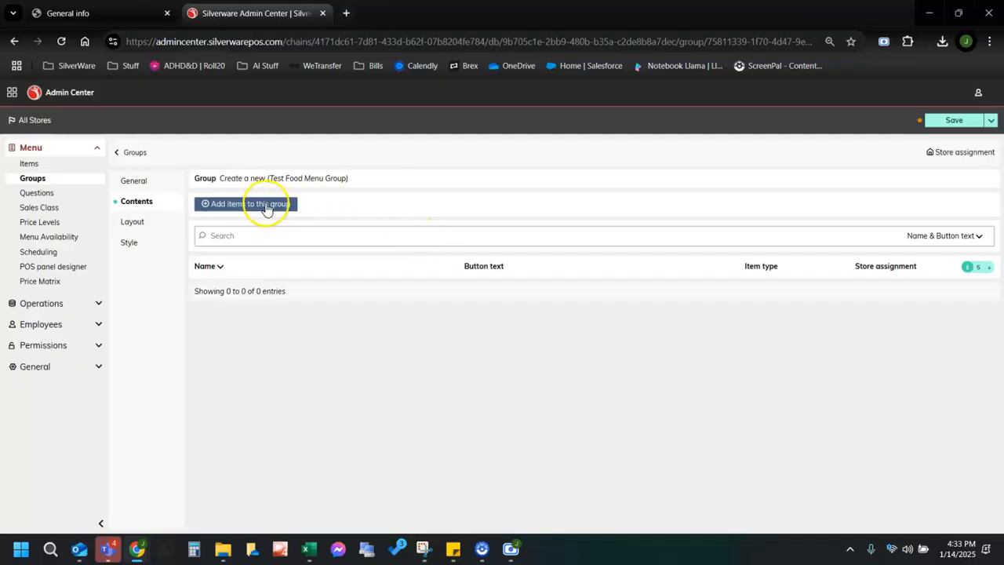
{"action": "left_click", "coordinate": [267, 205]}
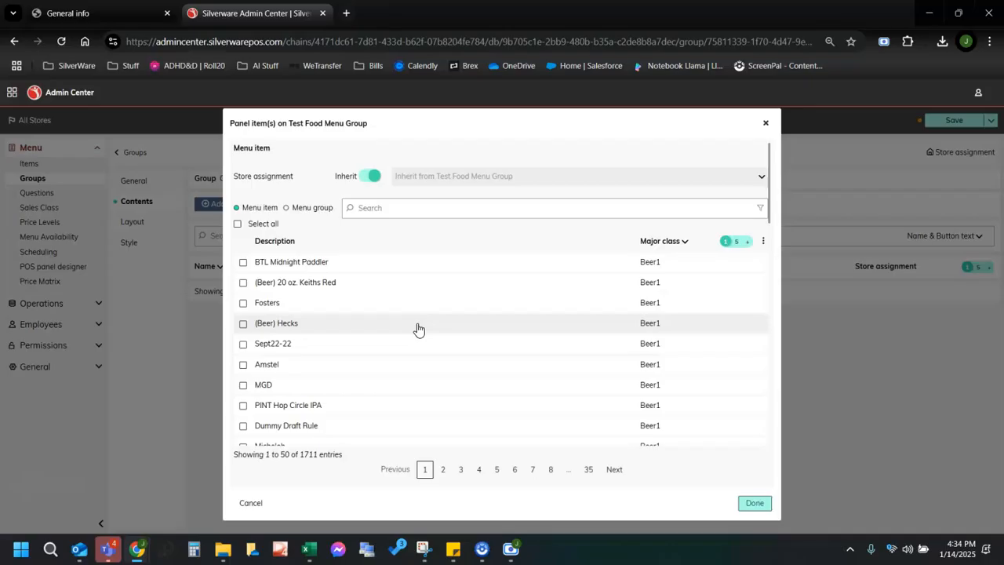
{"action": "left_click", "coordinate": [406, 207]}
{"action": "type", "text": "test baked"}
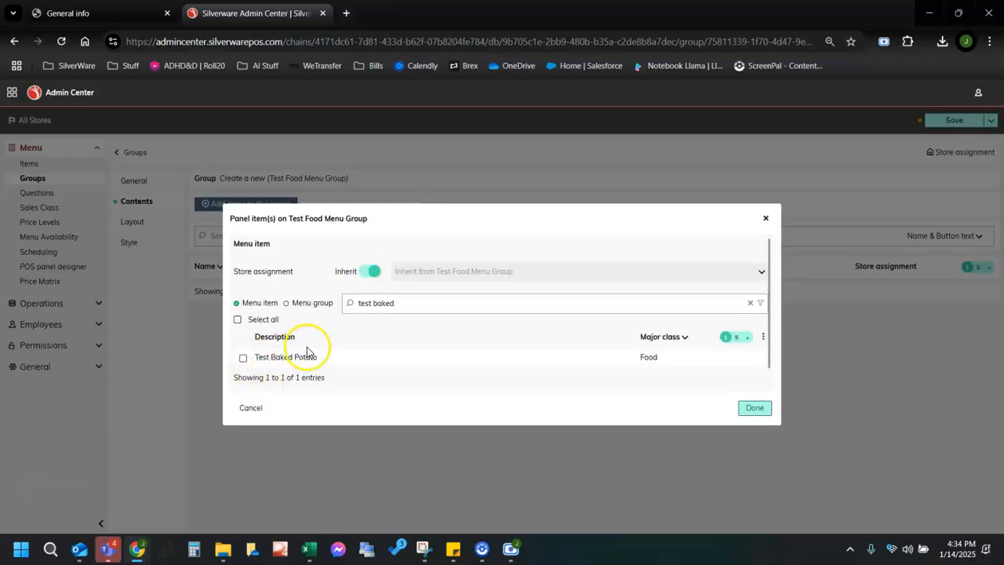
{"action": "left_click", "coordinate": [243, 358]}
{"action": "left_click", "coordinate": [752, 409]}
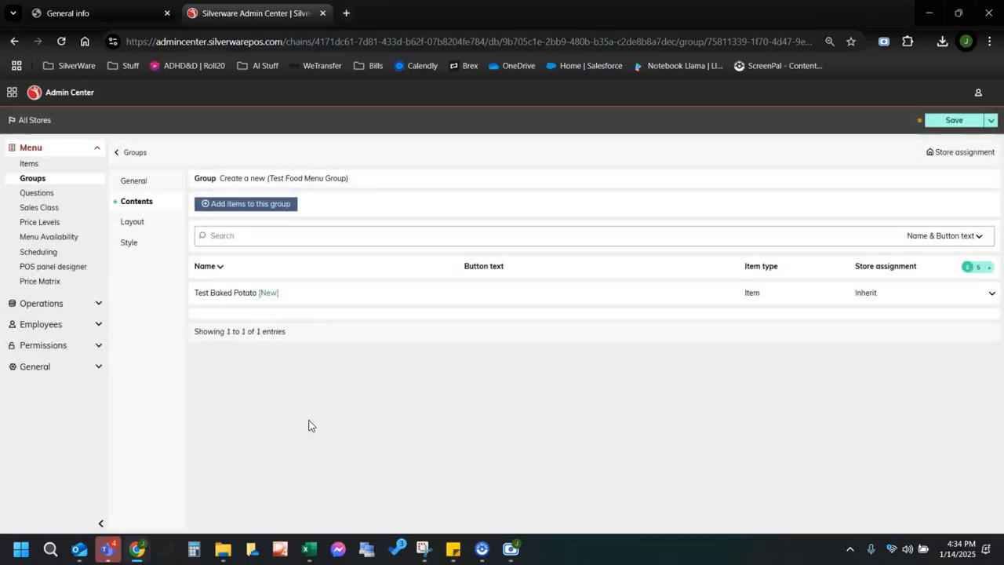
{"action": "left_click", "coordinate": [927, 122]}
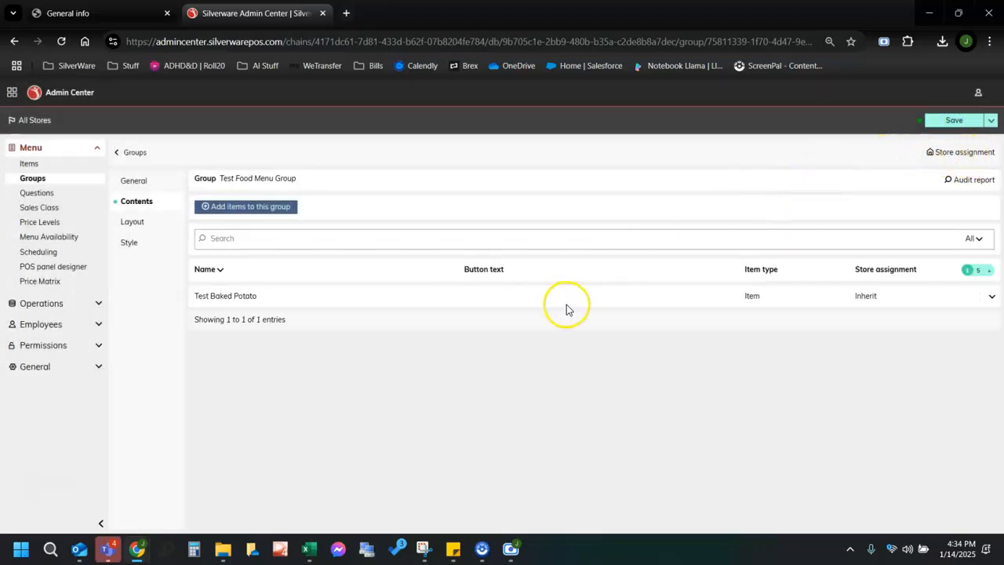
Put Test Food Menu Group's group/jump keys in the Left column on its 6x8 layout.
{"action": "left_click", "coordinate": [133, 224]}
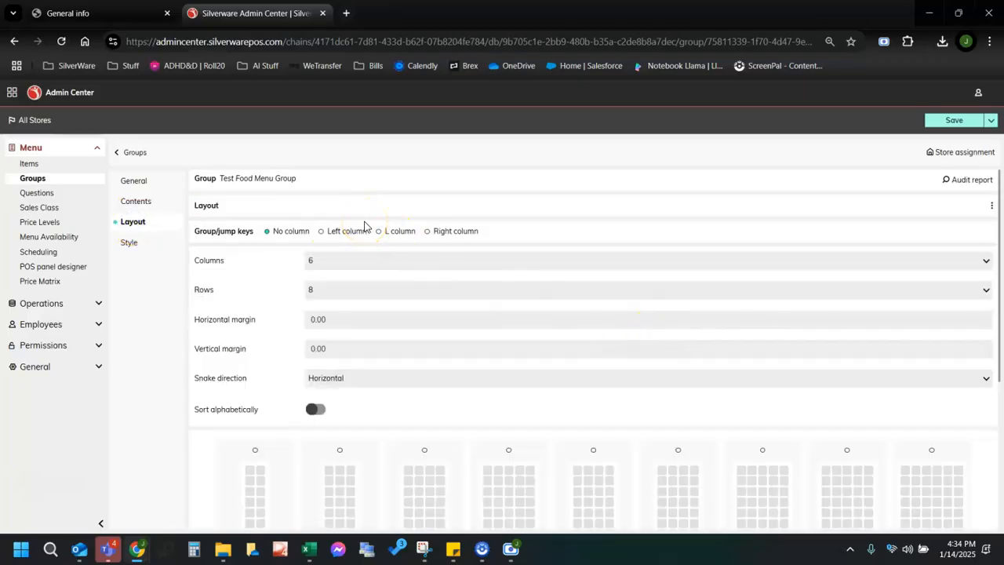
{"action": "scroll", "coordinate": [325, 249], "scroll_direction": "down", "scroll_amount": 1}
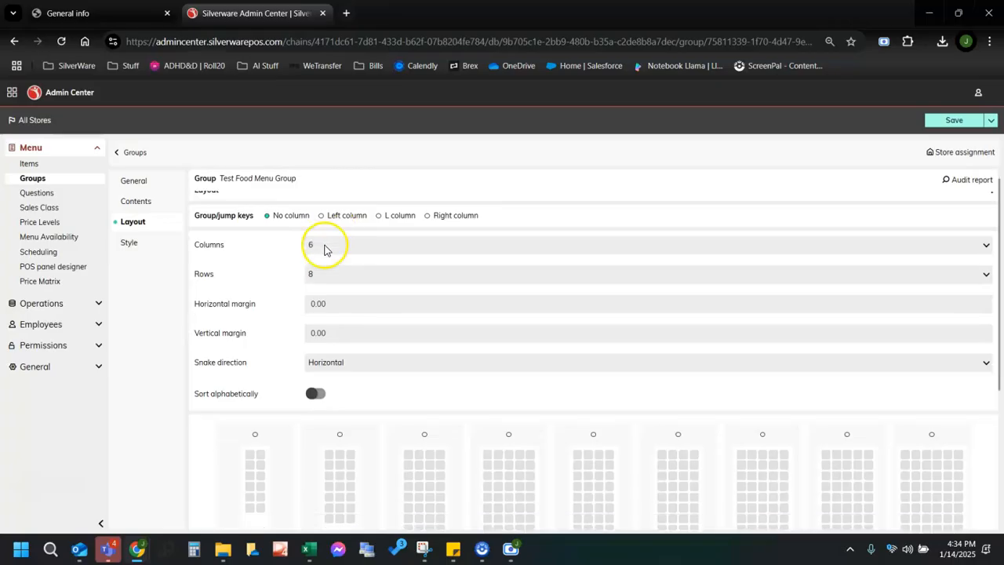
{"action": "scroll", "coordinate": [509, 271], "scroll_direction": "up", "scroll_amount": 1}
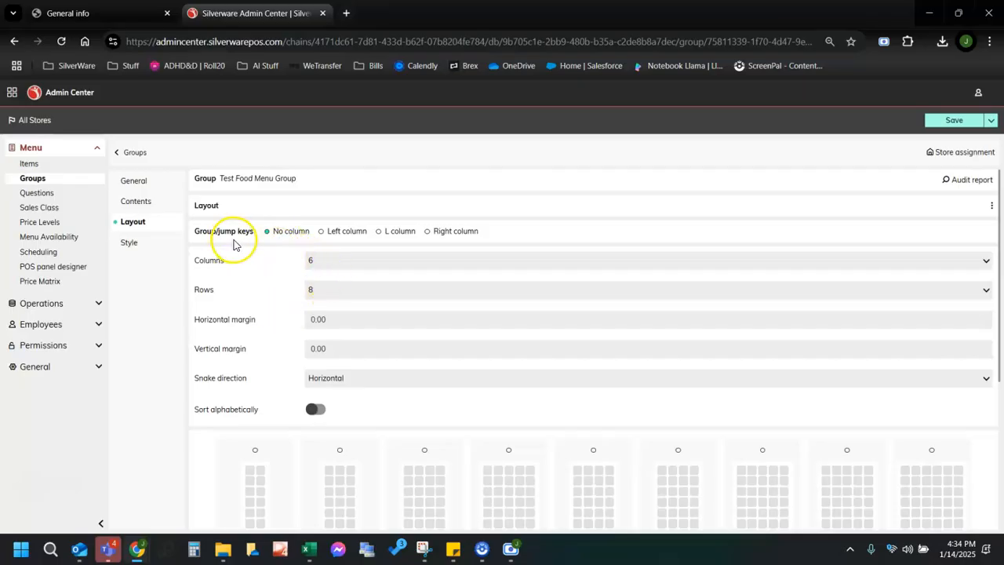
{"action": "left_click", "coordinate": [322, 234]}
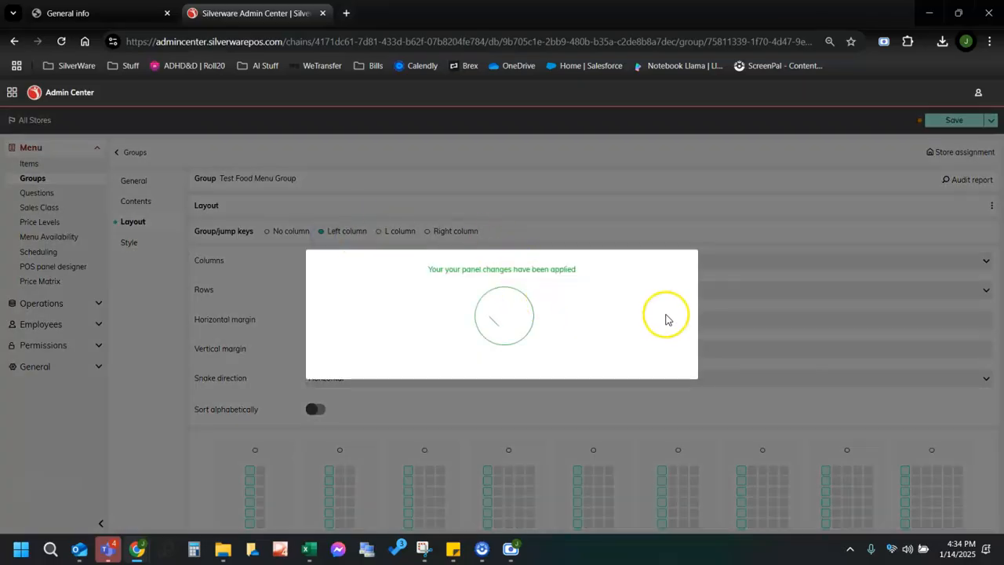
{"action": "scroll", "coordinate": [549, 353], "scroll_direction": "down", "scroll_amount": 2}
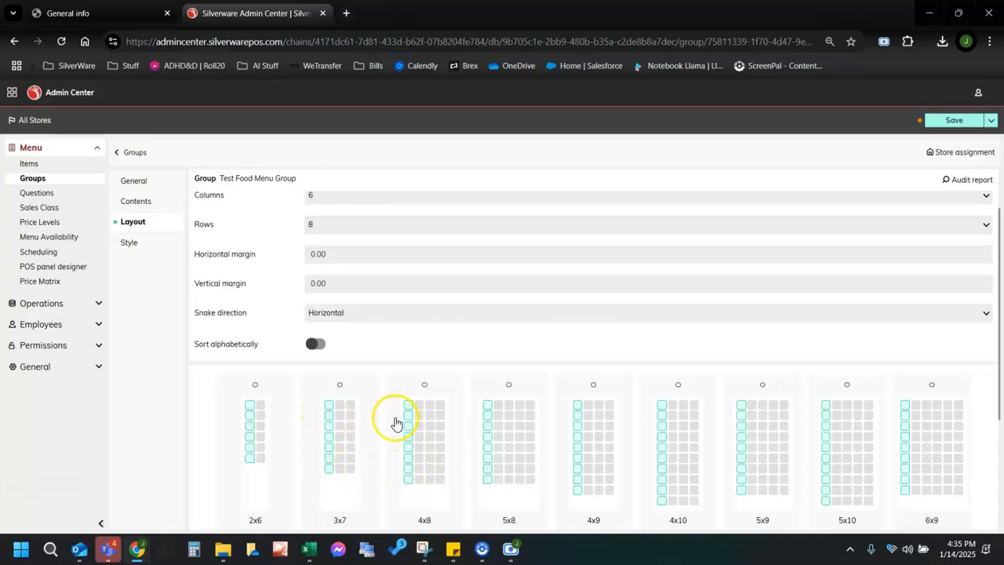
{"action": "scroll", "coordinate": [382, 371], "scroll_direction": "up", "scroll_amount": 1}
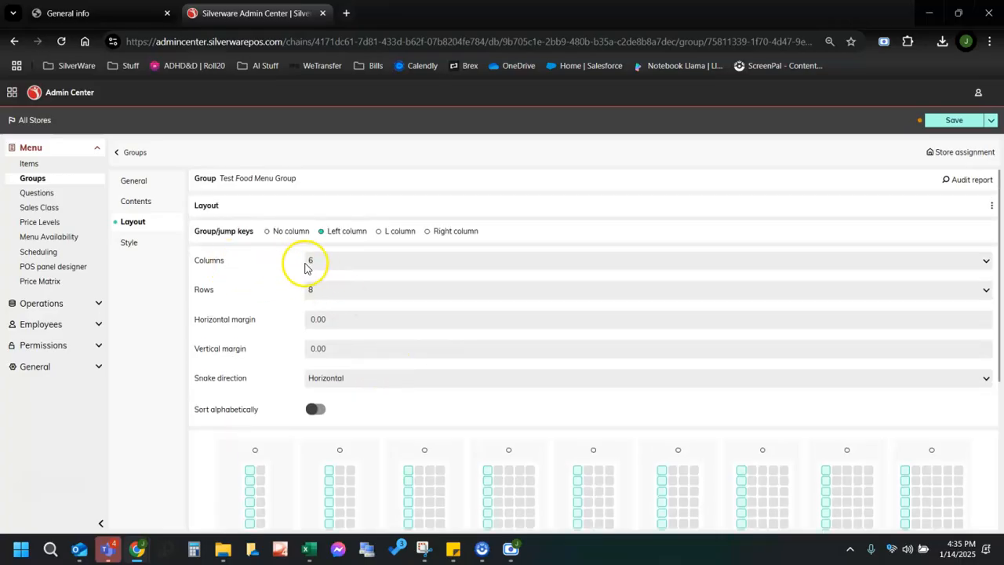
Set Test Food Menu Group to 4 columns for a 4x8 grid, keeping Horizontal snake direction.
{"action": "left_click", "coordinate": [332, 266]}
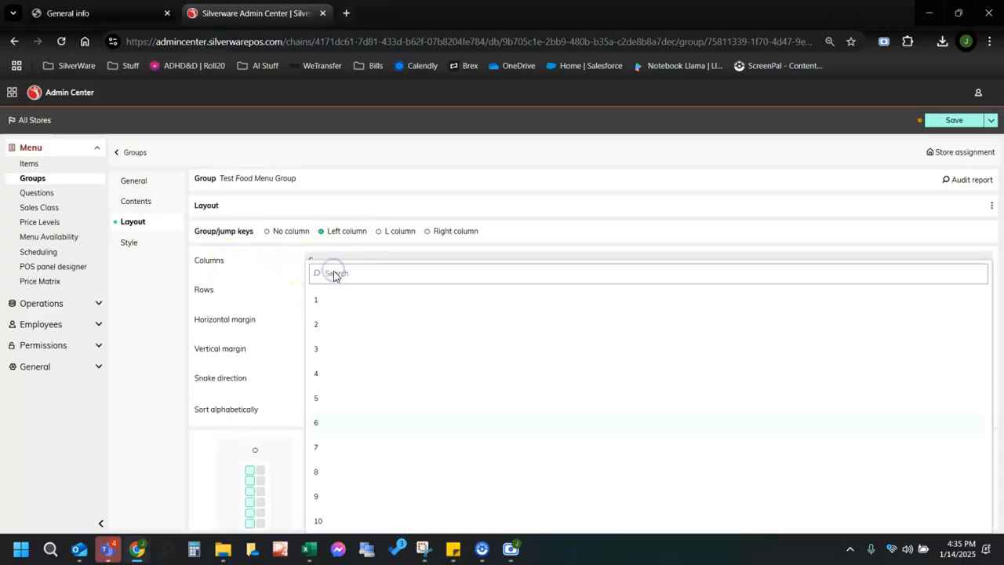
{"action": "left_click", "coordinate": [330, 372]}
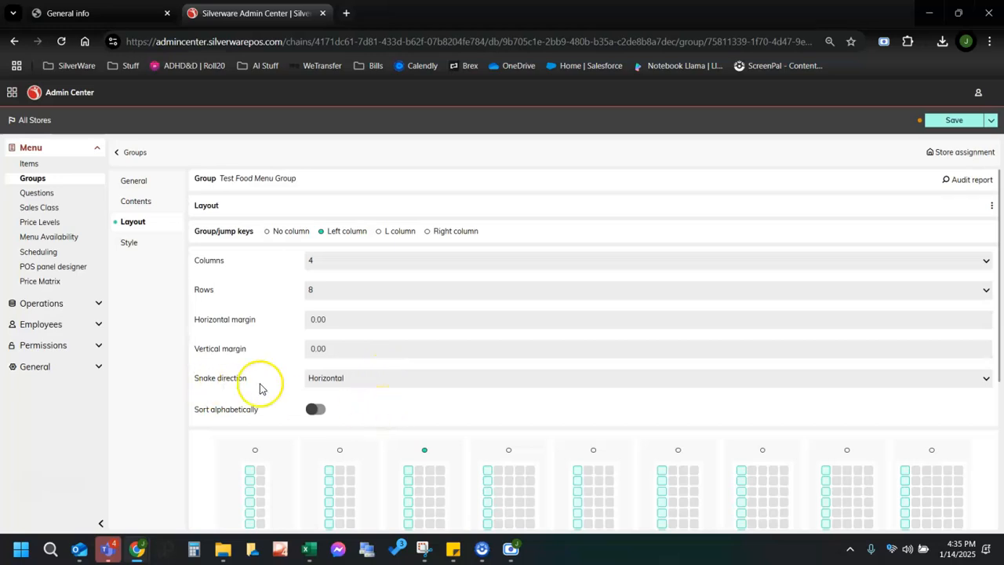
{"action": "scroll", "coordinate": [541, 400], "scroll_direction": "down", "scroll_amount": 3}
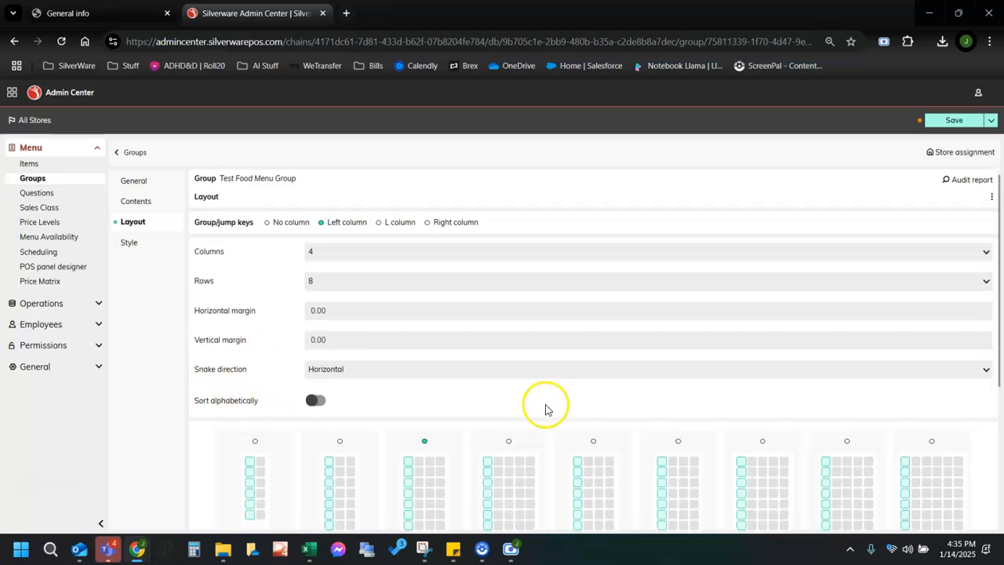
{"action": "left_click", "coordinate": [354, 251]}
{"action": "left_click", "coordinate": [285, 247]}
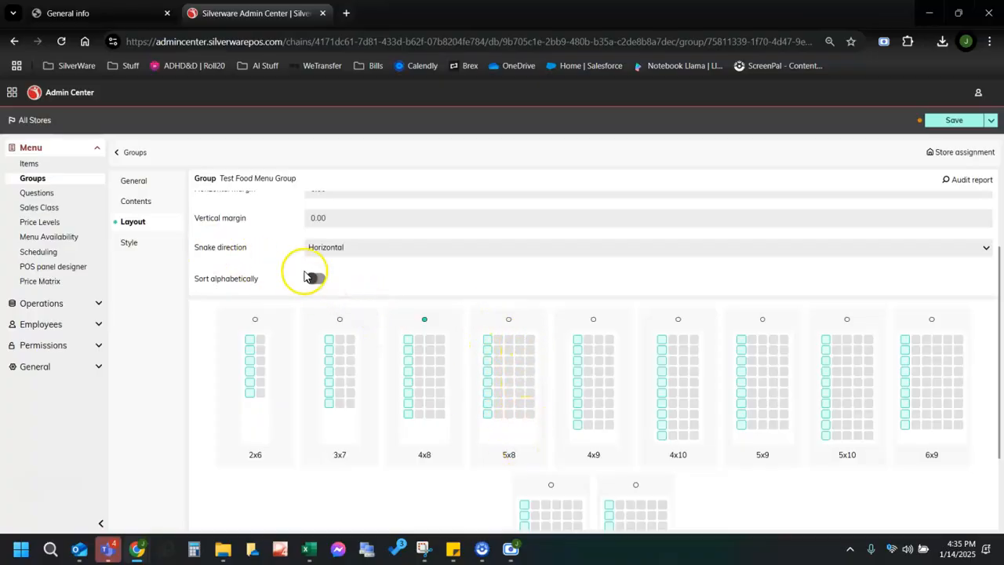
{"action": "scroll", "coordinate": [357, 294], "scroll_direction": "up", "scroll_amount": 2}
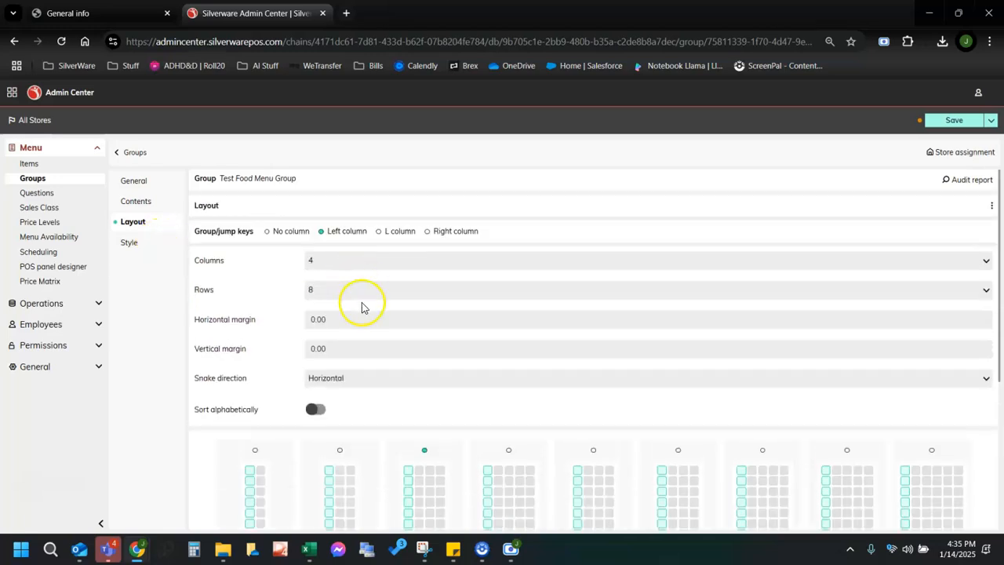
{"action": "scroll", "coordinate": [436, 405], "scroll_direction": "down", "scroll_amount": 2}
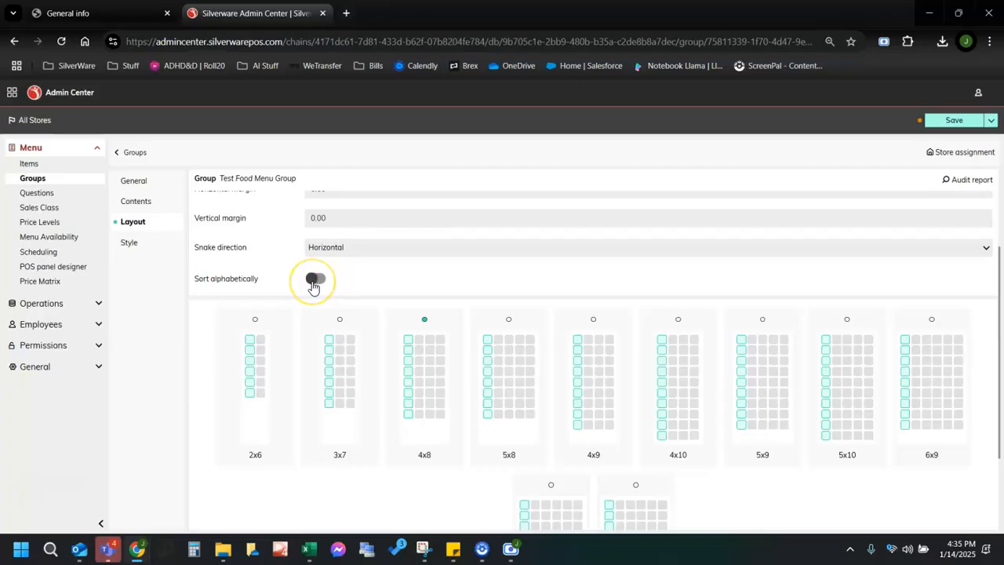
Drag the Test Baked Potato button to a new spot on the group's Style grid.
{"action": "left_click", "coordinate": [140, 247]}
{"action": "left_click", "coordinate": [263, 291]}
{"action": "left_click_drag", "start_coordinate": [262, 292], "coordinate": [328, 337]}
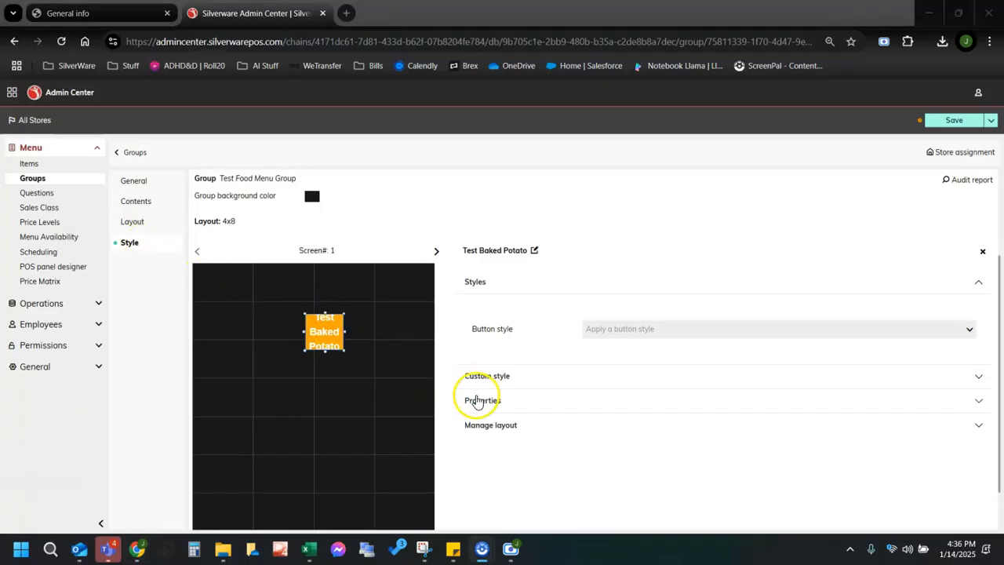
{"action": "scroll", "coordinate": [437, 455], "scroll_direction": "down", "scroll_amount": 1}
{"action": "scroll", "coordinate": [411, 437], "scroll_direction": "up", "scroll_amount": 2}
{"action": "scroll", "coordinate": [322, 423], "scroll_direction": "up", "scroll_amount": 1}
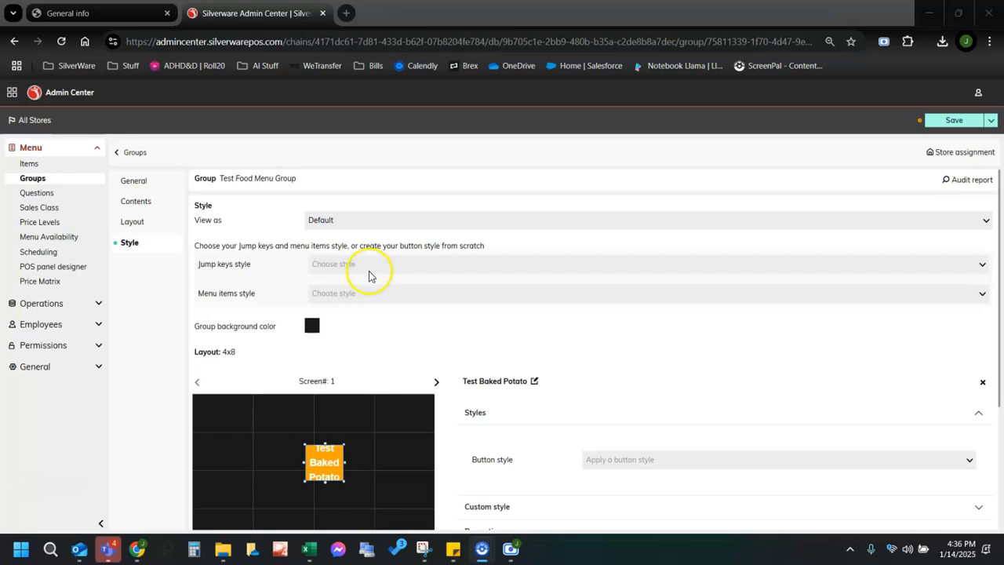
Browse the jump key and menu item style lists without changing either.
{"action": "left_click", "coordinate": [345, 265]}
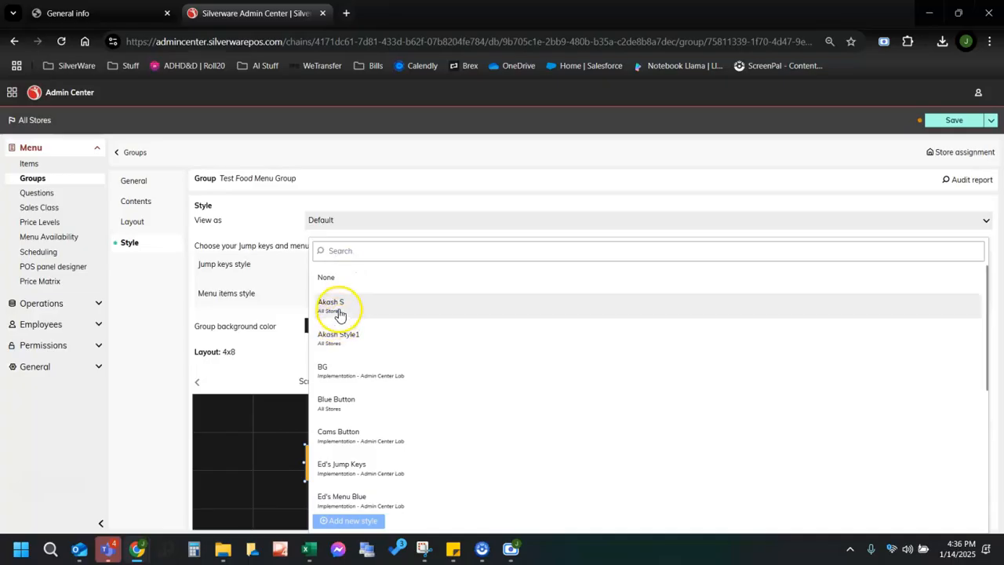
{"action": "scroll", "coordinate": [359, 451], "scroll_direction": "down", "scroll_amount": 2}
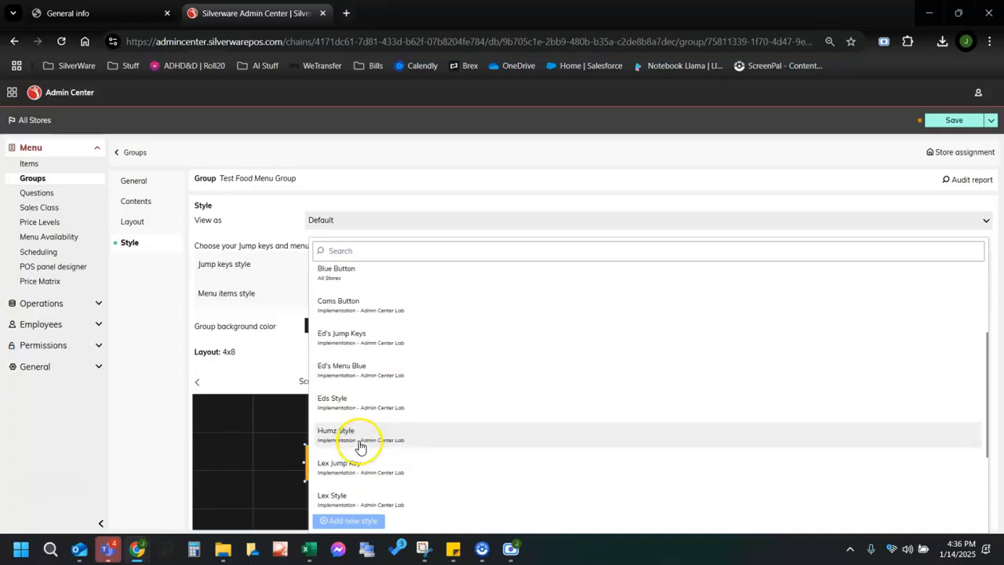
{"action": "left_click", "coordinate": [261, 344]}
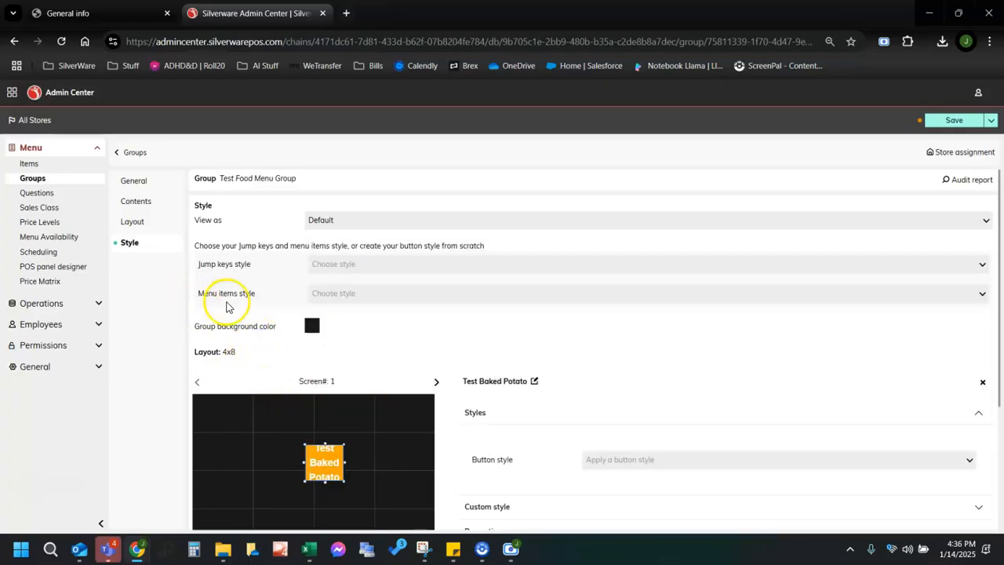
{"action": "left_click", "coordinate": [360, 296]}
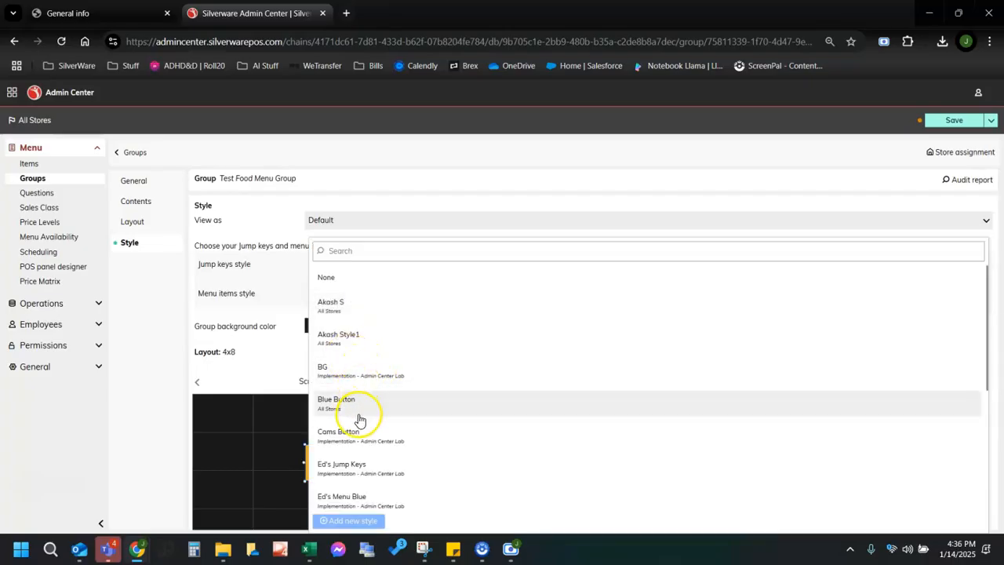
{"action": "left_click", "coordinate": [266, 342]}
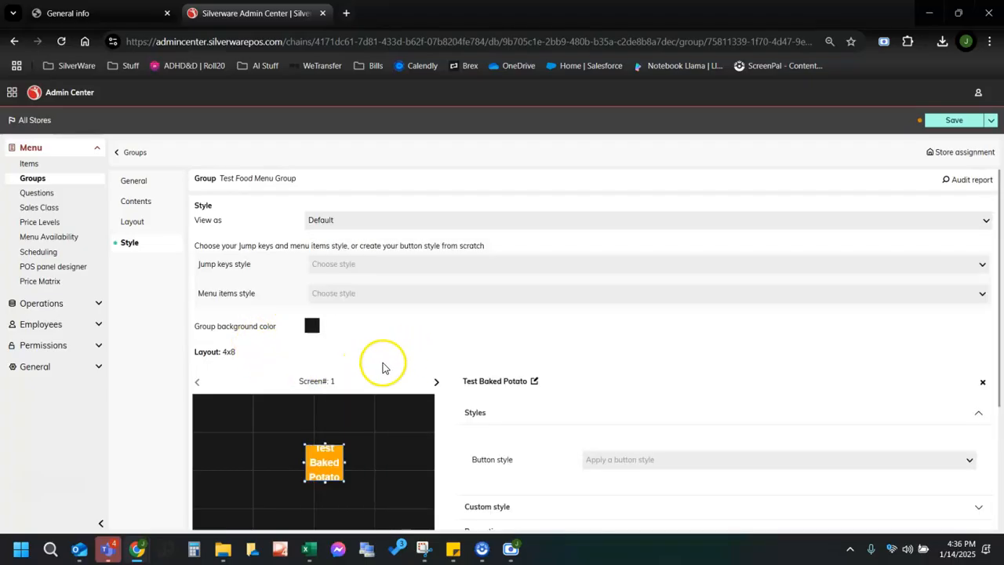
{"action": "scroll", "coordinate": [386, 363], "scroll_direction": "down", "scroll_amount": 2}
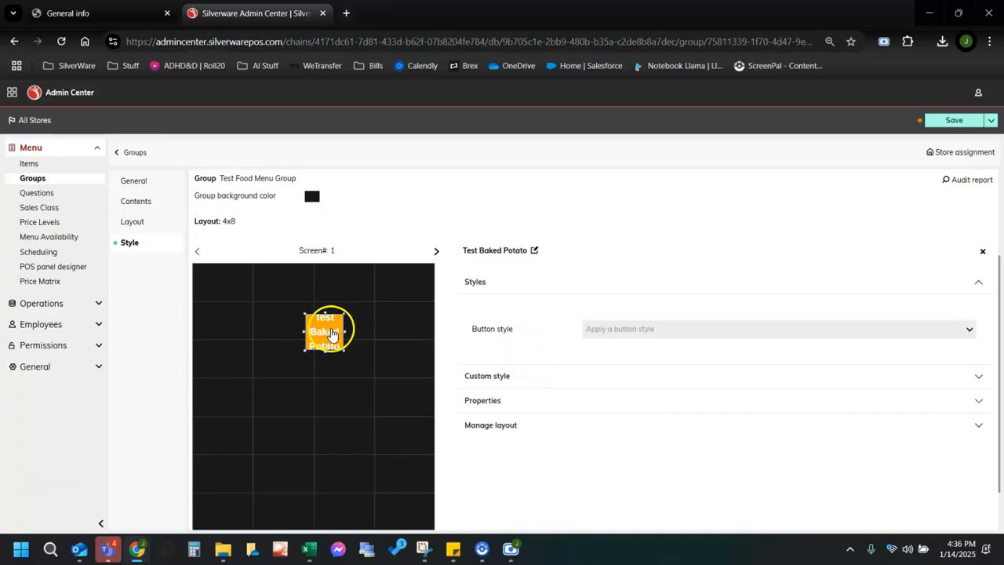
Move the Test Baked Potato button into column 2, row 2.
{"action": "left_click_drag", "start_coordinate": [331, 333], "coordinate": [276, 321]}
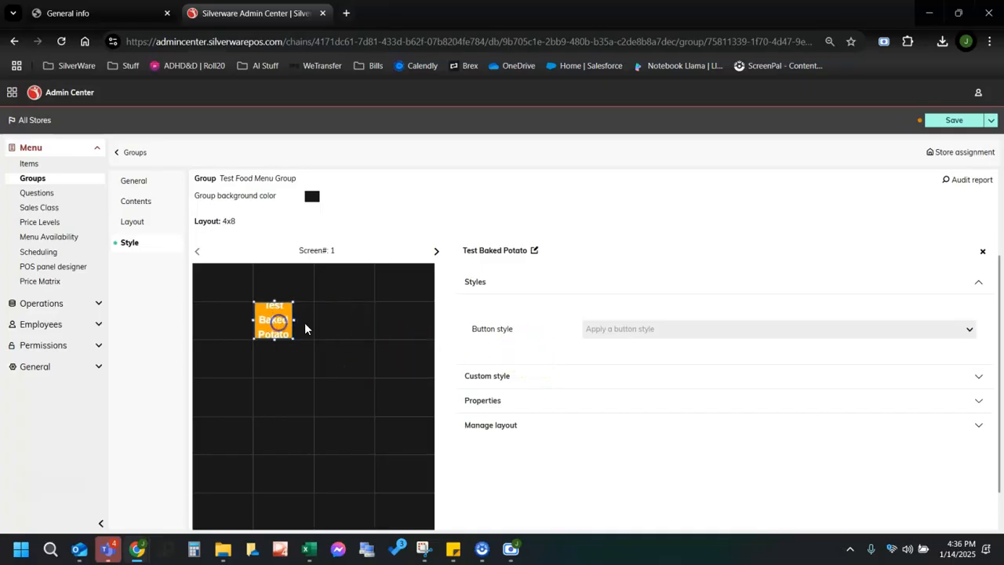
{"action": "left_click", "coordinate": [287, 367]}
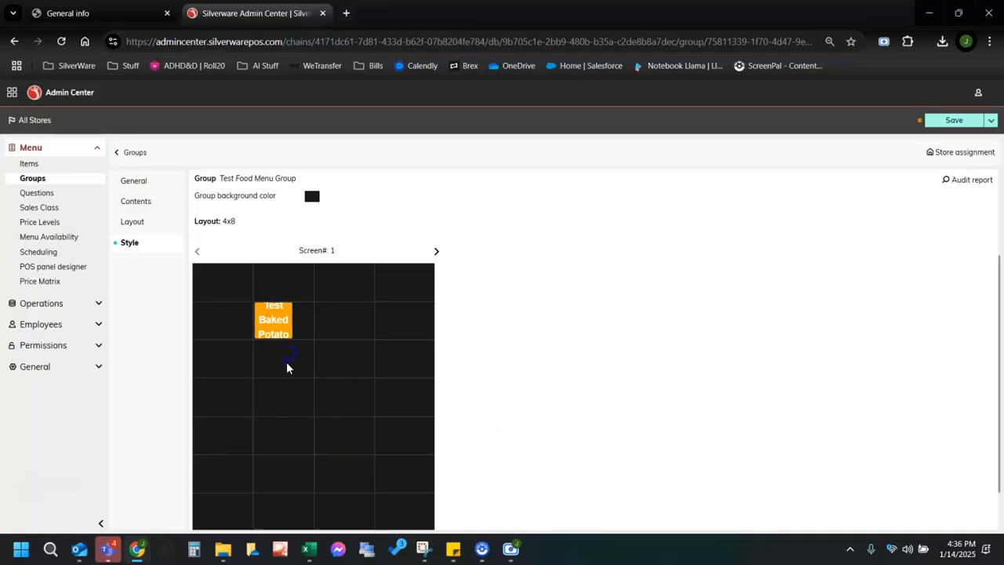
{"action": "left_click_drag", "start_coordinate": [270, 419], "coordinate": [385, 292]}
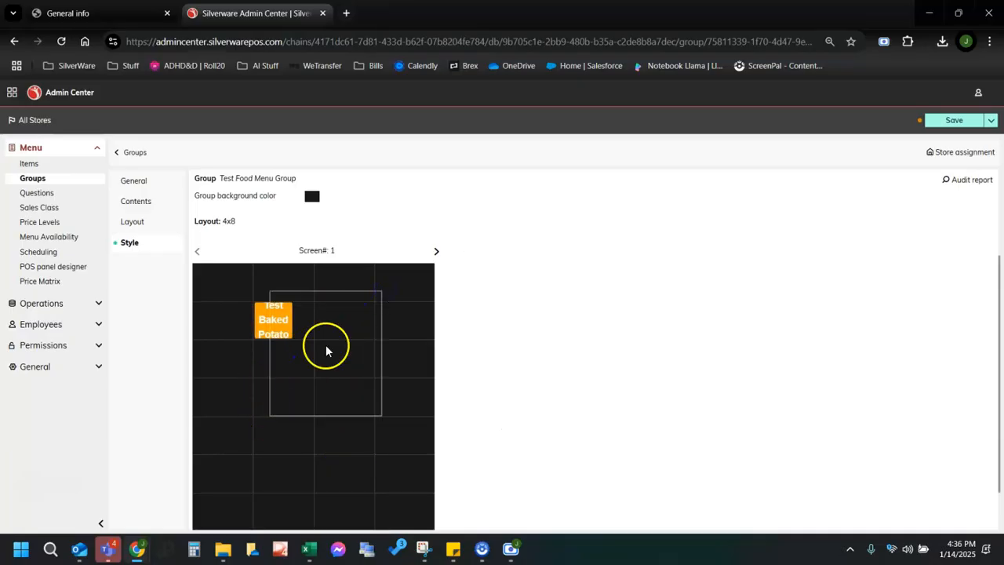
{"action": "left_click", "coordinate": [275, 432]}
{"action": "left_click_drag", "start_coordinate": [271, 447], "coordinate": [341, 274]}
{"action": "left_click_drag", "start_coordinate": [274, 274], "coordinate": [383, 424]}
{"action": "left_click", "coordinate": [240, 288]}
Stretch the Test Baked Potato button across two cells, keeping it one row tall.
{"action": "left_click", "coordinate": [283, 323]}
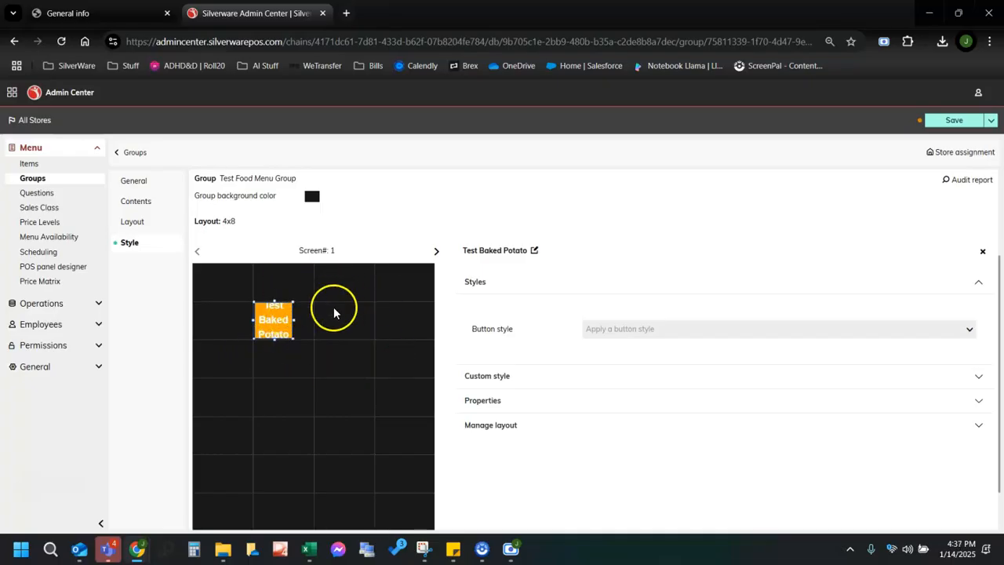
{"action": "left_click_drag", "start_coordinate": [307, 328], "coordinate": [381, 329]}
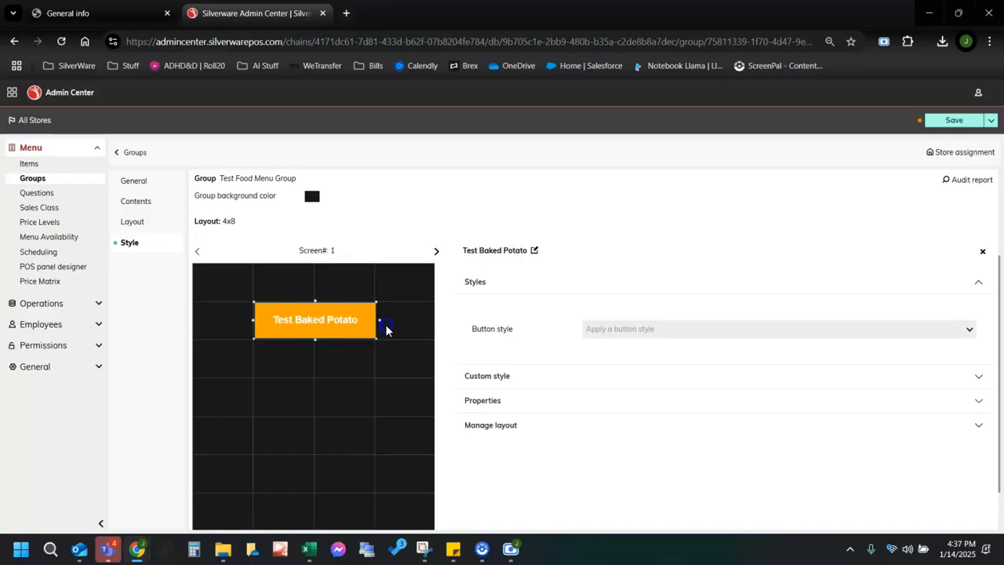
{"action": "mouse_move", "coordinate": [315, 339]}
{"action": "left_mouse_down"}
{"action": "mouse_move", "coordinate": [316, 385]}
{"action": "mouse_move", "coordinate": [326, 334]}
{"action": "left_mouse_up"}
{"action": "left_click", "coordinate": [388, 400]}
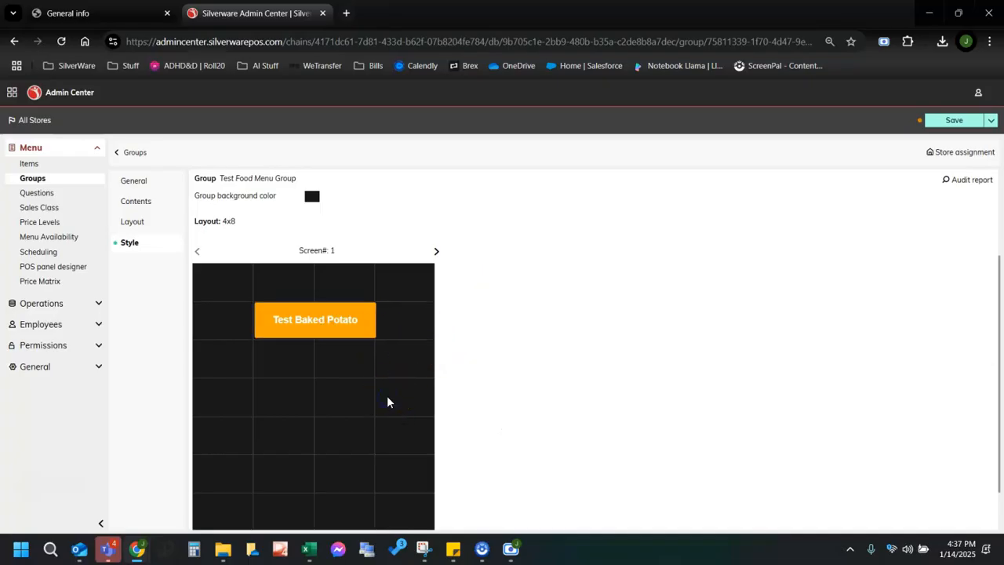
{"action": "left_click", "coordinate": [293, 327]}
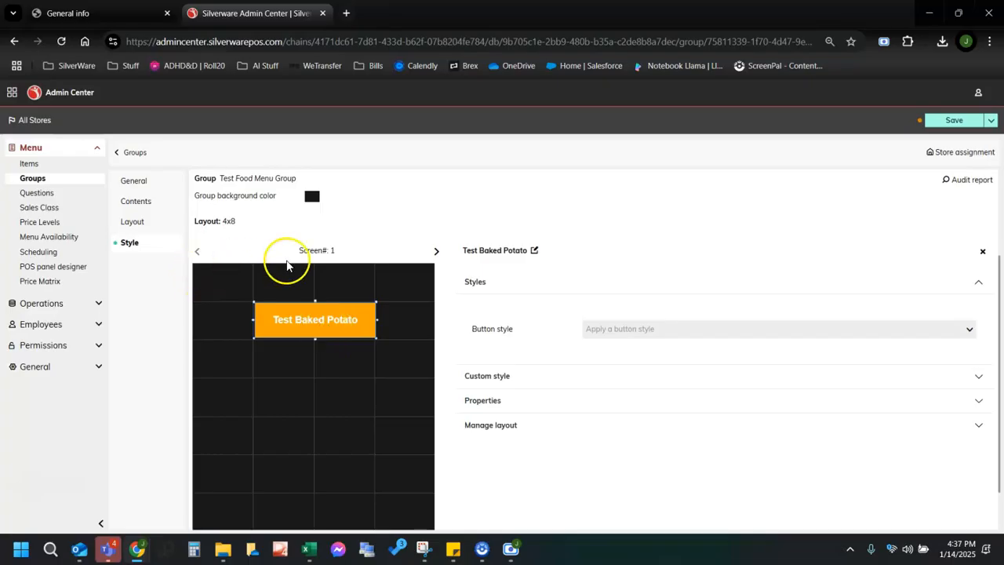
Apply the Blue Button style to the Test Baked Potato button.
{"action": "left_click", "coordinate": [618, 332]}
{"action": "scroll", "coordinate": [649, 310], "scroll_direction": "down", "scroll_amount": 3}
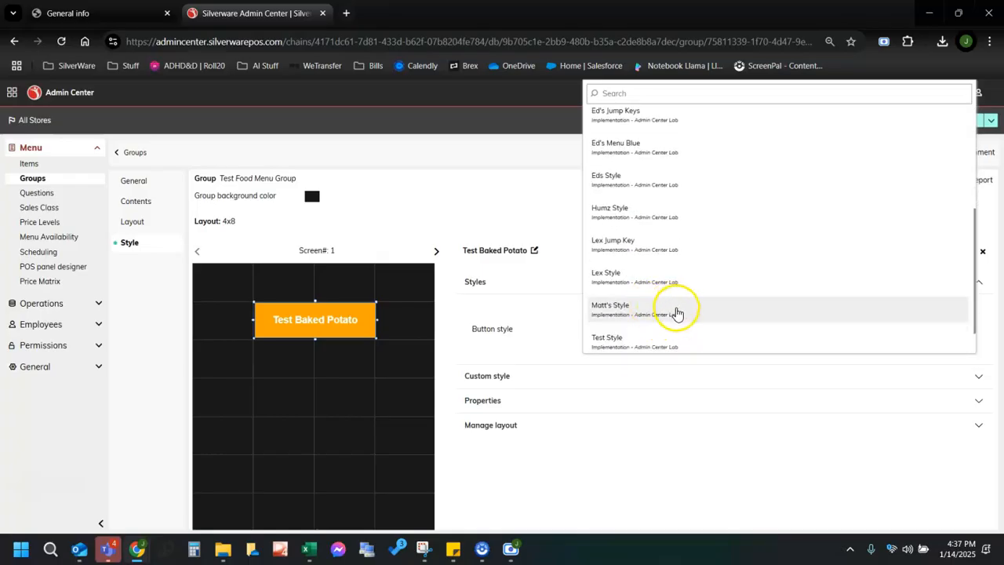
{"action": "scroll", "coordinate": [676, 313], "scroll_direction": "down", "scroll_amount": 1}
{"action": "scroll", "coordinate": [672, 314], "scroll_direction": "up", "scroll_amount": 4}
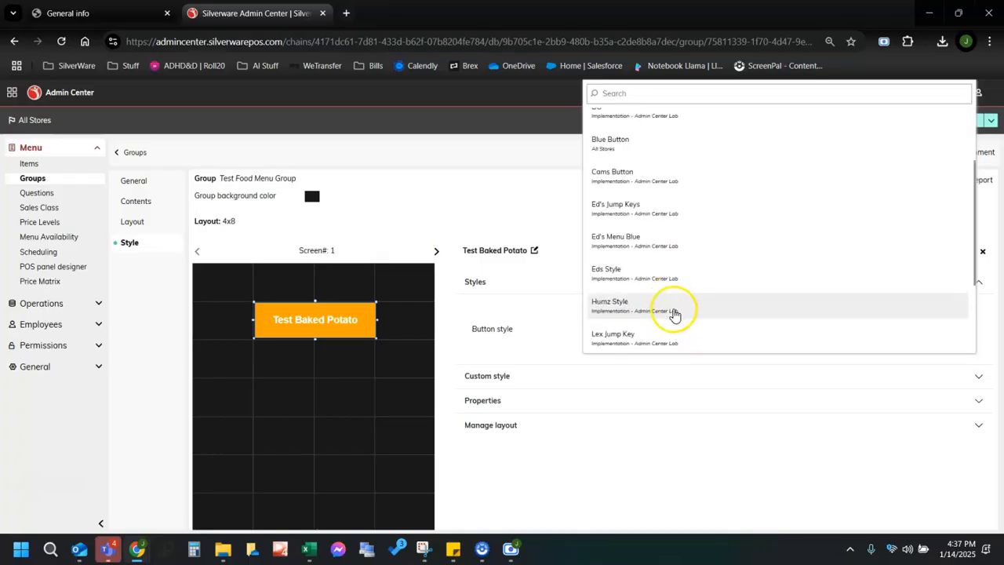
{"action": "left_click", "coordinate": [626, 146]}
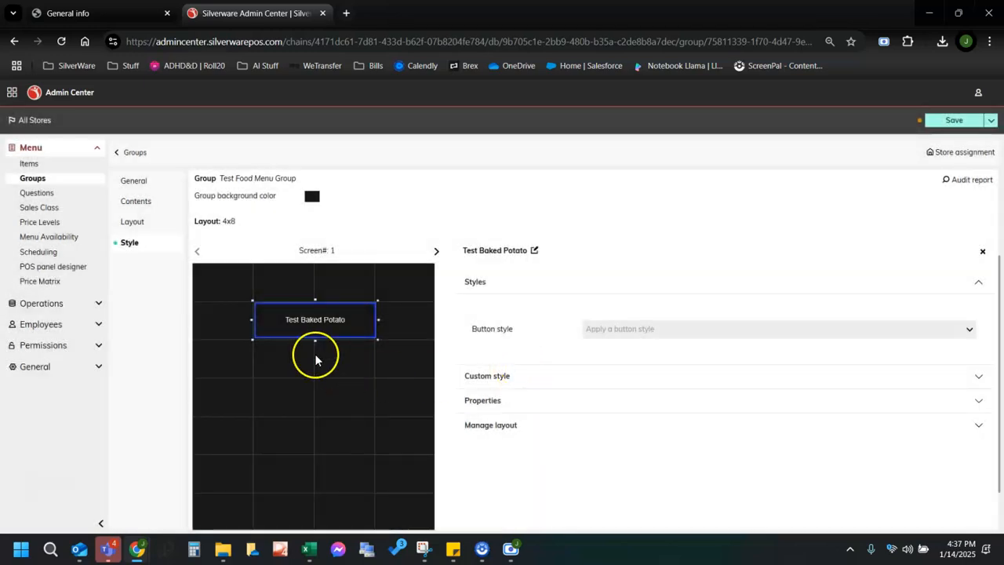
{"action": "left_click", "coordinate": [329, 368]}
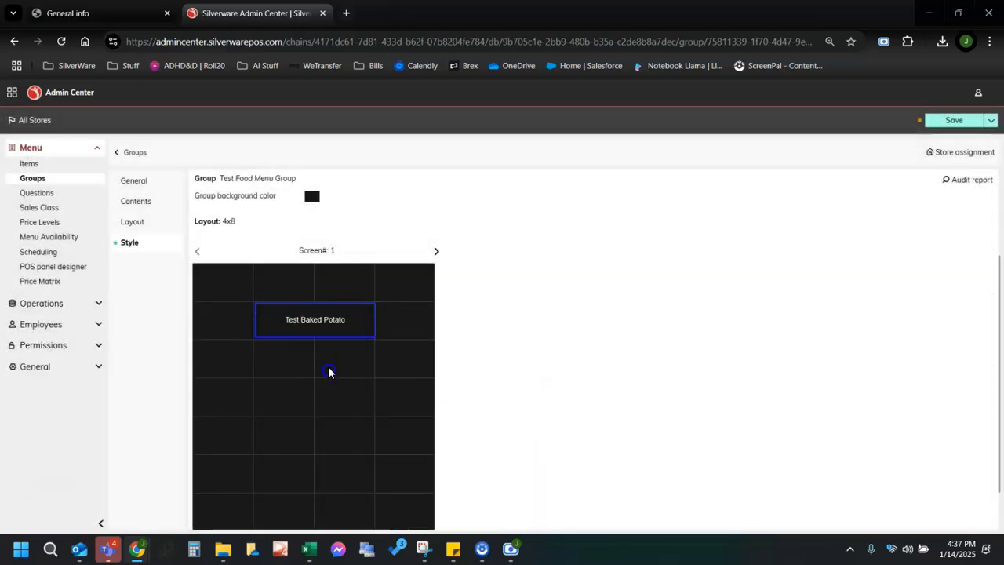
Thin the Test Baked Potato button's border with the Custom style border thickness slider.
{"action": "left_click", "coordinate": [326, 329]}
{"action": "left_click", "coordinate": [508, 373]}
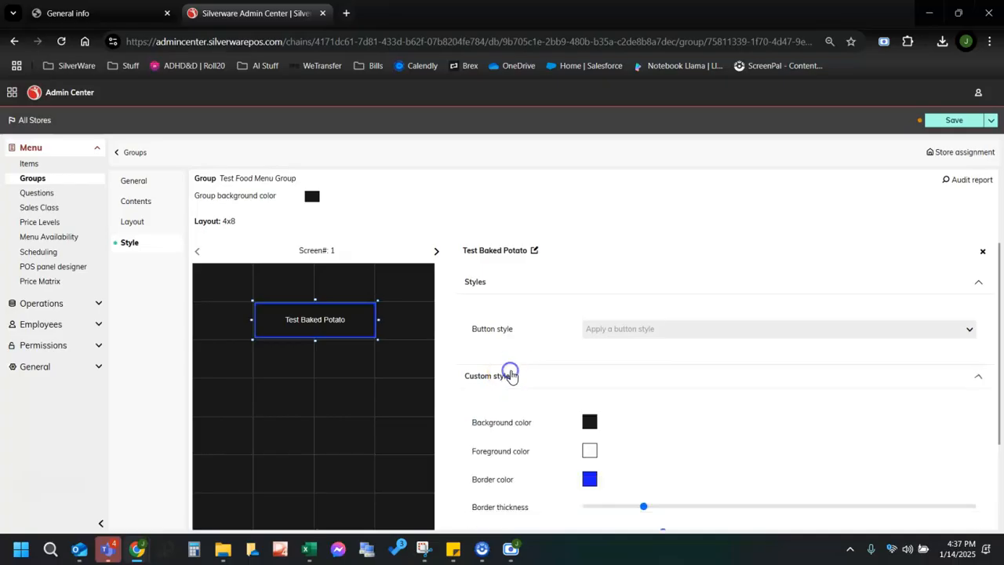
{"action": "scroll", "coordinate": [625, 383], "scroll_direction": "down", "scroll_amount": 1}
{"action": "scroll", "coordinate": [626, 383], "scroll_direction": "down", "scroll_amount": 1}
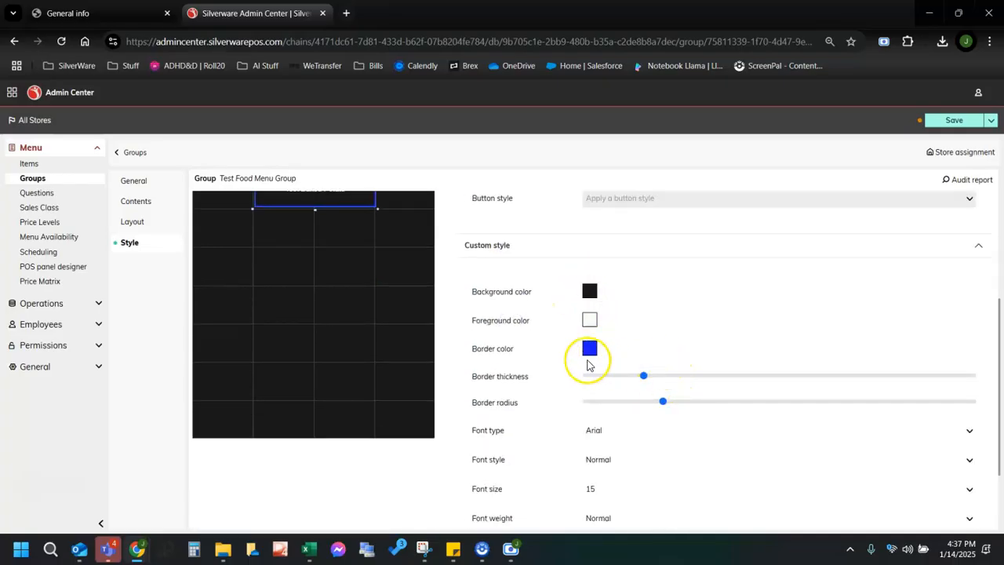
{"action": "left_click_drag", "start_coordinate": [643, 375], "coordinate": [625, 375]}
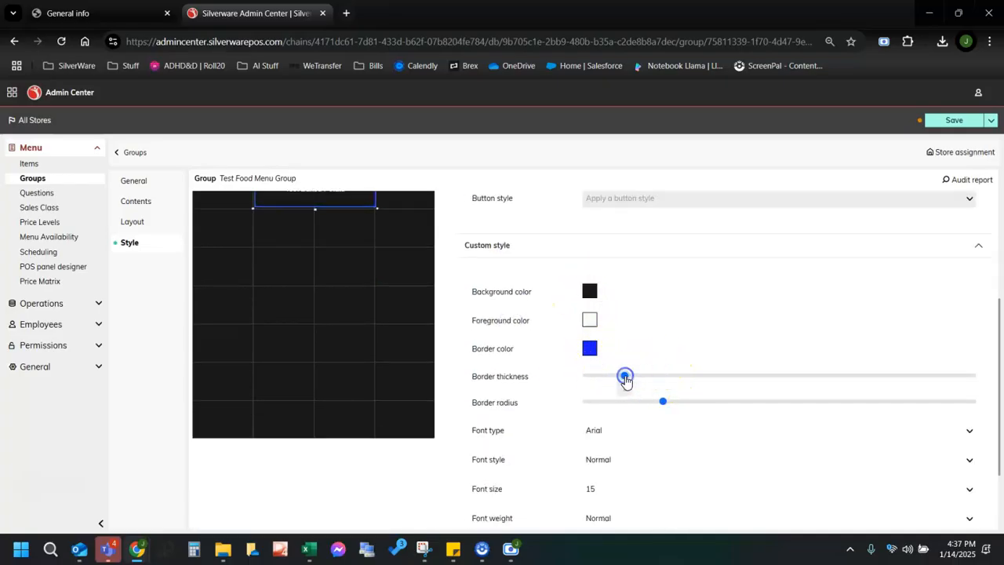
{"action": "scroll", "coordinate": [667, 400], "scroll_direction": "down", "scroll_amount": 2}
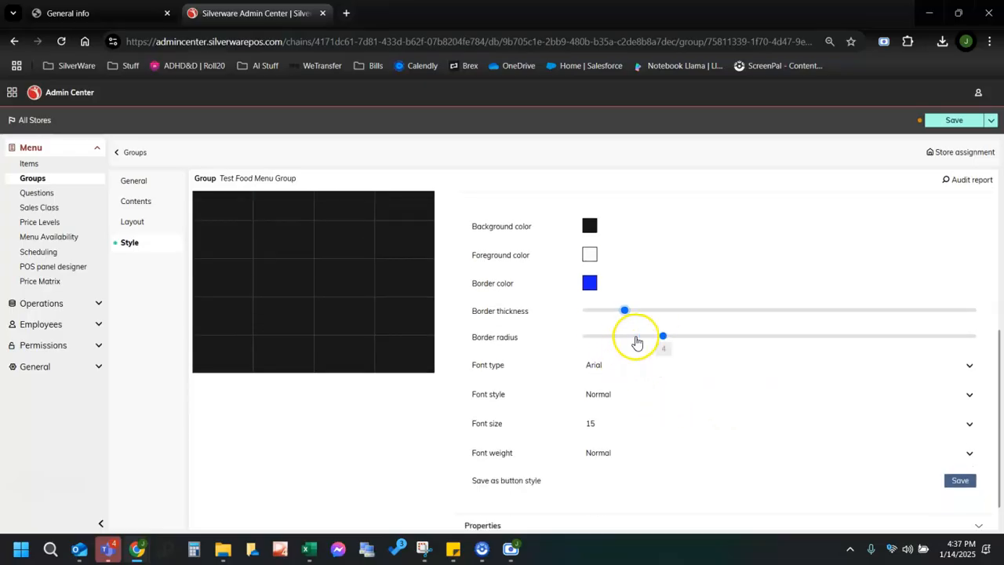
{"action": "scroll", "coordinate": [502, 371], "scroll_direction": "down", "scroll_amount": 1}
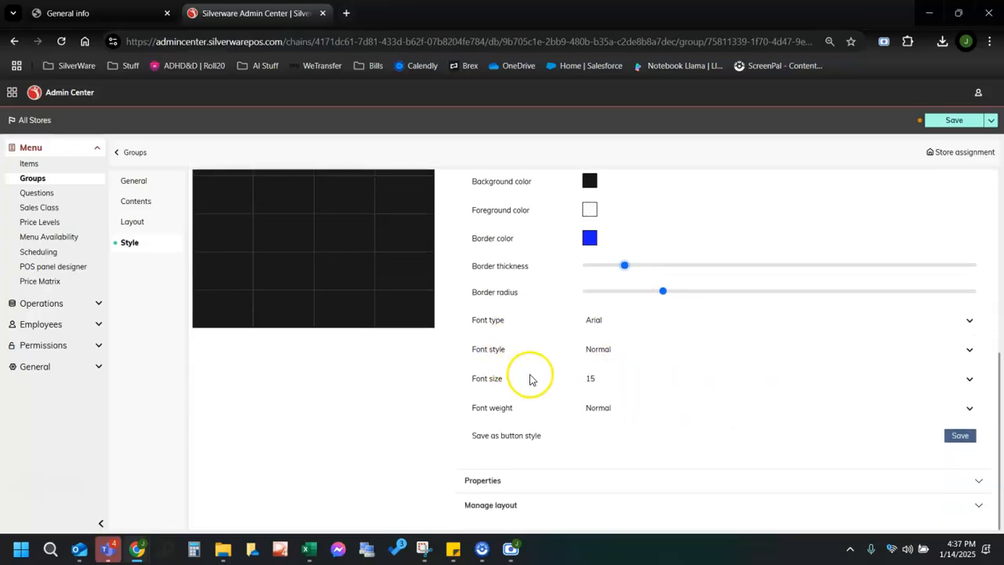
Review and collapse the size and layout options, then return to the group's Contents list.
{"action": "left_click", "coordinate": [559, 476]}
{"action": "scroll", "coordinate": [571, 407], "scroll_direction": "down", "scroll_amount": 3}
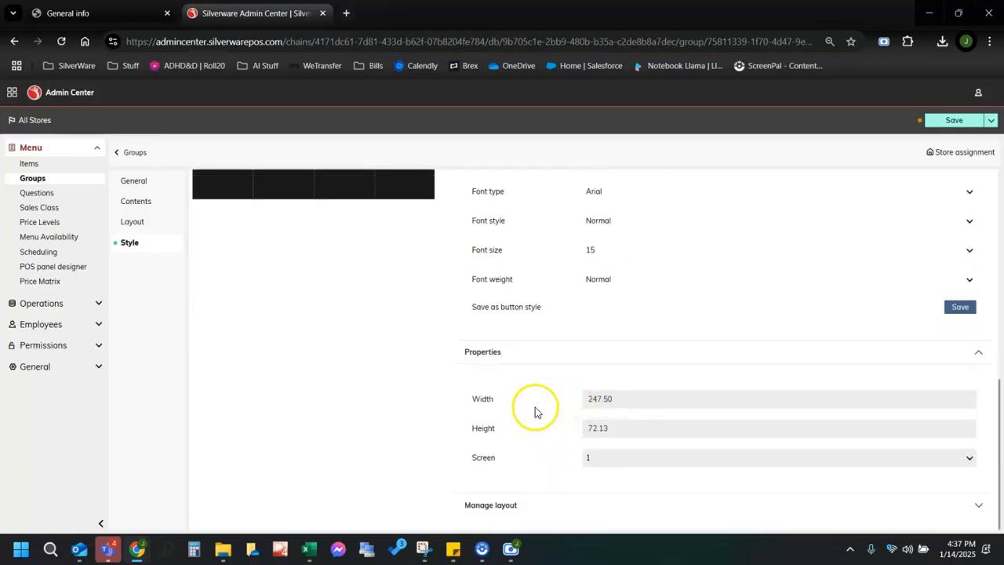
{"action": "left_click", "coordinate": [512, 506]}
{"action": "left_click", "coordinate": [972, 350]}
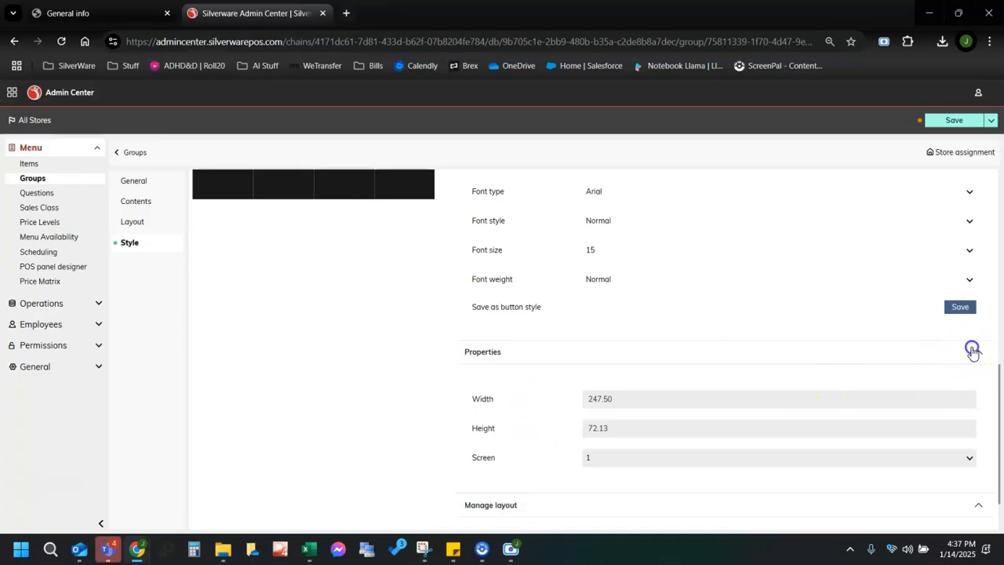
{"action": "scroll", "coordinate": [957, 353], "scroll_direction": "up", "scroll_amount": 6}
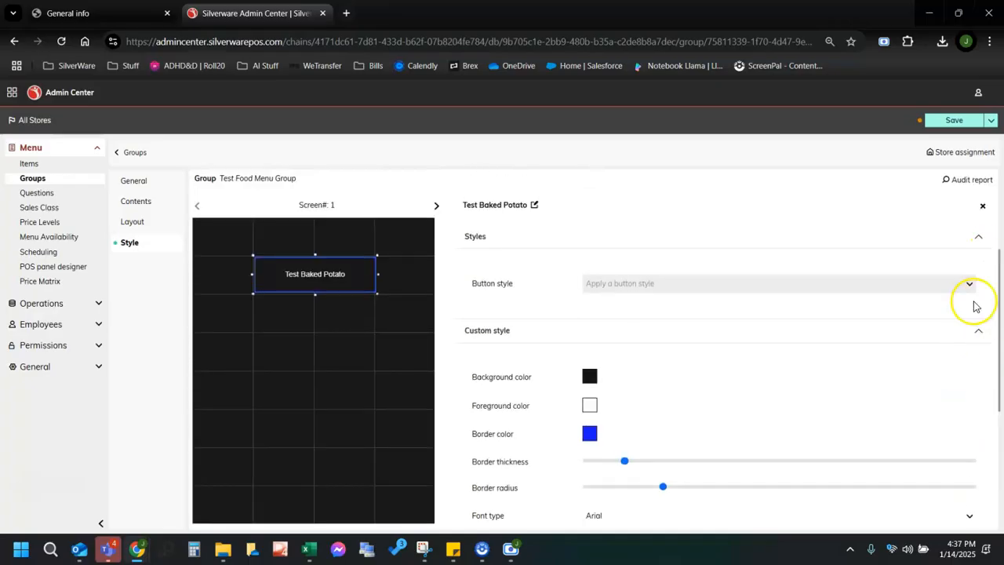
{"action": "left_click", "coordinate": [978, 330]}
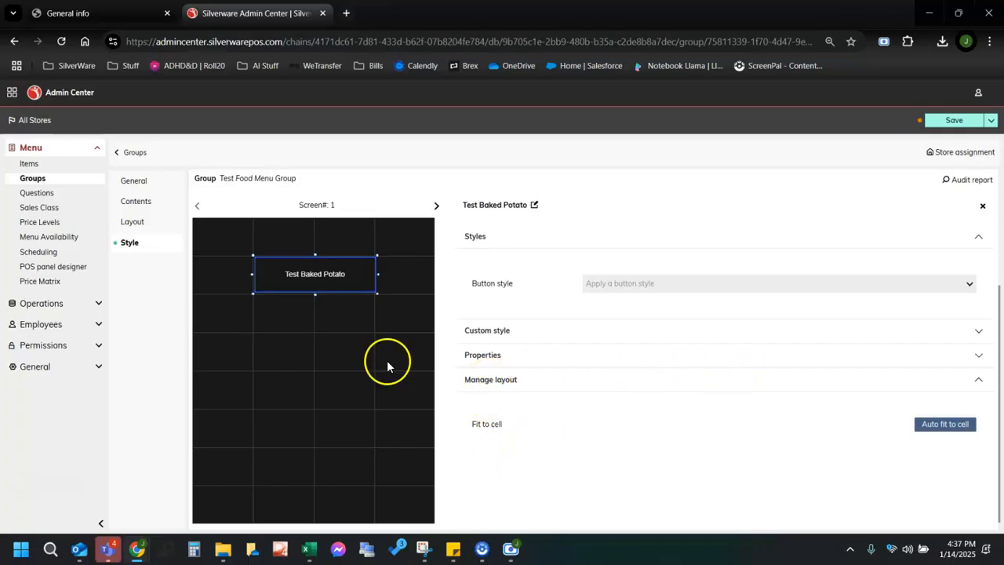
{"action": "left_click", "coordinate": [317, 358]}
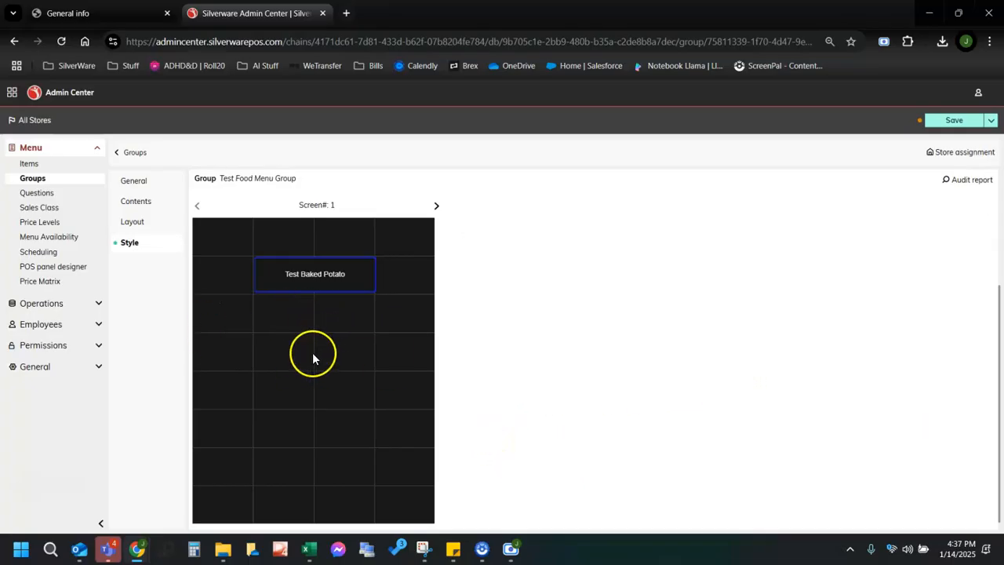
{"action": "left_click", "coordinate": [136, 202]}
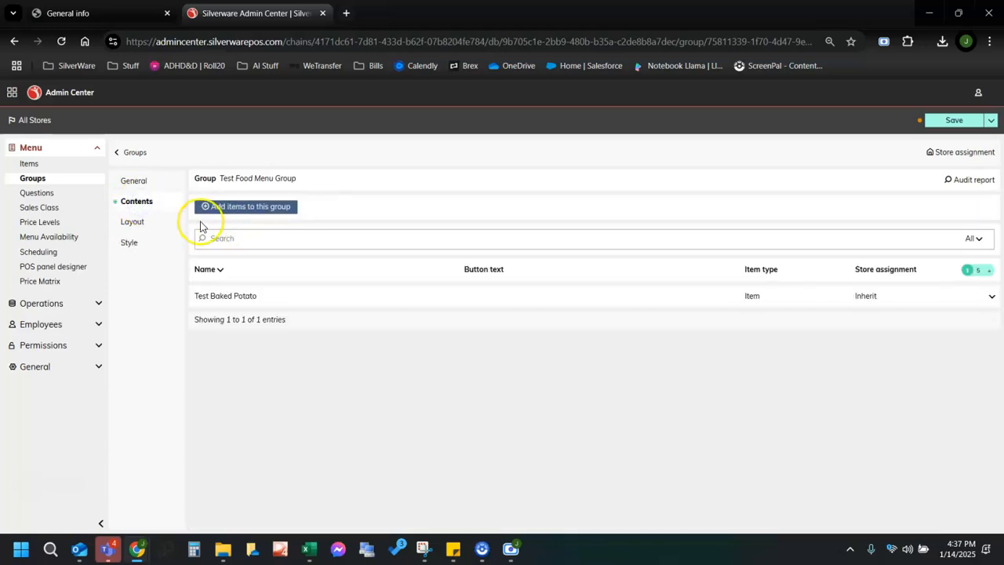
Add the Test1 and Test2 items to Test Food Menu Group via a 'test' search.
{"action": "left_click", "coordinate": [240, 207]}
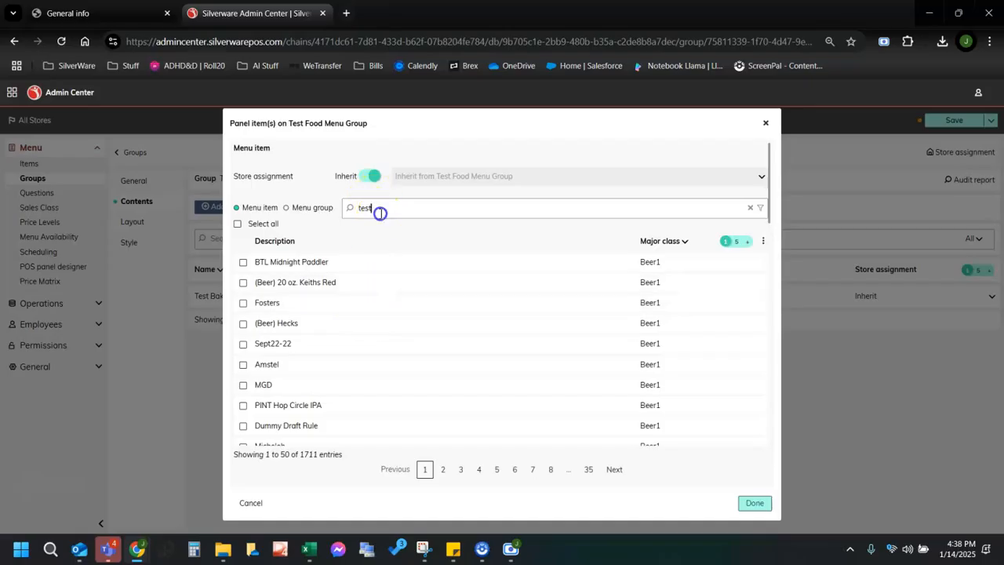
{"action": "key", "text": "Return"}
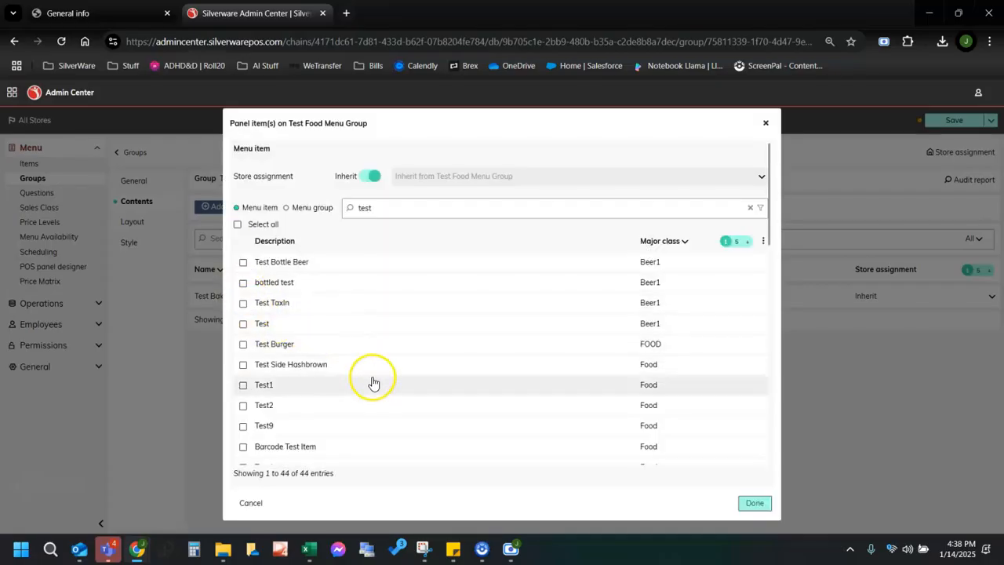
{"action": "left_click", "coordinate": [244, 385]}
{"action": "left_click", "coordinate": [242, 407]}
{"action": "left_click", "coordinate": [754, 506]}
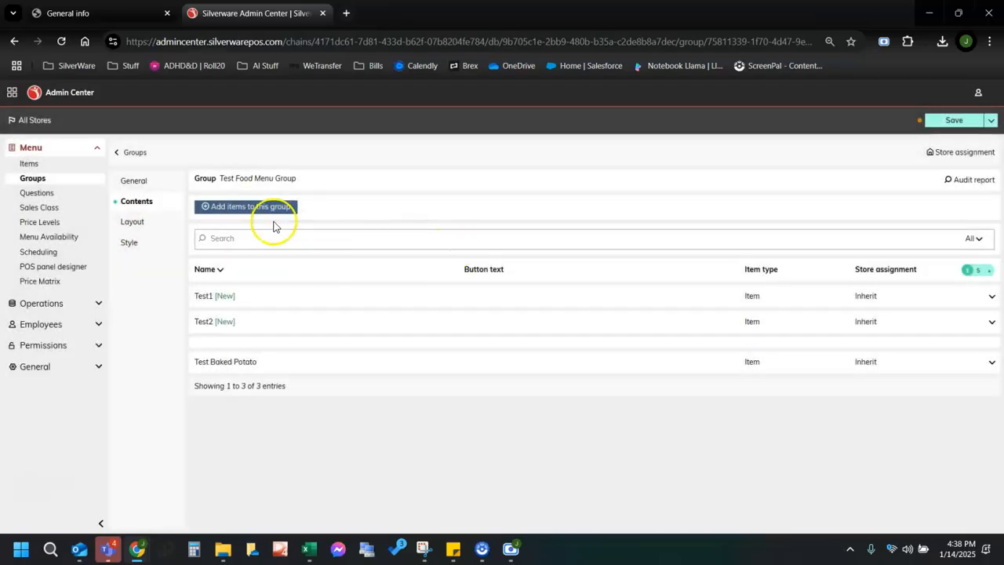
Add the Beverage menu group to Test Food Menu Group and save.
{"action": "left_click", "coordinate": [246, 207]}
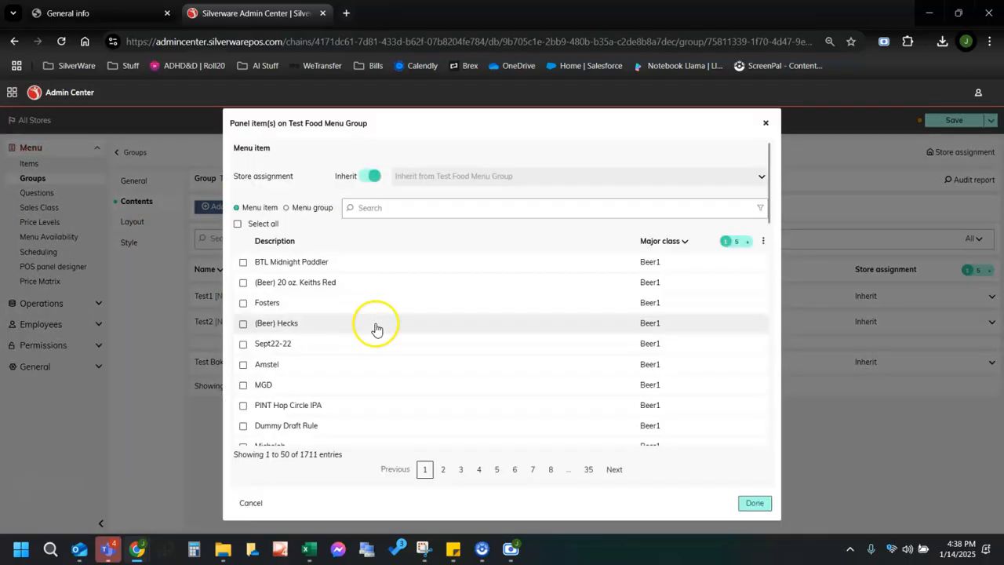
{"action": "left_click", "coordinate": [286, 207]}
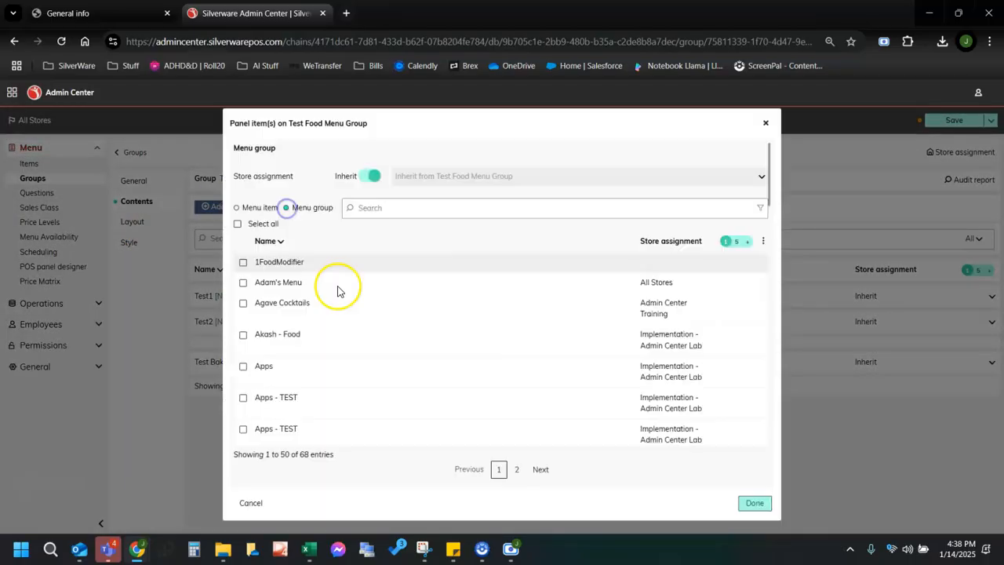
{"action": "scroll", "coordinate": [365, 296], "scroll_direction": "down", "scroll_amount": 5}
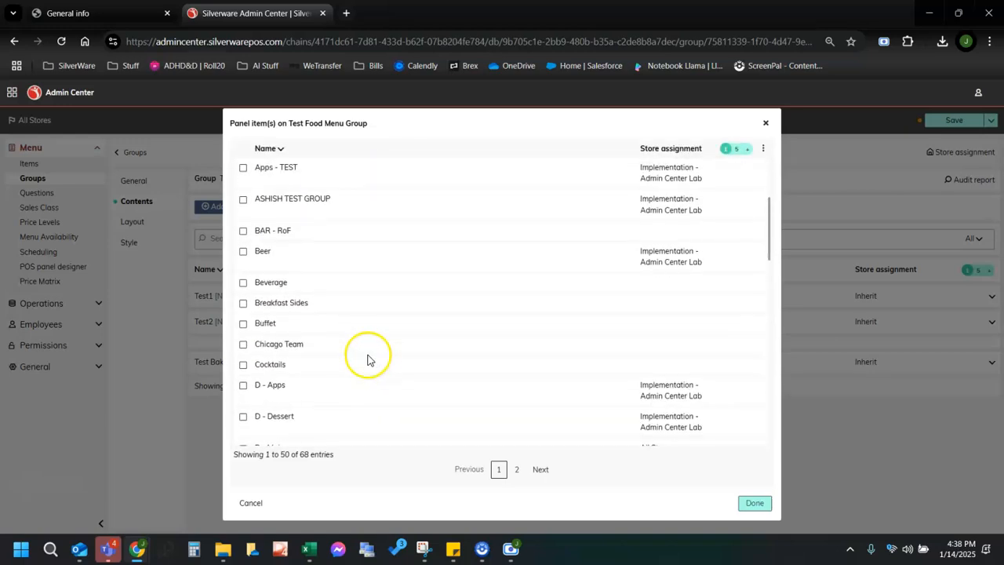
{"action": "left_click", "coordinate": [311, 286]}
{"action": "left_click", "coordinate": [749, 508]}
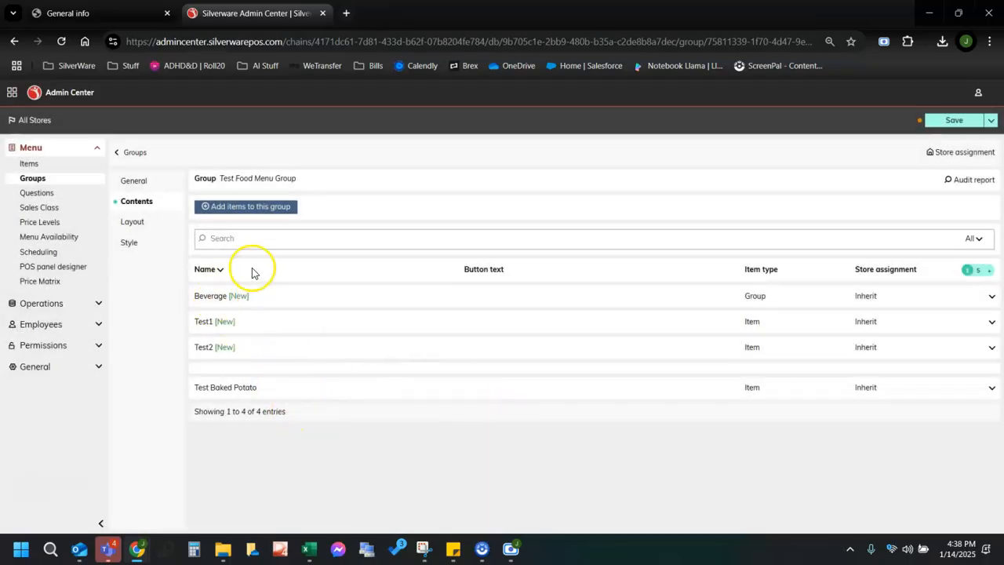
{"action": "left_click", "coordinate": [953, 120]}
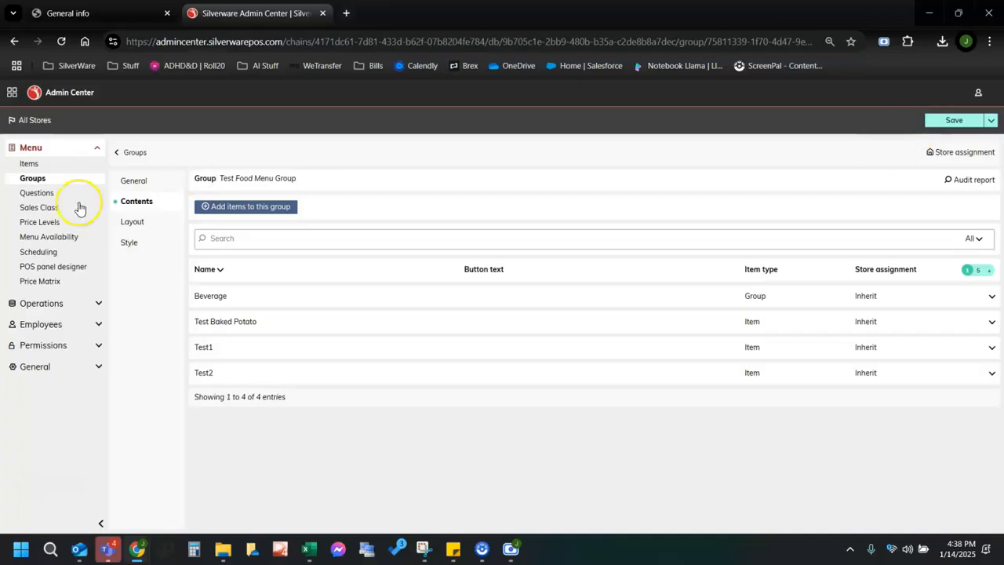
Select Test1, Test2 and Test Baked Potato together on the Style grid and expand layout management.
{"action": "left_click", "coordinate": [129, 244]}
{"action": "scroll", "coordinate": [620, 329], "scroll_direction": "down", "scroll_amount": 3}
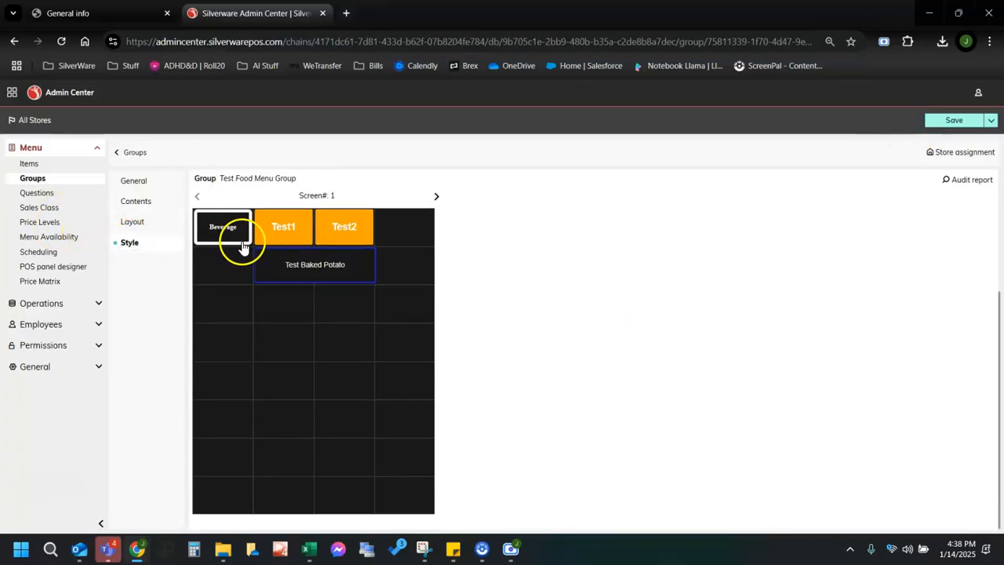
{"action": "scroll", "coordinate": [243, 247], "scroll_direction": "up", "scroll_amount": 3}
{"action": "scroll", "coordinate": [232, 369], "scroll_direction": "down", "scroll_amount": 1}
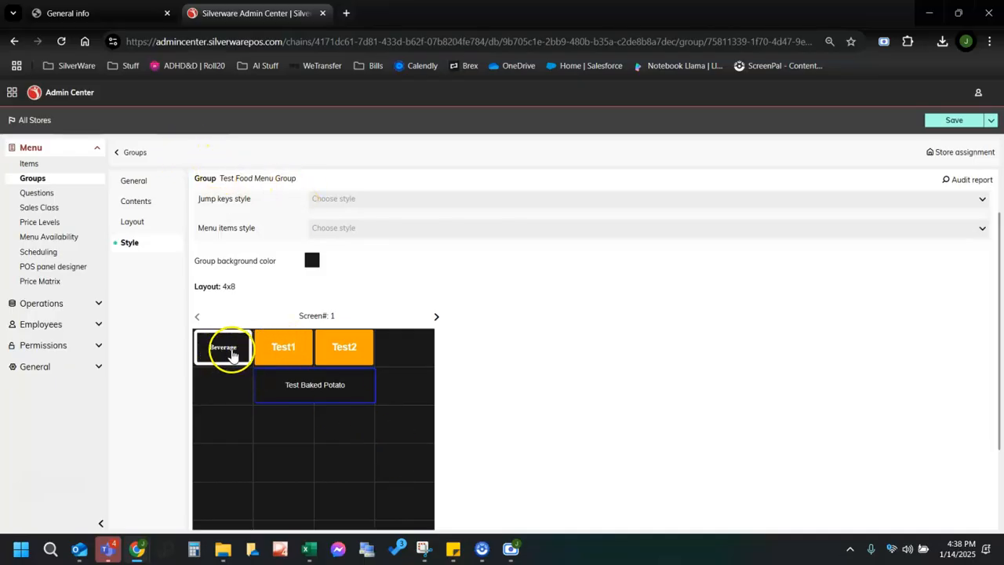
{"action": "scroll", "coordinate": [325, 433], "scroll_direction": "down", "scroll_amount": 1}
{"action": "left_click", "coordinate": [343, 290]}
{"action": "left_click_drag", "start_coordinate": [284, 382], "coordinate": [339, 288]}
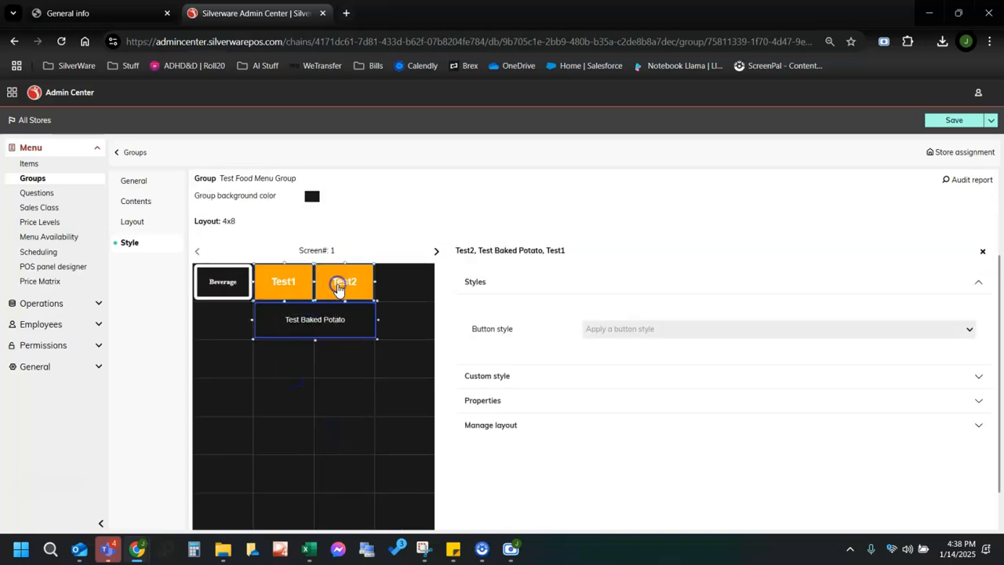
{"action": "left_click", "coordinate": [499, 427]}
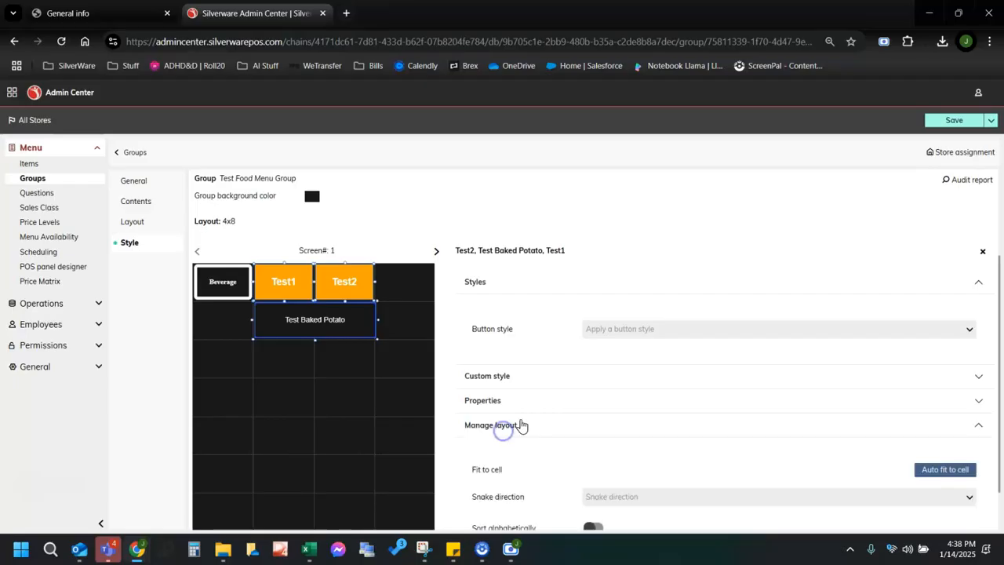
{"action": "scroll", "coordinate": [616, 426], "scroll_direction": "down", "scroll_amount": 1}
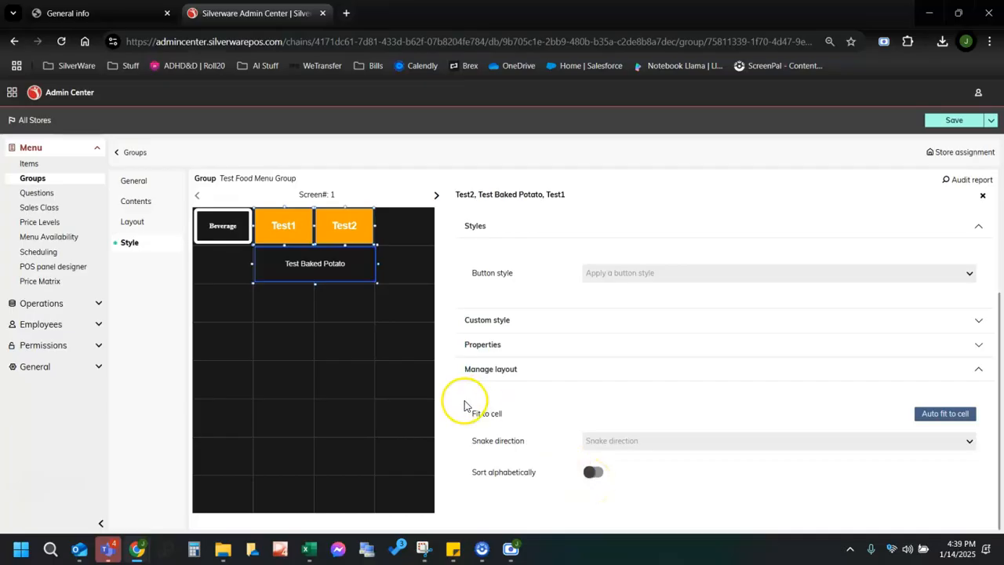
Narrow the Test Baked Potato button, then the Test1 and Test2 buttons.
{"action": "left_click", "coordinate": [371, 277]}
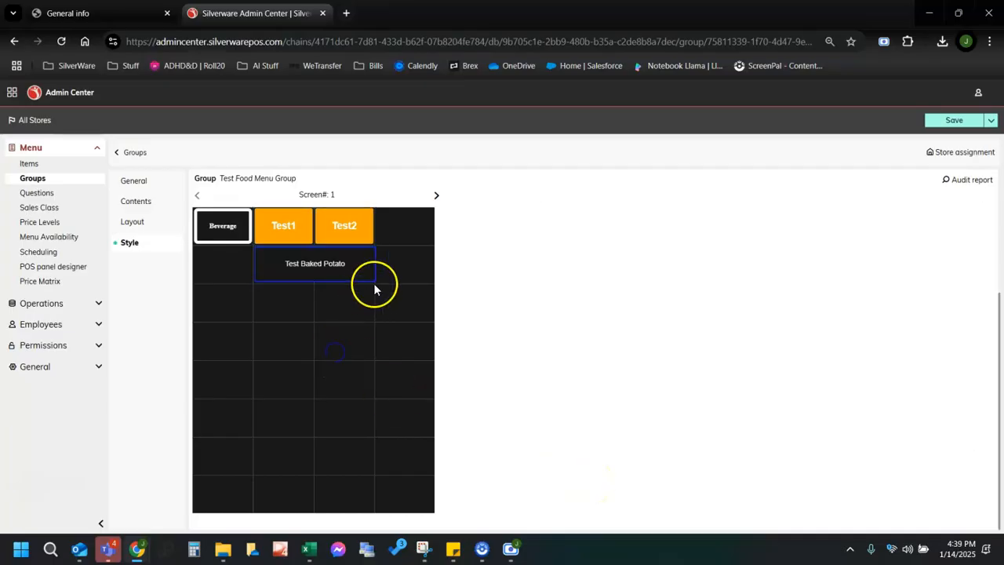
{"action": "left_click_drag", "start_coordinate": [375, 266], "coordinate": [373, 268]}
{"action": "left_click", "coordinate": [362, 320]}
{"action": "left_click", "coordinate": [368, 270]}
{"action": "left_click_drag", "start_coordinate": [376, 271], "coordinate": [362, 271]}
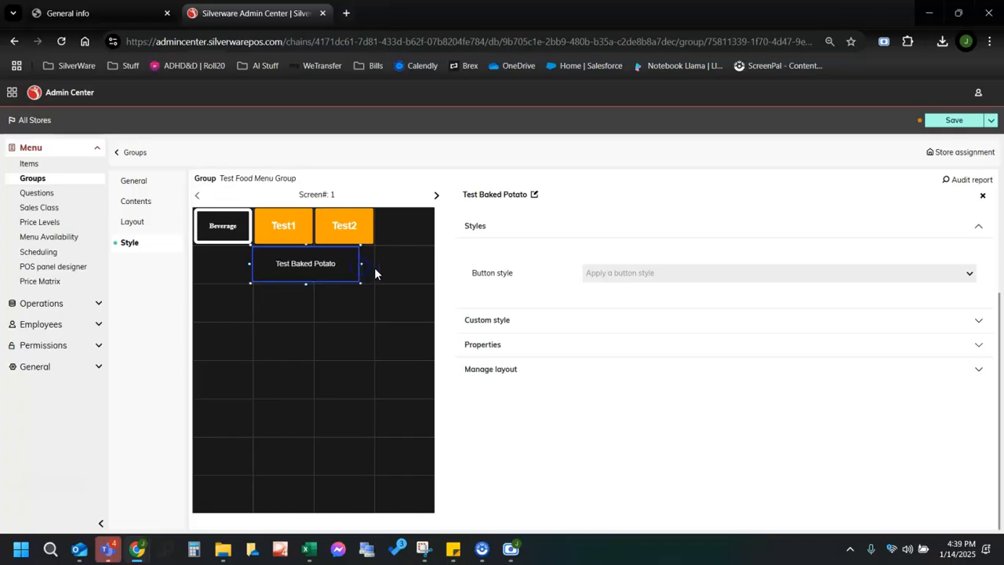
{"action": "left_click", "coordinate": [390, 237]}
{"action": "left_click_drag", "start_coordinate": [385, 231], "coordinate": [272, 228]}
{"action": "left_click_drag", "start_coordinate": [386, 222], "coordinate": [294, 229]}
{"action": "left_click_drag", "start_coordinate": [377, 225], "coordinate": [363, 229]}
{"action": "left_click", "coordinate": [364, 323]}
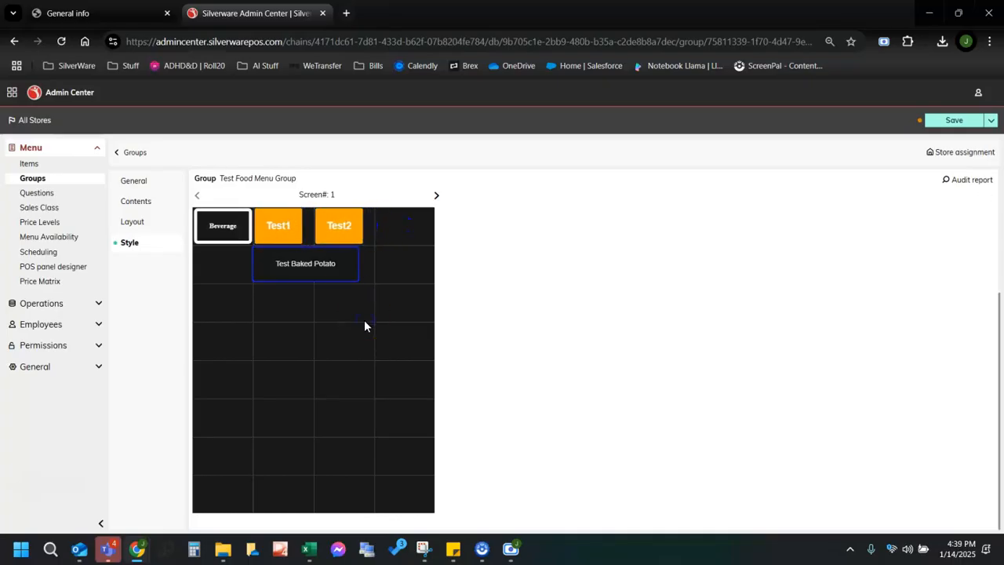
Snap Test1, Test2 and Test Baked Potato to fit their grid cells, potato below Test2.
{"action": "mouse_move", "coordinate": [353, 319]}
{"action": "left_mouse_down"}
{"action": "mouse_move", "coordinate": [316, 258]}
{"action": "mouse_move", "coordinate": [283, 230]}
{"action": "mouse_move", "coordinate": [342, 306]}
{"action": "mouse_move", "coordinate": [284, 229]}
{"action": "left_mouse_up"}
{"action": "left_click_drag", "start_coordinate": [340, 306], "coordinate": [285, 232]}
{"action": "left_click", "coordinate": [599, 369]}
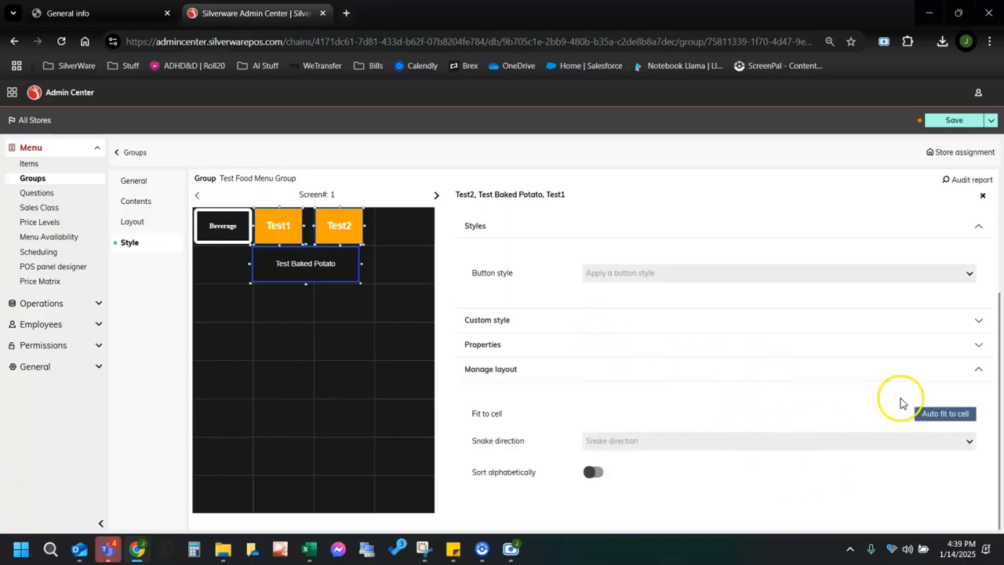
{"action": "left_click", "coordinate": [924, 420]}
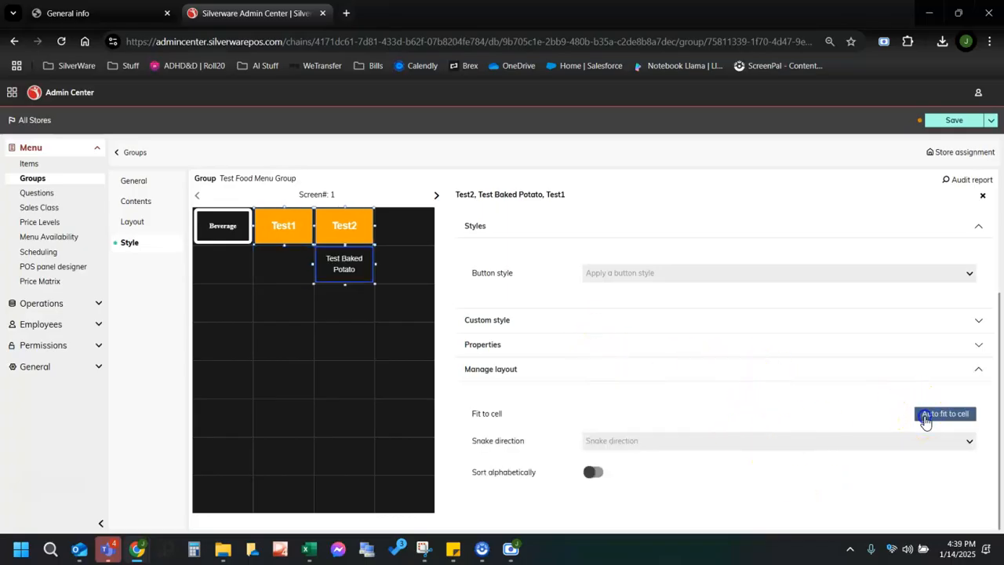
{"action": "left_click", "coordinate": [418, 347]}
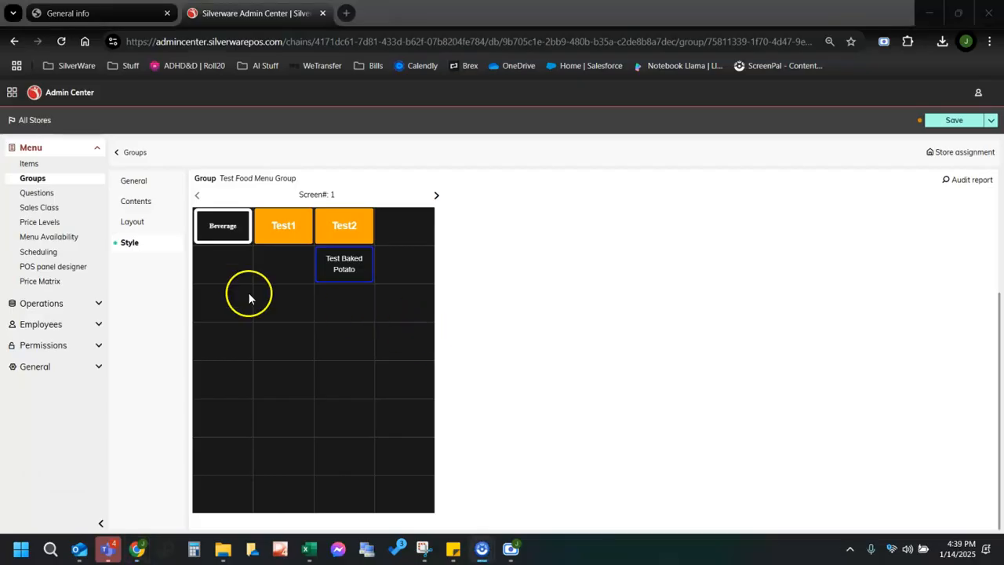
Create question 'Test Baked Potato Mods' with POS availability, copying its name into Guest description.
{"action": "left_click", "coordinate": [36, 192]}
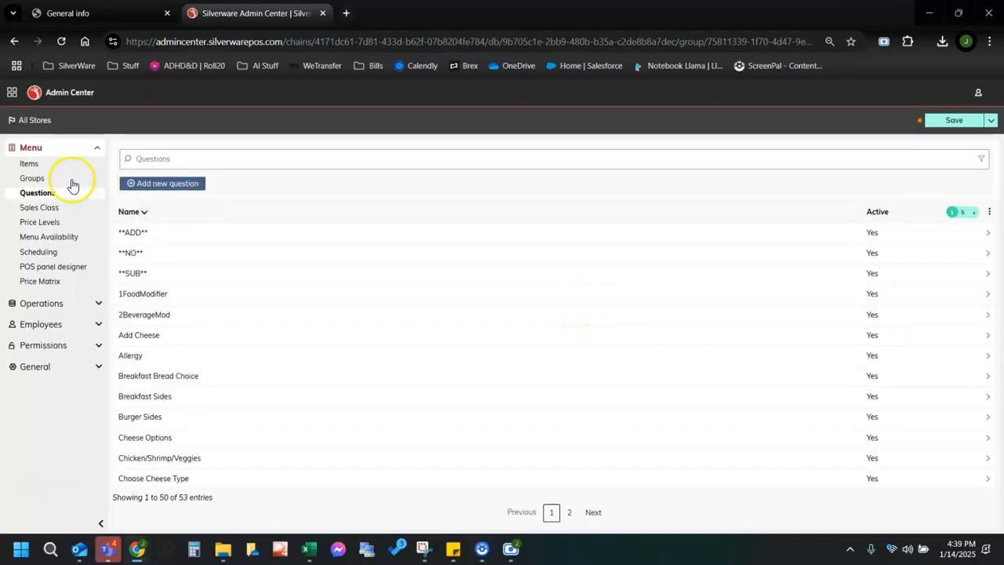
{"action": "left_click", "coordinate": [154, 185]}
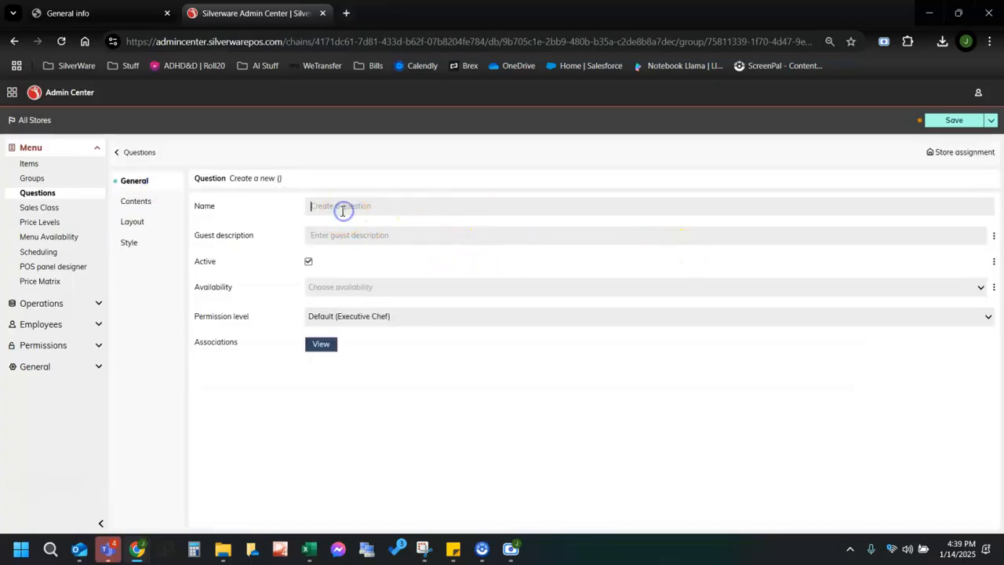
{"action": "type", "text": "Test Baked Potato Mods"}
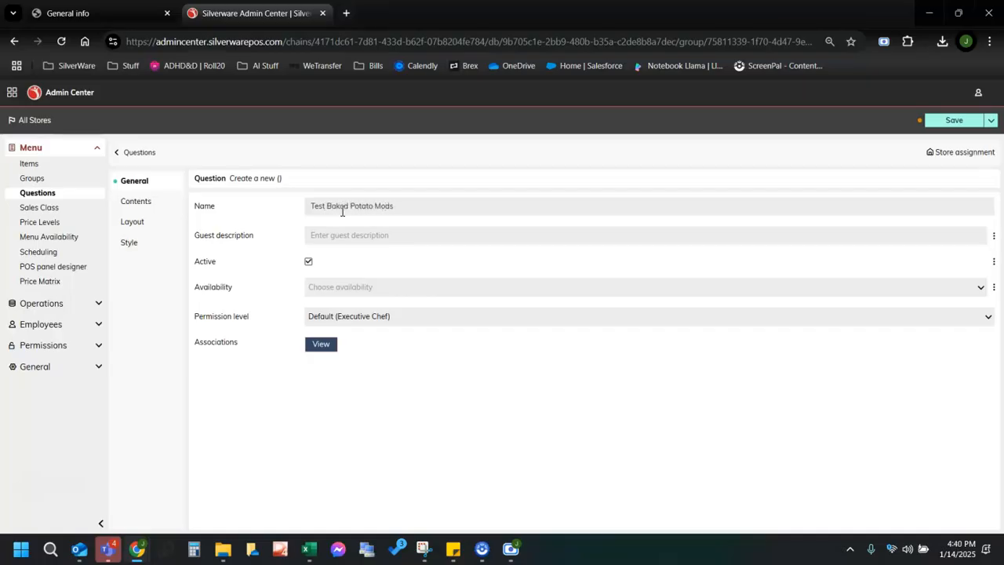
{"action": "left_click_drag", "start_coordinate": [397, 208], "coordinate": [231, 208]}
{"action": "key", "text": "ctrl+c"}
{"action": "left_click", "coordinate": [336, 235]}
{"action": "key", "text": "ctrl+v"}
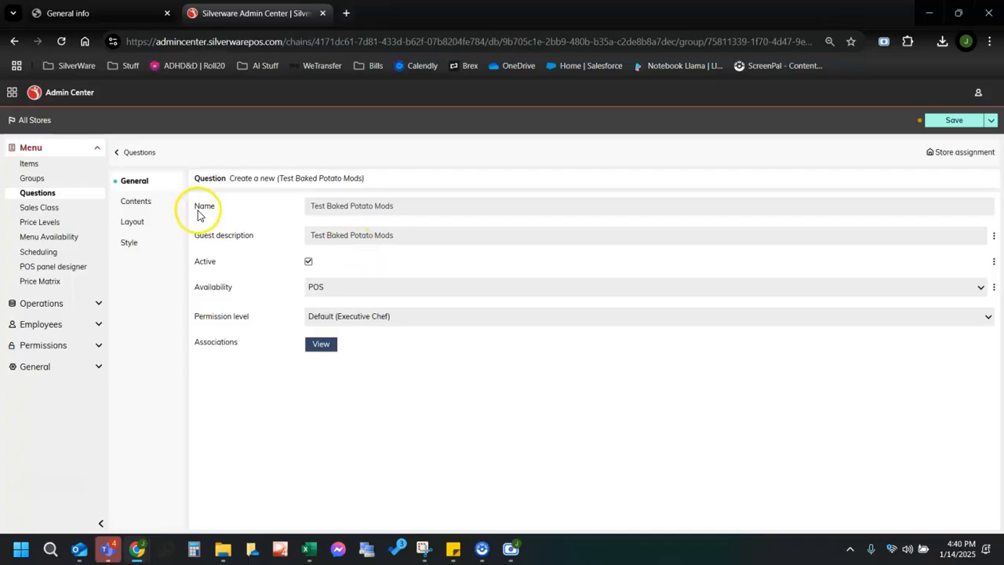
{"action": "left_click", "coordinate": [134, 201]}
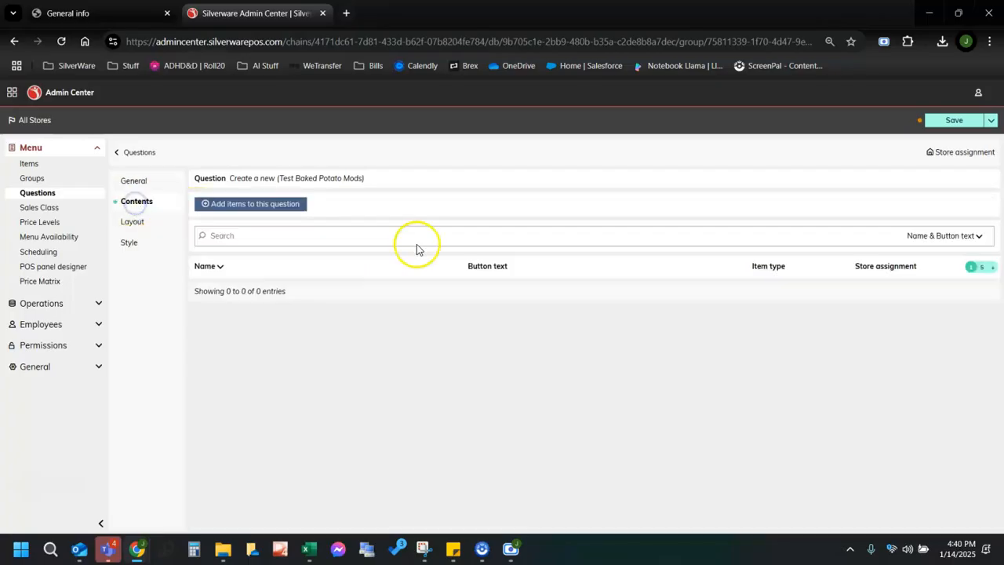
Search for Test BP Bacon and add Test BP Bacon $ to the question's contents.
{"action": "left_click", "coordinate": [283, 206]}
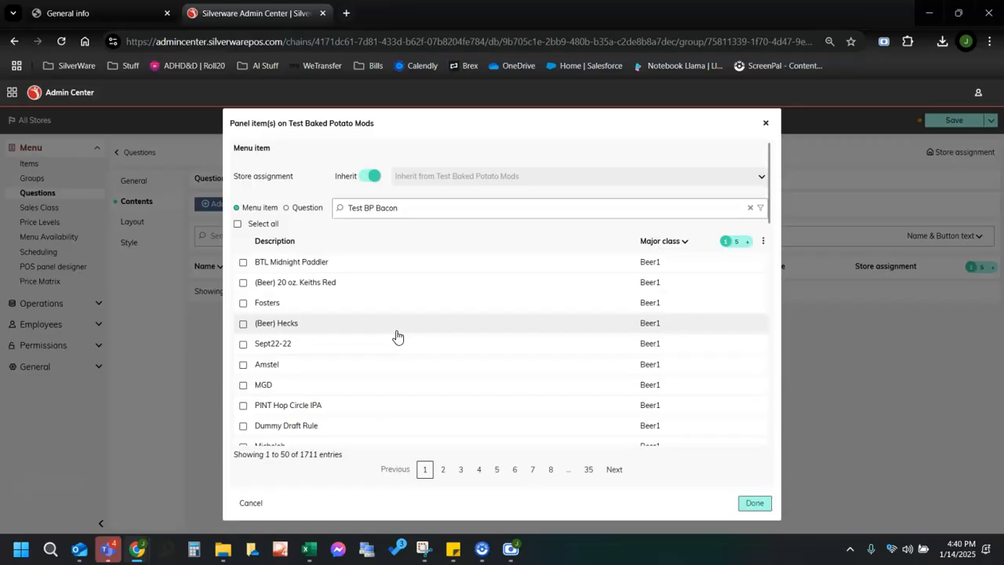
{"action": "left_click", "coordinate": [417, 210]}
{"action": "key", "text": "Return"}
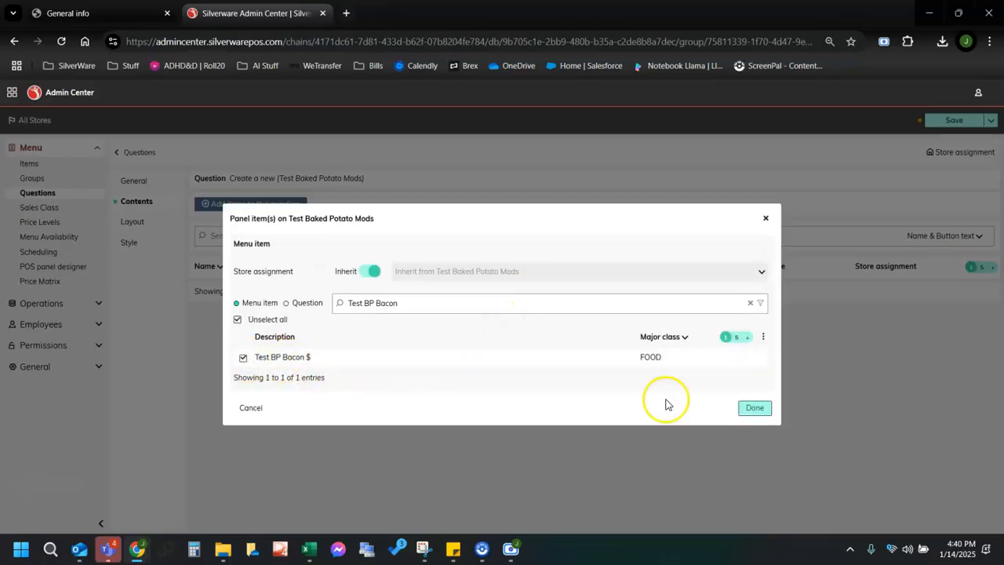
{"action": "left_click", "coordinate": [753, 408]}
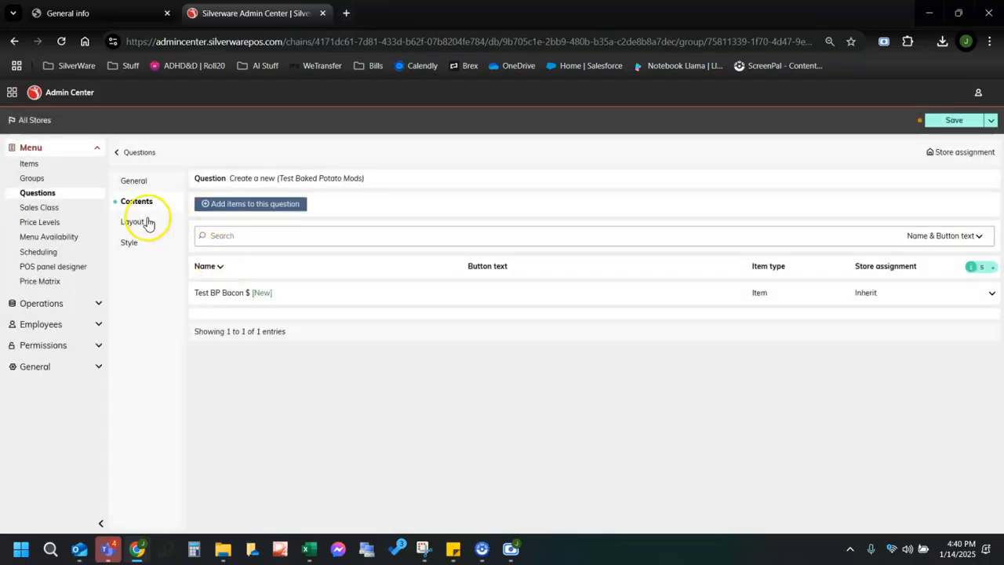
Set the Test Baked Potato Mods layout to 4 columns, selecting the 4x8 preset.
{"action": "left_click", "coordinate": [137, 221]}
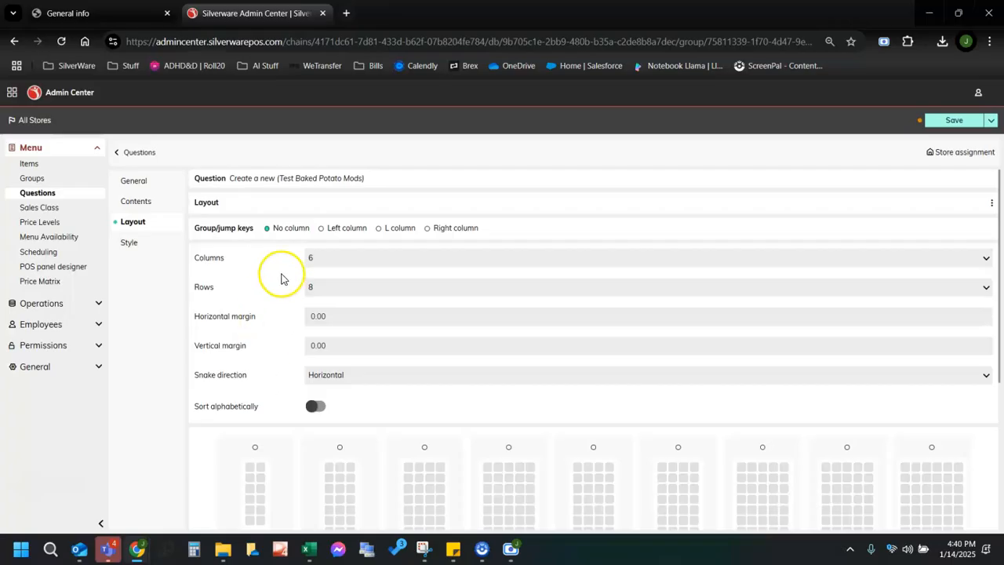
{"action": "left_click", "coordinate": [323, 261]}
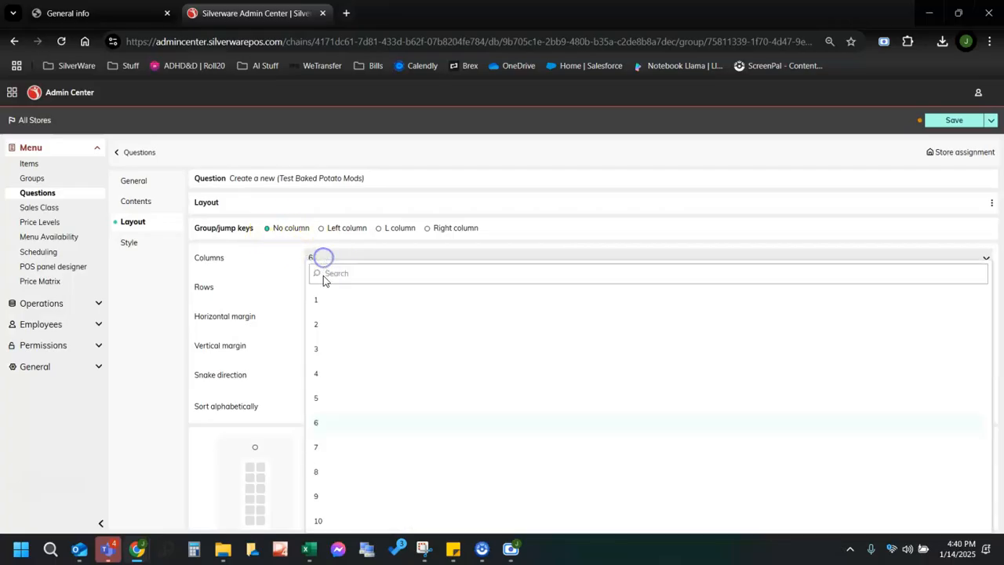
{"action": "left_click", "coordinate": [321, 377]}
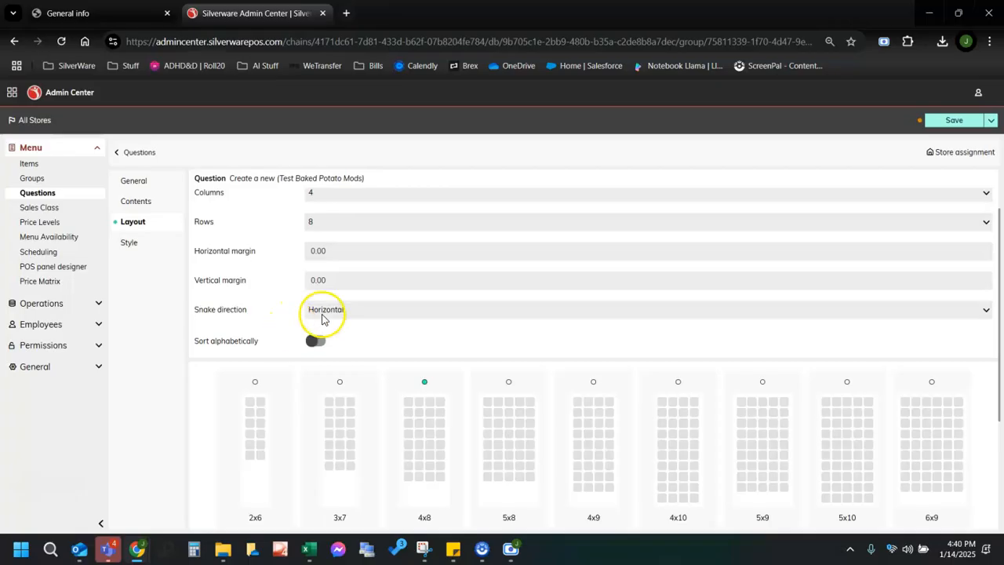
{"action": "scroll", "coordinate": [341, 380], "scroll_direction": "down", "scroll_amount": 3}
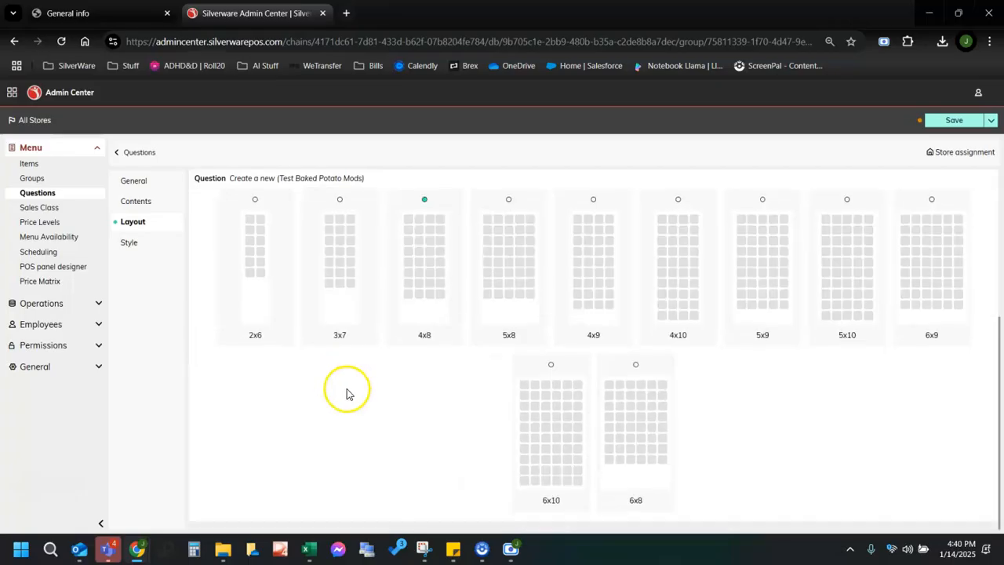
Enlarge Test BP Bacon $ to two columns by three rows near the centre, then save.
{"action": "left_click", "coordinate": [129, 242]}
{"action": "left_click", "coordinate": [224, 233]}
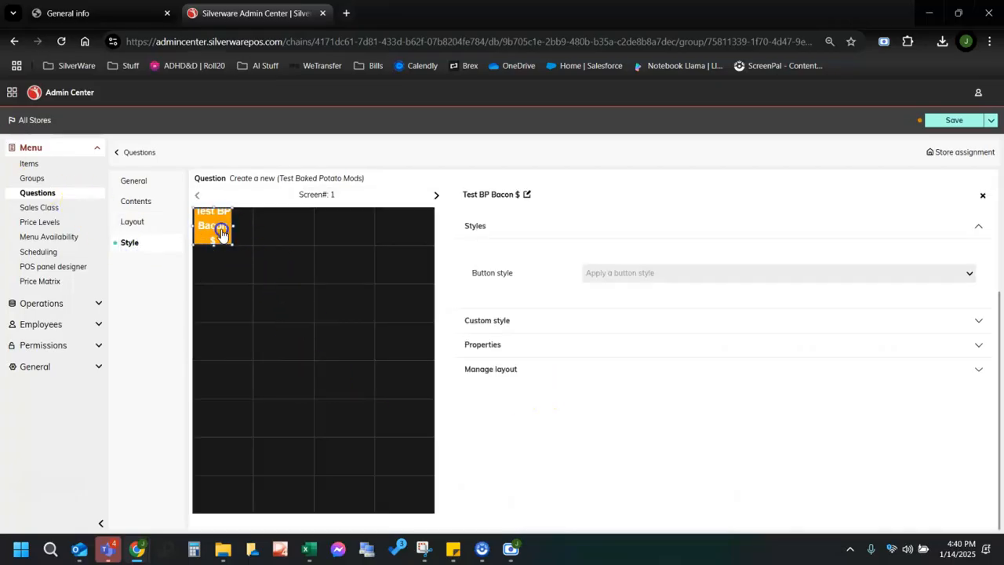
{"action": "left_click_drag", "start_coordinate": [219, 231], "coordinate": [372, 363]}
{"action": "left_click", "coordinate": [362, 384]}
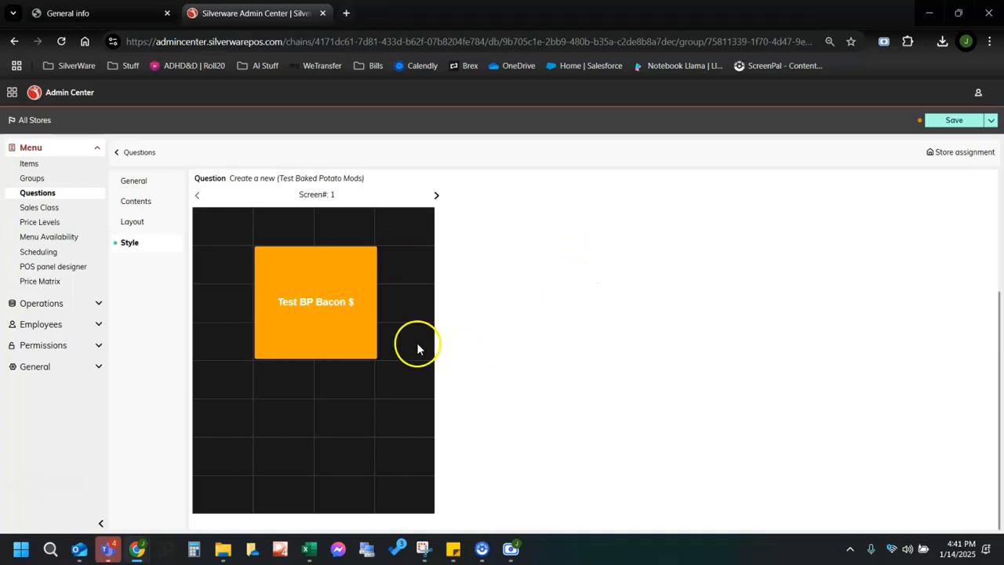
{"action": "left_click", "coordinate": [952, 120]}
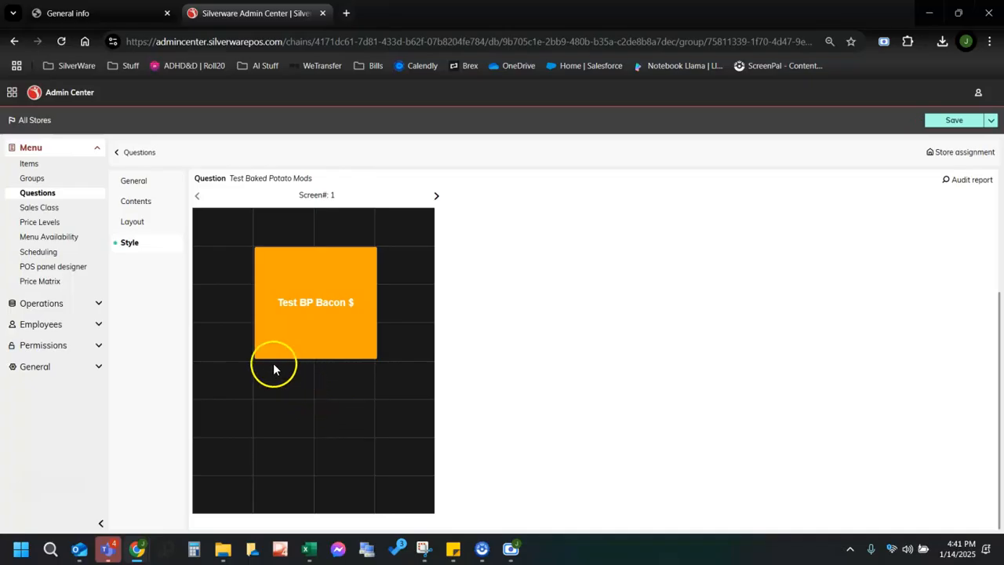
Find the Test Baked Potato item by searching 'test' and attach the Test Baked Potato Mods question.
{"action": "left_click", "coordinate": [26, 164]}
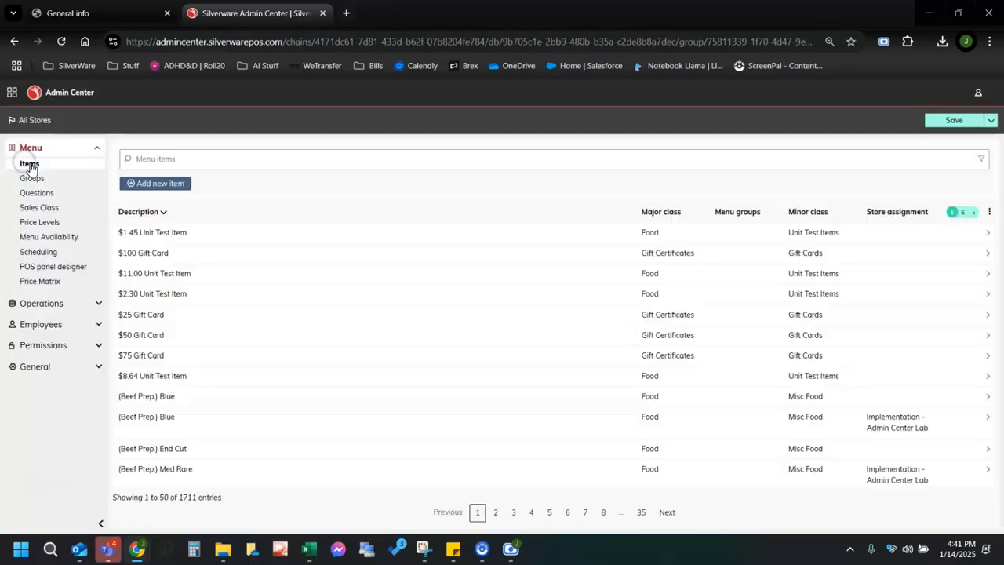
{"action": "type", "text": "test baked potato"}
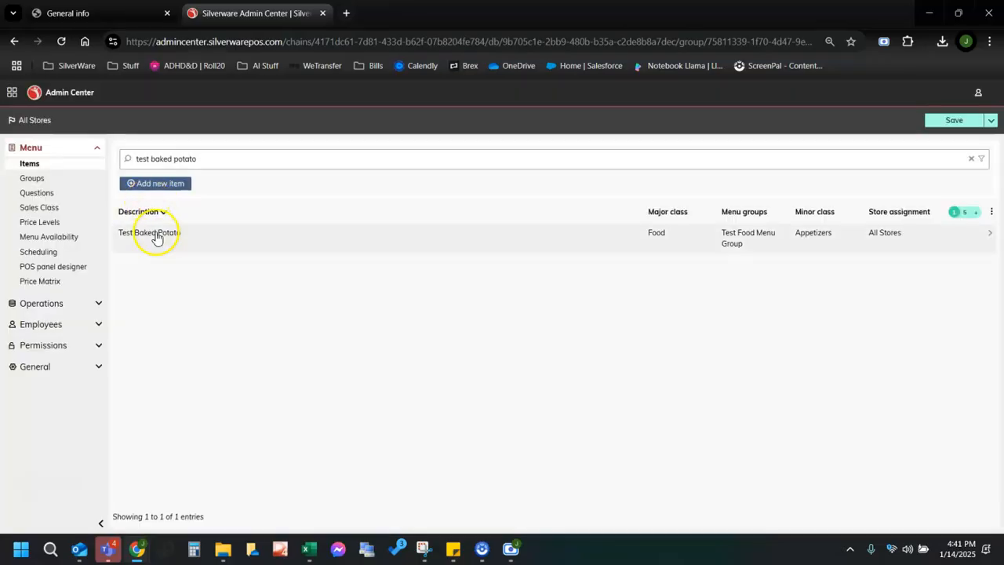
{"action": "left_click", "coordinate": [152, 233]}
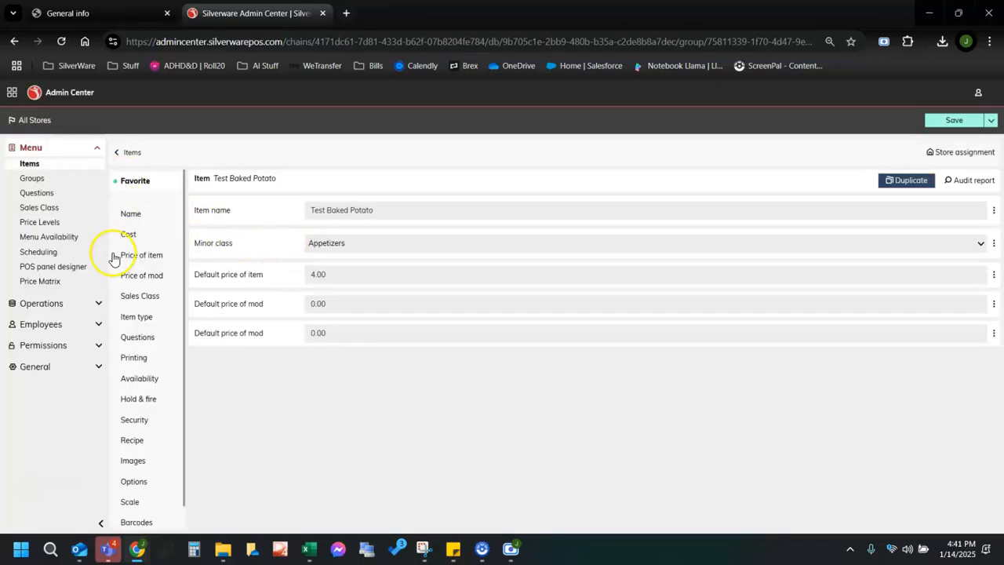
{"action": "left_click", "coordinate": [137, 338]}
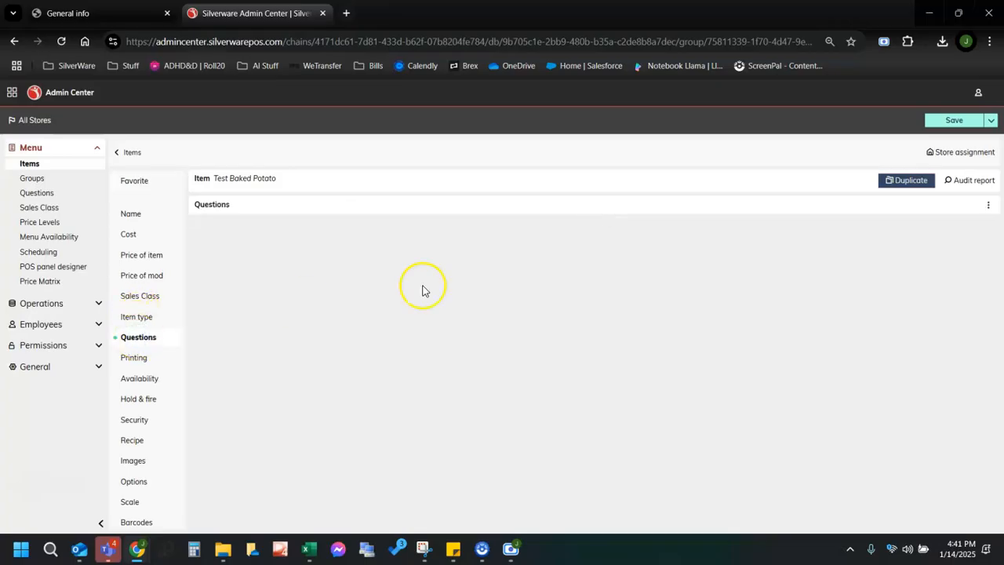
{"action": "left_click", "coordinate": [987, 207]}
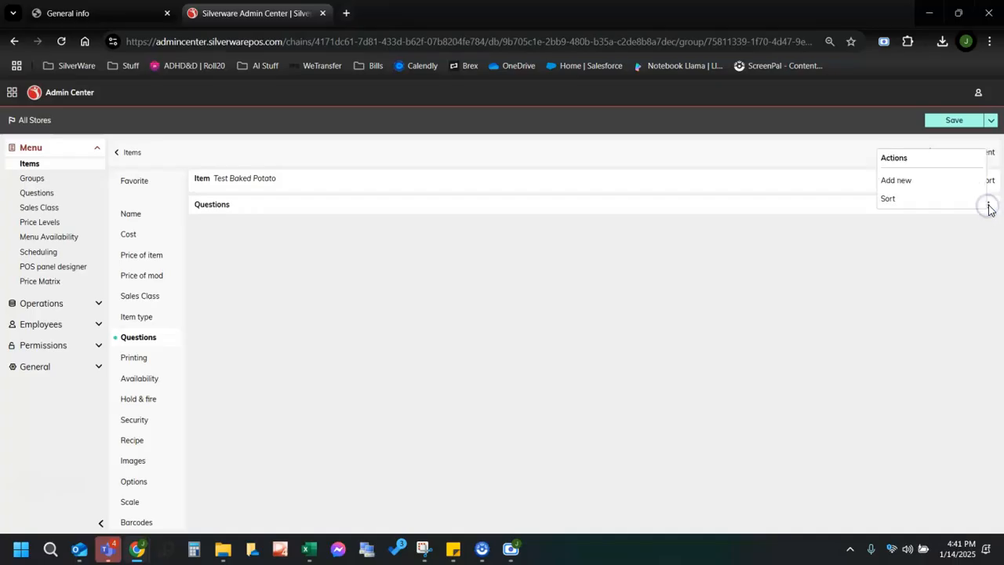
{"action": "left_click", "coordinate": [909, 182]}
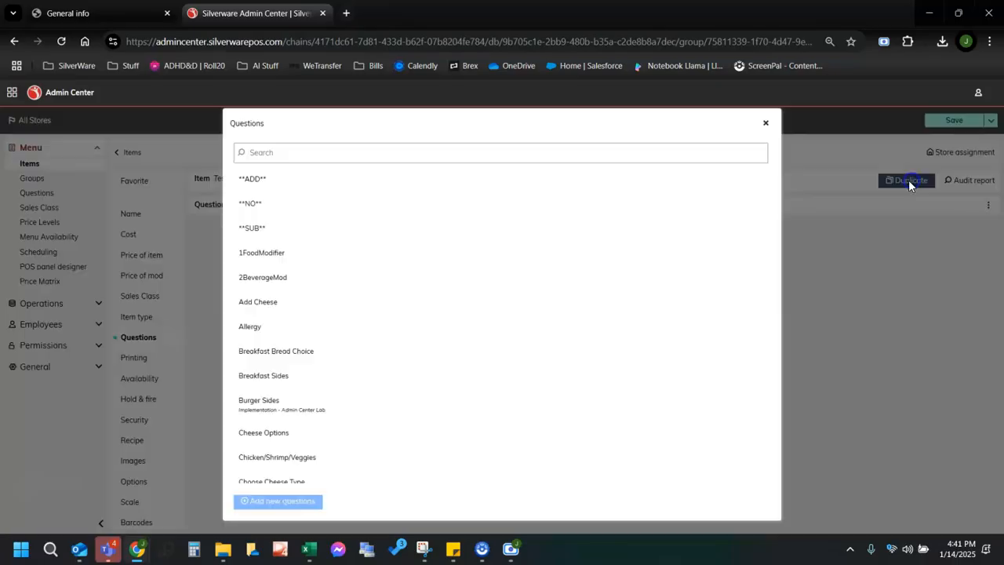
{"action": "left_click", "coordinate": [392, 152]}
{"action": "type", "text": "test"}
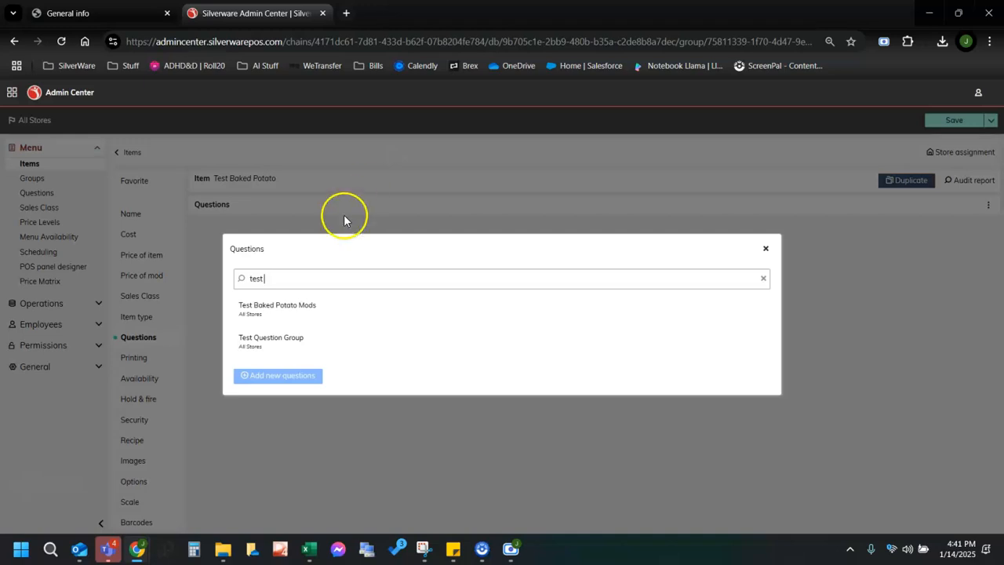
{"action": "left_click", "coordinate": [280, 309]}
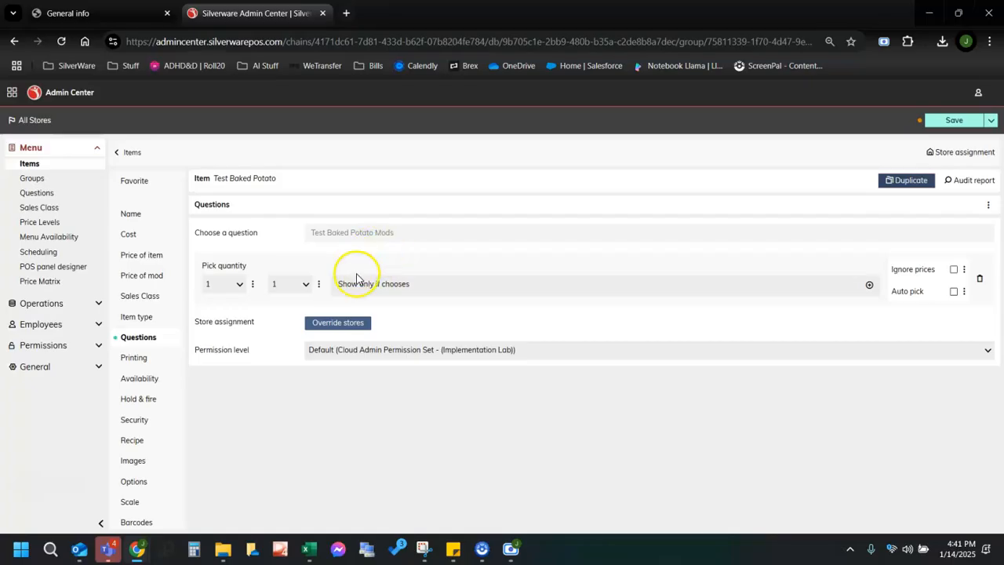
Settle the question's pick quantity at minimum 1 and maximum 1, then save Test Baked Potato.
{"action": "left_click", "coordinate": [290, 287]}
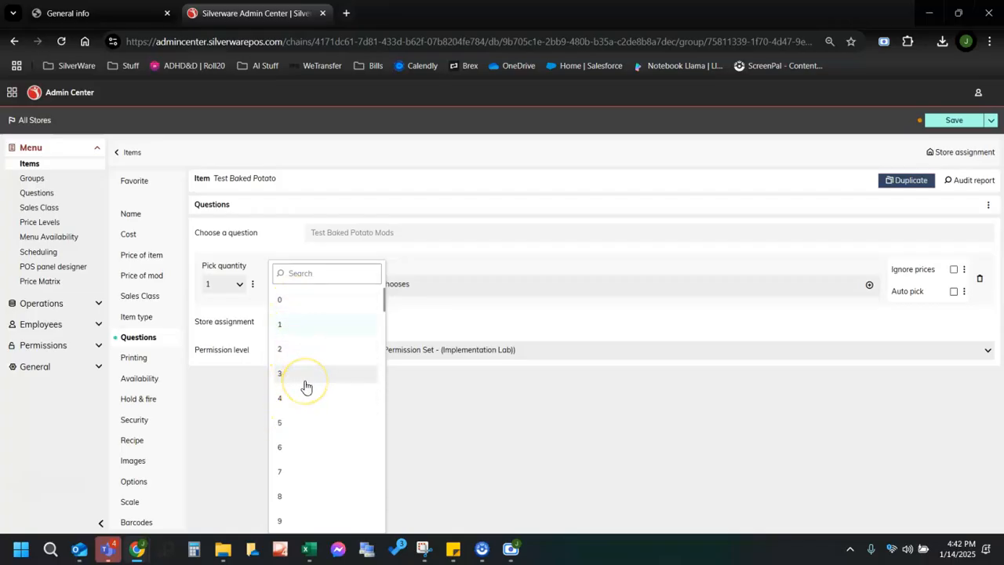
{"action": "left_click", "coordinate": [299, 423]}
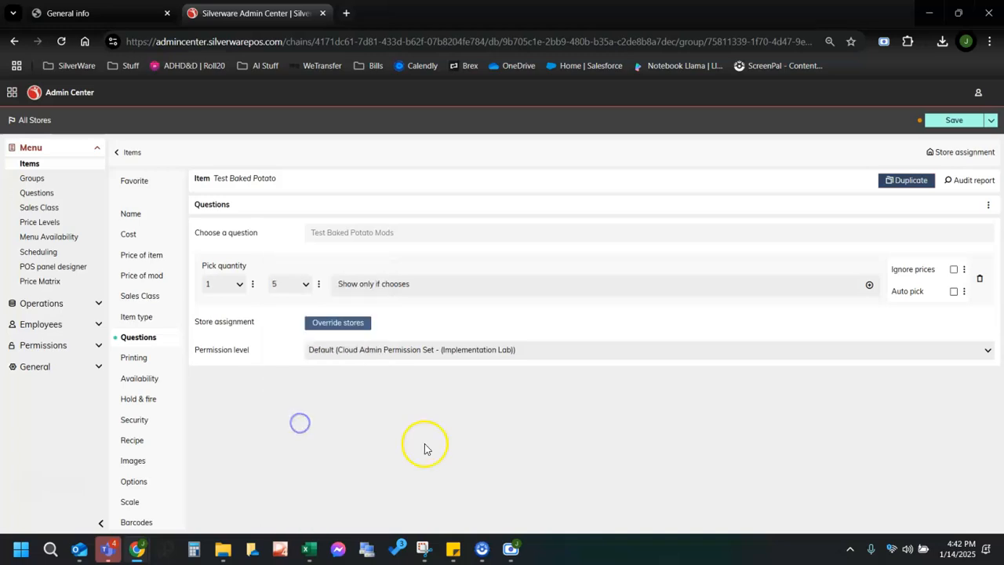
{"action": "left_click", "coordinate": [233, 290]}
{"action": "left_click", "coordinate": [225, 293]}
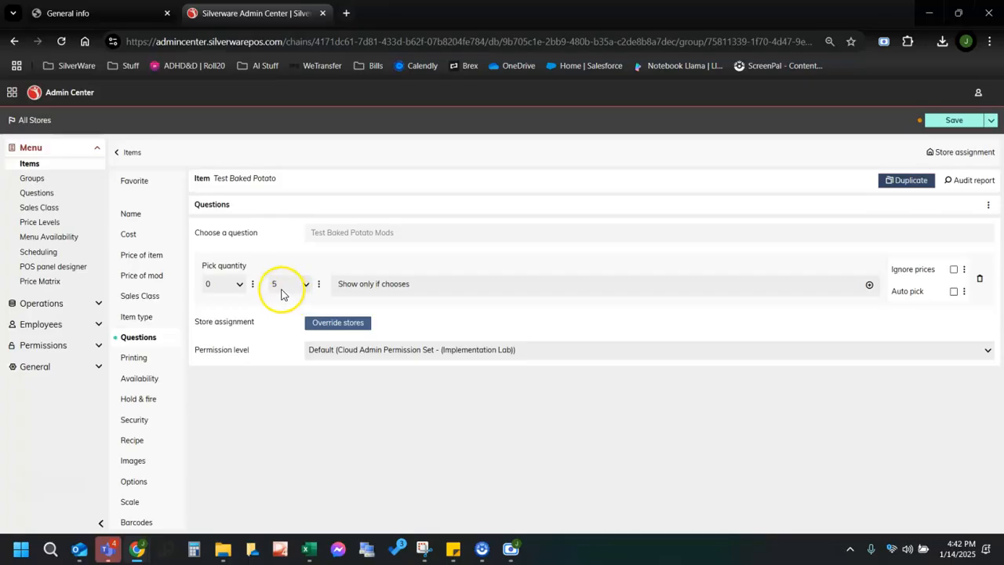
{"action": "left_click", "coordinate": [242, 285]}
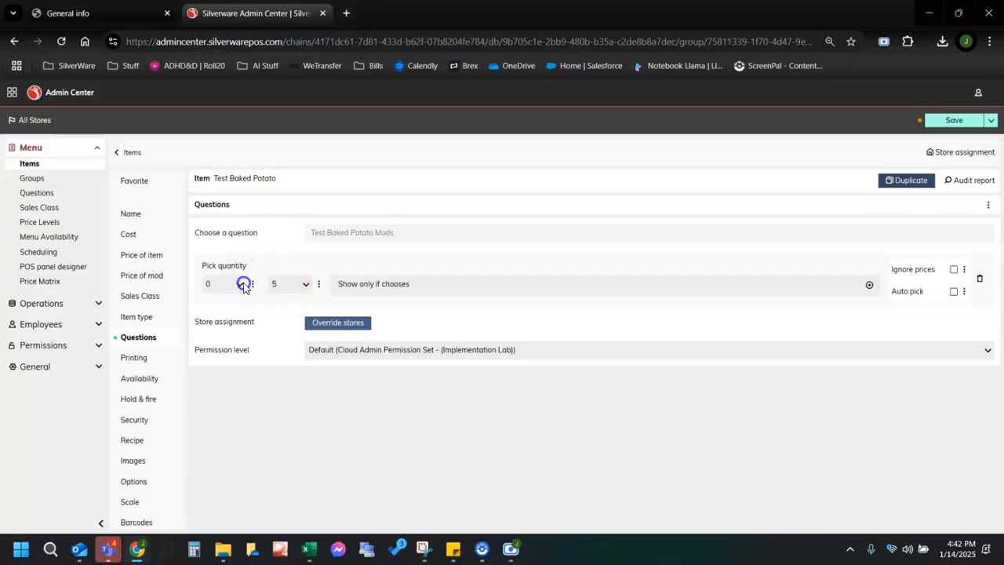
{"action": "left_click", "coordinate": [226, 324]}
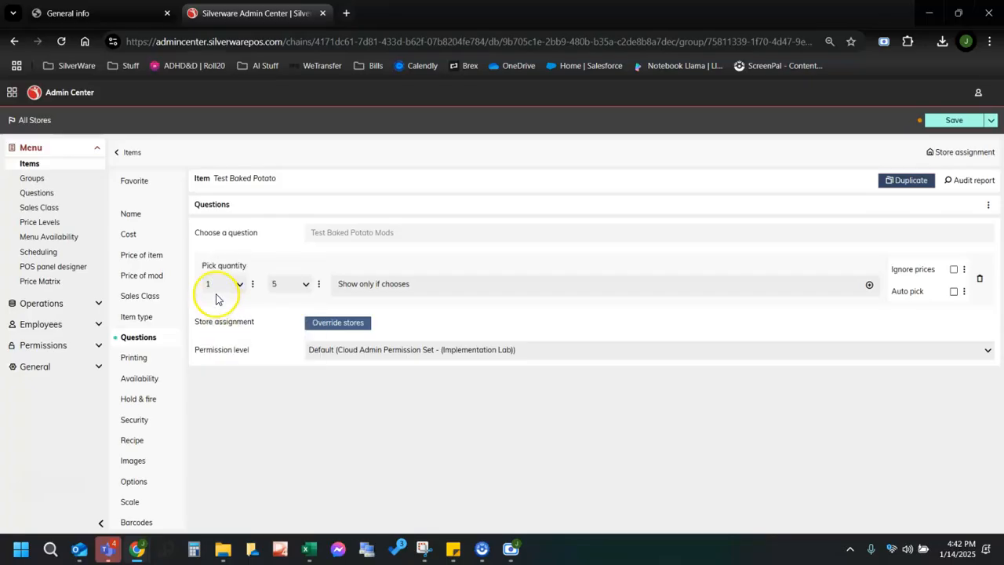
{"action": "left_click", "coordinate": [296, 287]}
{"action": "left_click", "coordinate": [298, 326]}
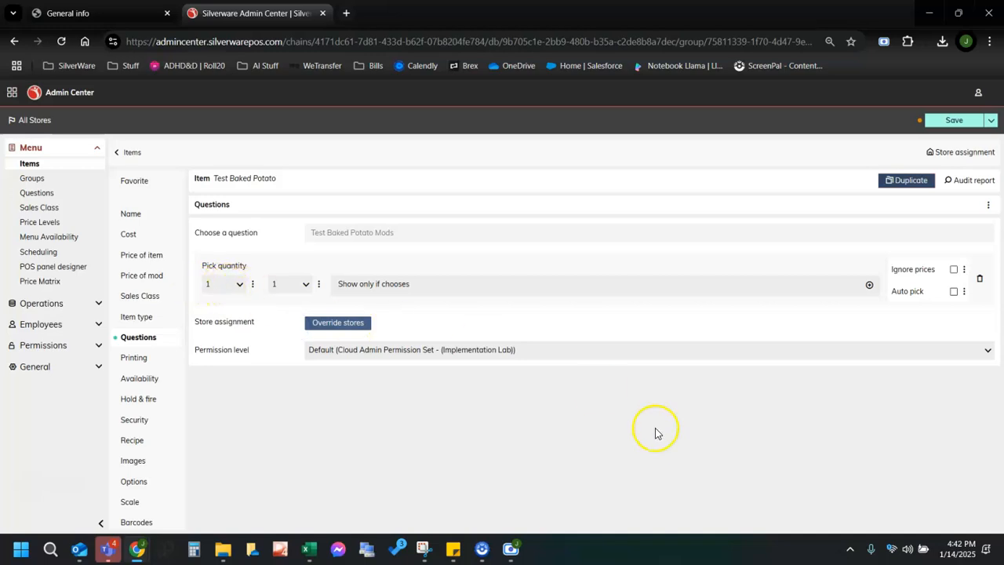
{"action": "left_click", "coordinate": [945, 127]}
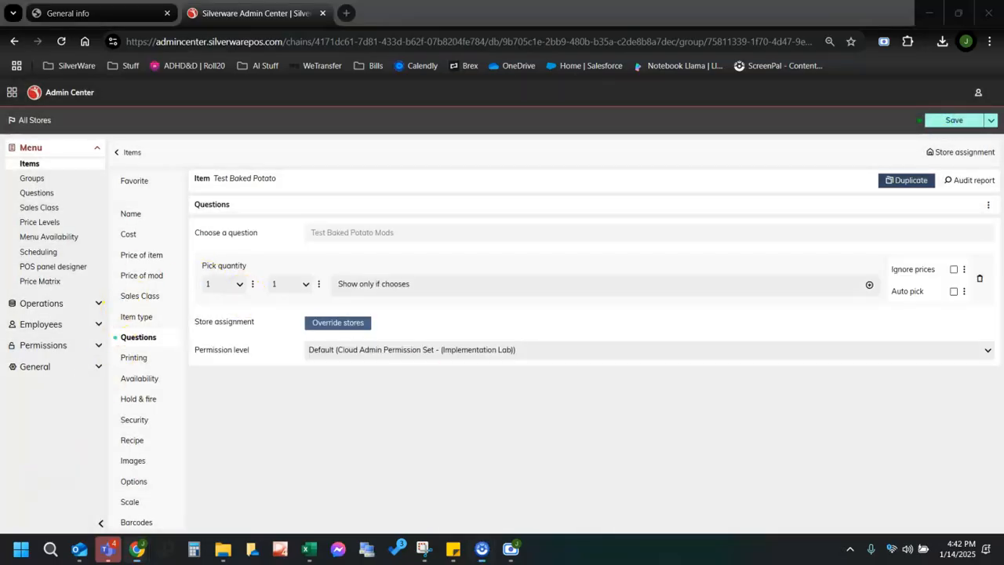
Open the Sales Class list and scroll through the existing classes.
{"action": "left_click", "coordinate": [50, 209]}
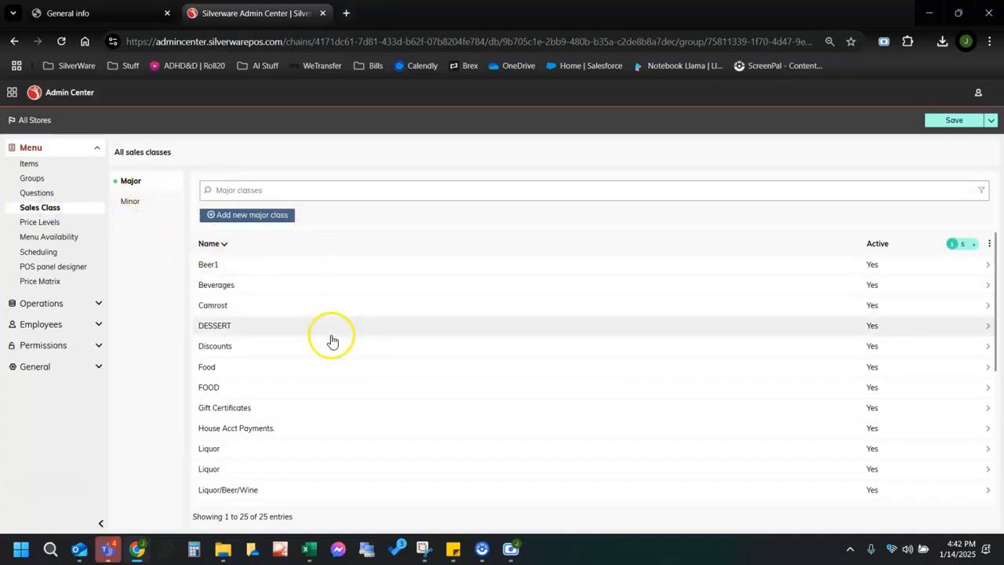
{"action": "scroll", "coordinate": [333, 340], "scroll_direction": "down", "scroll_amount": 1}
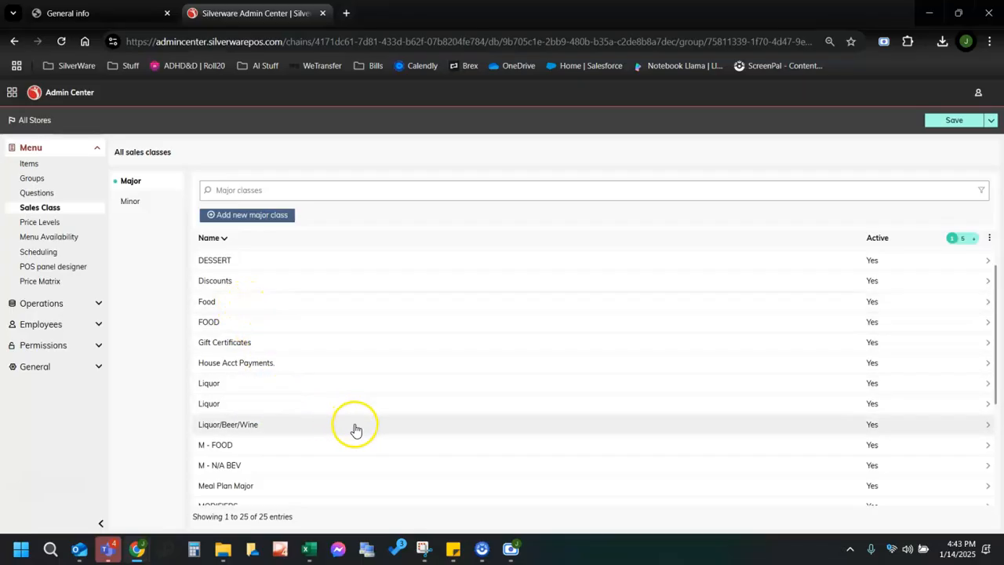
{"action": "scroll", "coordinate": [352, 433], "scroll_direction": "down", "scroll_amount": 1}
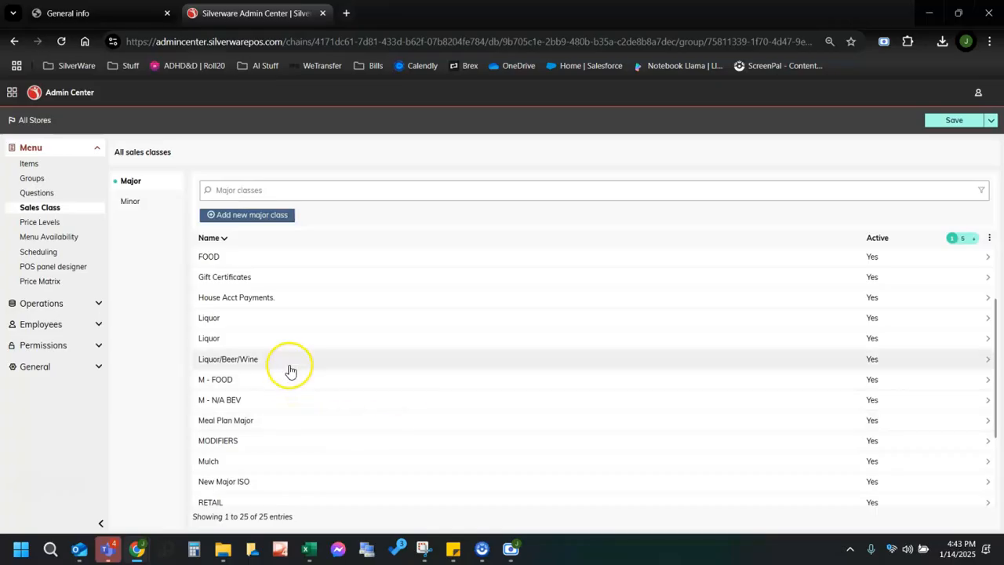
Browse the Minor classes list, then switch back to the Major classes.
{"action": "left_click", "coordinate": [129, 201]}
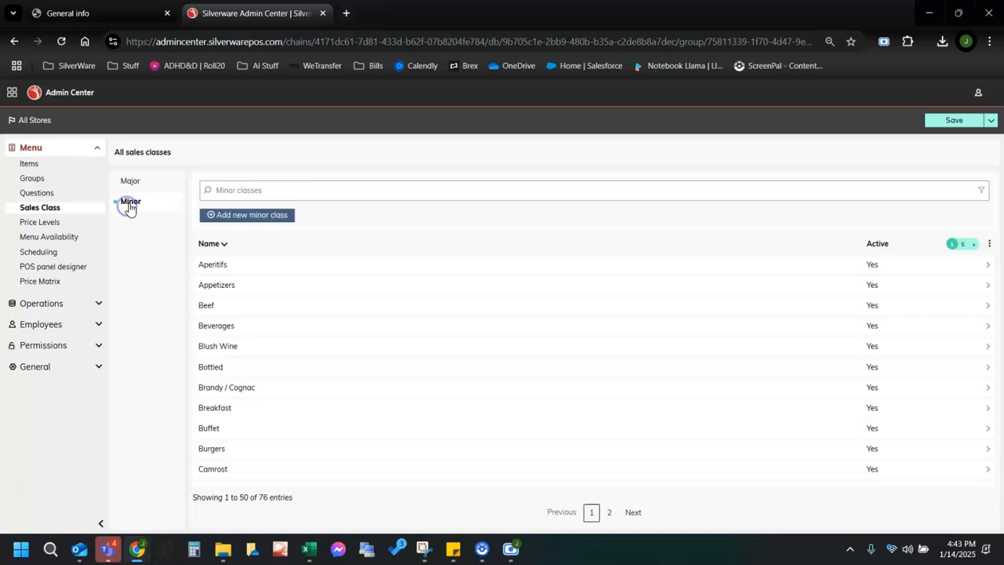
{"action": "left_click", "coordinate": [240, 289]}
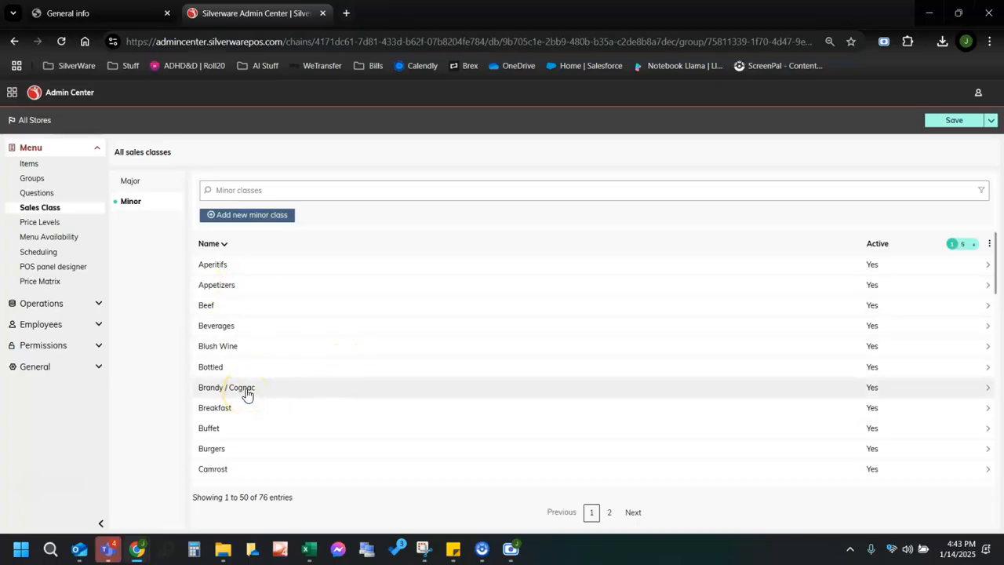
{"action": "scroll", "coordinate": [260, 403], "scroll_direction": "down", "scroll_amount": 1}
{"action": "scroll", "coordinate": [308, 415], "scroll_direction": "down", "scroll_amount": 1}
{"action": "scroll", "coordinate": [294, 407], "scroll_direction": "down", "scroll_amount": 2}
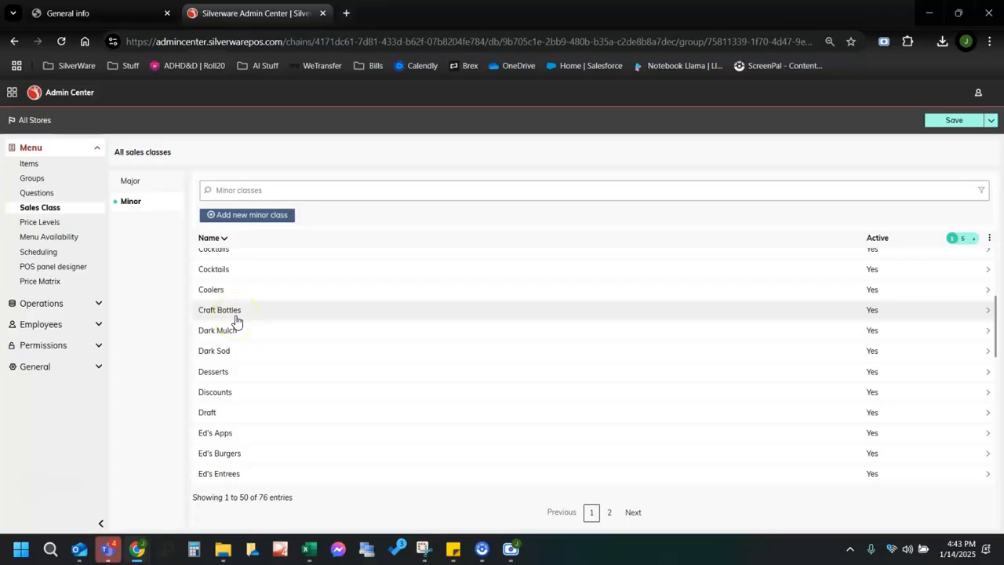
{"action": "scroll", "coordinate": [239, 325], "scroll_direction": "down", "scroll_amount": 5}
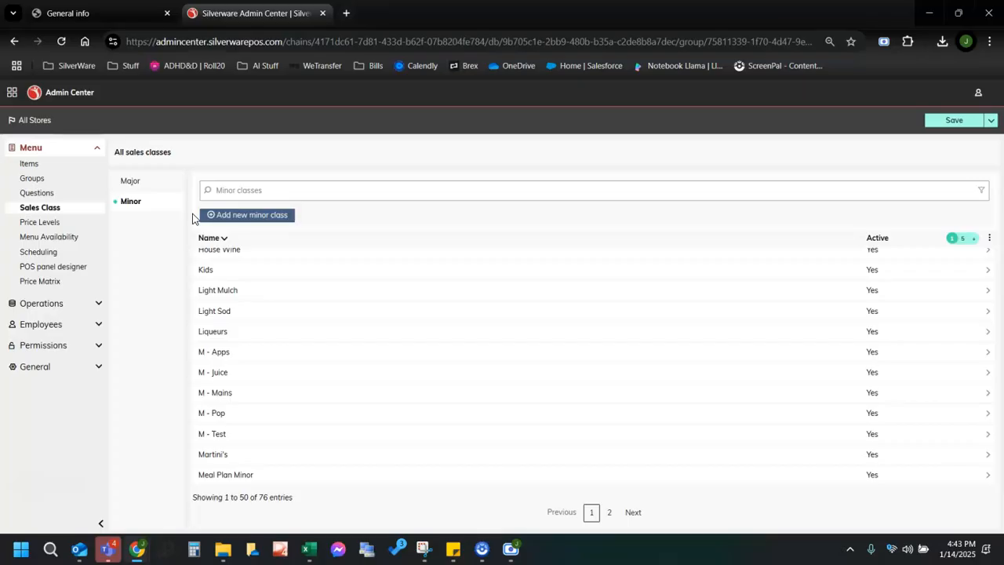
{"action": "left_click", "coordinate": [133, 184]}
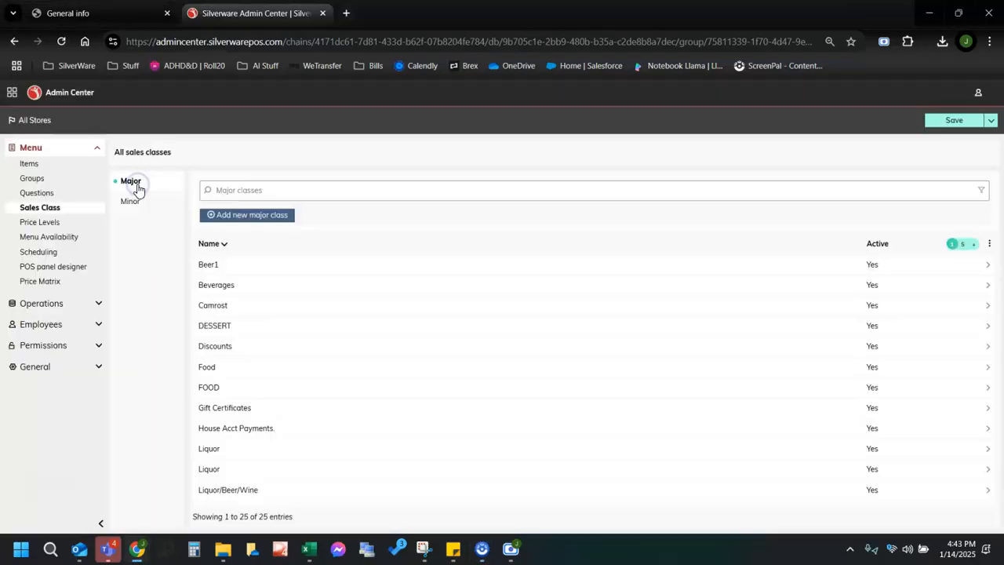
Create and save Test Major Class with Admin Center Tax applied.
{"action": "left_click", "coordinate": [246, 215]}
{"action": "left_click", "coordinate": [337, 209]}
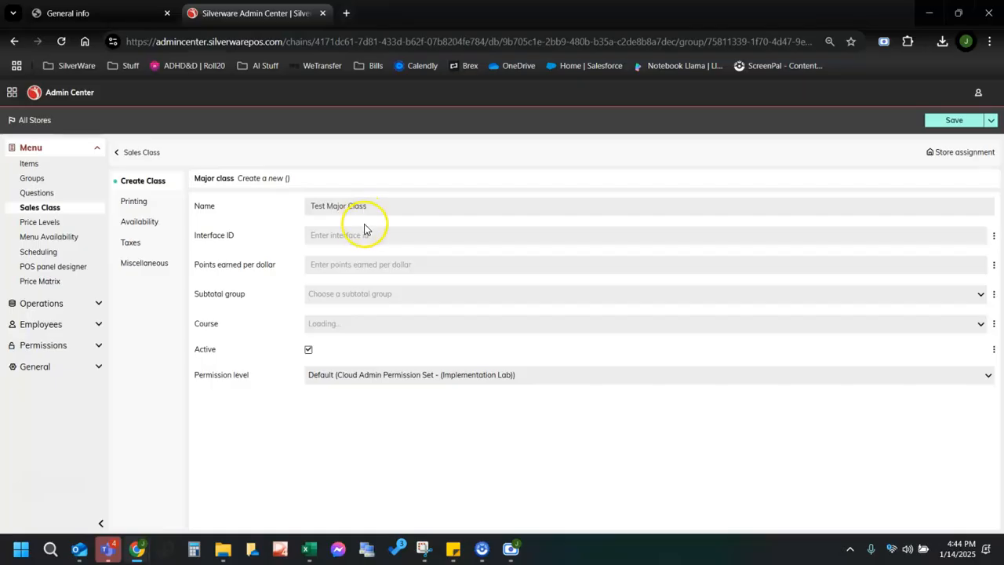
{"action": "left_click", "coordinate": [361, 237]}
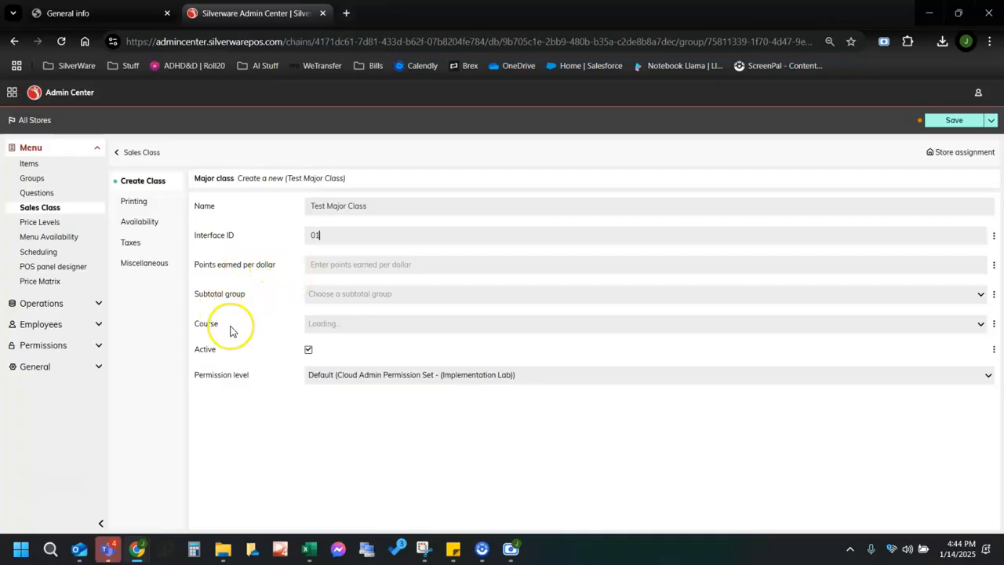
{"action": "left_click", "coordinate": [153, 225]}
{"action": "left_click", "coordinate": [390, 204]}
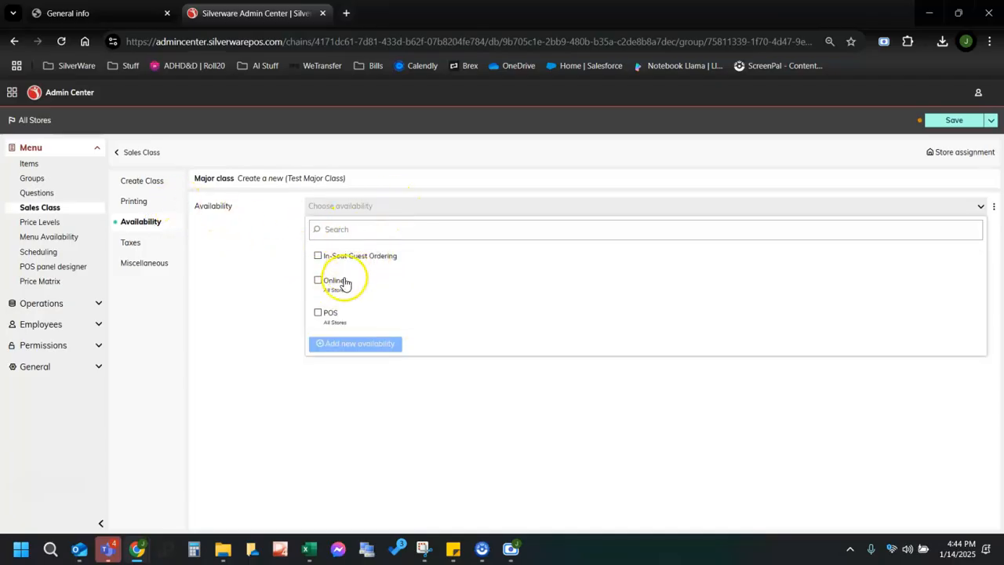
{"action": "left_click", "coordinate": [152, 246]}
{"action": "left_click", "coordinate": [130, 243]}
{"action": "left_click", "coordinate": [331, 211]}
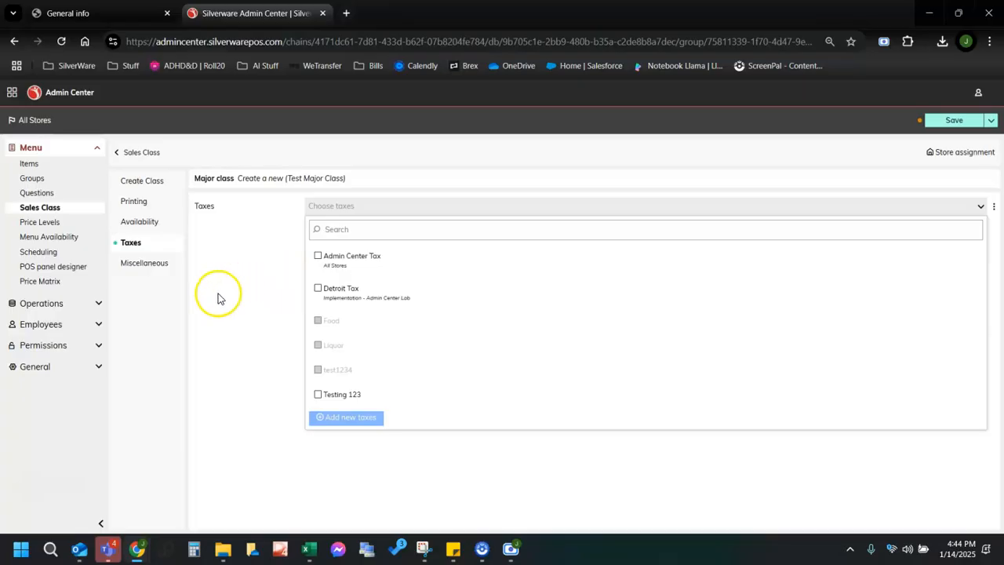
{"action": "left_click", "coordinate": [317, 255]}
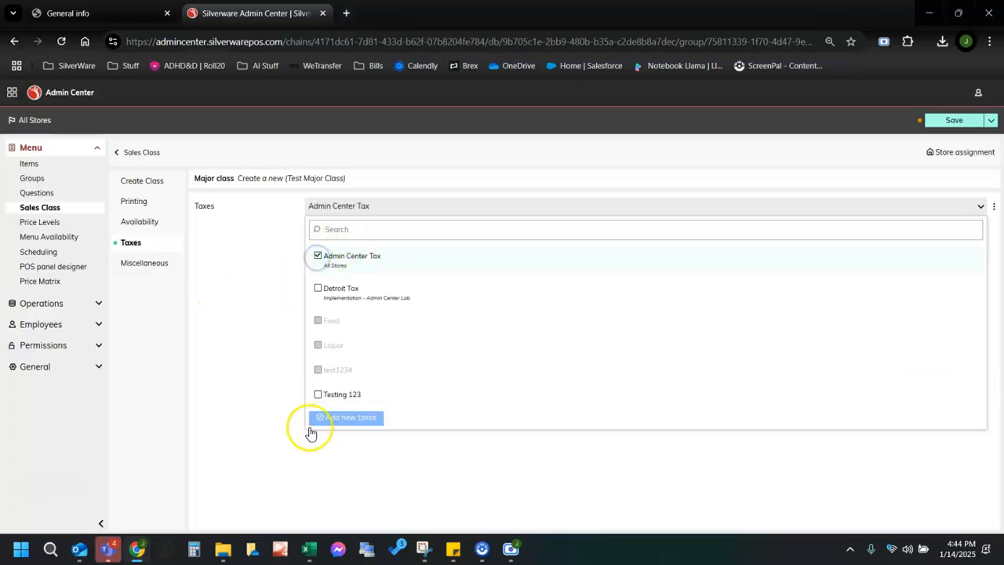
{"action": "left_click", "coordinate": [237, 424]}
{"action": "left_click", "coordinate": [135, 276]}
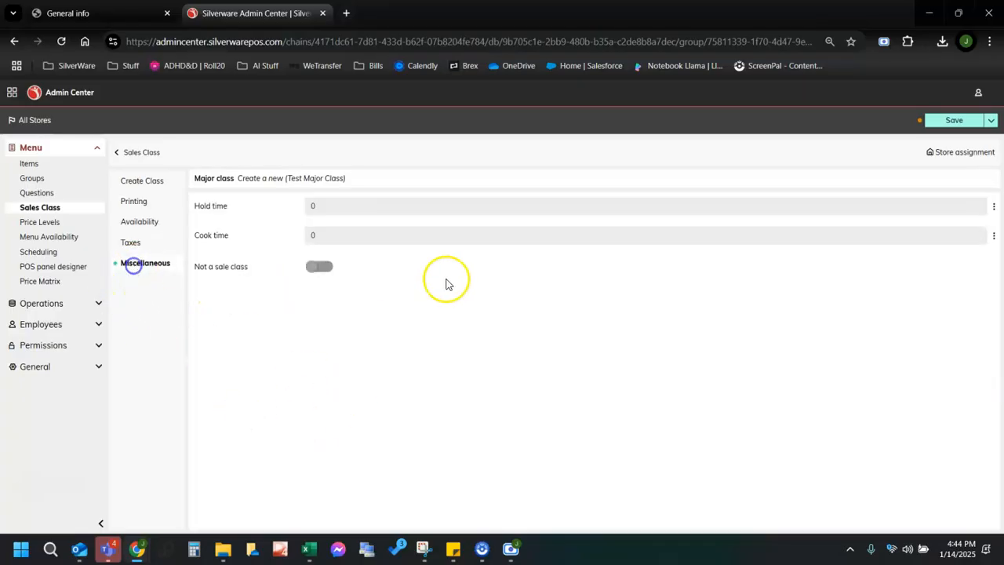
{"action": "left_click", "coordinate": [949, 120]}
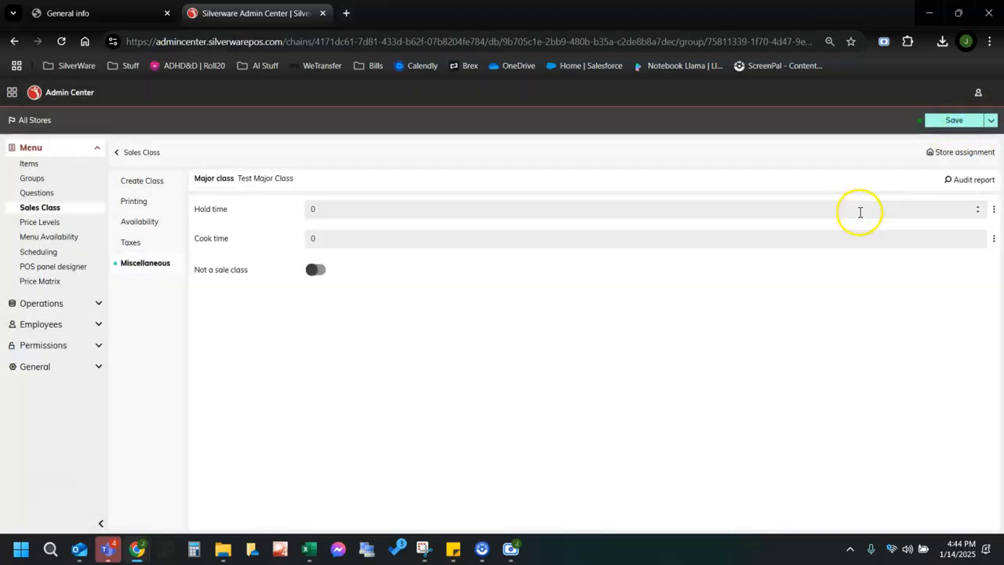
Return to Sales Class, switch to Minor classes, and start a new minor class.
{"action": "left_click", "coordinate": [131, 157]}
{"action": "left_click", "coordinate": [133, 199]}
{"action": "left_click", "coordinate": [224, 219]}
Name the minor class 'Test Minor Class' and choose Test Major Class as its major class.
{"action": "left_click", "coordinate": [345, 205]}
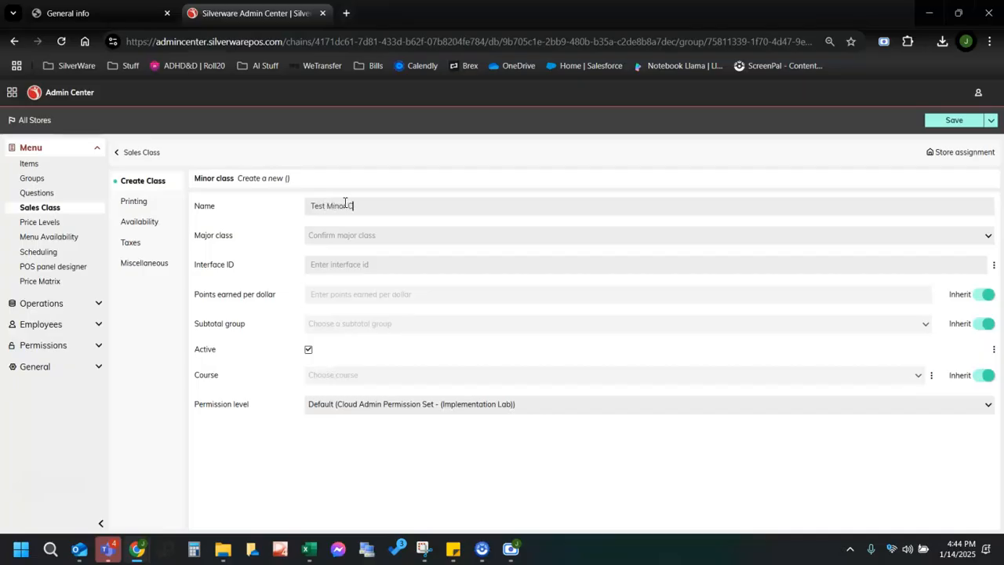
{"action": "type", "text": "Test Minor Class"}
{"action": "left_click", "coordinate": [383, 239]}
{"action": "left_click", "coordinate": [382, 256]}
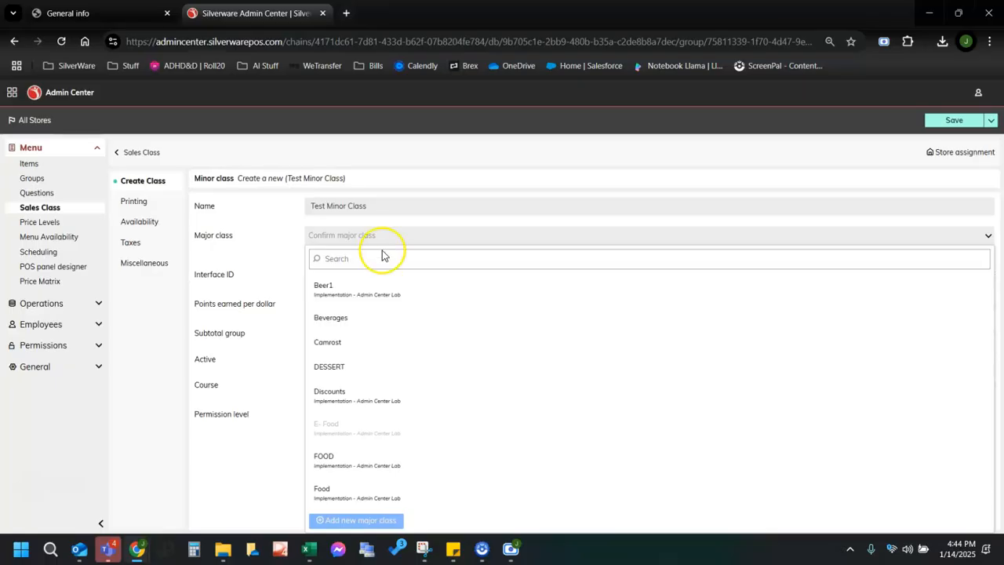
{"action": "type", "text": "test"}
{"action": "left_click", "coordinate": [390, 301]}
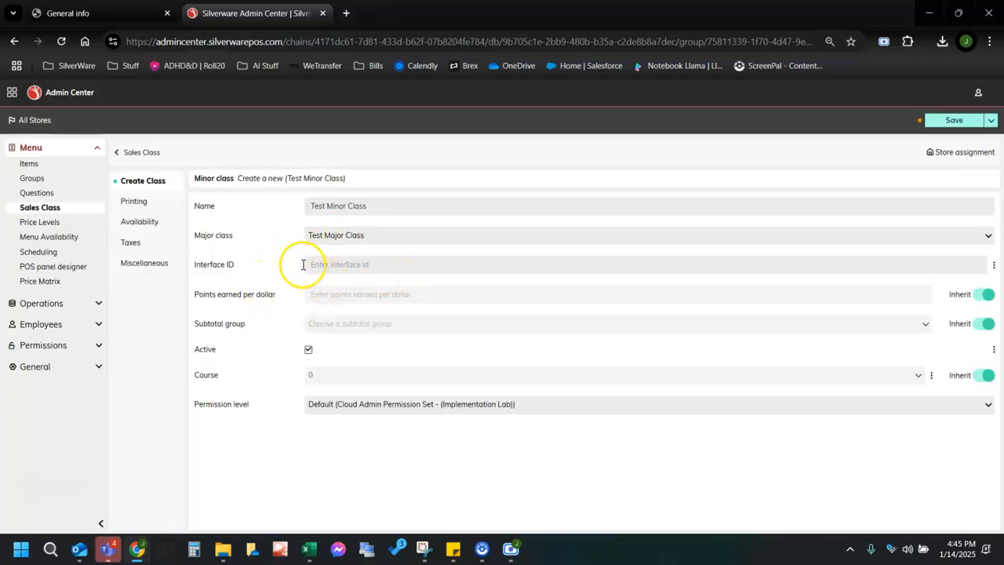
Enable Bar Printing for Test Minor Class, review Availability, Taxes and Miscellaneous, then save it.
{"action": "left_click", "coordinate": [138, 202]}
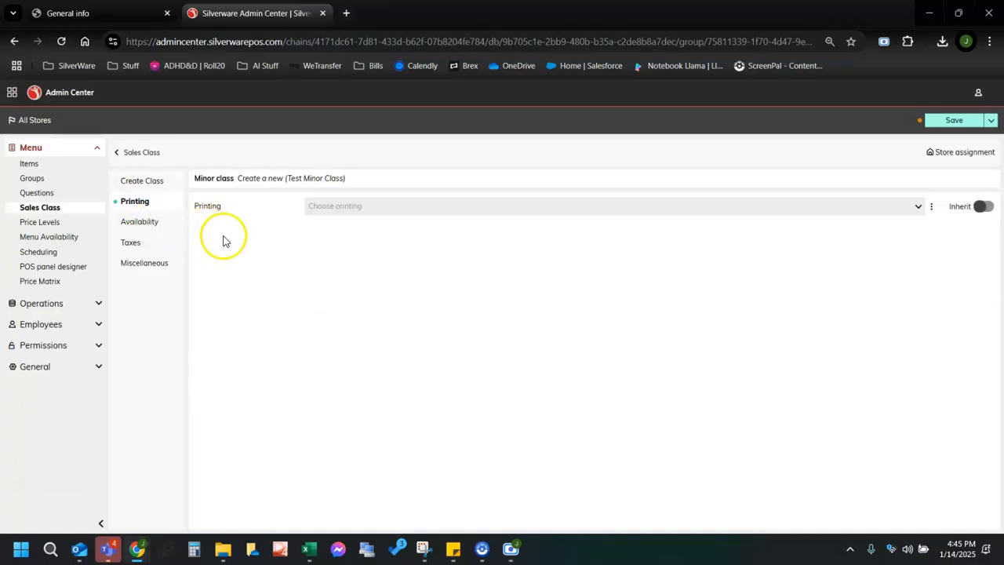
{"action": "left_click", "coordinate": [341, 207]}
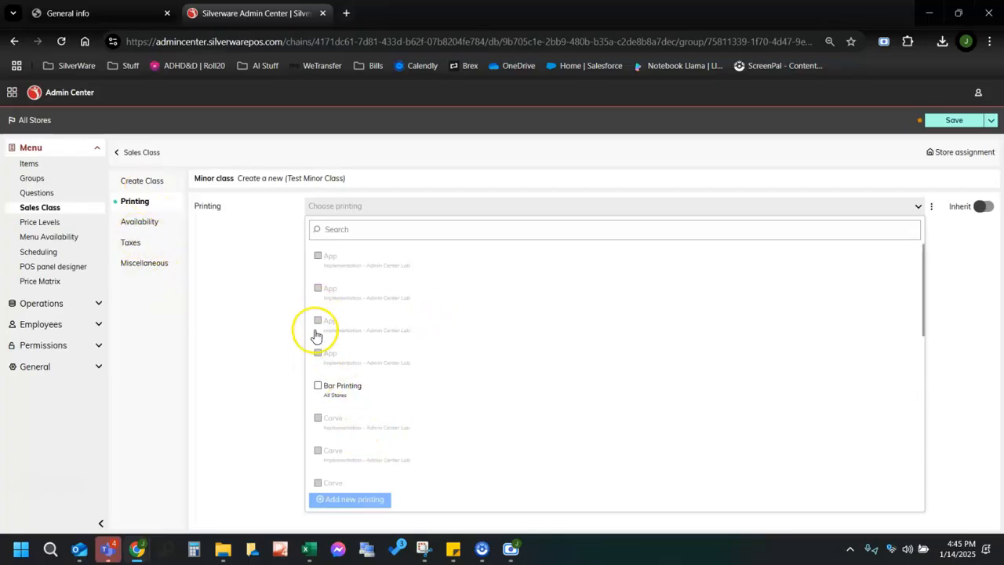
{"action": "left_click", "coordinate": [316, 391]}
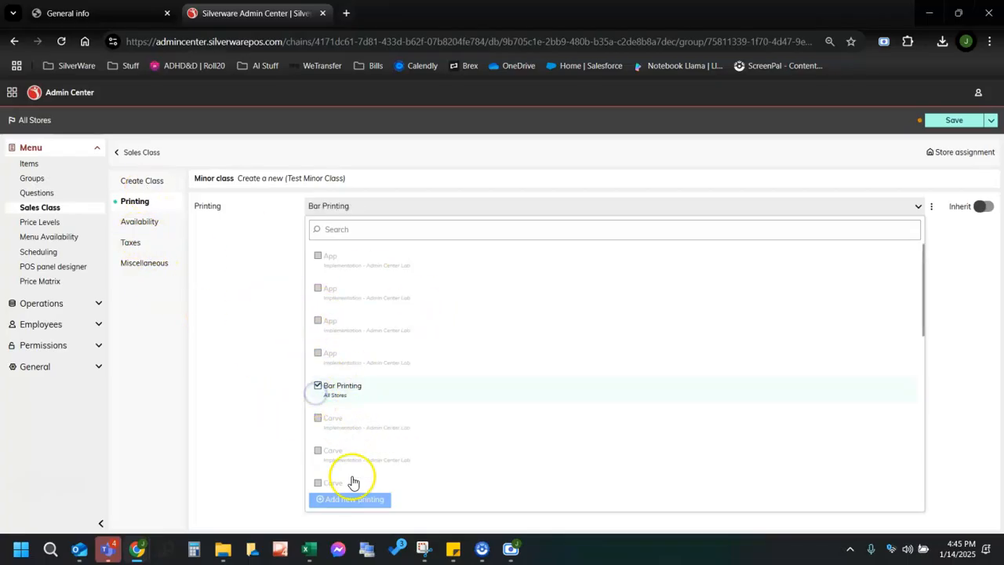
{"action": "left_click", "coordinate": [240, 411]}
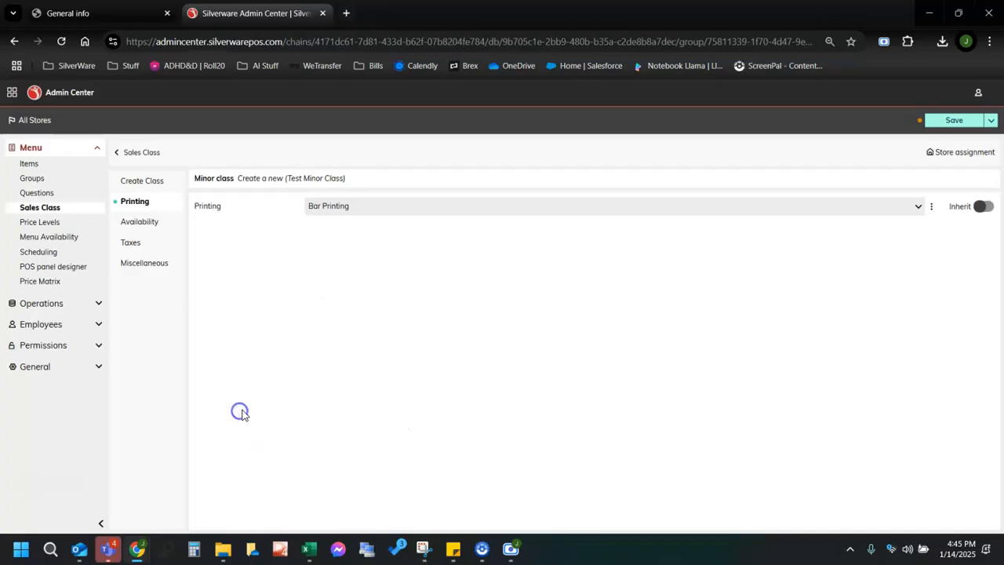
{"action": "left_click", "coordinate": [130, 222]}
{"action": "left_click", "coordinate": [129, 245]}
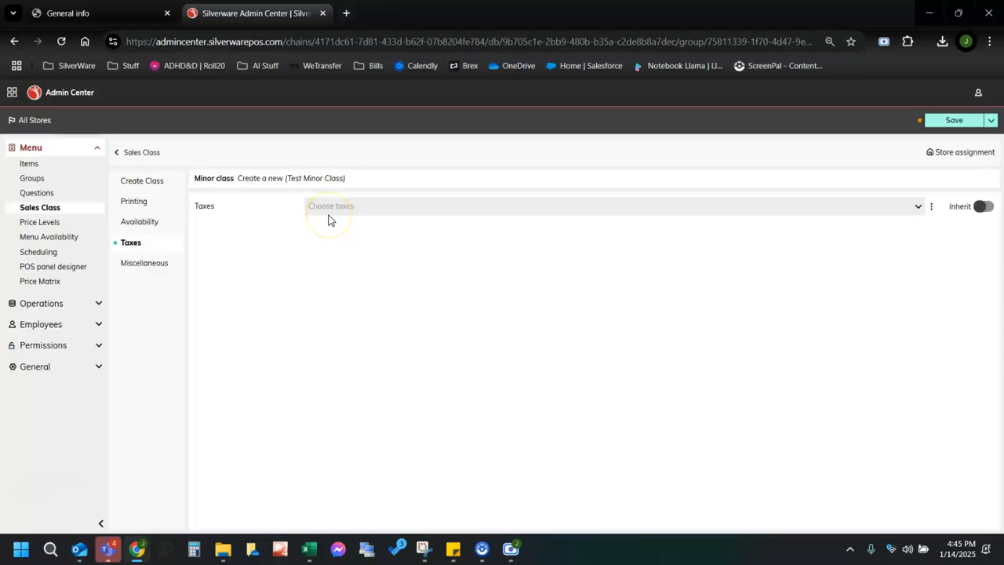
{"action": "left_click", "coordinate": [155, 264]}
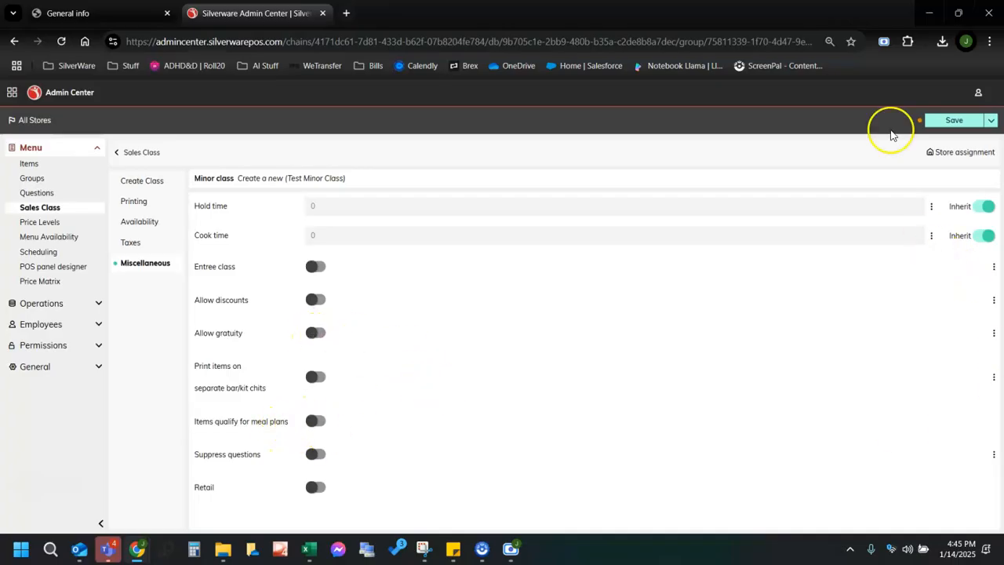
{"action": "left_click", "coordinate": [928, 120]}
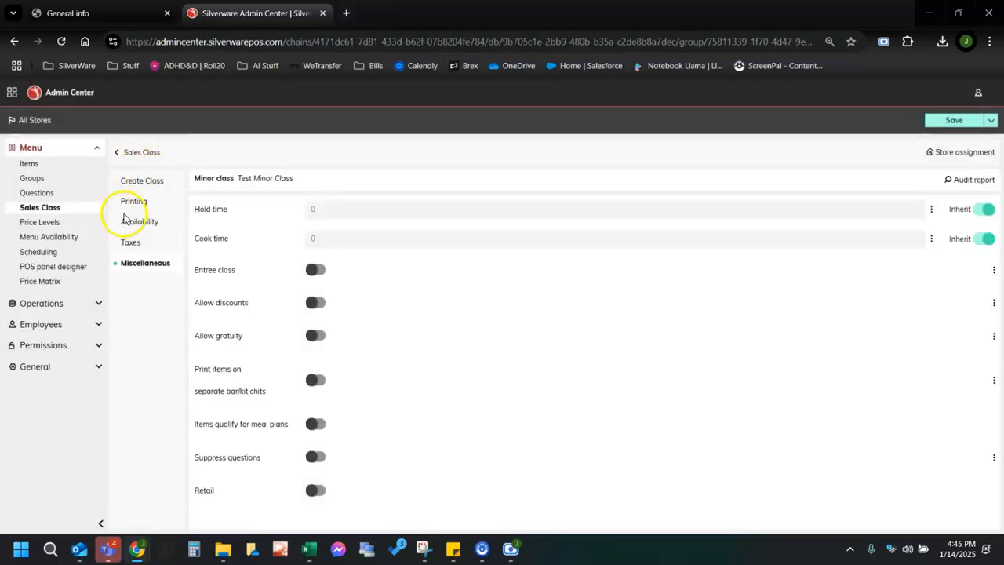
Look over the existing Price Levels and Scheduling lists.
{"action": "left_click", "coordinate": [47, 223]}
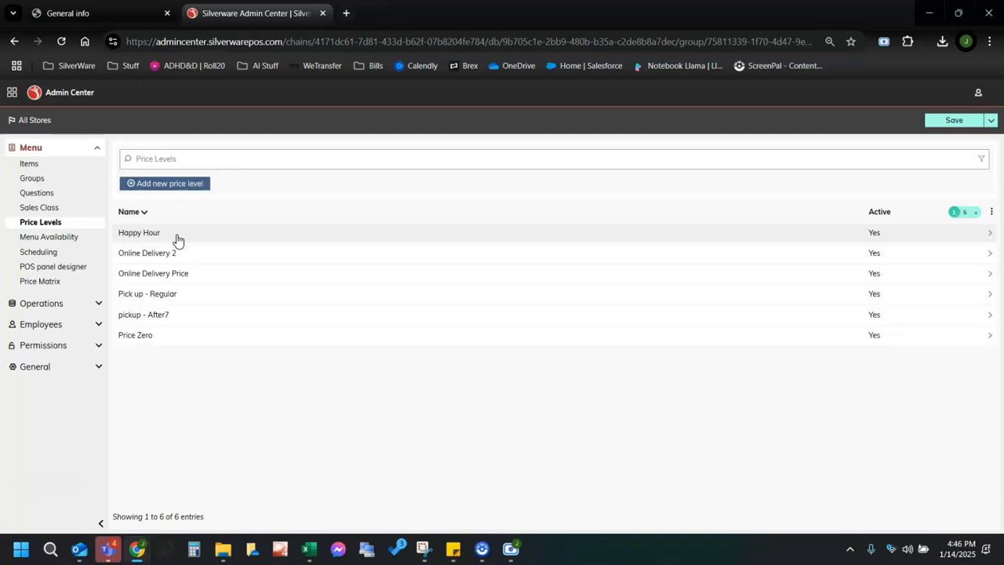
{"action": "left_click", "coordinate": [39, 252]}
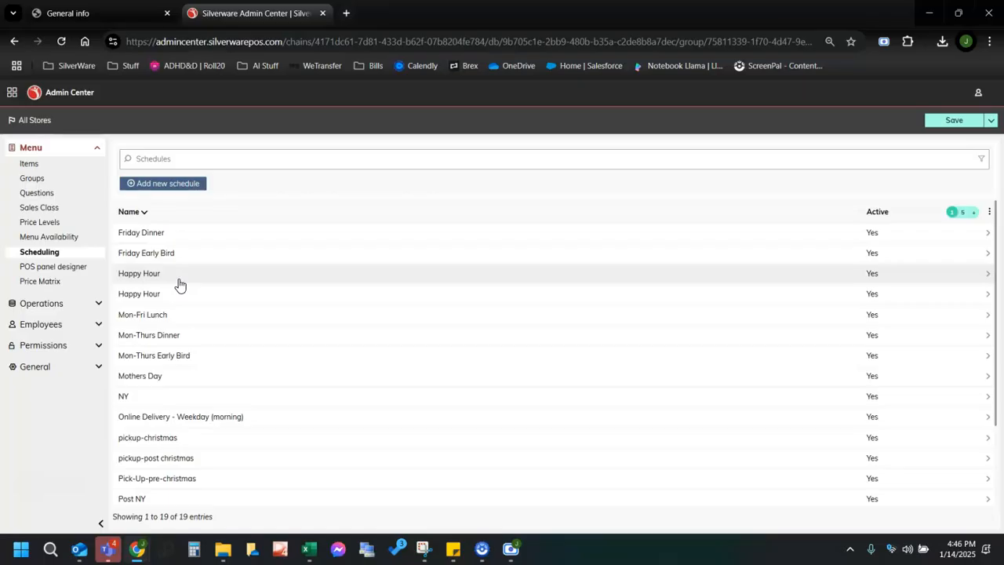
{"action": "left_click", "coordinate": [182, 361]}
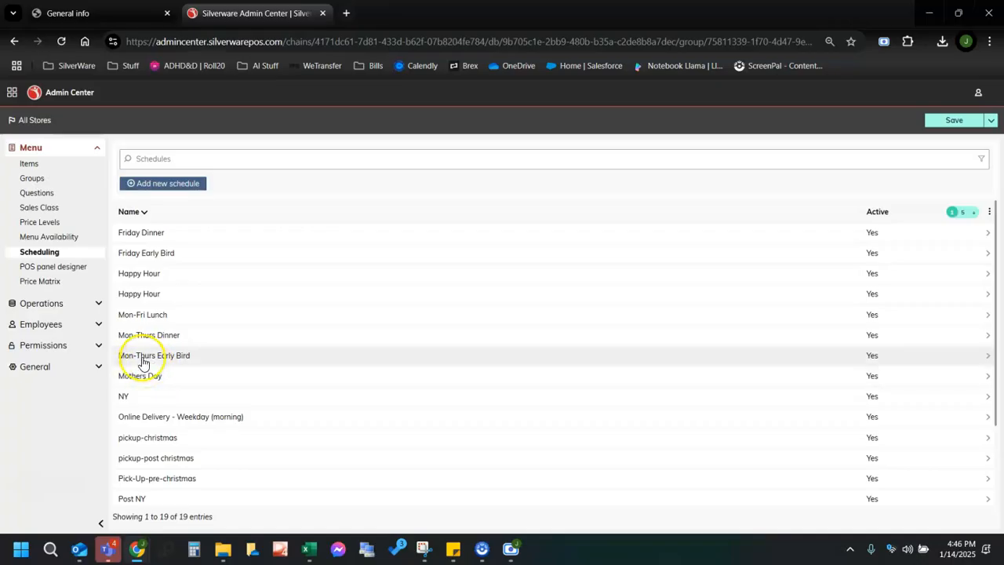
Create and save a price level named 'Test Price Level', then go to Scheduling.
{"action": "left_click", "coordinate": [39, 222]}
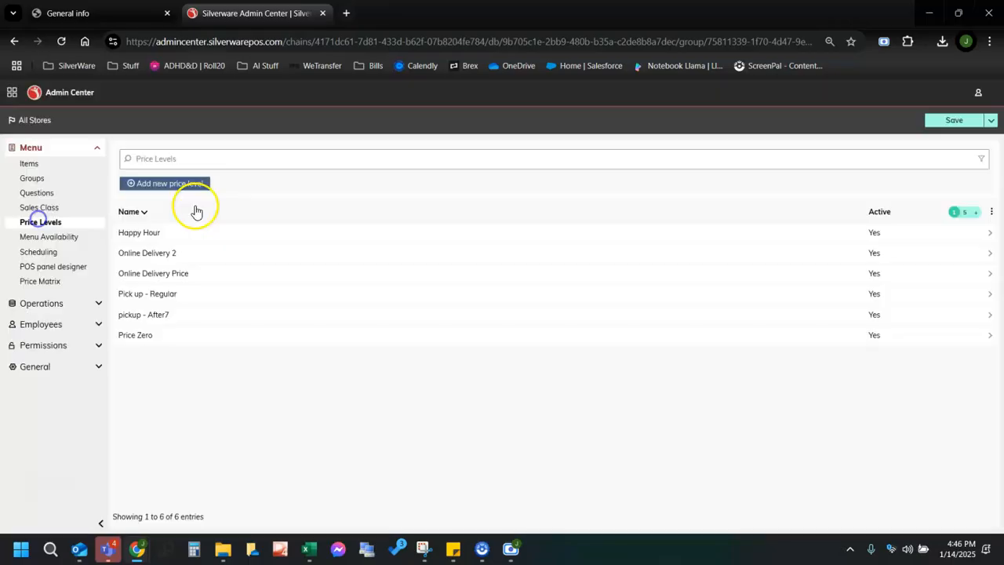
{"action": "left_click", "coordinate": [171, 184]}
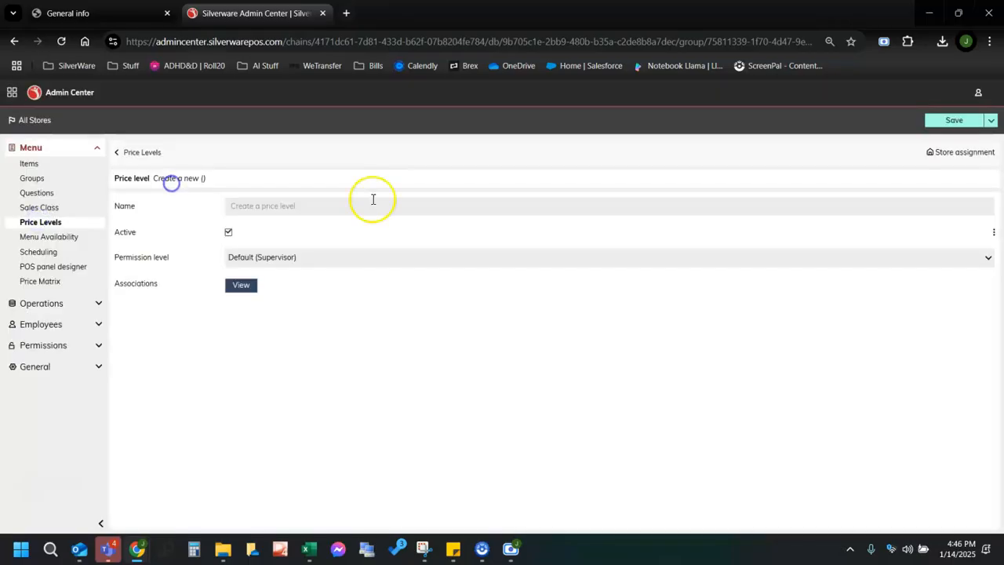
{"action": "left_click", "coordinate": [277, 205]}
{"action": "type", "text": "Test Price Level"}
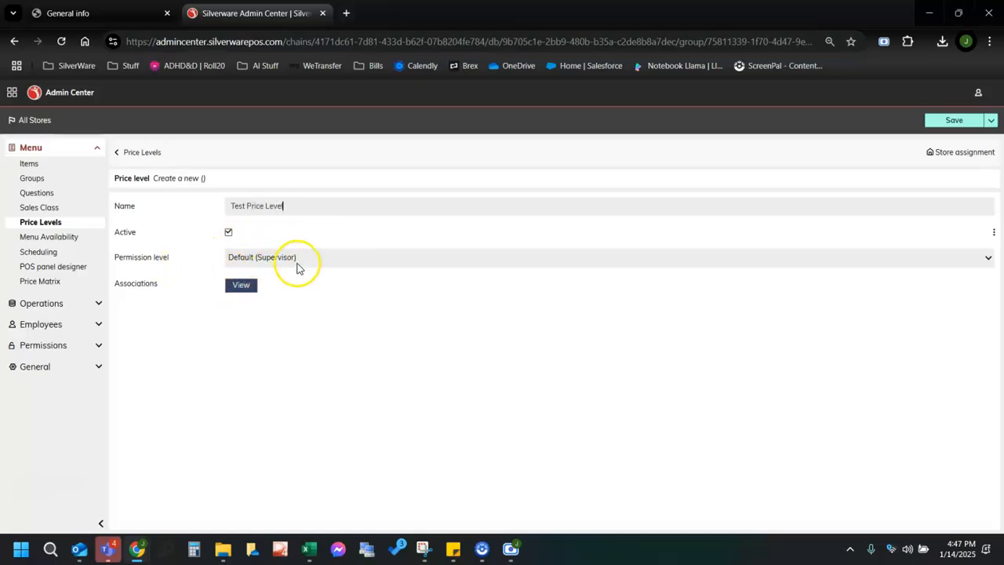
{"action": "left_click", "coordinate": [941, 120]}
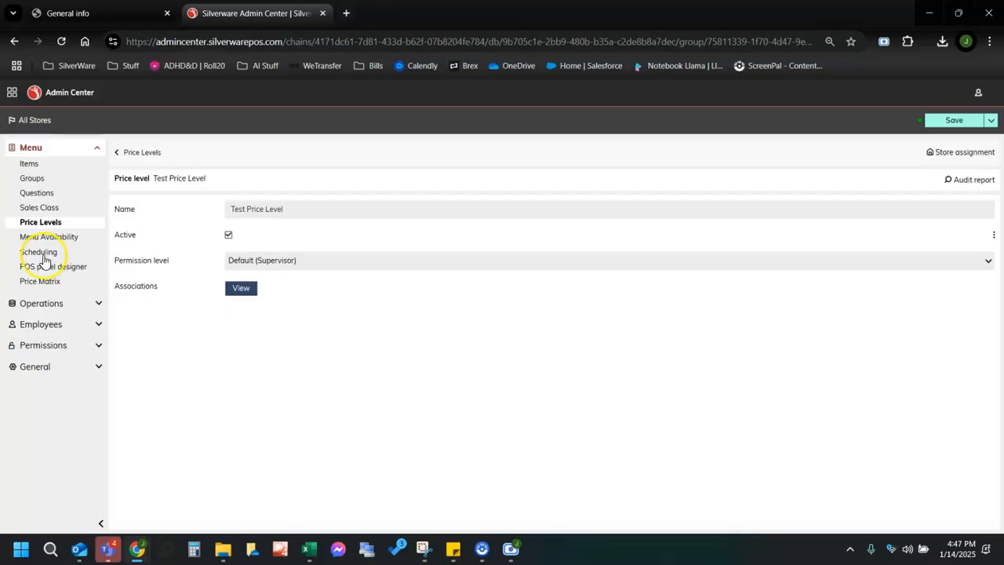
{"action": "left_click", "coordinate": [43, 254]}
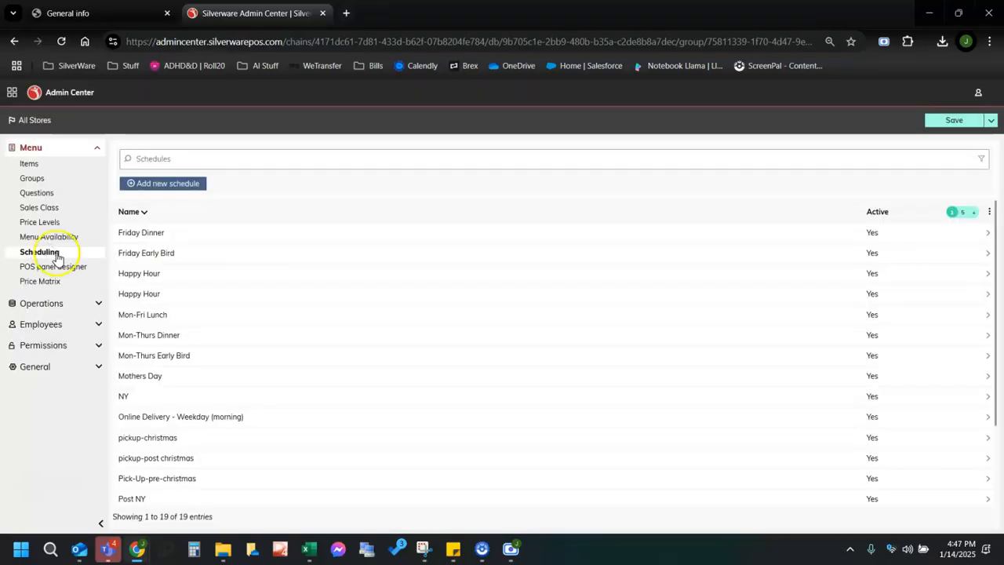
Start a new schedule with start date Jan 15 2025 and end date Jan 17 2025.
{"action": "left_click", "coordinate": [153, 184]}
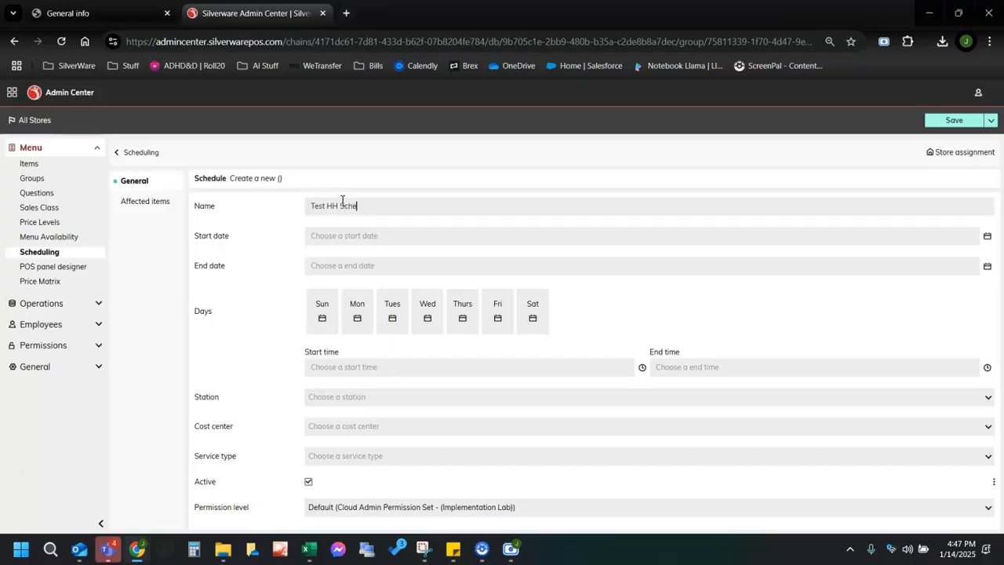
{"action": "left_click", "coordinate": [410, 234]}
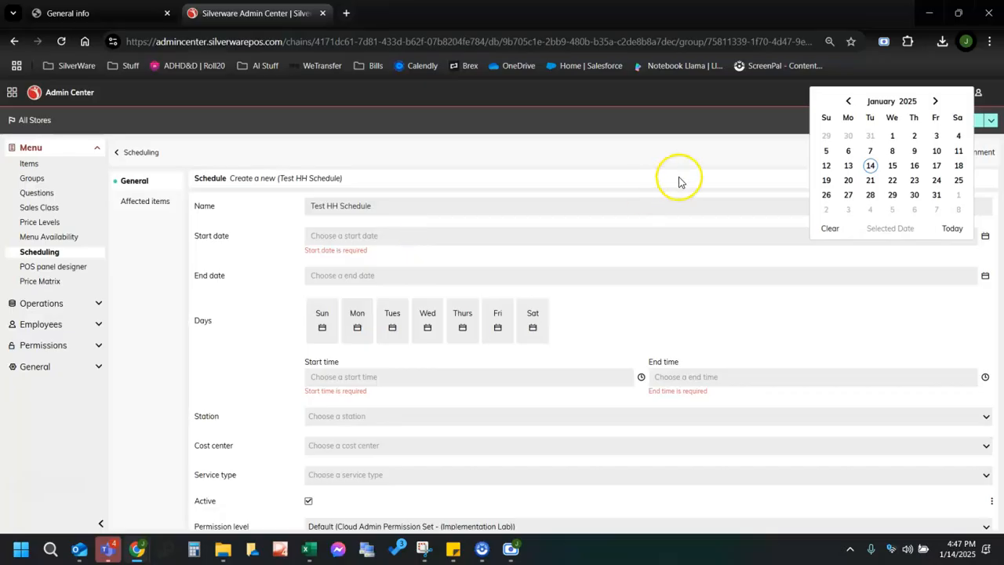
{"action": "left_click", "coordinate": [892, 165]}
{"action": "left_click", "coordinate": [409, 269]}
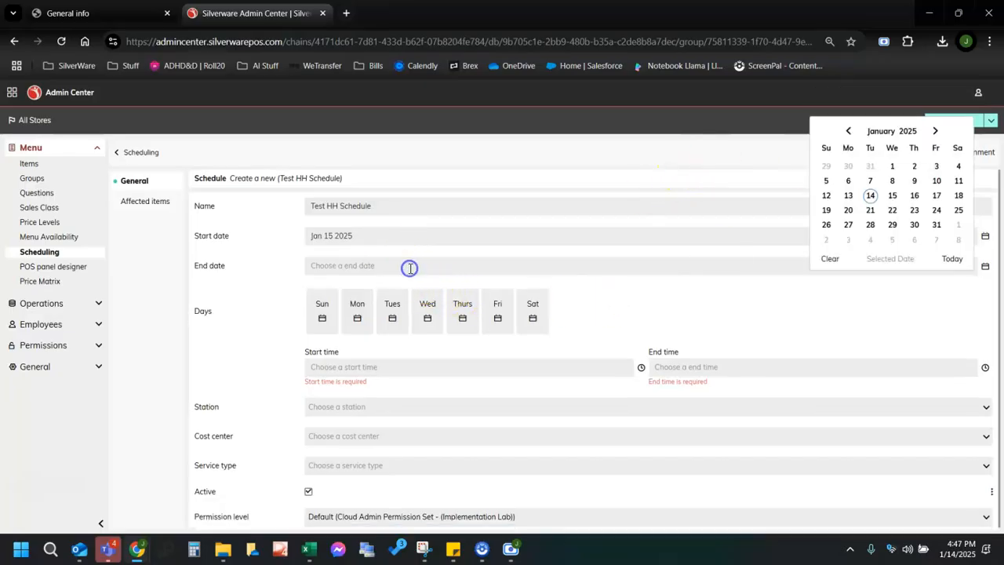
{"action": "left_click", "coordinate": [935, 196]}
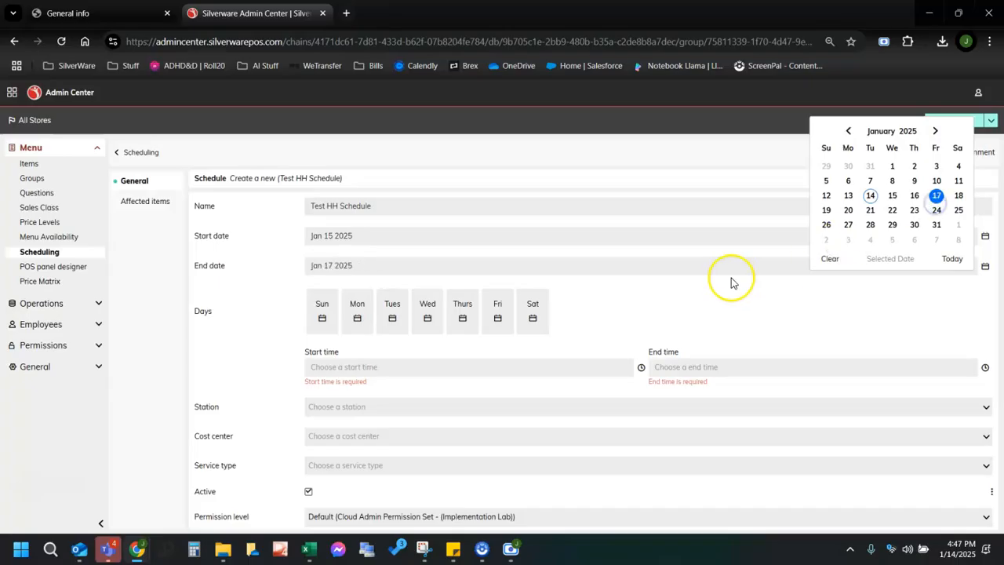
{"action": "left_click", "coordinate": [695, 311]}
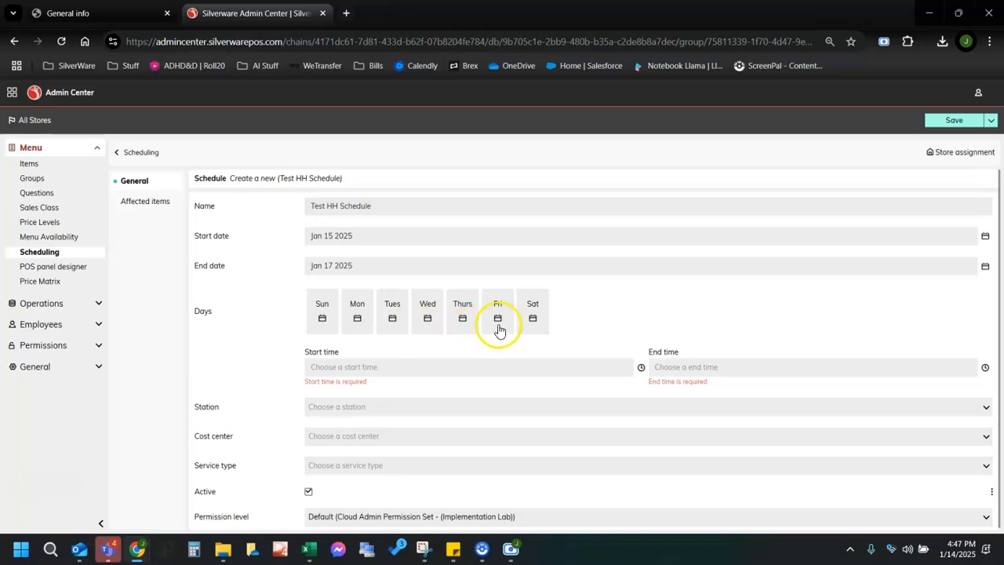
Include Monday through Friday as the schedule's active days.
{"action": "scroll", "coordinate": [570, 341], "scroll_direction": "down", "scroll_amount": 1}
{"action": "left_click", "coordinate": [357, 310]}
{"action": "left_click", "coordinate": [393, 310]}
{"action": "left_click", "coordinate": [429, 310]}
{"action": "left_click", "coordinate": [463, 310]}
{"action": "left_click", "coordinate": [497, 314]}
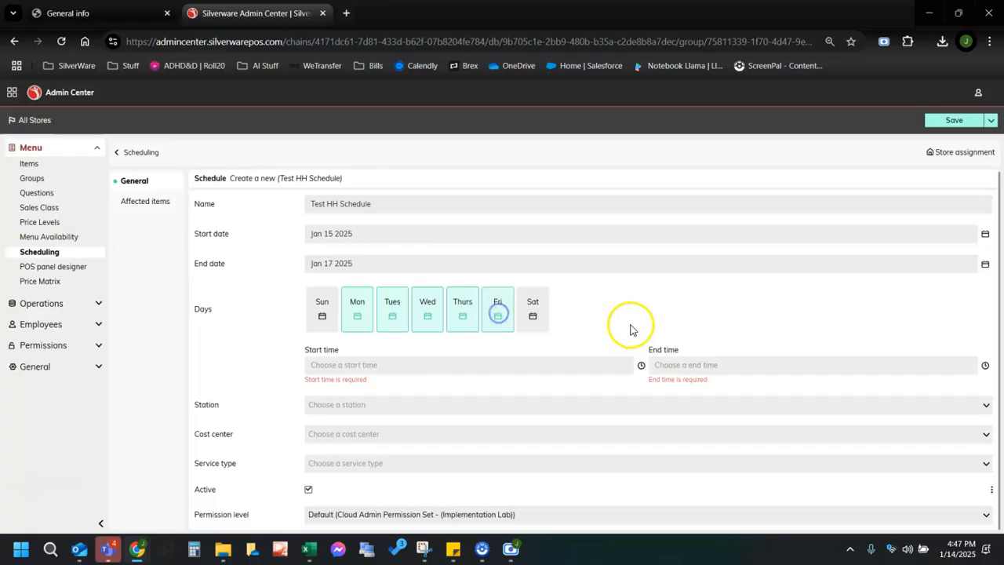
Set the schedule's time window from 05:00 PM to 07:00 PM.
{"action": "left_click", "coordinate": [368, 365]}
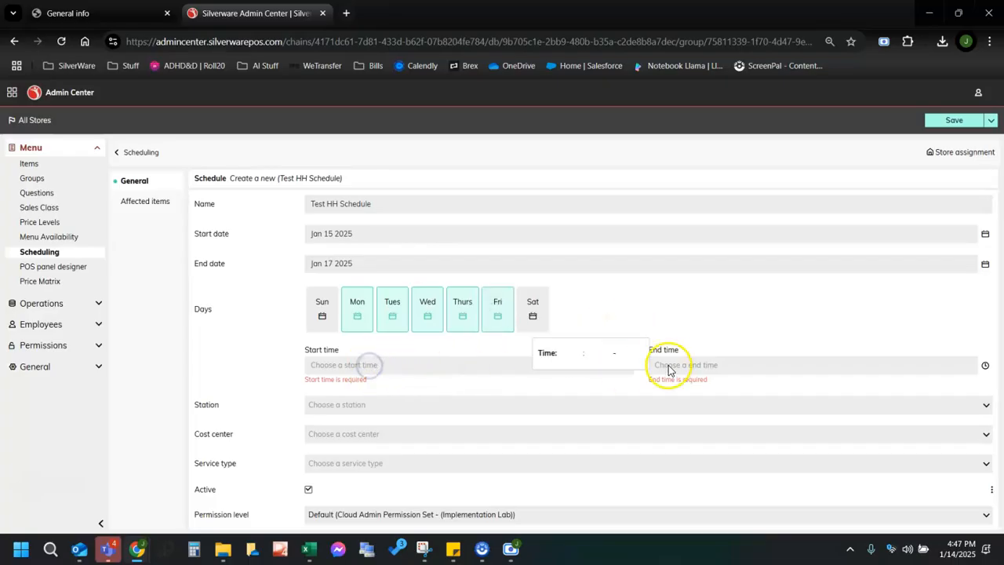
{"action": "left_click", "coordinate": [577, 360]}
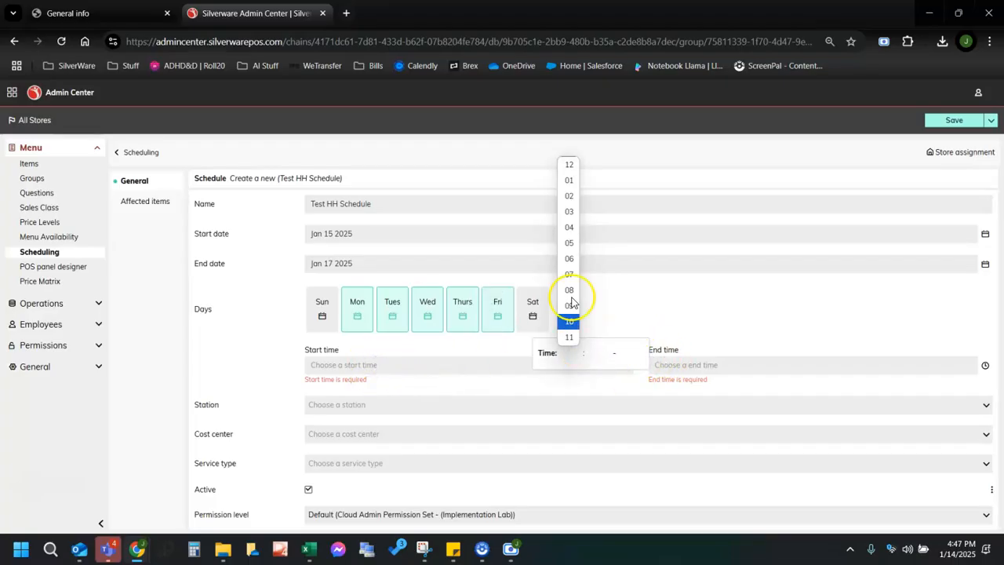
{"action": "left_click", "coordinate": [570, 243]}
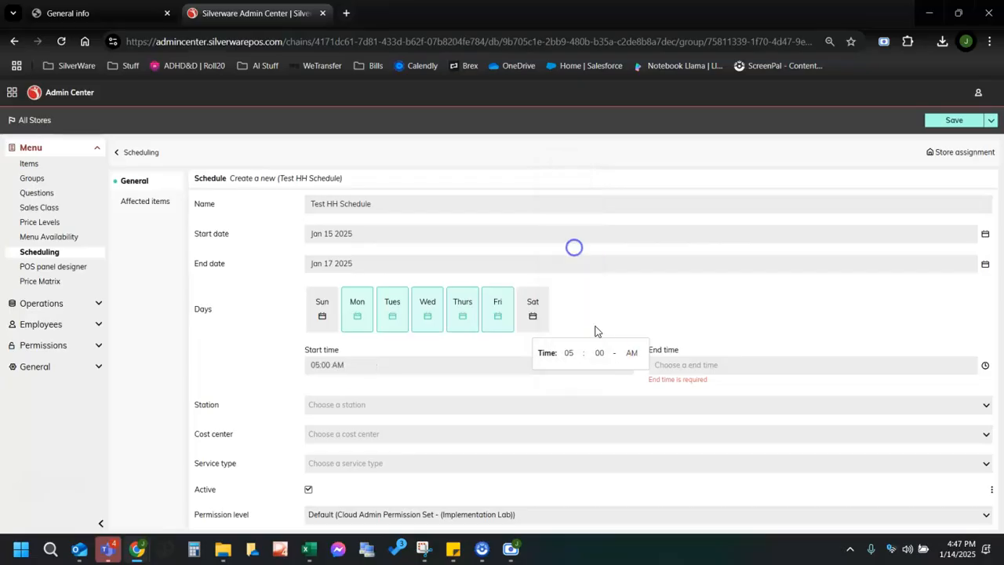
{"action": "left_click", "coordinate": [630, 352]}
{"action": "left_click", "coordinate": [632, 385]}
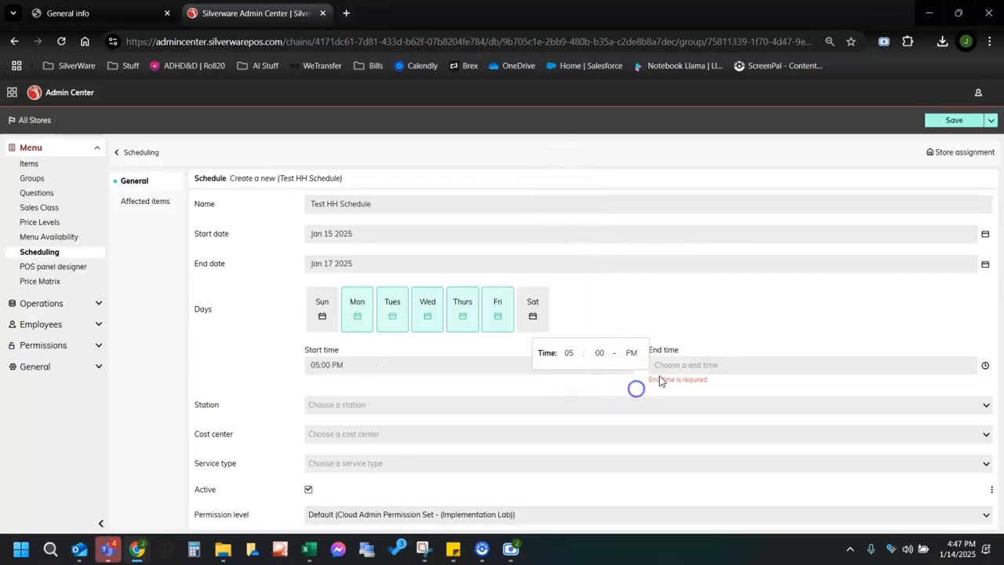
{"action": "left_click", "coordinate": [679, 365]}
{"action": "left_click", "coordinate": [915, 353]}
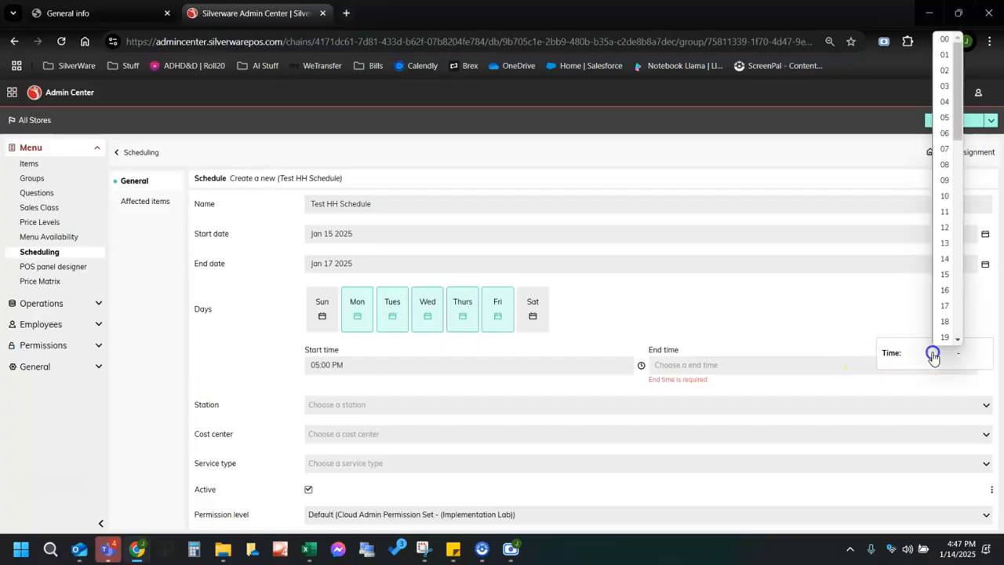
{"action": "left_click", "coordinate": [913, 274]}
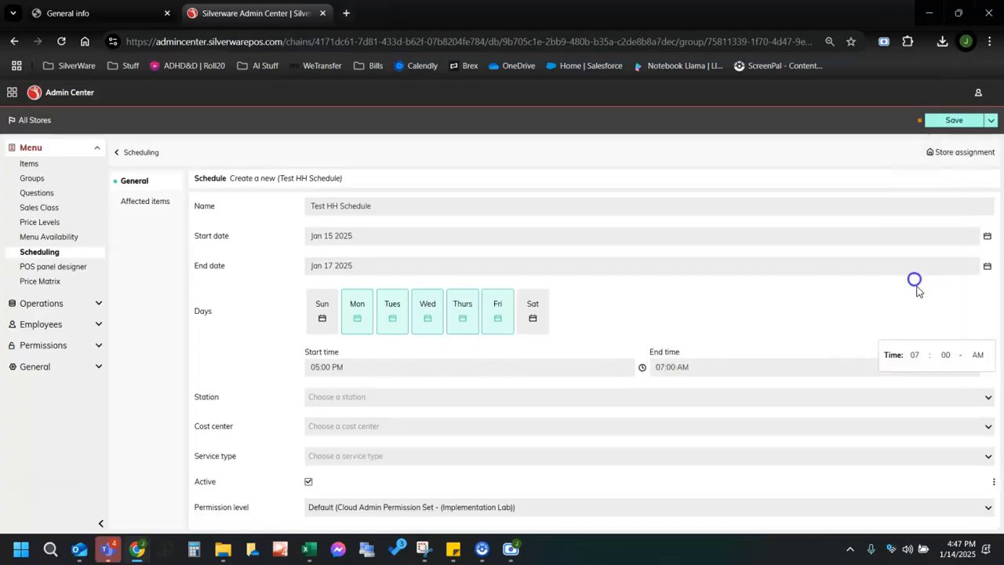
{"action": "left_click", "coordinate": [976, 357]}
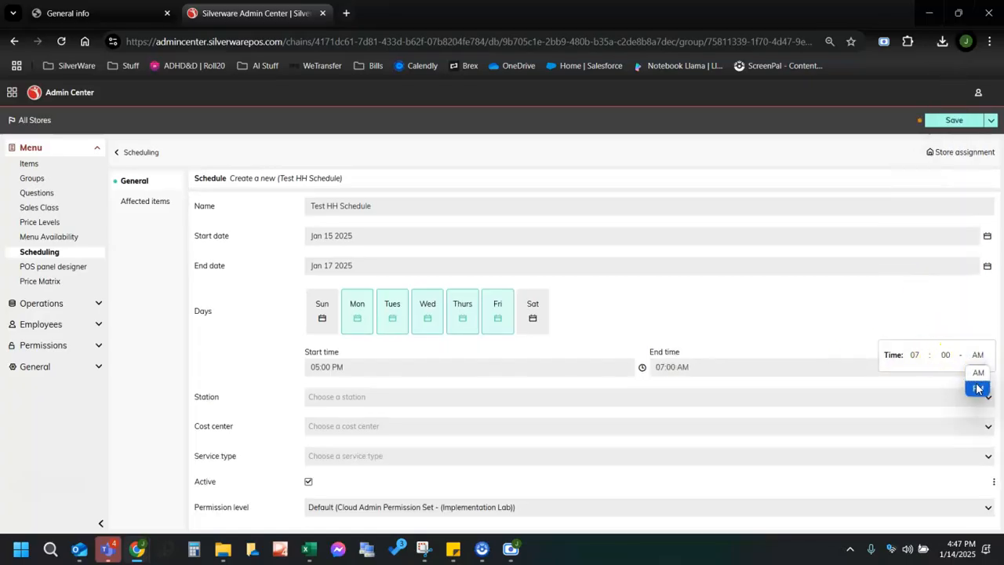
{"action": "left_click", "coordinate": [978, 387]}
{"action": "left_click", "coordinate": [790, 308]}
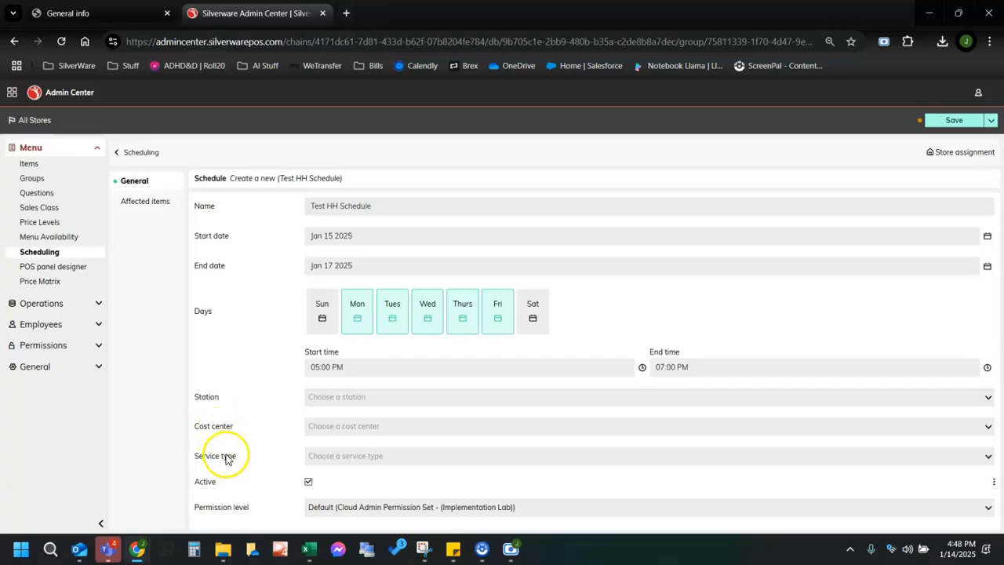
{"action": "left_click", "coordinate": [123, 206]}
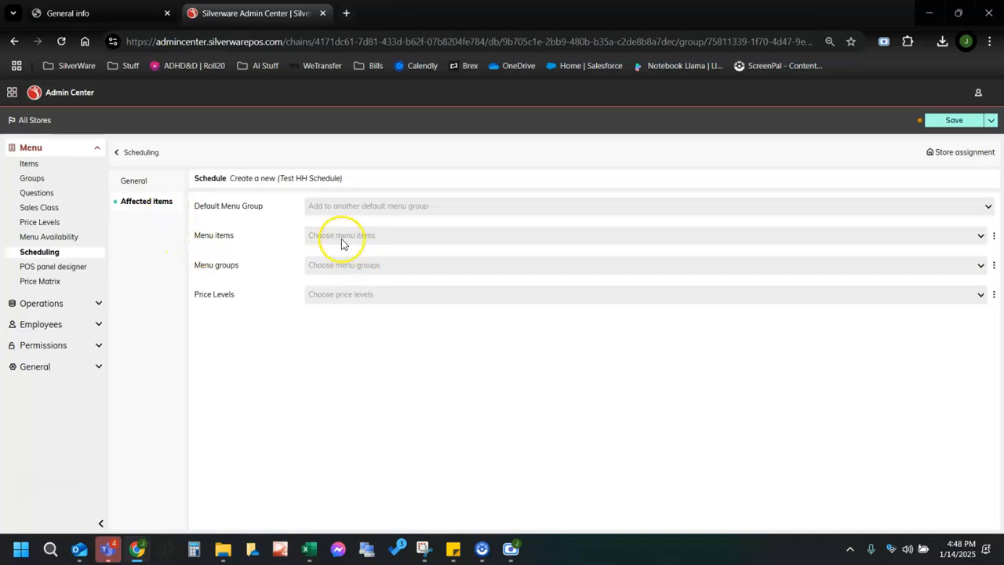
Check Test Price Level under Price Levels and the fourth Food group under Menu groups.
{"action": "left_click", "coordinate": [333, 296]}
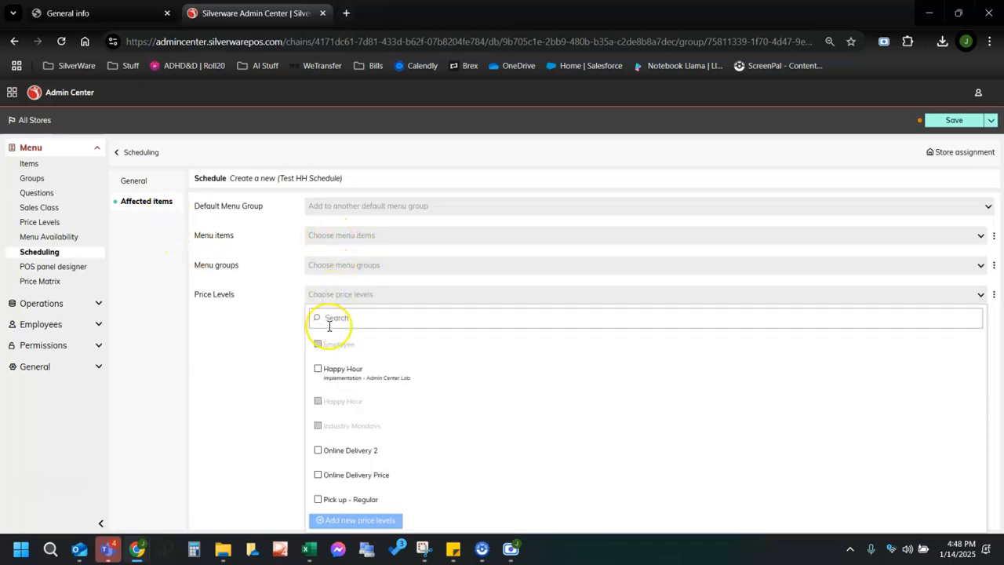
{"action": "scroll", "coordinate": [420, 451], "scroll_direction": "down", "scroll_amount": 2}
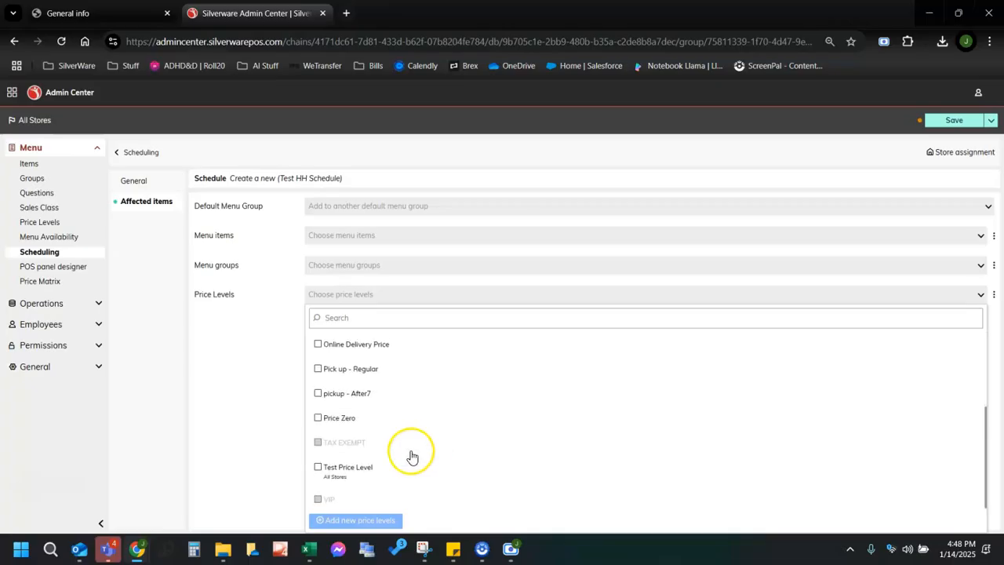
{"action": "left_click", "coordinate": [350, 468]}
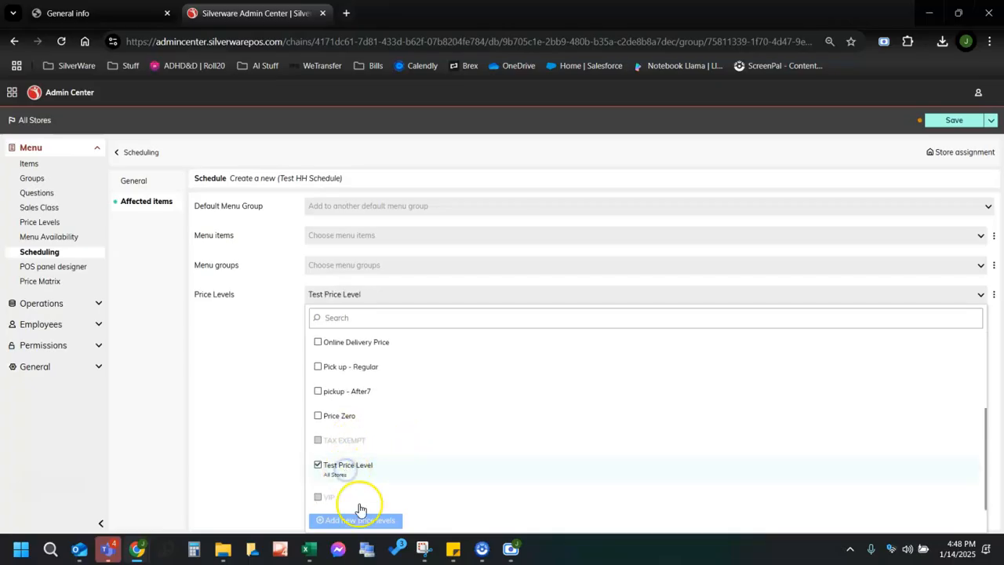
{"action": "left_click", "coordinate": [265, 470]}
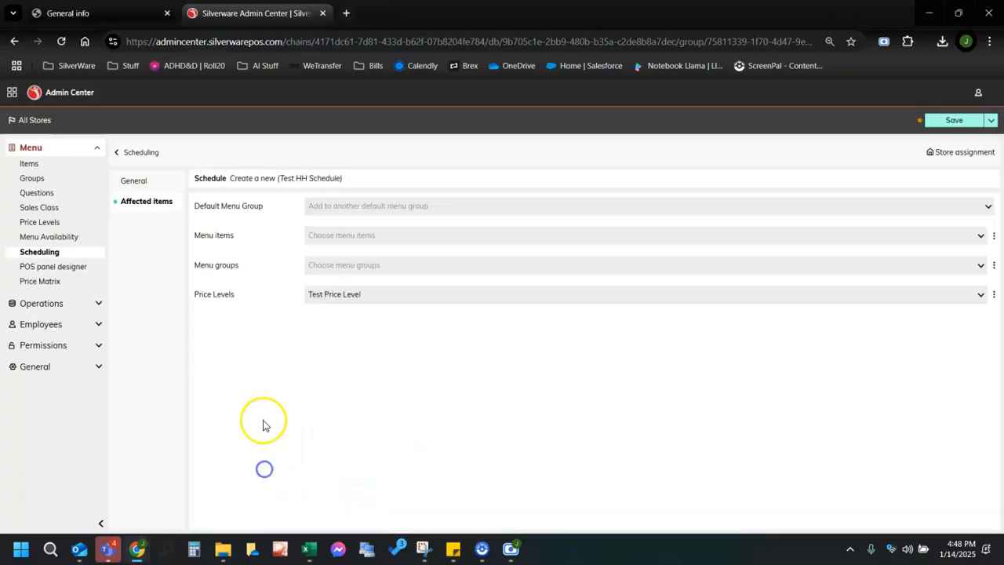
{"action": "left_click", "coordinate": [323, 266]}
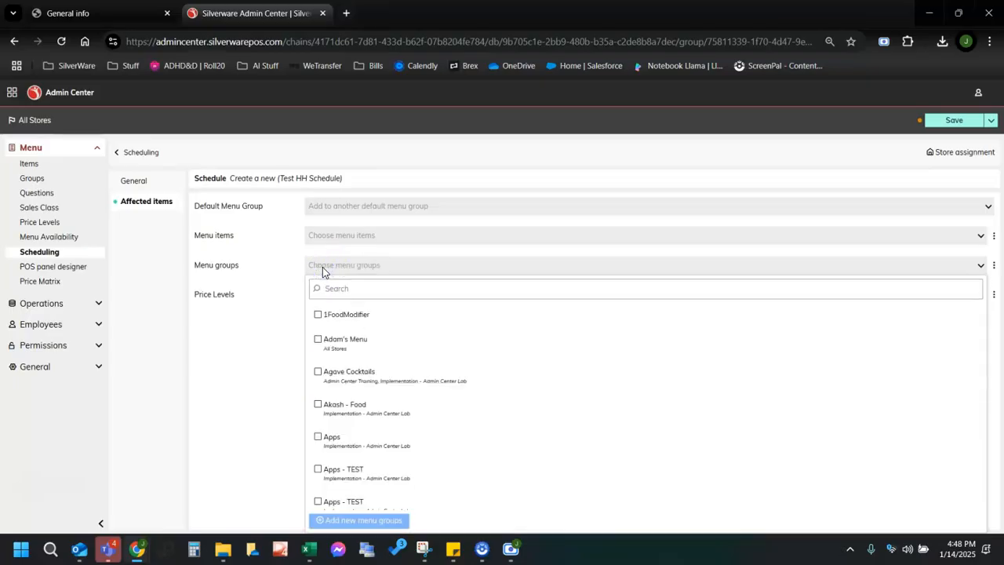
{"action": "left_click", "coordinate": [352, 409]}
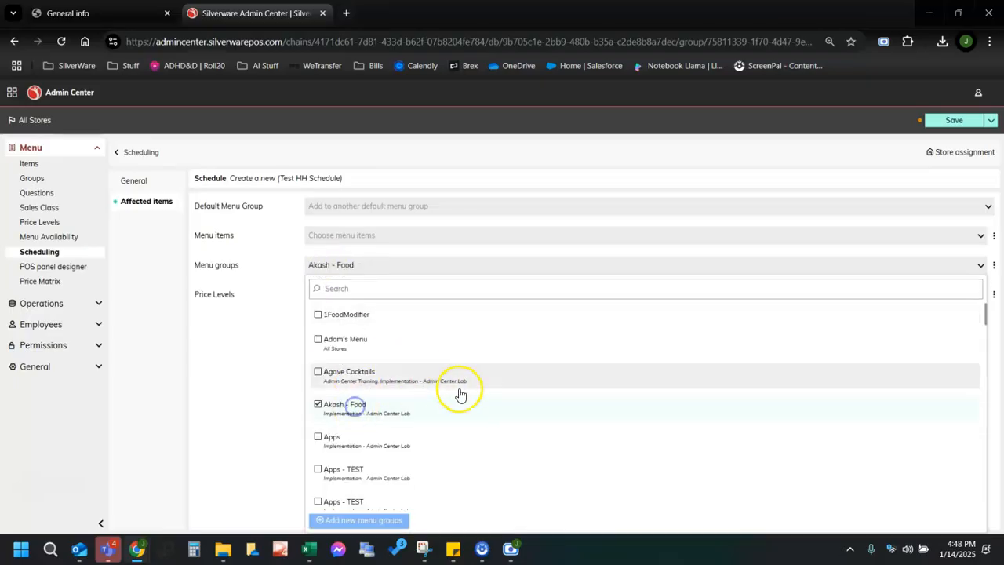
{"action": "left_click", "coordinate": [240, 360]}
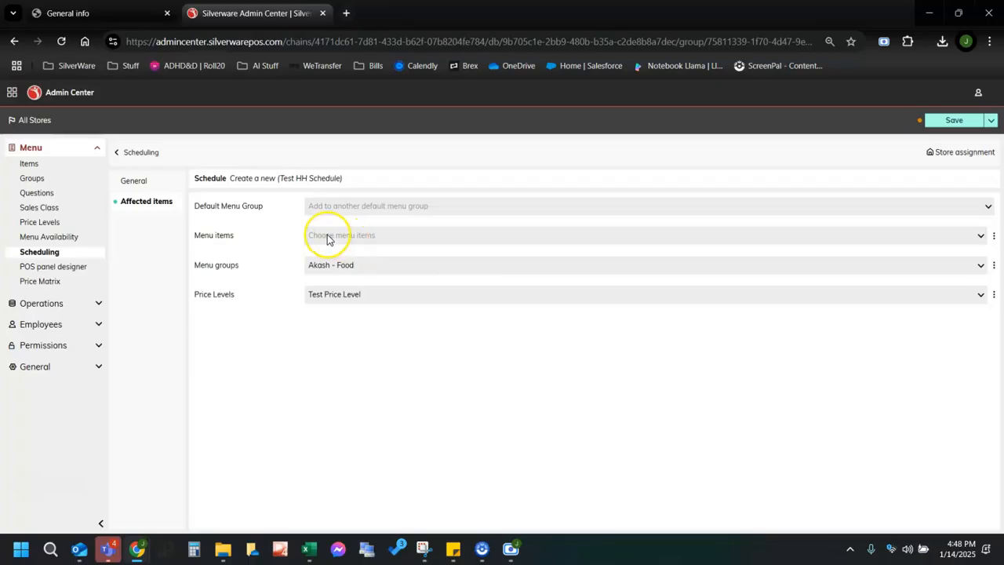
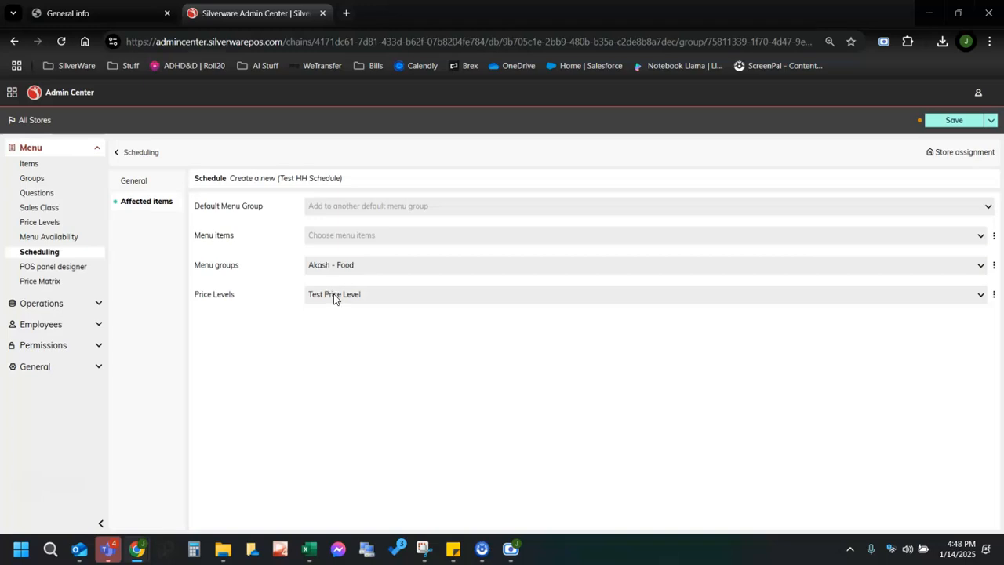
Save the Test HH Schedule with its Food menu group and Test Price Level.
{"action": "left_click", "coordinate": [954, 121]}
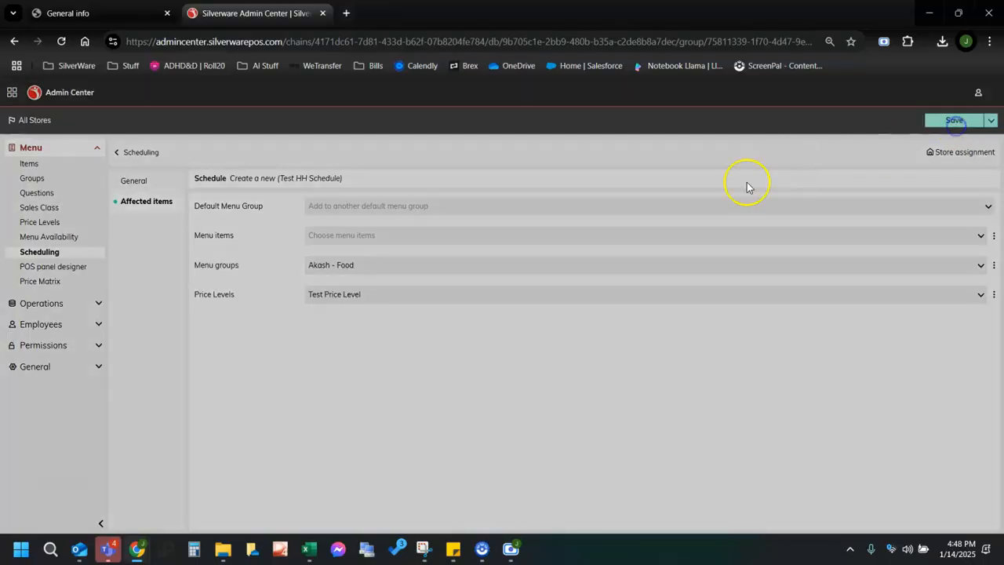
Start a new POS button style called Test Red Button.
{"action": "left_click", "coordinate": [63, 270]}
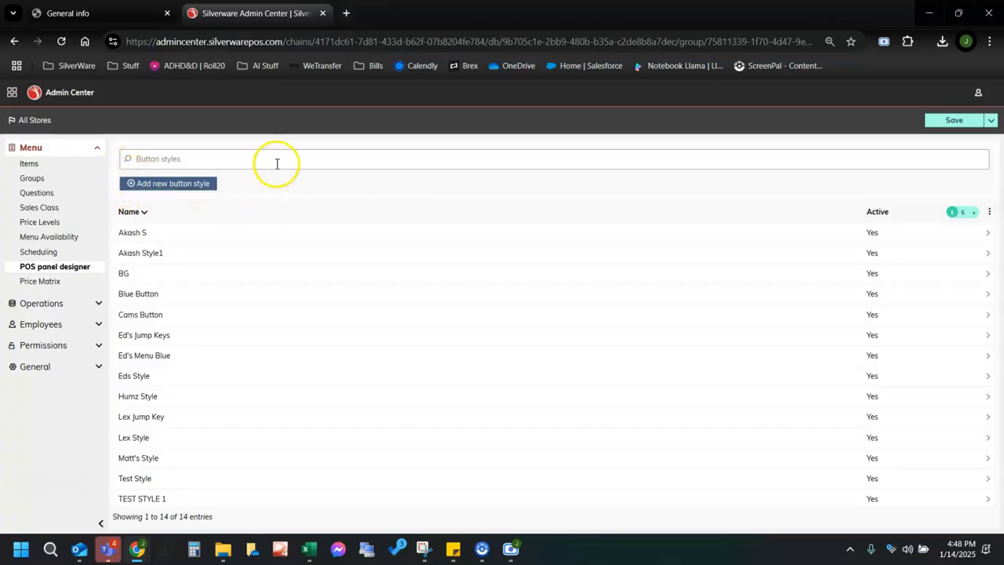
{"action": "scroll", "coordinate": [157, 439], "scroll_direction": "down", "scroll_amount": 1}
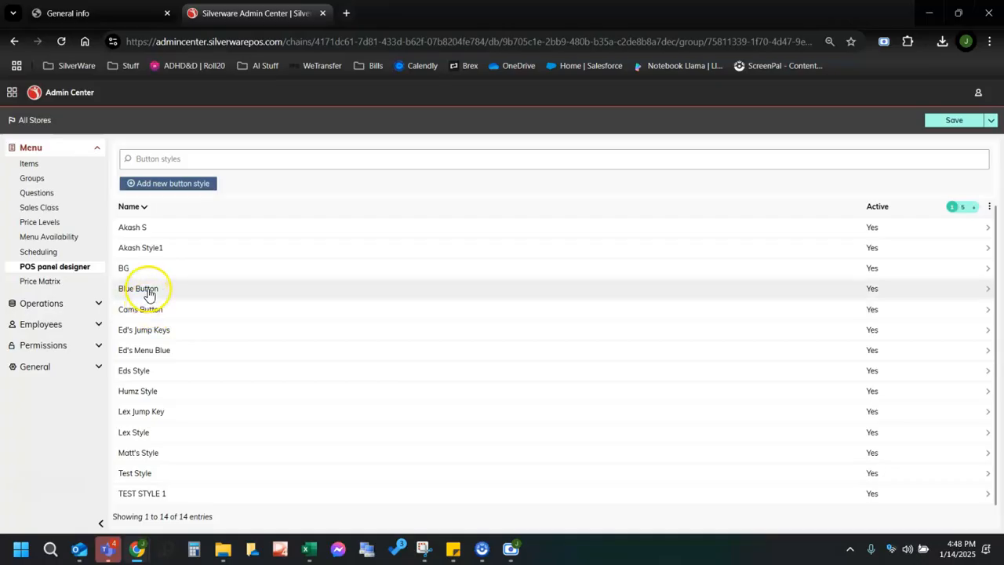
{"action": "left_click", "coordinate": [178, 185]}
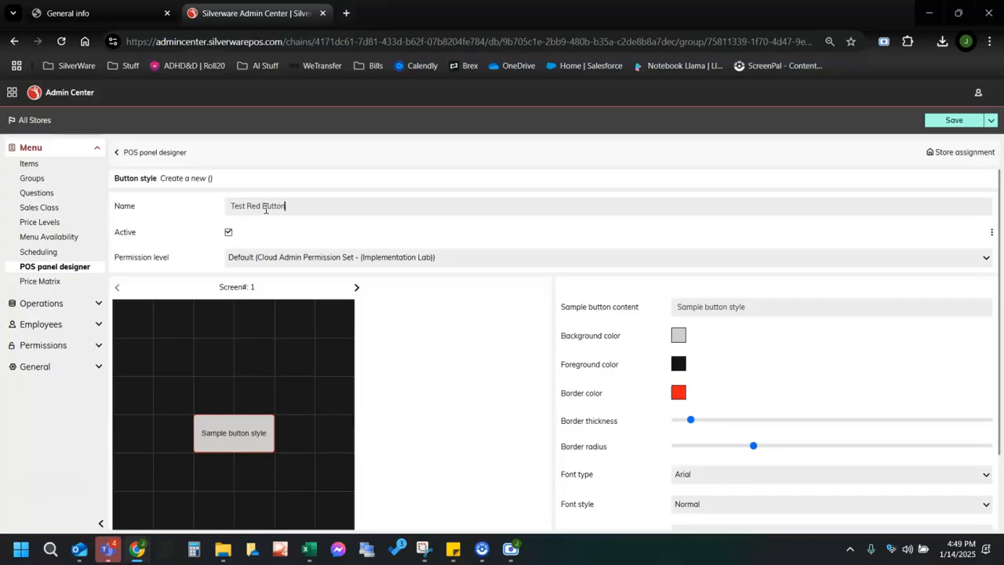
{"action": "scroll", "coordinate": [313, 240], "scroll_direction": "down", "scroll_amount": 1}
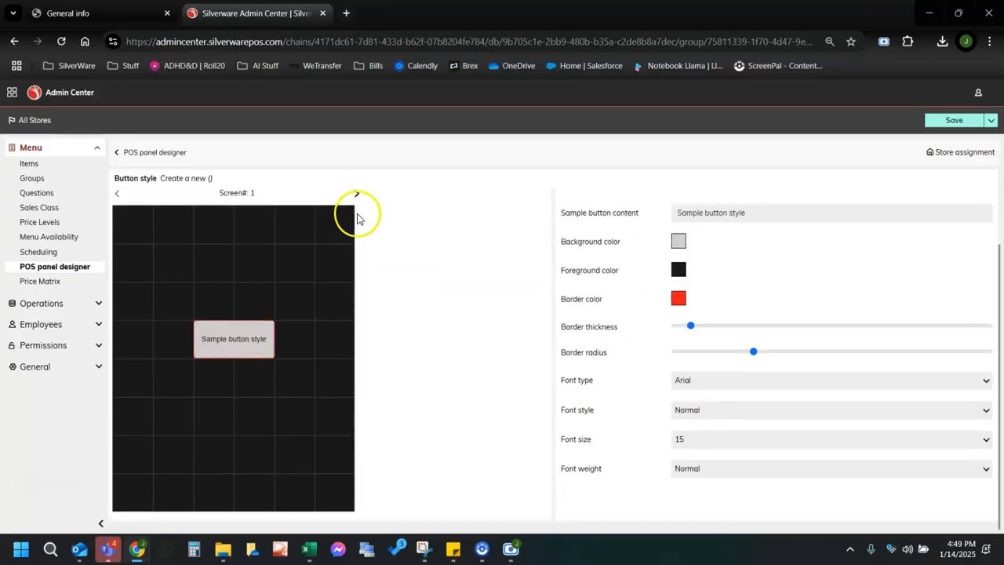
{"action": "scroll", "coordinate": [354, 214], "scroll_direction": "up", "scroll_amount": 1}
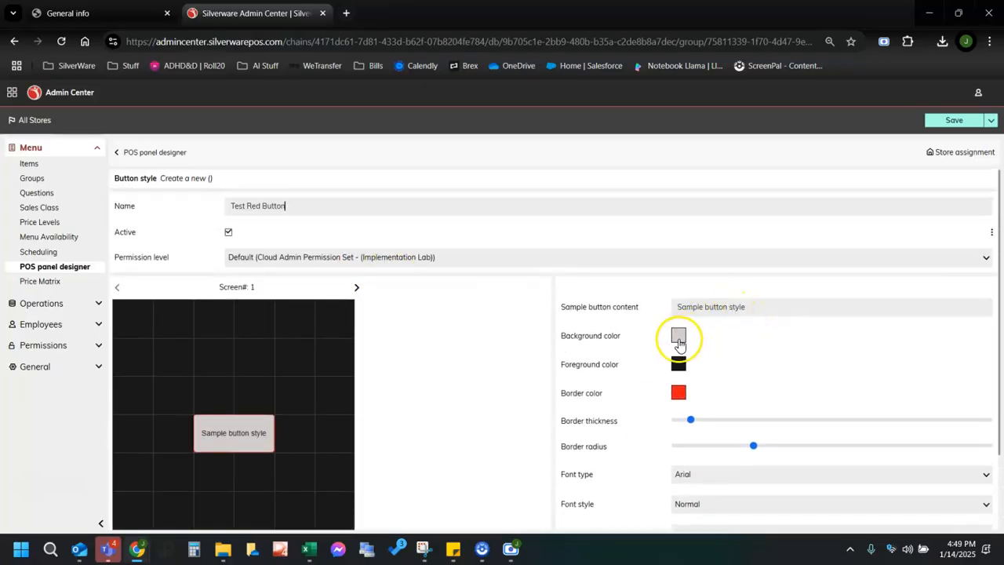
Give the button style a near-black background and white text.
{"action": "left_click", "coordinate": [673, 345]}
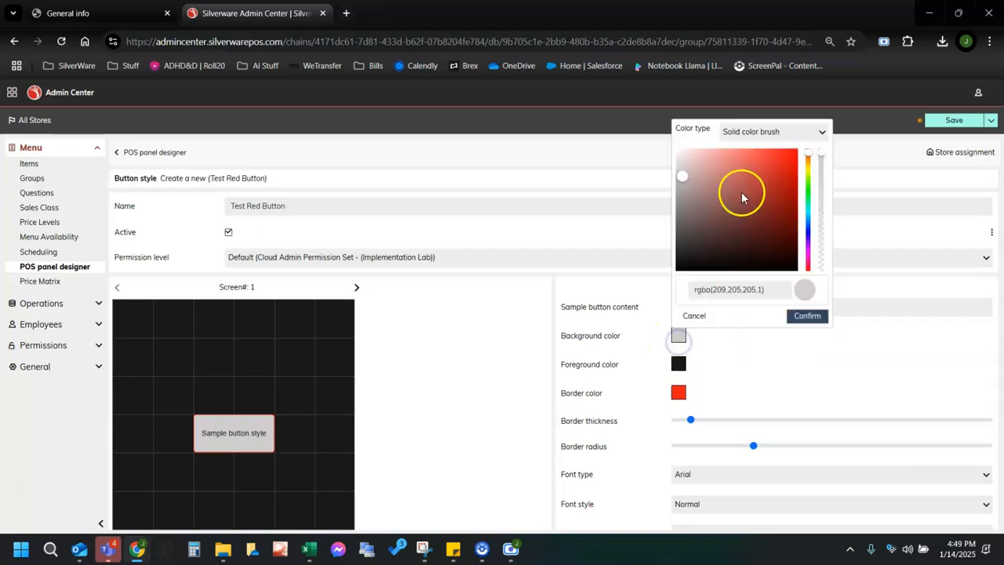
{"action": "left_click_drag", "start_coordinate": [774, 264], "coordinate": [794, 269]}
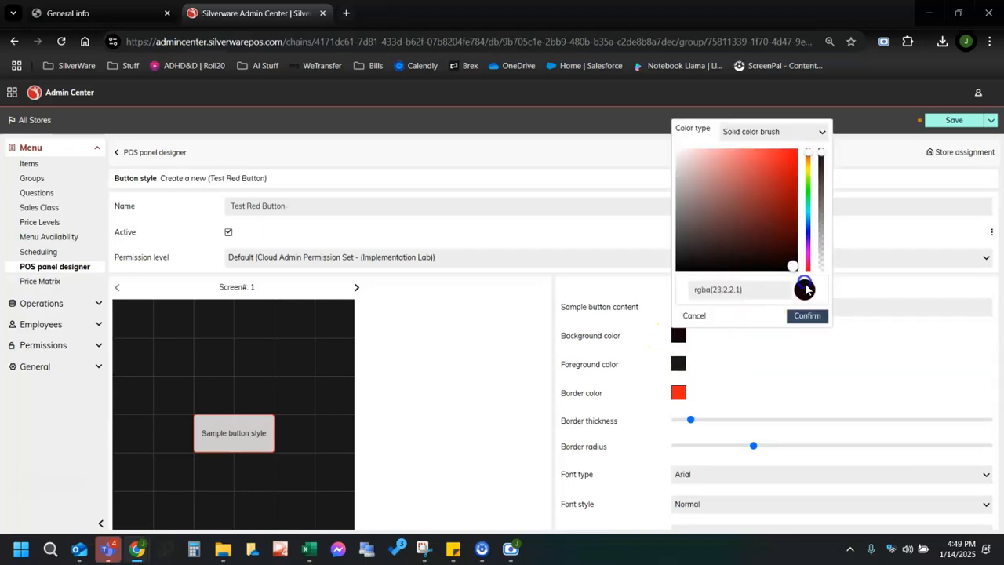
{"action": "left_click", "coordinate": [806, 315]}
{"action": "left_click", "coordinate": [675, 366]}
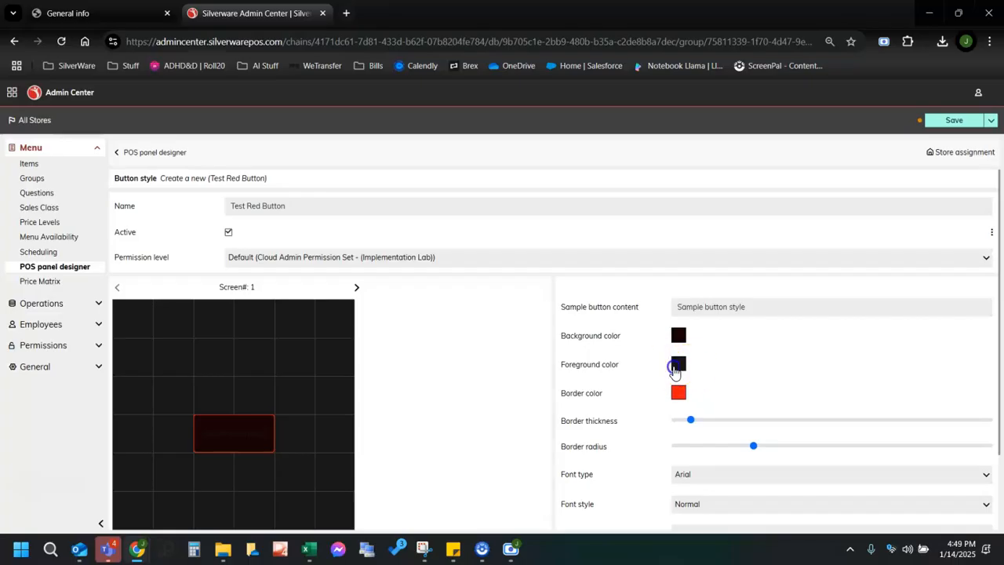
{"action": "left_click_drag", "start_coordinate": [679, 293], "coordinate": [661, 170]}
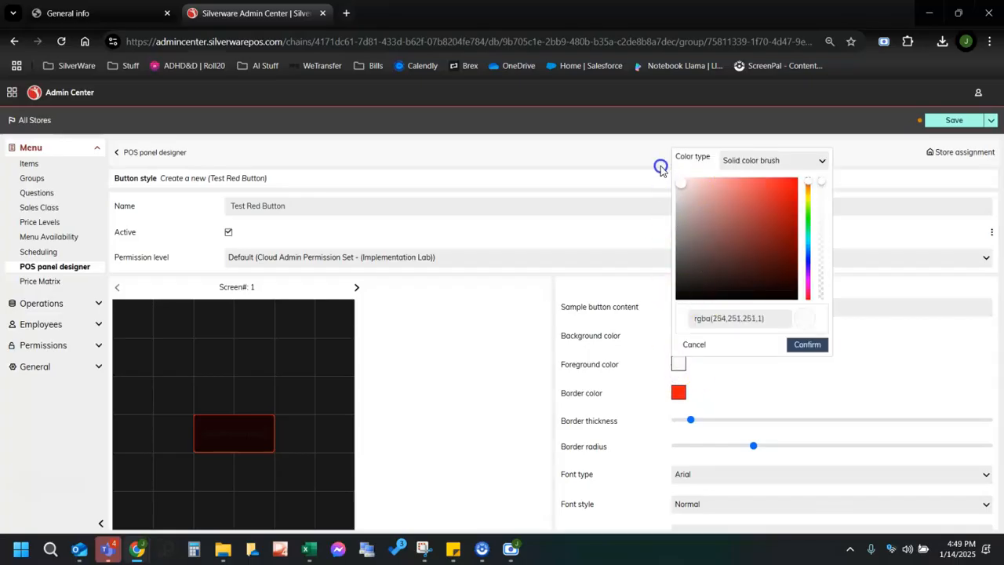
{"action": "left_click", "coordinate": [807, 344]}
Make the border slightly thicker and the corners rounder, then save Test Red Button.
{"action": "scroll", "coordinate": [753, 355], "scroll_direction": "down", "scroll_amount": 1}
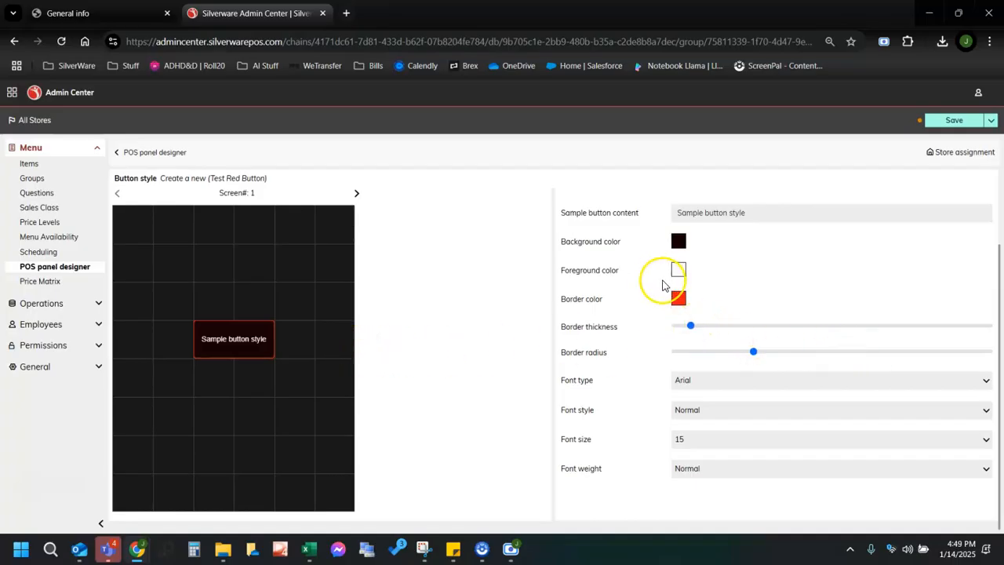
{"action": "left_click", "coordinate": [707, 327]}
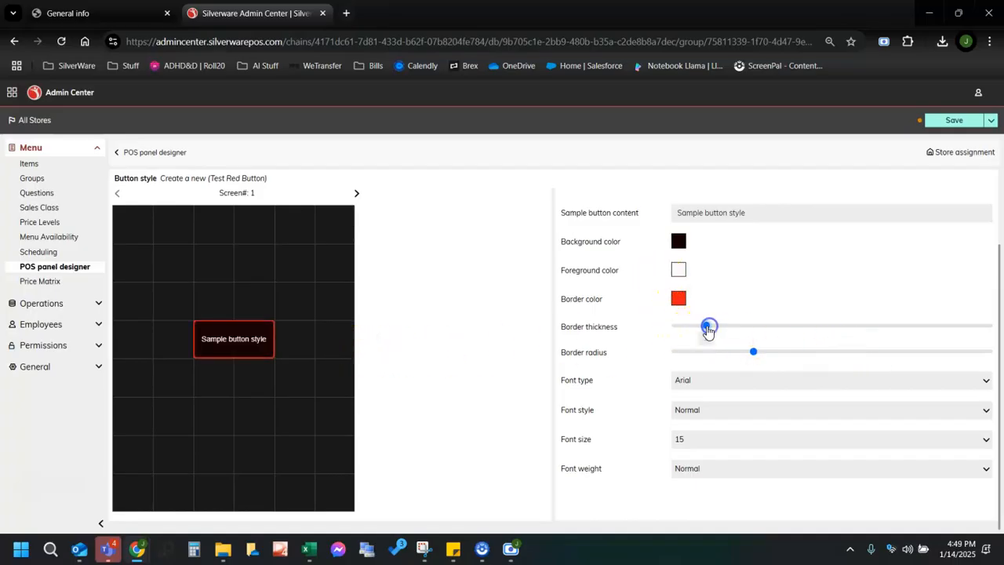
{"action": "left_click_drag", "start_coordinate": [776, 355], "coordinate": [771, 352]}
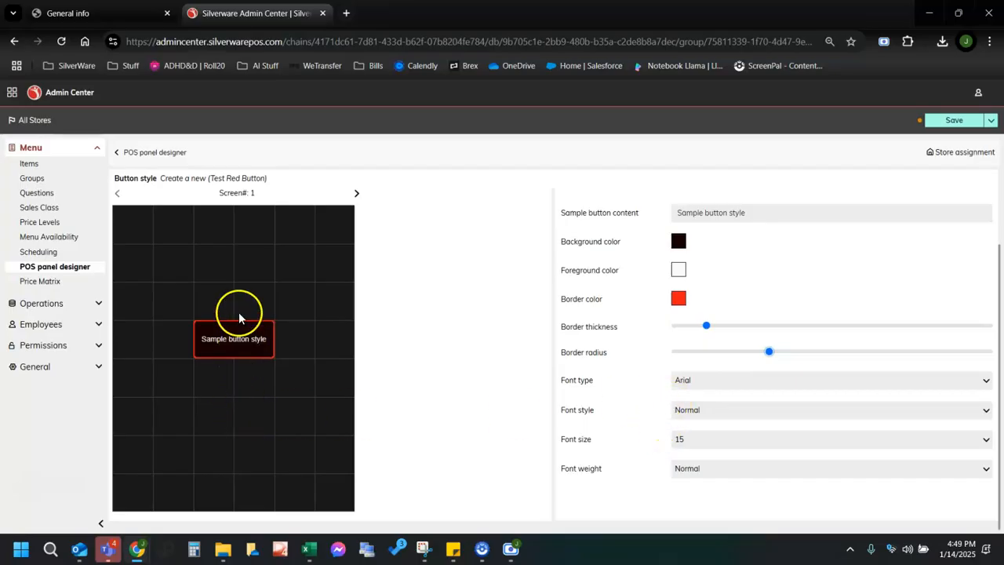
{"action": "scroll", "coordinate": [423, 337], "scroll_direction": "up", "scroll_amount": 2}
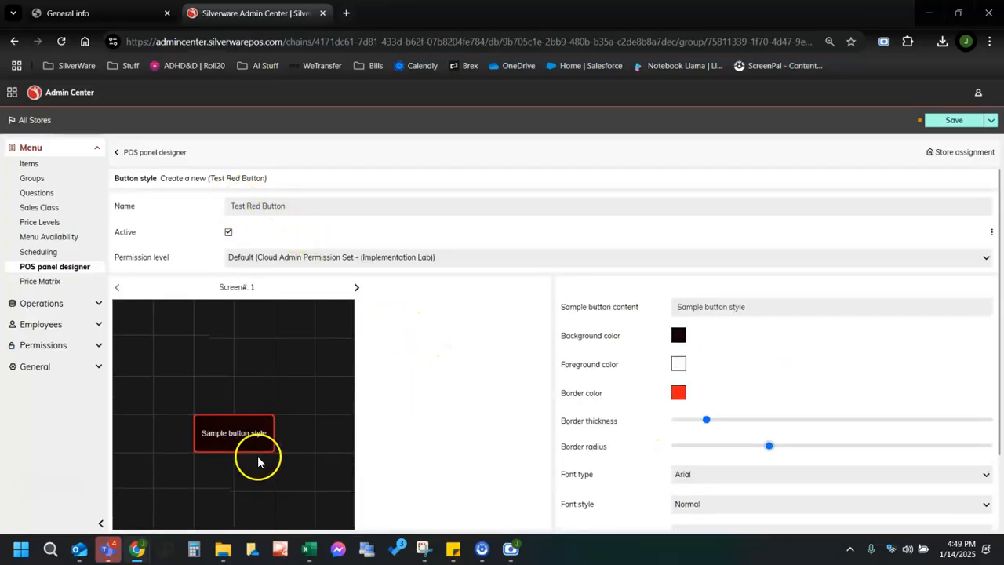
{"action": "left_click", "coordinate": [945, 123]}
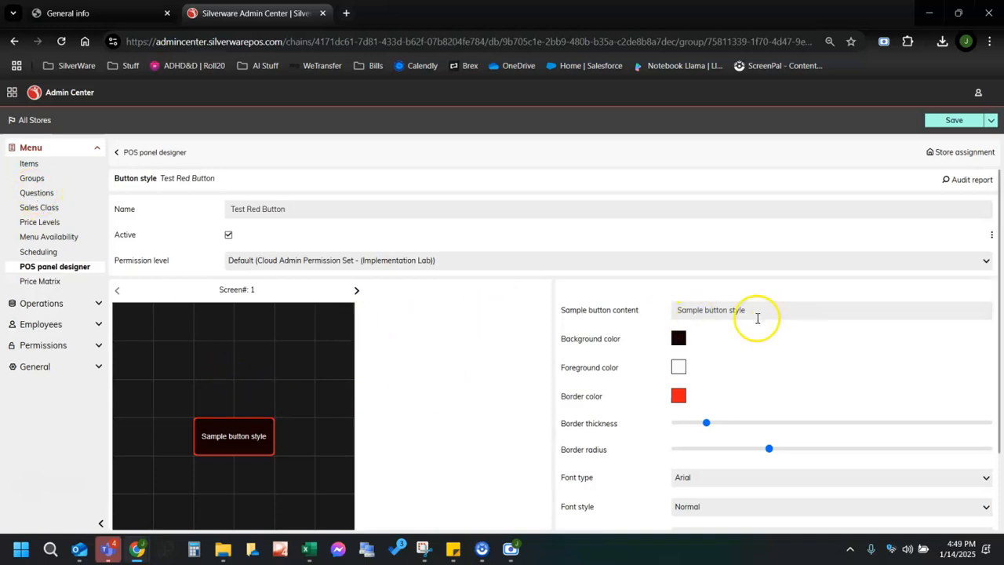
{"action": "scroll", "coordinate": [470, 345], "scroll_direction": "down", "scroll_amount": 2}
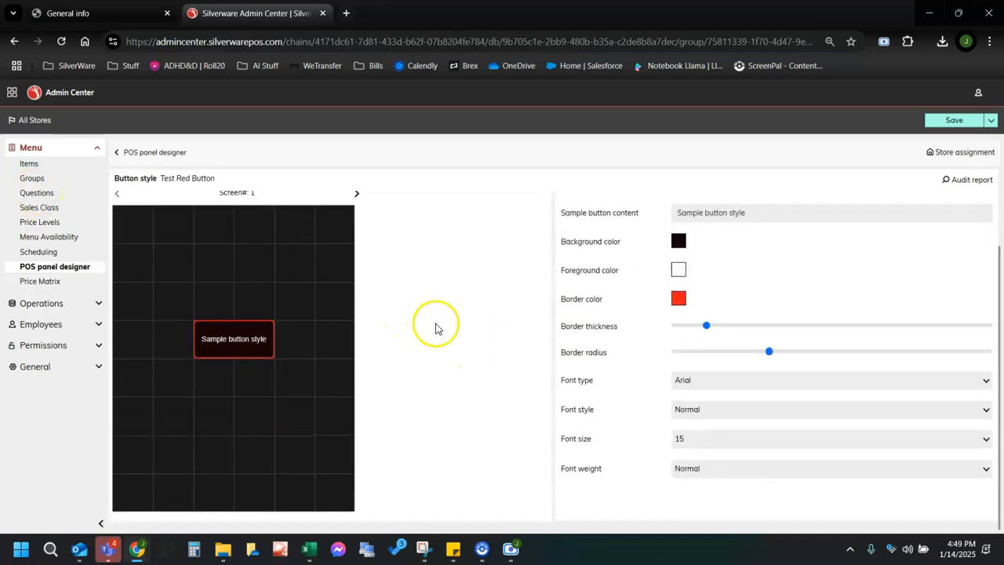
{"action": "scroll", "coordinate": [437, 328], "scroll_direction": "up", "scroll_amount": 2}
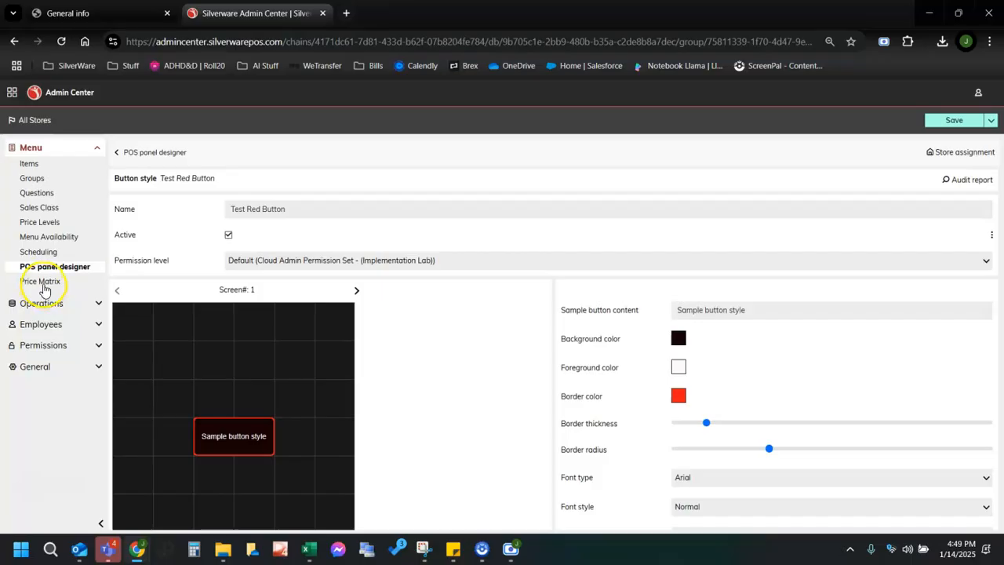
Open the Price Matrix and scroll through menu item prices, costs and interface IDs.
{"action": "left_click", "coordinate": [44, 284]}
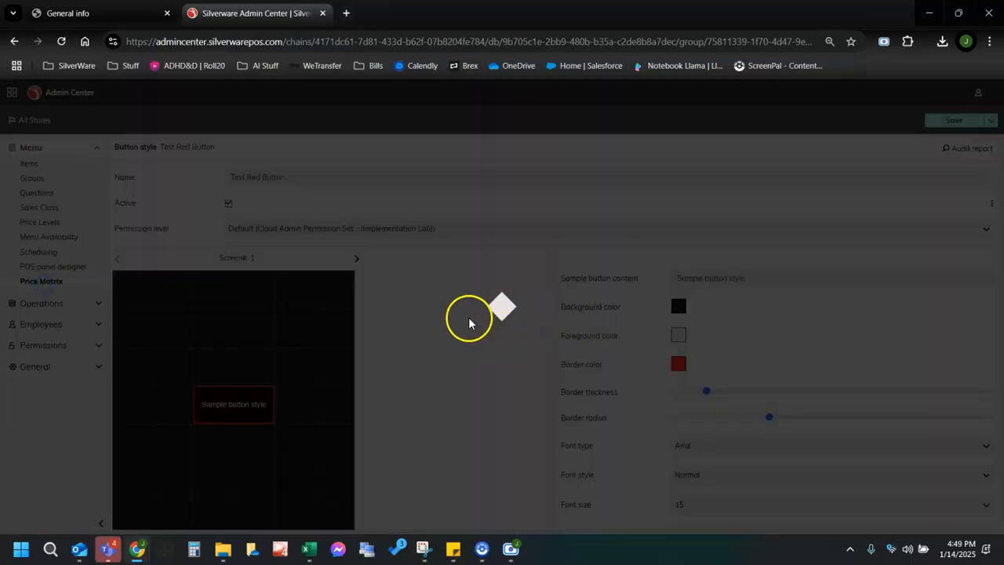
{"action": "left_click", "coordinate": [553, 334]}
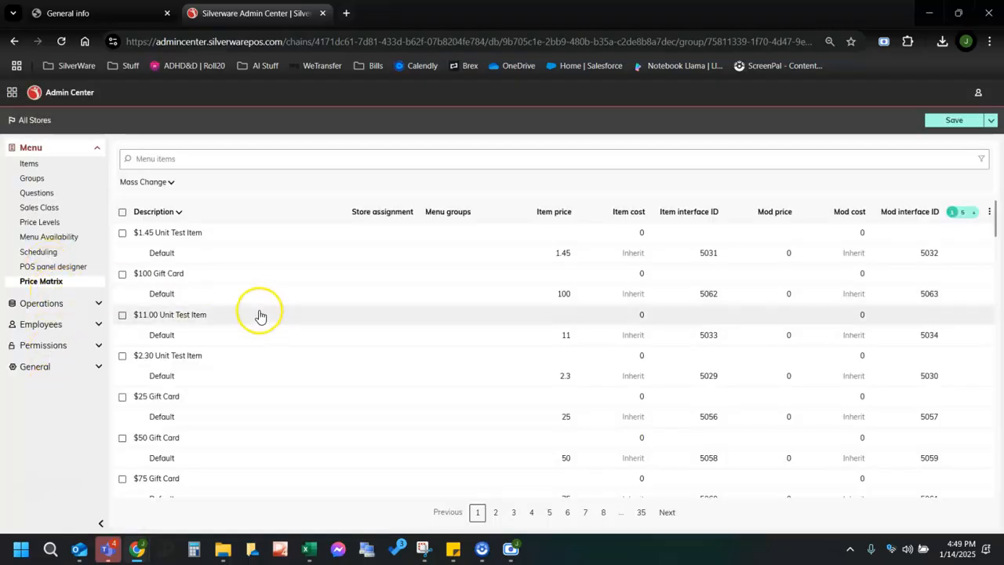
{"action": "scroll", "coordinate": [267, 314], "scroll_direction": "down", "scroll_amount": 4}
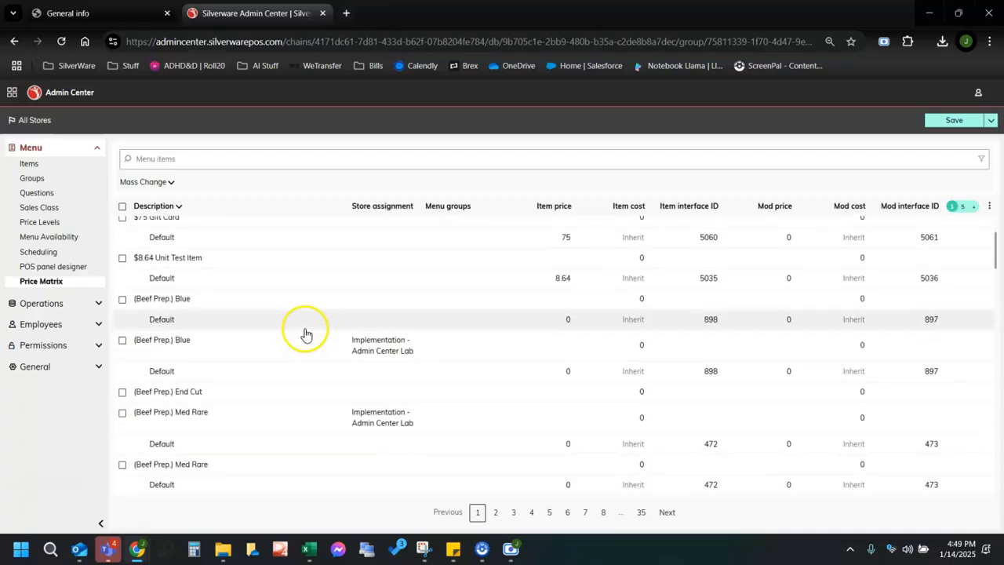
{"action": "scroll", "coordinate": [282, 339], "scroll_direction": "down", "scroll_amount": 1}
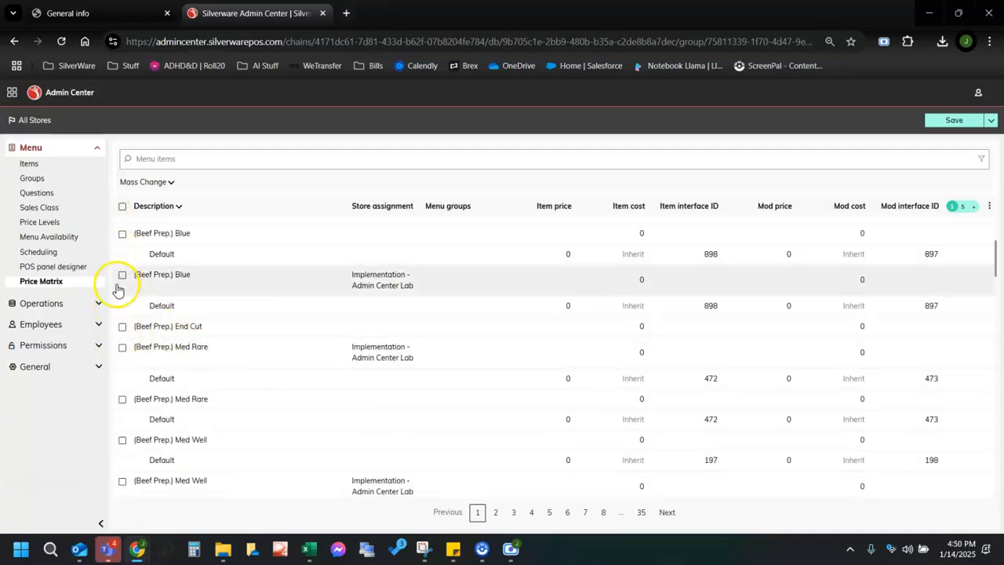
{"action": "scroll", "coordinate": [441, 425], "scroll_direction": "down", "scroll_amount": 1}
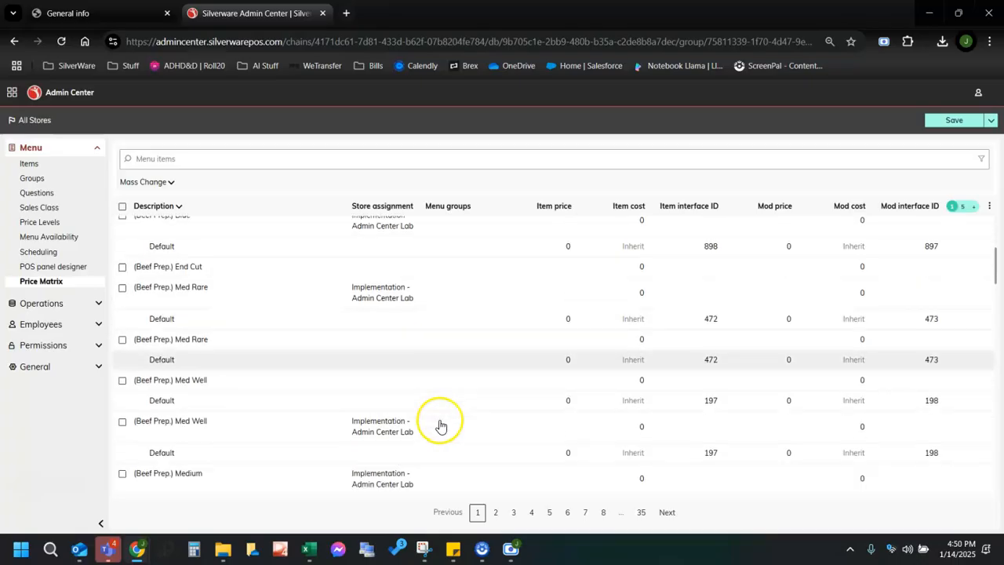
{"action": "scroll", "coordinate": [437, 419], "scroll_direction": "down", "scroll_amount": 1}
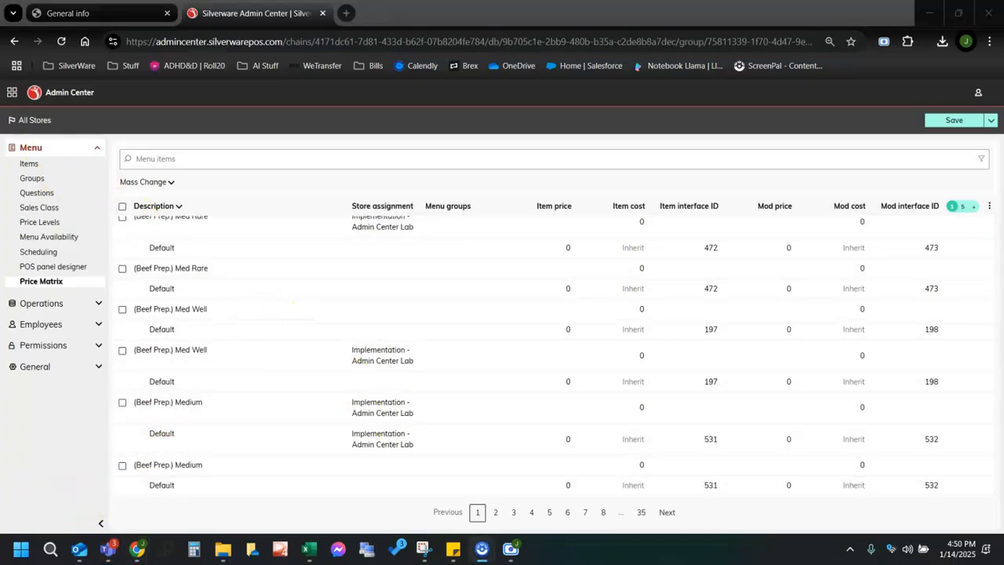
Clear the item search so the Items list shows all 1711 menu items.
{"action": "left_click", "coordinate": [30, 167]}
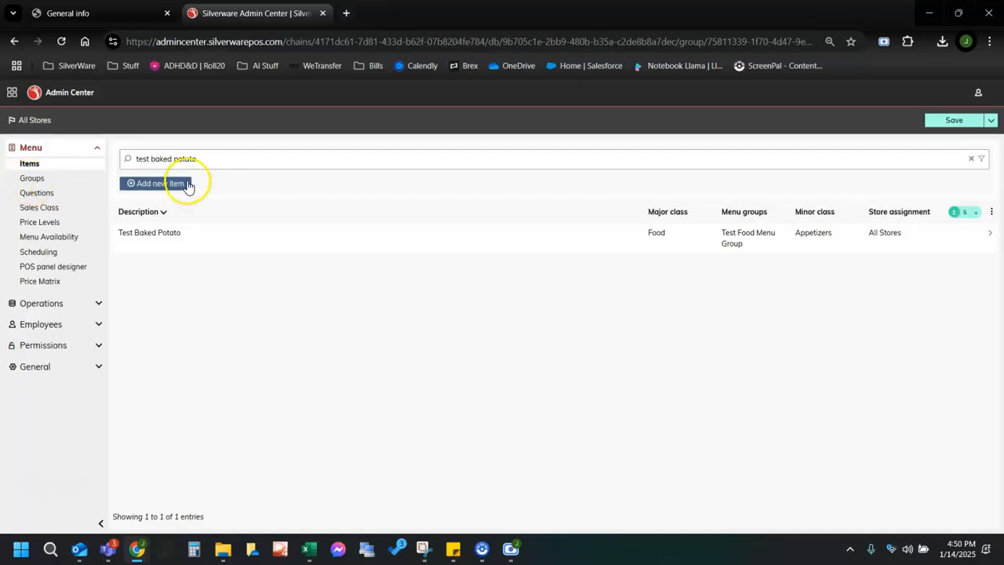
{"action": "left_click", "coordinate": [141, 161]}
{"action": "key", "text": "BackSpace"}
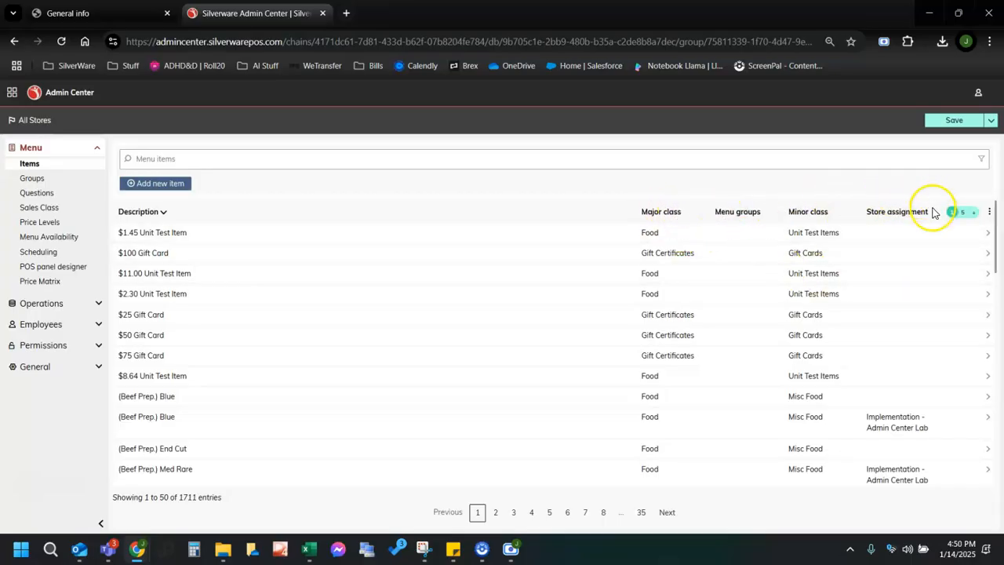
Show the Active column instead of Store assignment, then collapse the Menu section.
{"action": "left_click", "coordinate": [989, 214]}
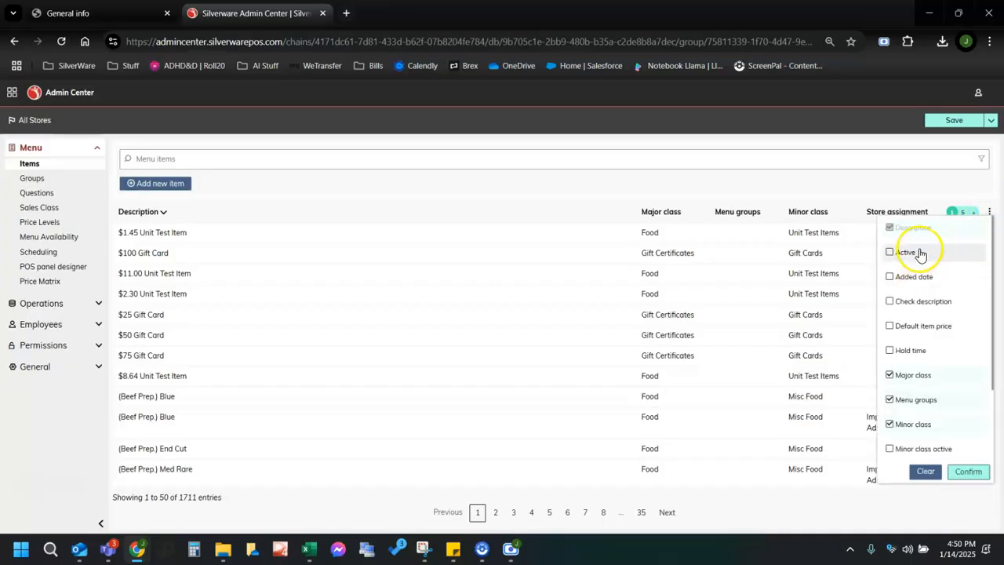
{"action": "scroll", "coordinate": [941, 396], "scroll_direction": "down", "scroll_amount": 2}
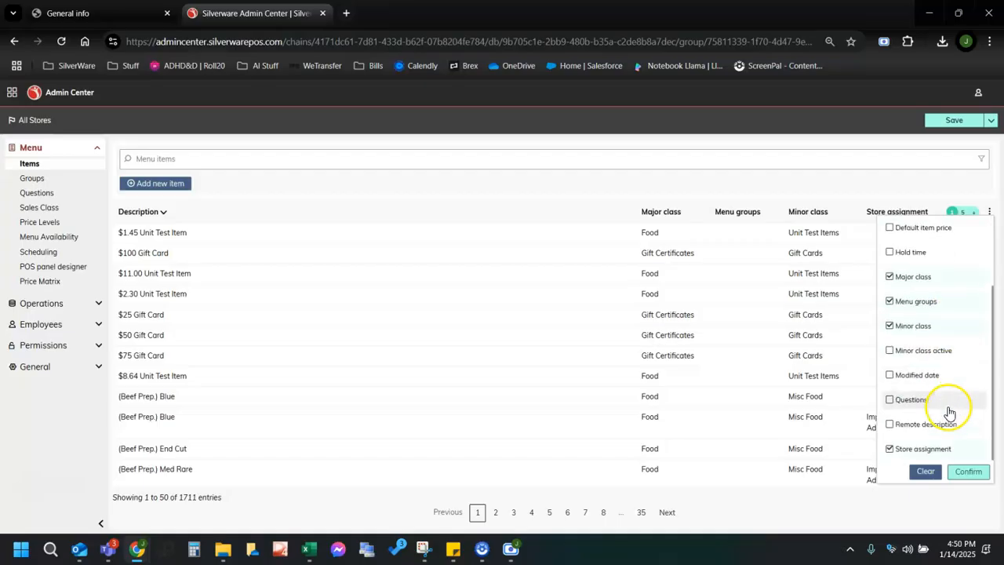
{"action": "left_click", "coordinate": [967, 473]}
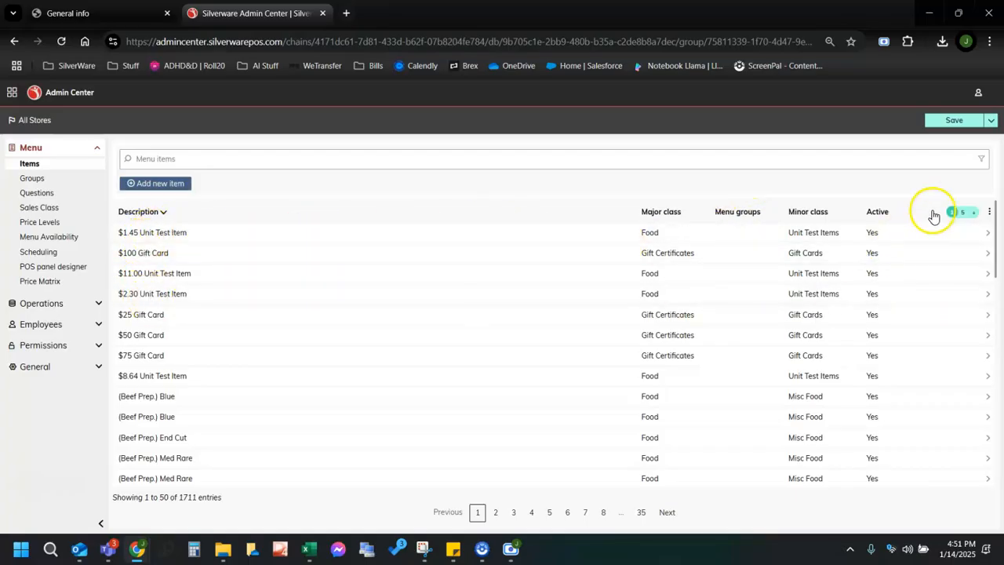
{"action": "scroll", "coordinate": [741, 261], "scroll_direction": "down", "scroll_amount": 5}
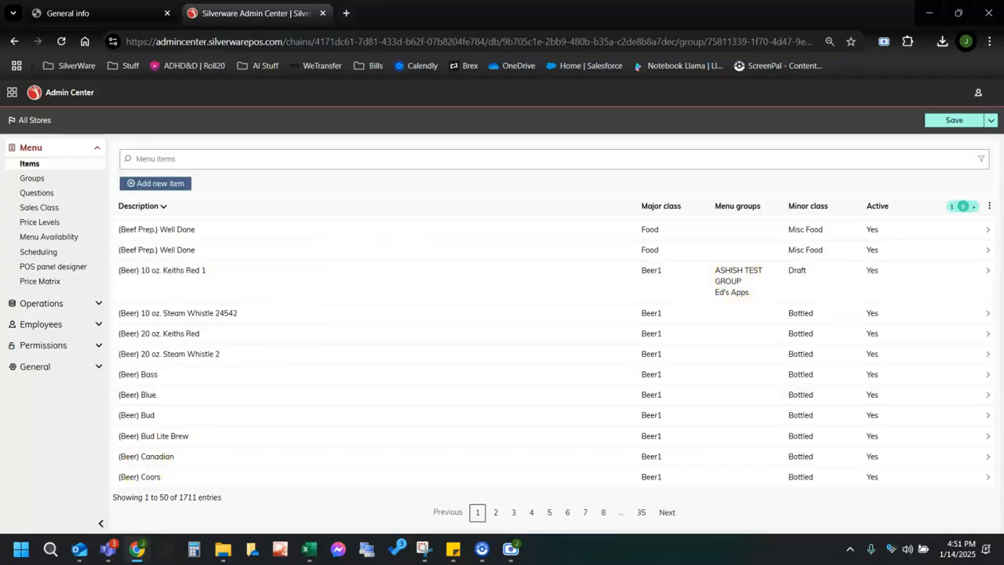
{"action": "left_click", "coordinate": [96, 149]}
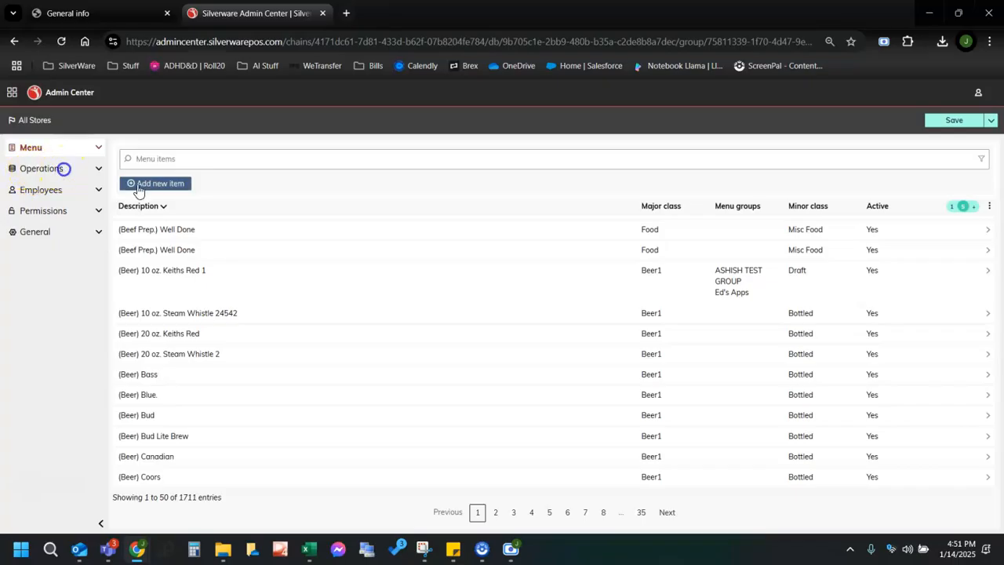
Start a new void named Test Void with void type Void.
{"action": "left_click", "coordinate": [62, 169]}
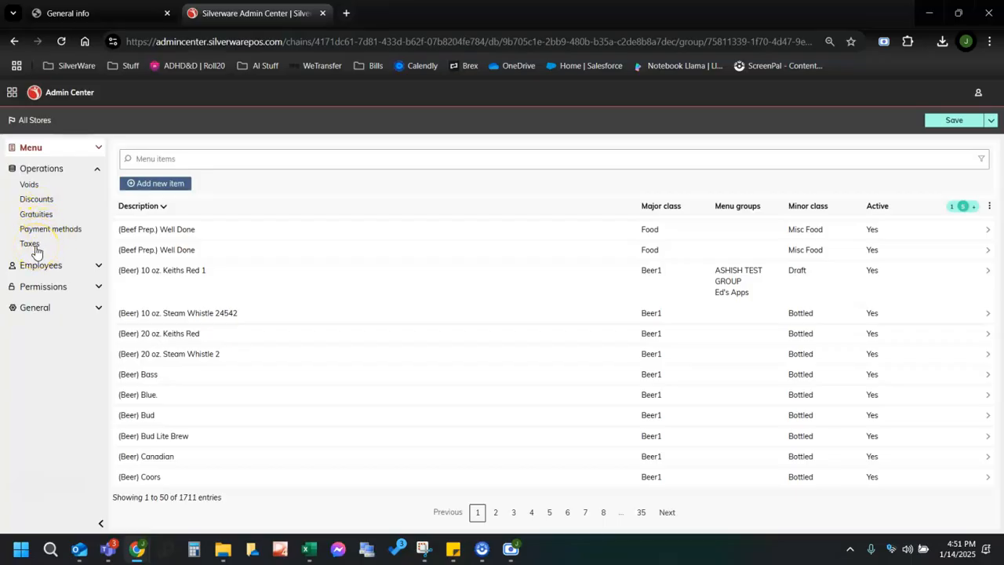
{"action": "left_click", "coordinate": [29, 185]}
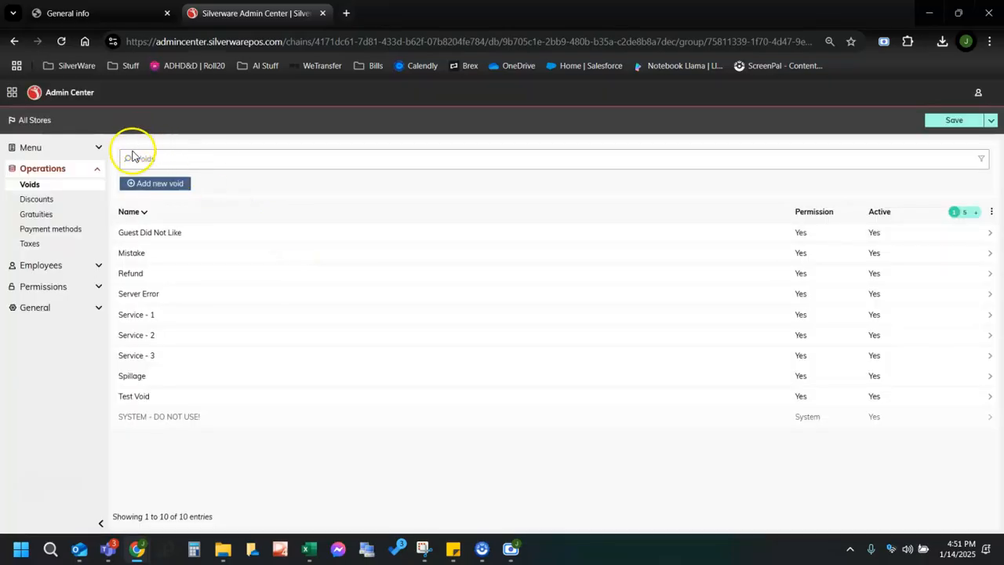
{"action": "left_click", "coordinate": [157, 183]}
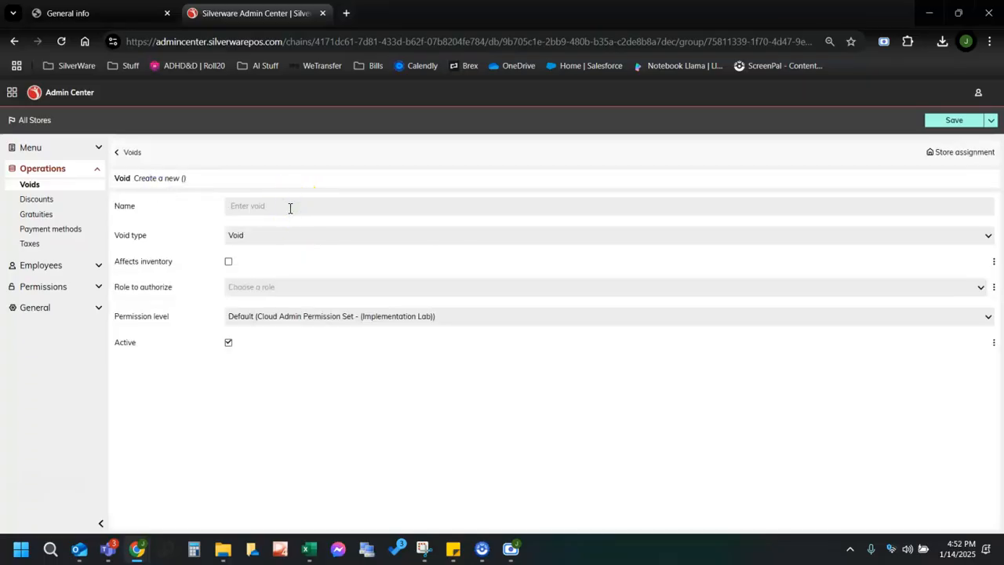
{"action": "type", "text": "Test Void"}
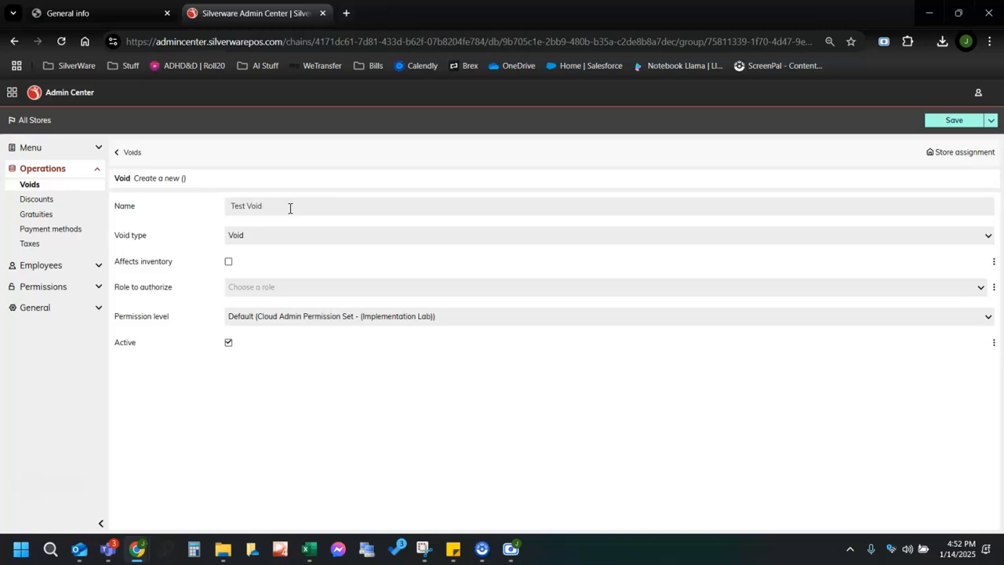
{"action": "left_click", "coordinate": [279, 235]}
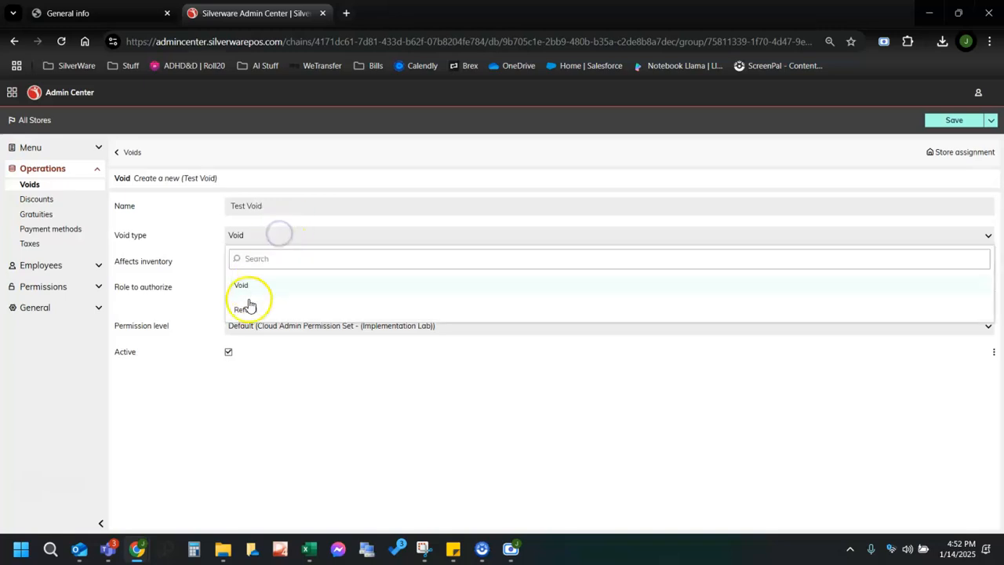
{"action": "left_click", "coordinate": [207, 247]}
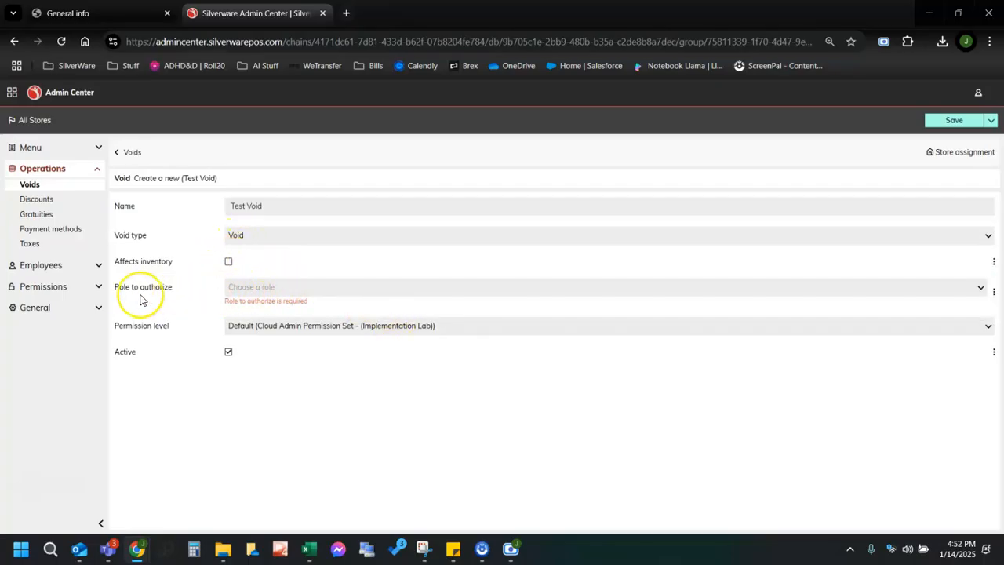
Require Manager authorization, keep the default permission level, and save Test Void.
{"action": "left_click", "coordinate": [268, 289]}
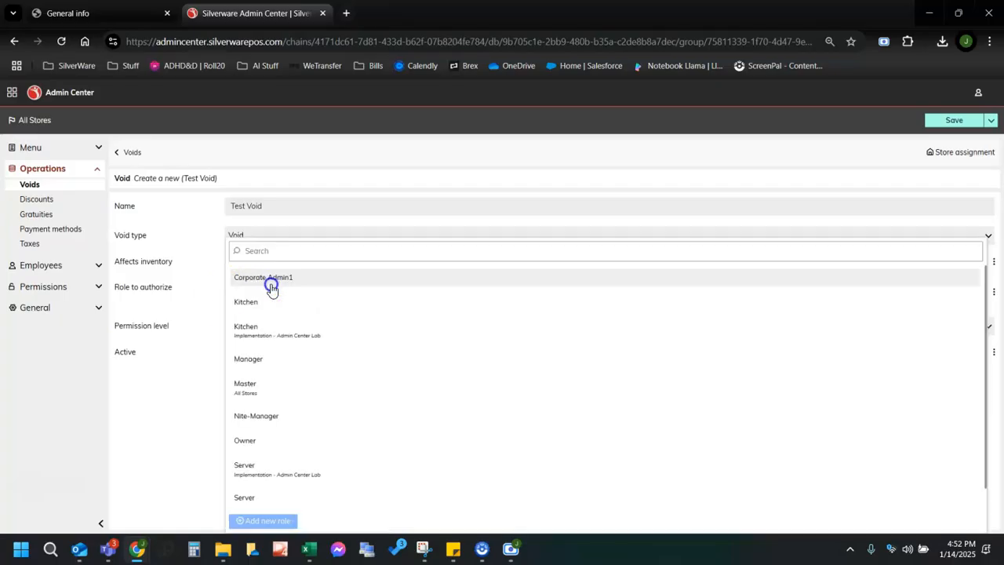
{"action": "left_click", "coordinate": [249, 359]}
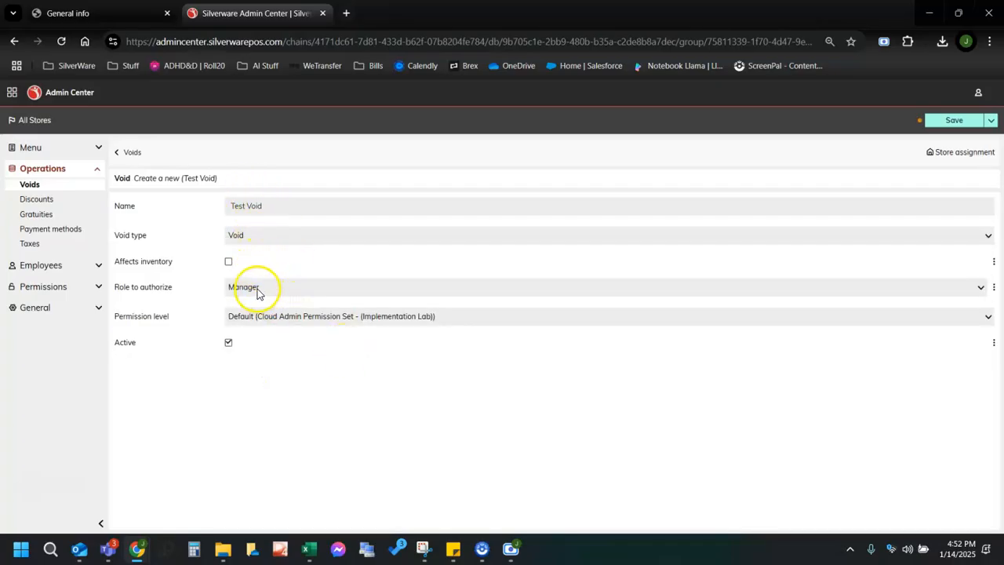
{"action": "left_click", "coordinate": [267, 320]}
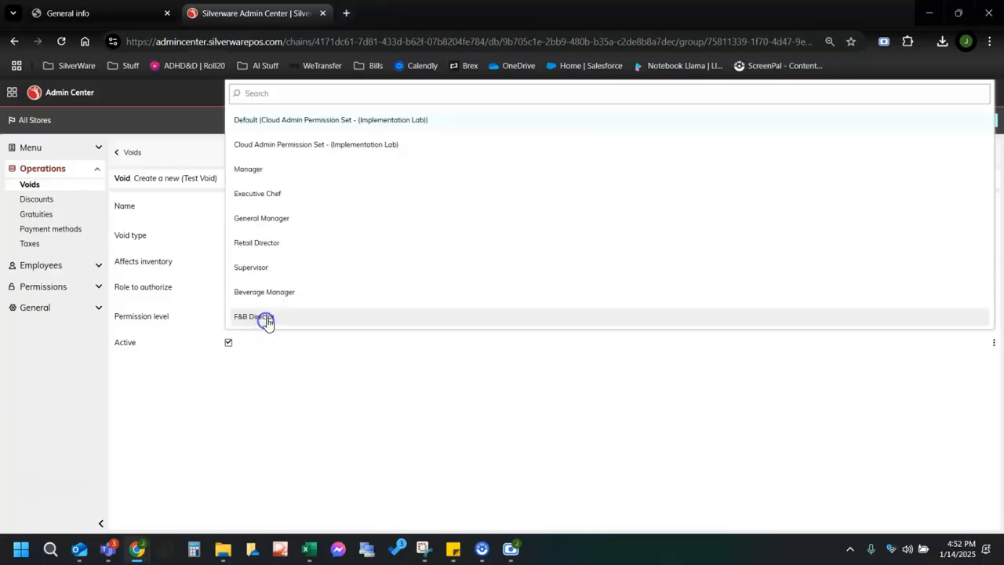
{"action": "left_click", "coordinate": [312, 380]}
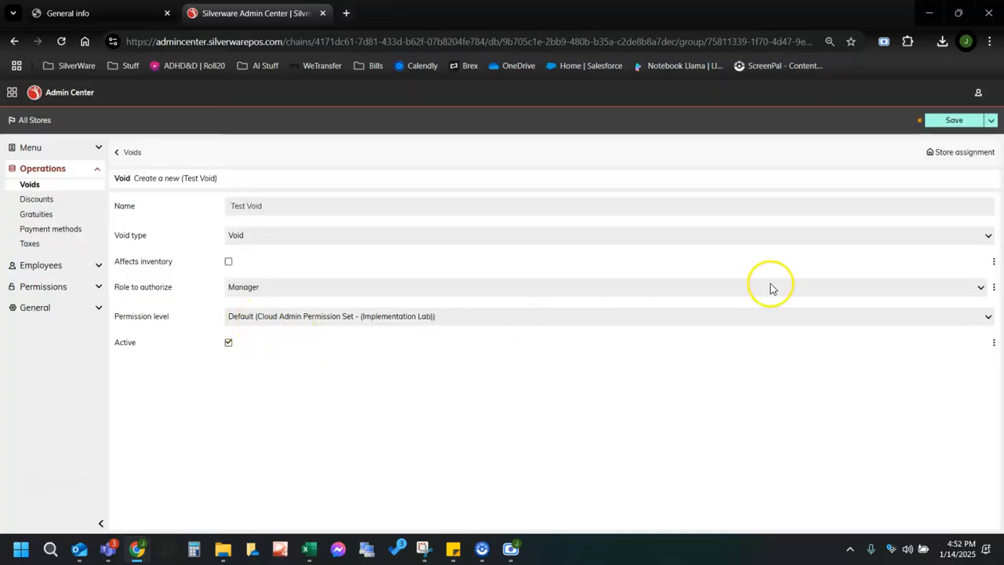
{"action": "left_click", "coordinate": [953, 121]}
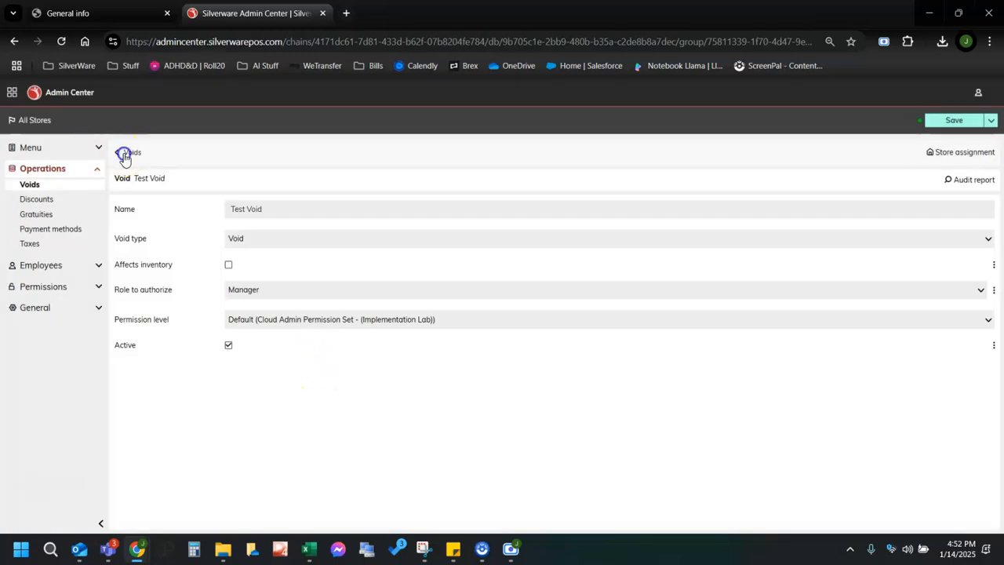
{"action": "left_click", "coordinate": [128, 154]}
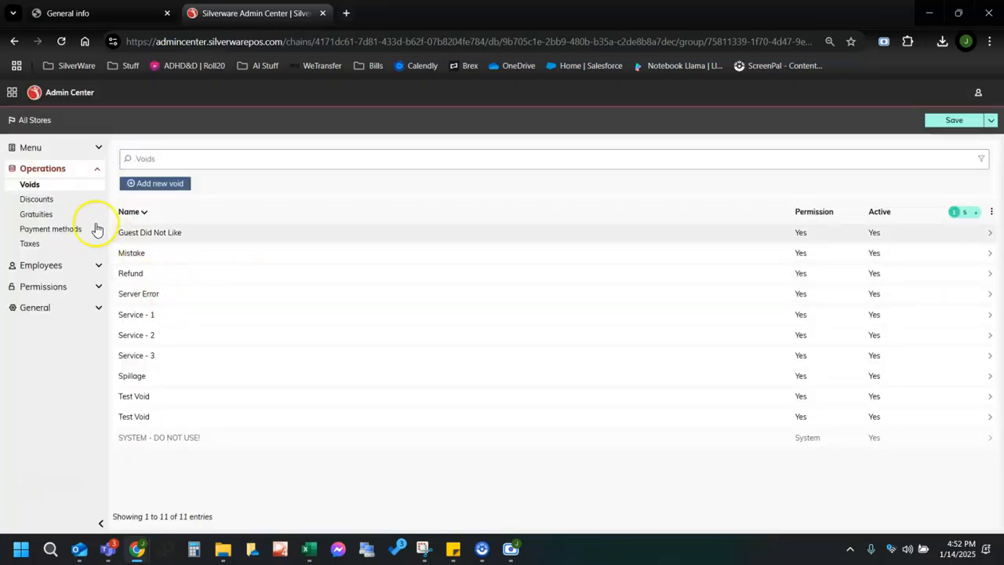
Start a new discount named Test Discount.
{"action": "left_click", "coordinate": [47, 199]}
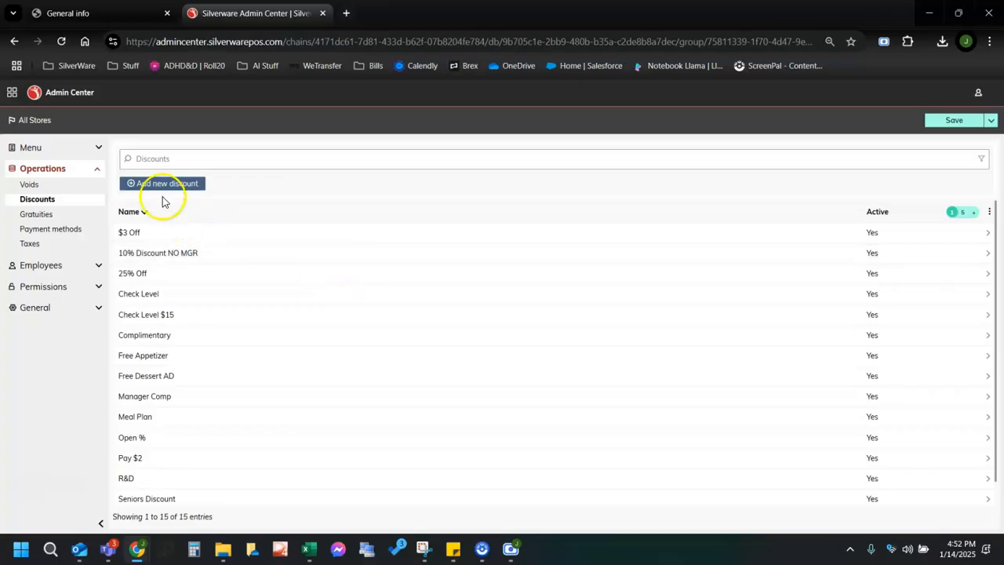
{"action": "scroll", "coordinate": [360, 333], "scroll_direction": "down", "scroll_amount": 1}
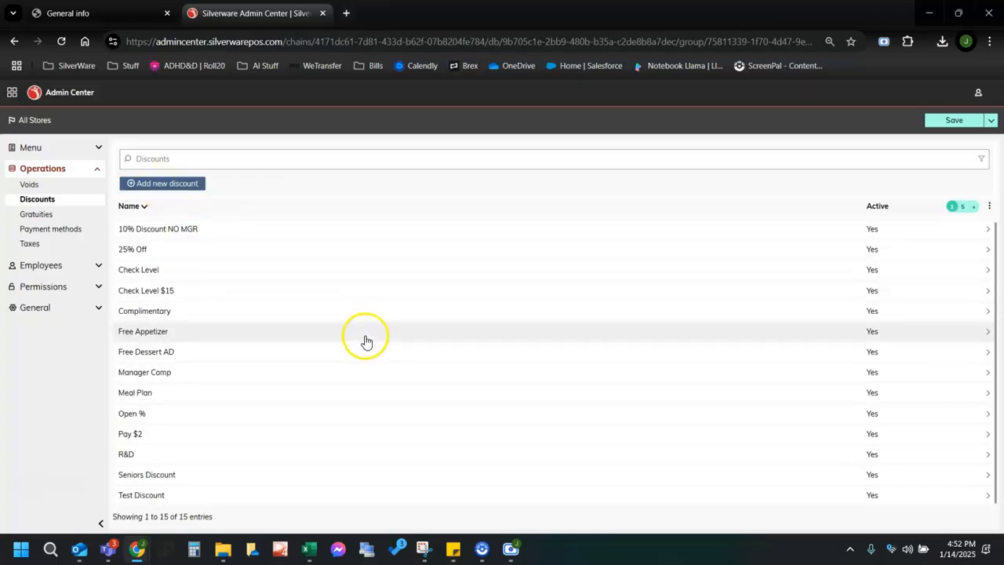
{"action": "scroll", "coordinate": [366, 338], "scroll_direction": "up", "scroll_amount": 1}
{"action": "left_click", "coordinate": [163, 183]}
{"action": "left_click", "coordinate": [305, 213]}
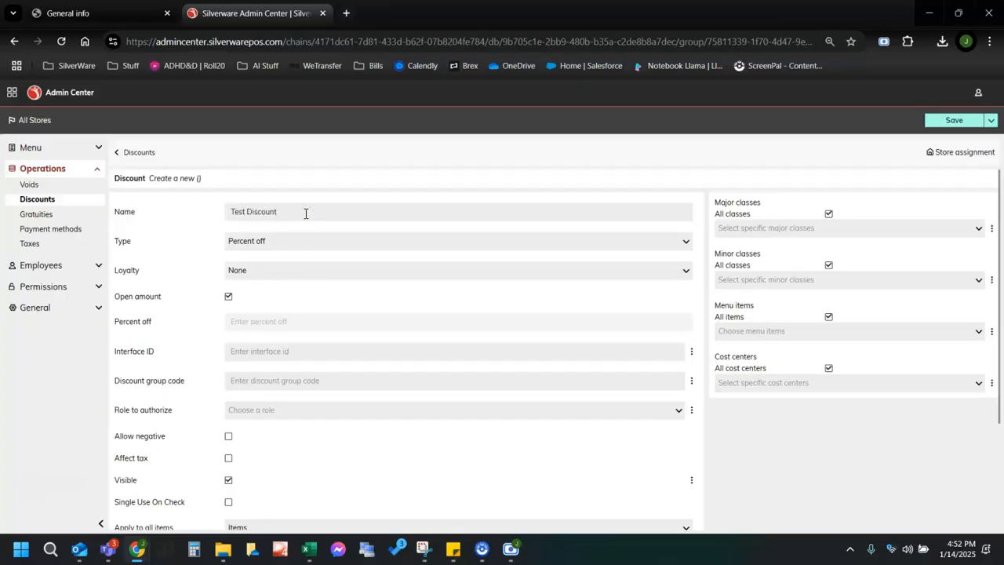
Make Test Discount a fixed 5.00 value-off discount instead of an open amount.
{"action": "left_click", "coordinate": [240, 241]}
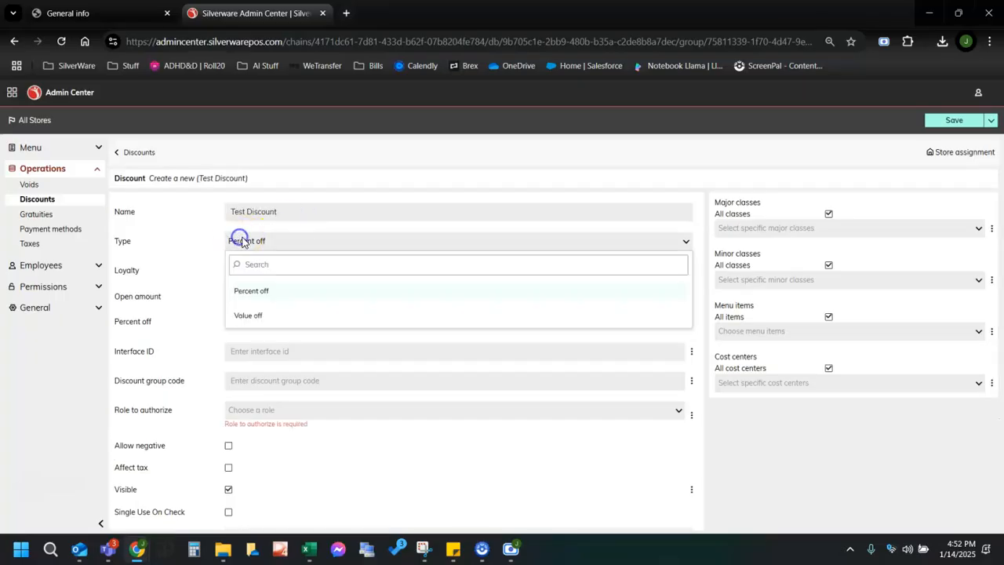
{"action": "left_click", "coordinate": [261, 315]}
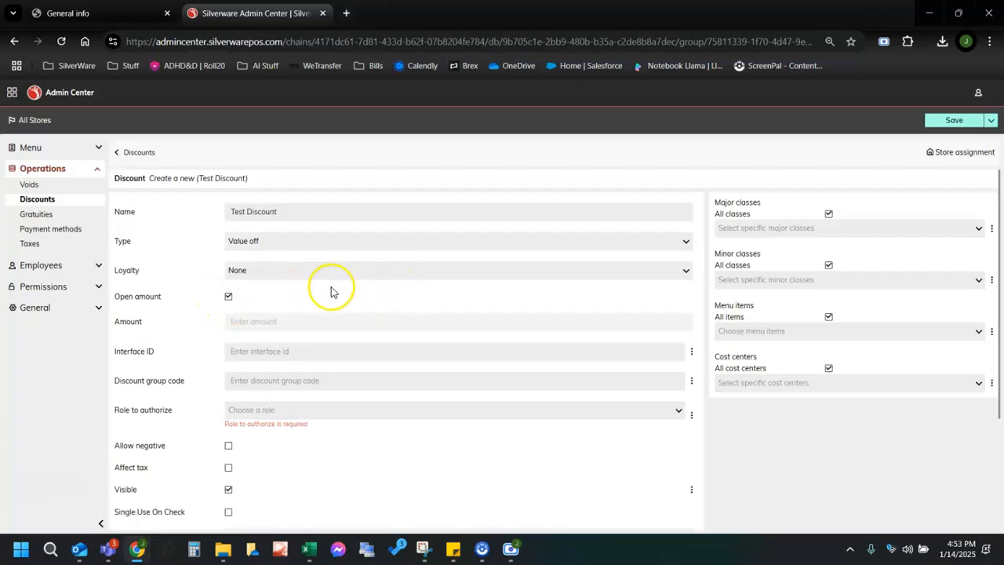
{"action": "left_click", "coordinate": [227, 297]}
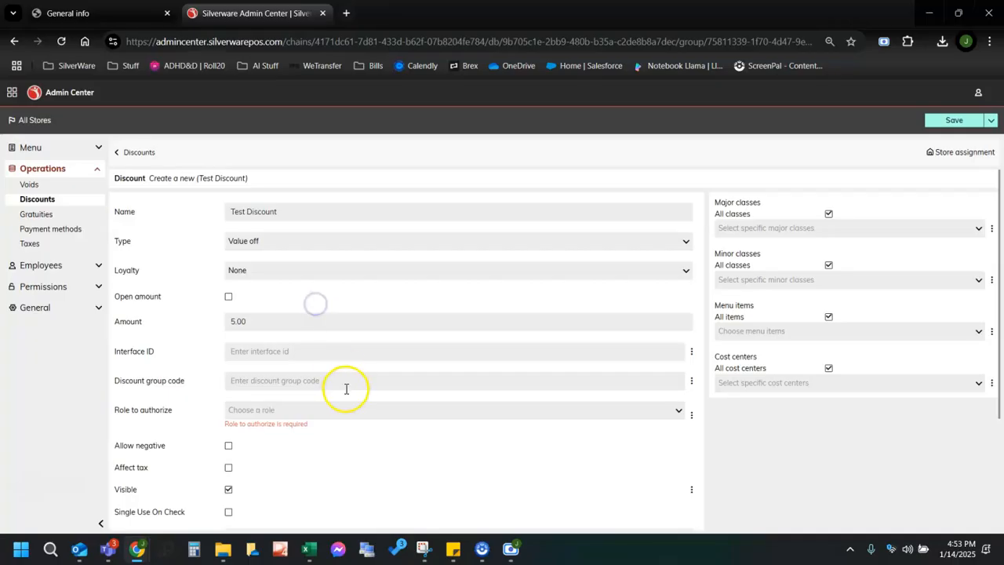
{"action": "scroll", "coordinate": [283, 384], "scroll_direction": "down", "scroll_amount": 1}
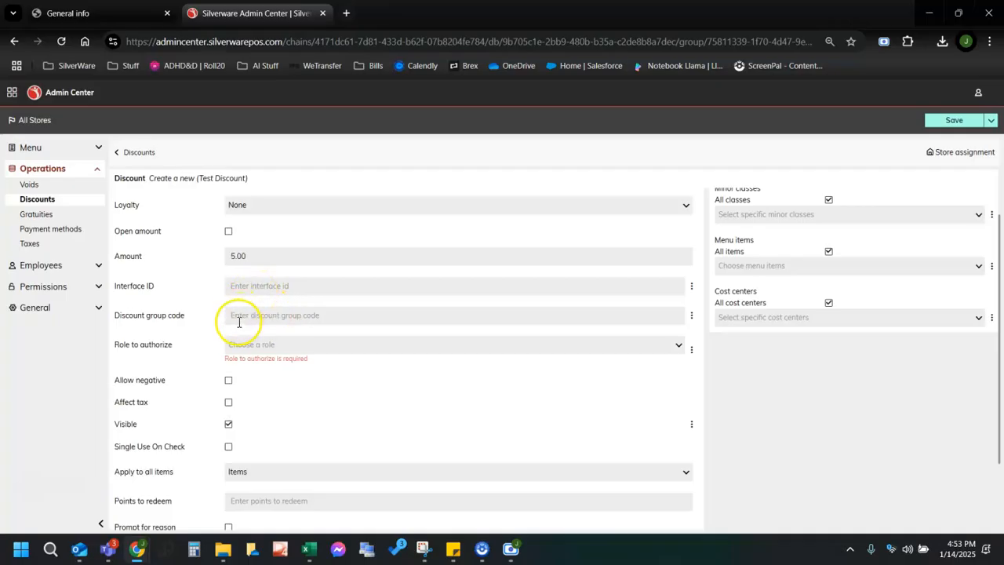
Require Manager authorization for the discount and save it.
{"action": "left_click", "coordinate": [275, 349]}
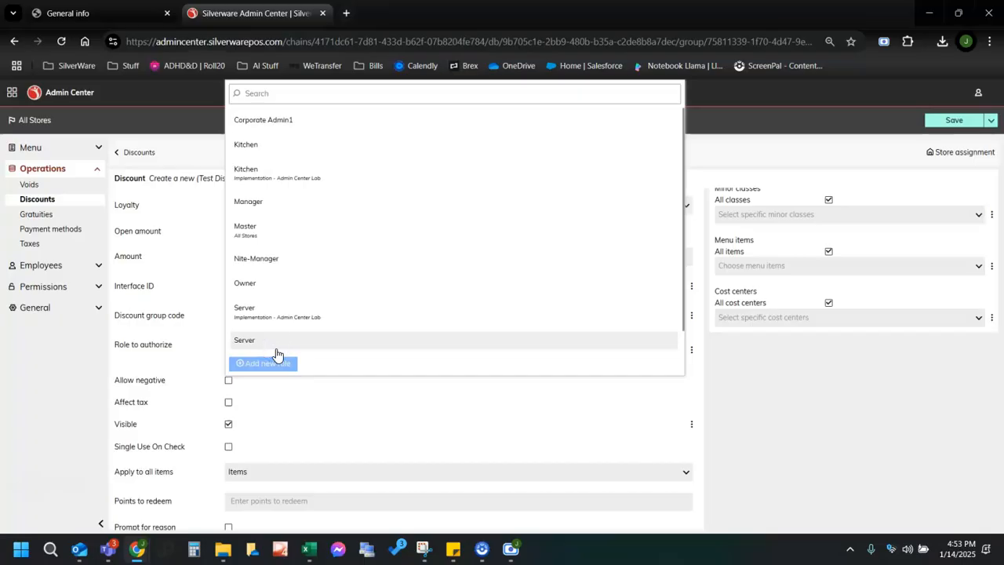
{"action": "left_click", "coordinate": [269, 202]}
{"action": "scroll", "coordinate": [384, 443], "scroll_direction": "down", "scroll_amount": 1}
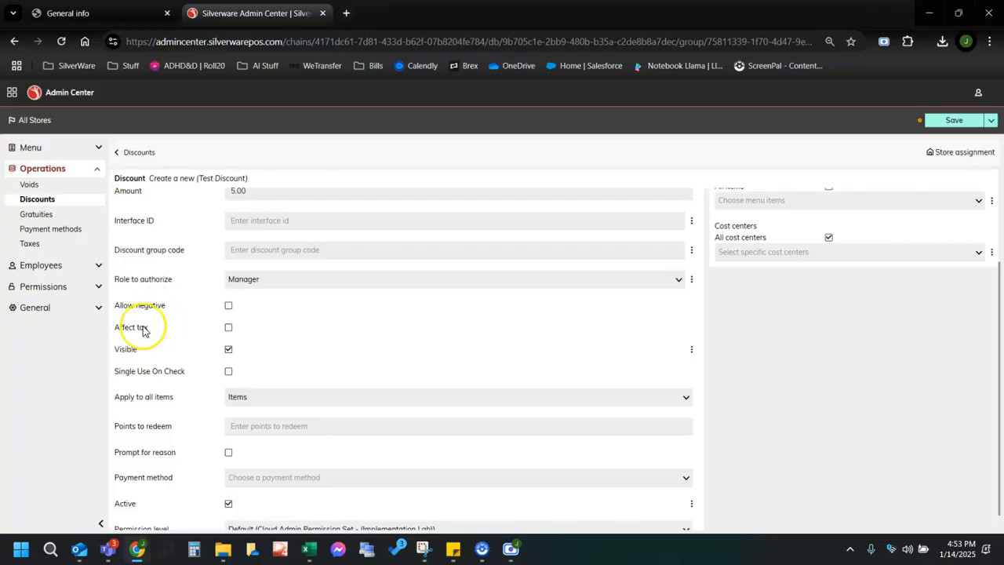
{"action": "scroll", "coordinate": [259, 354], "scroll_direction": "down", "scroll_amount": 1}
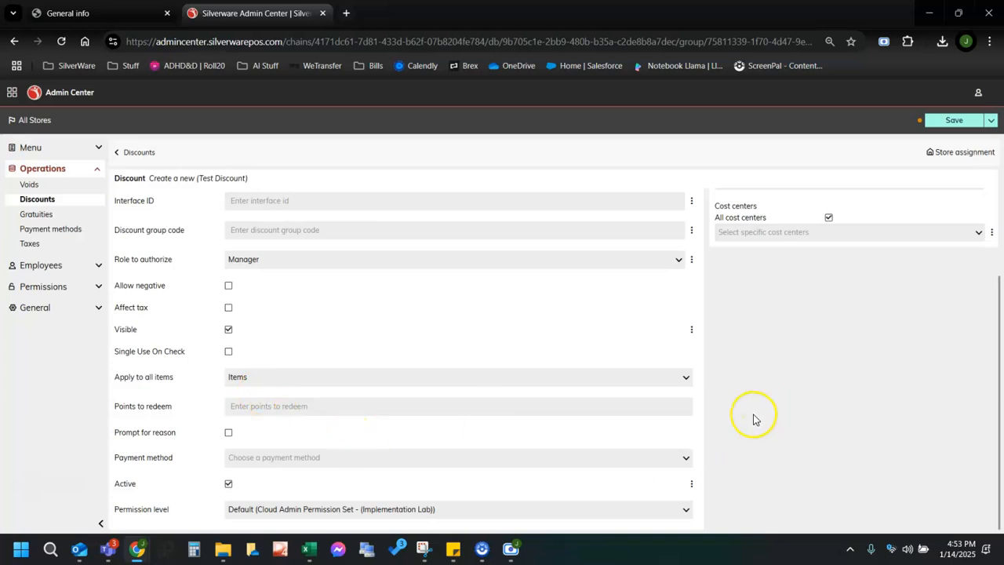
{"action": "scroll", "coordinate": [772, 476], "scroll_direction": "up", "scroll_amount": 5}
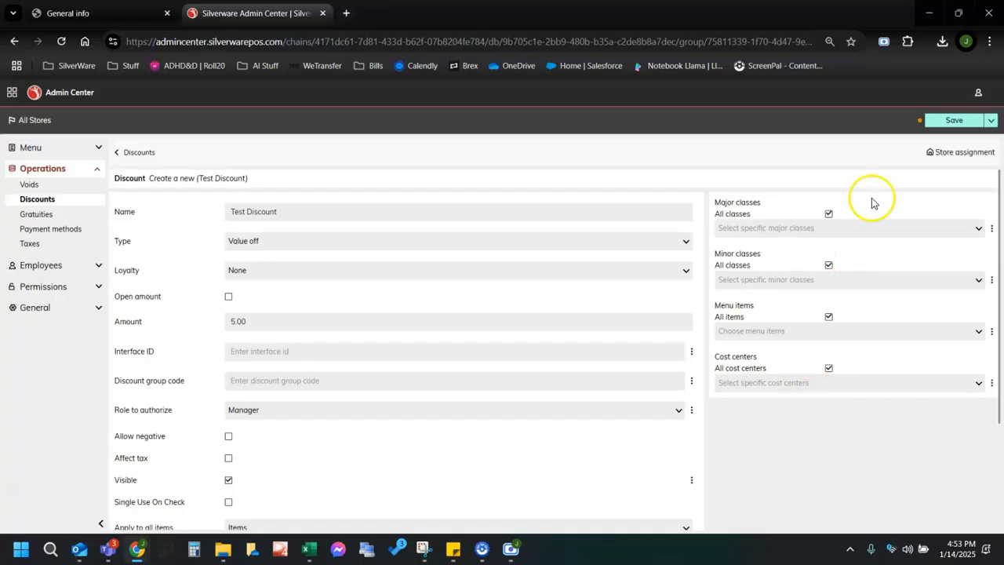
{"action": "left_click", "coordinate": [939, 120]}
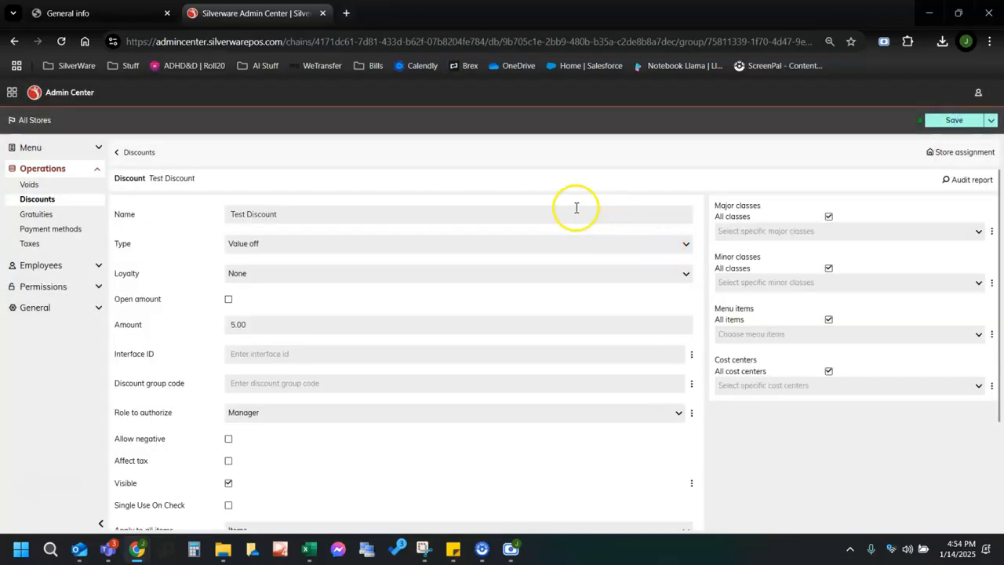
Start a percentage gratuity named Test Grat, classified as Gratuity.
{"action": "left_click", "coordinate": [49, 214]}
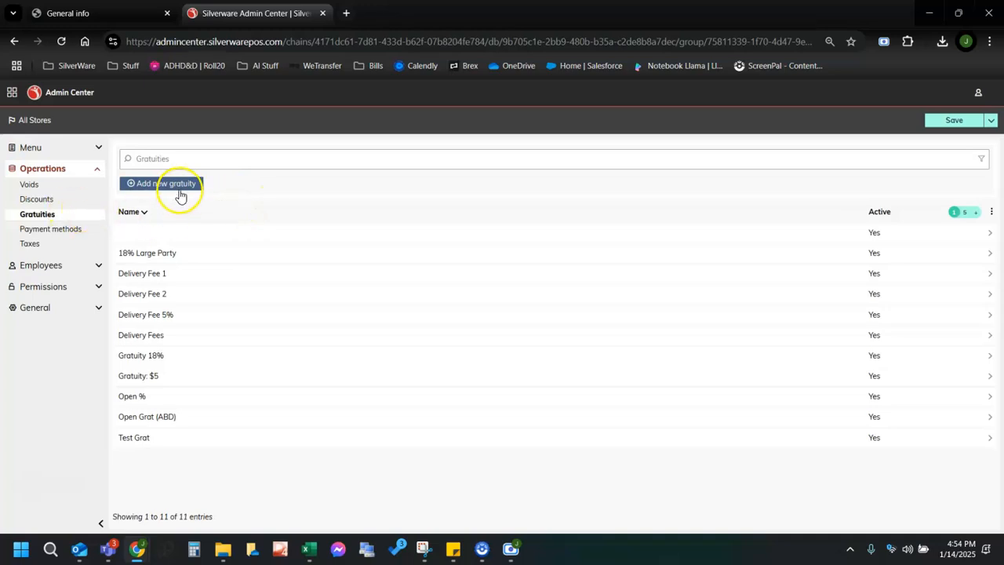
{"action": "left_click", "coordinate": [164, 185]}
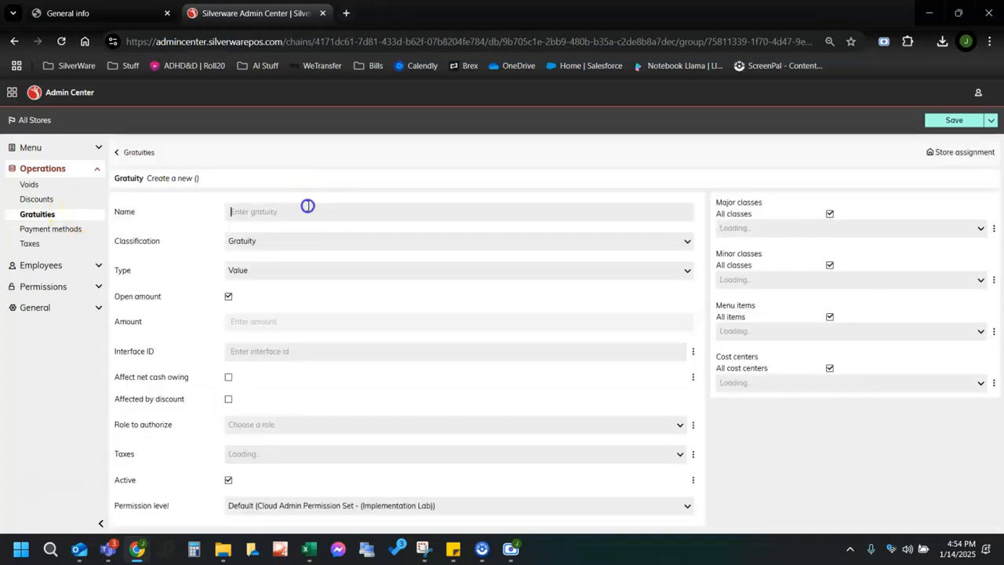
{"action": "type", "text": "Test Gr"}
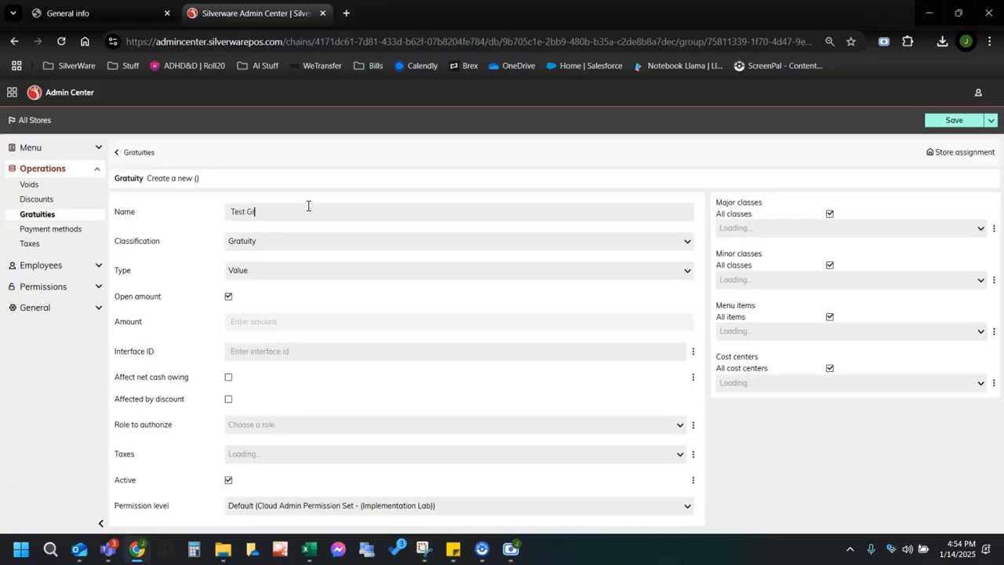
{"action": "type", "text": "at"}
{"action": "left_click", "coordinate": [273, 244]}
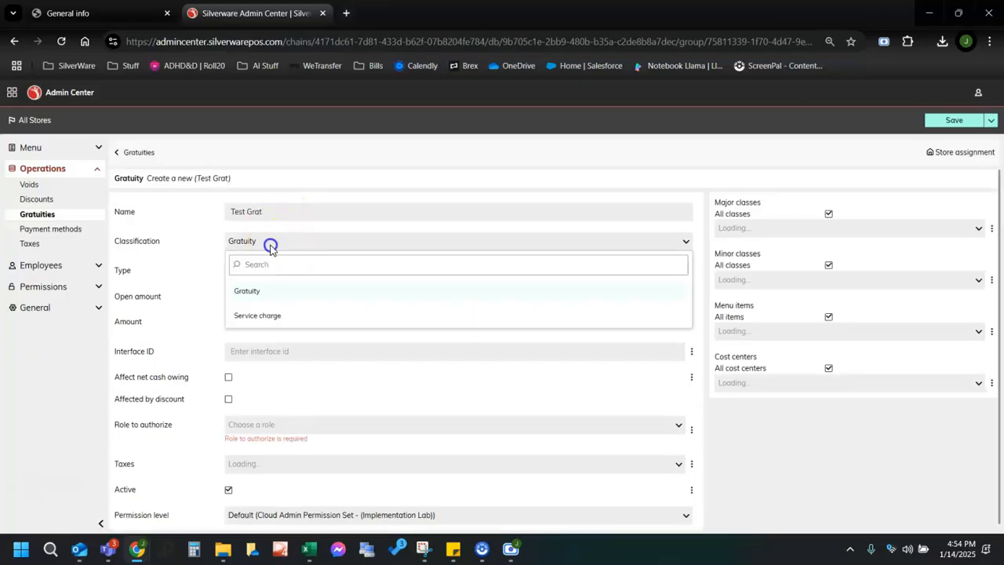
{"action": "left_click", "coordinate": [204, 273]}
{"action": "left_click", "coordinate": [247, 275]}
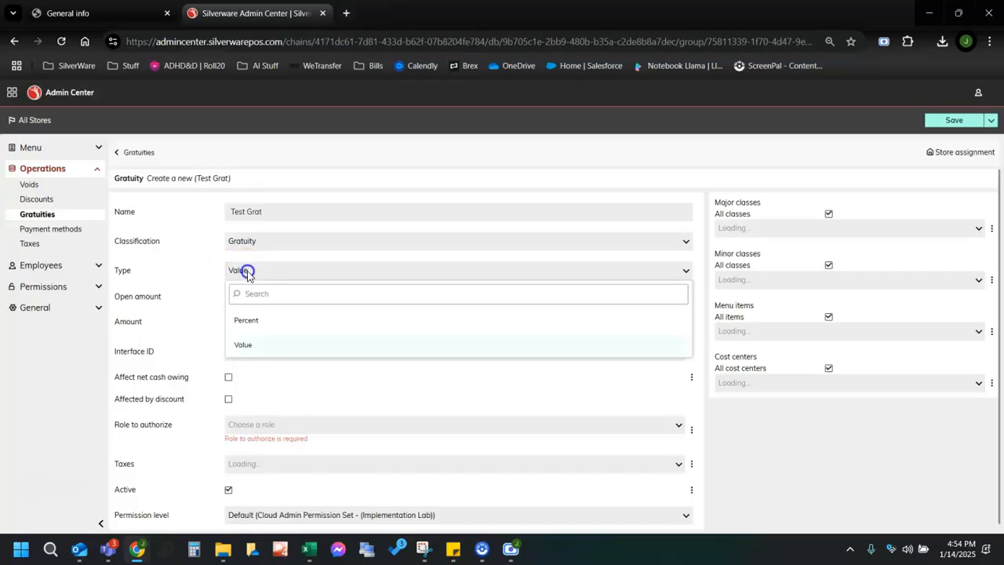
{"action": "left_click", "coordinate": [250, 322]}
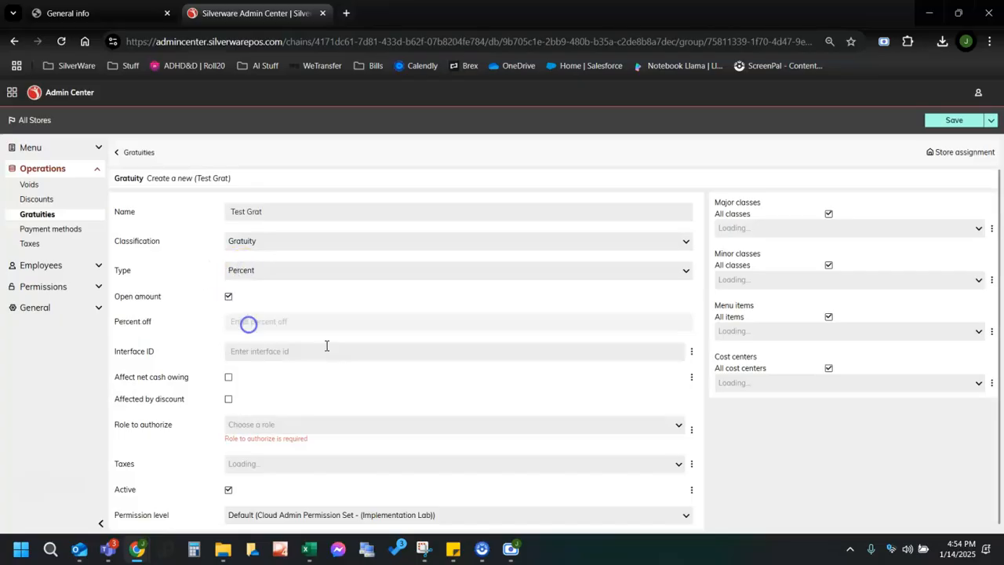
Set a fixed 20.00 percent off, require Manager authorization, and save.
{"action": "left_click", "coordinate": [228, 297]}
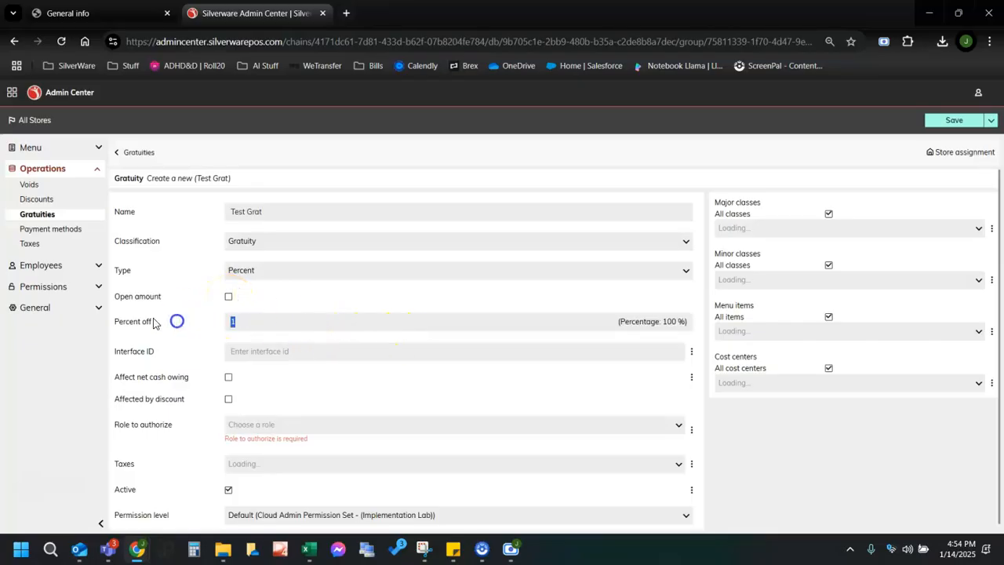
{"action": "left_click", "coordinate": [338, 295]}
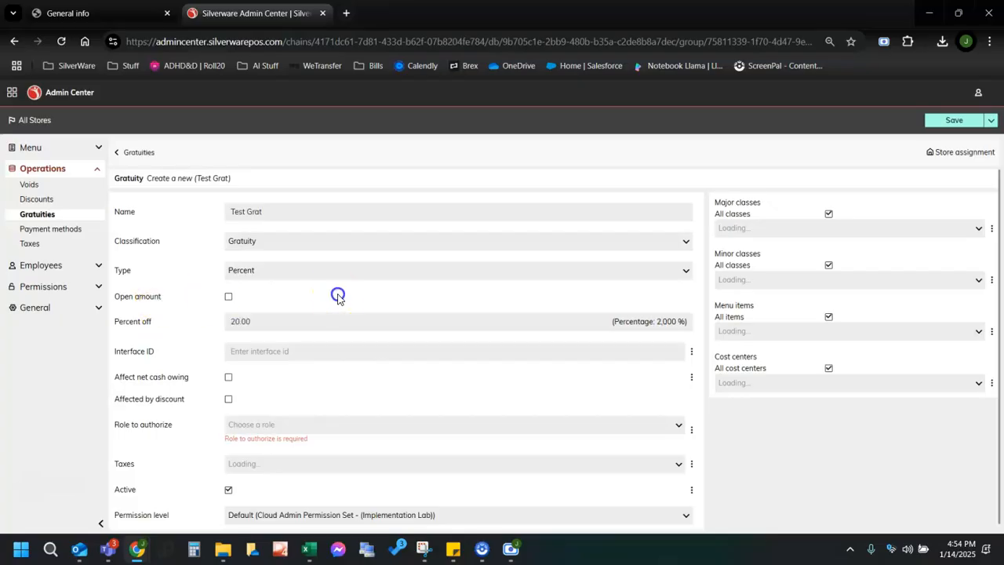
{"action": "scroll", "coordinate": [243, 312], "scroll_direction": "down", "scroll_amount": 1}
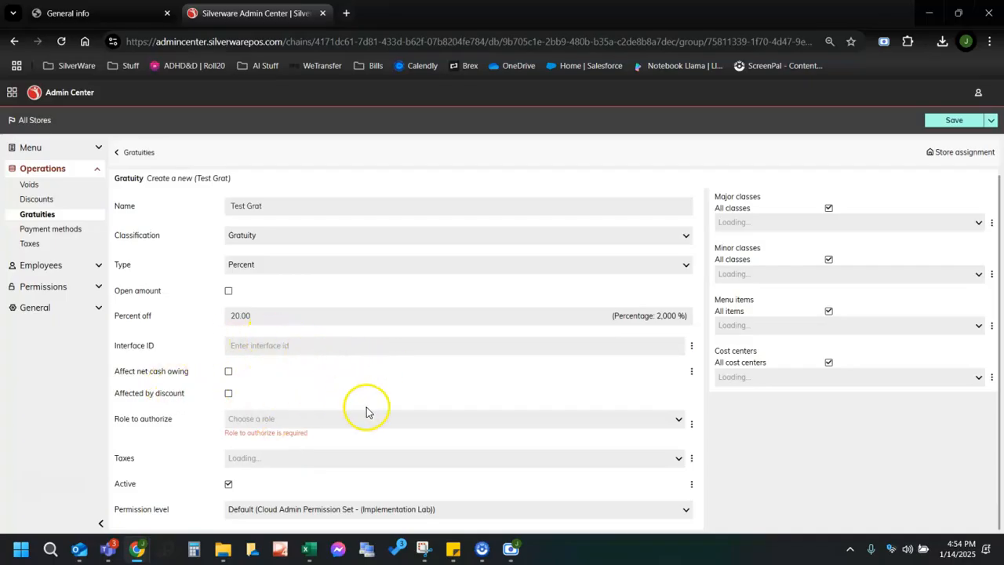
{"action": "left_click", "coordinate": [259, 422]}
{"action": "left_click", "coordinate": [259, 237]}
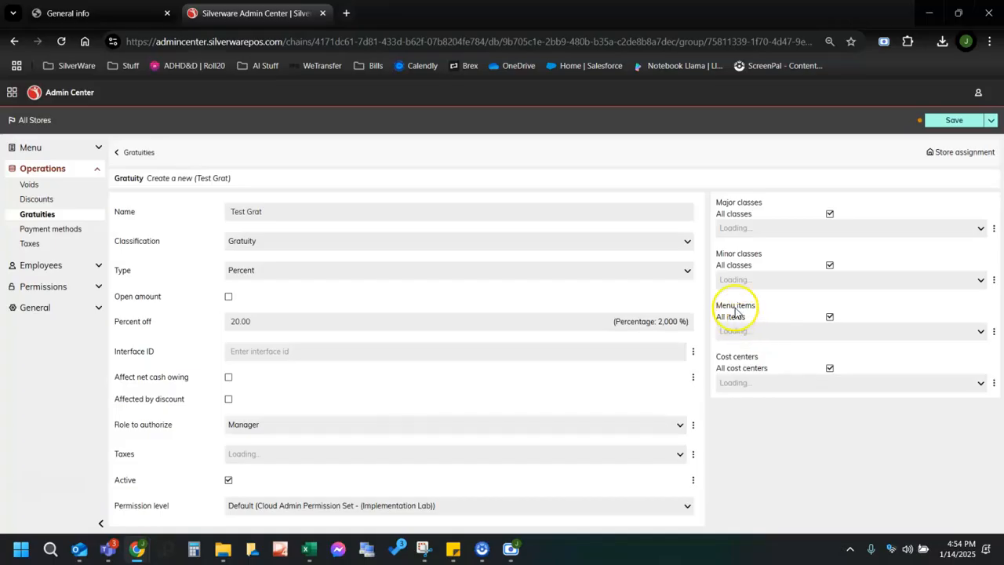
{"action": "left_click", "coordinate": [949, 120]}
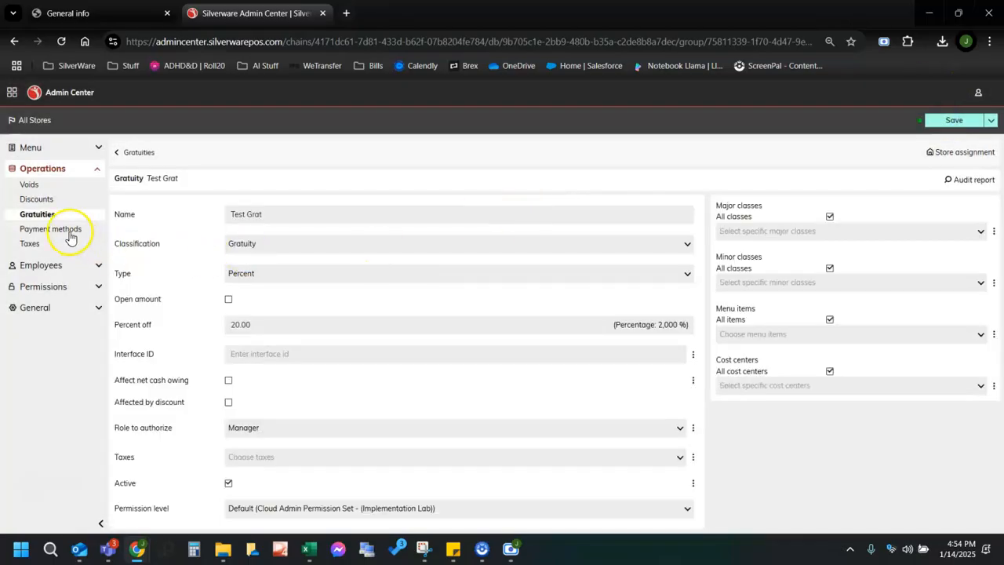
Open the American Express payment method and scroll through its General fields.
{"action": "left_click", "coordinate": [69, 234]}
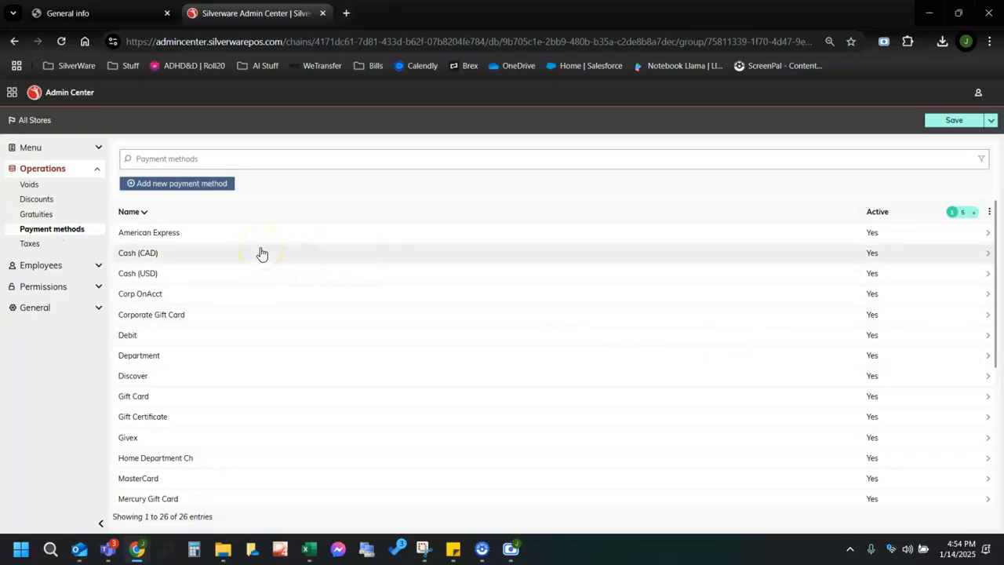
{"action": "left_click", "coordinate": [261, 254]}
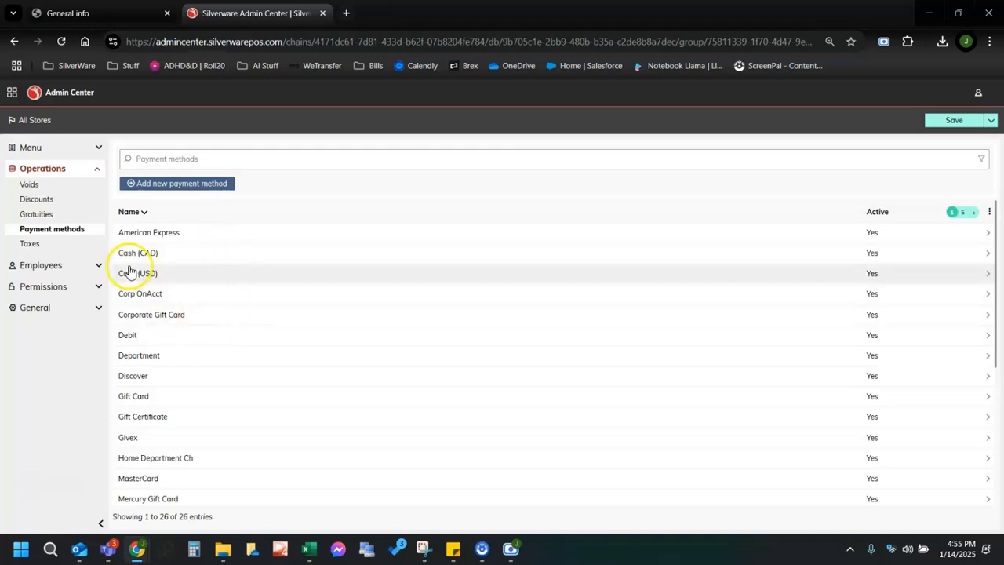
{"action": "left_click", "coordinate": [208, 238]}
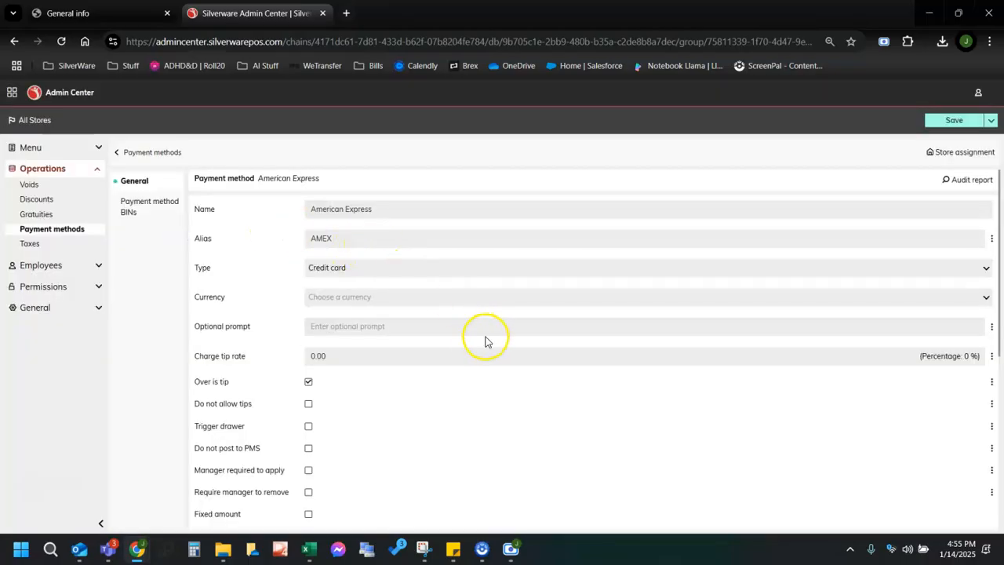
{"action": "scroll", "coordinate": [485, 341], "scroll_direction": "down", "scroll_amount": 1}
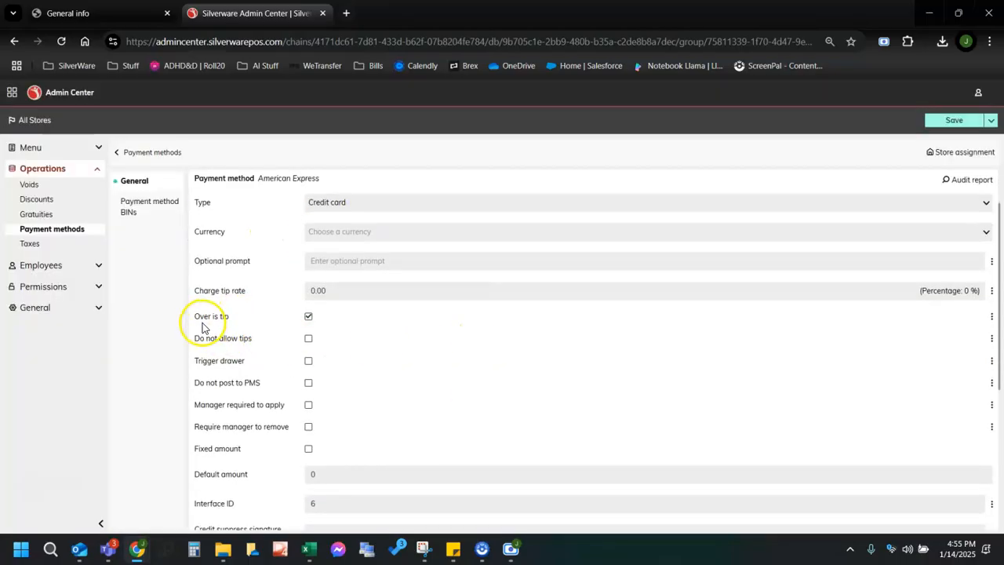
{"action": "scroll", "coordinate": [459, 375], "scroll_direction": "down", "scroll_amount": 1}
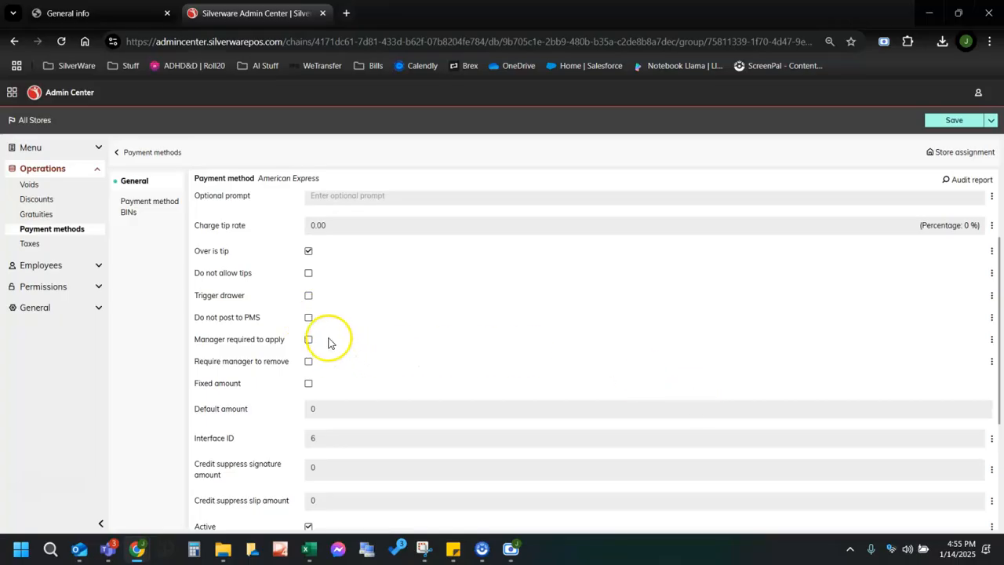
{"action": "scroll", "coordinate": [325, 333], "scroll_direction": "up", "scroll_amount": 2}
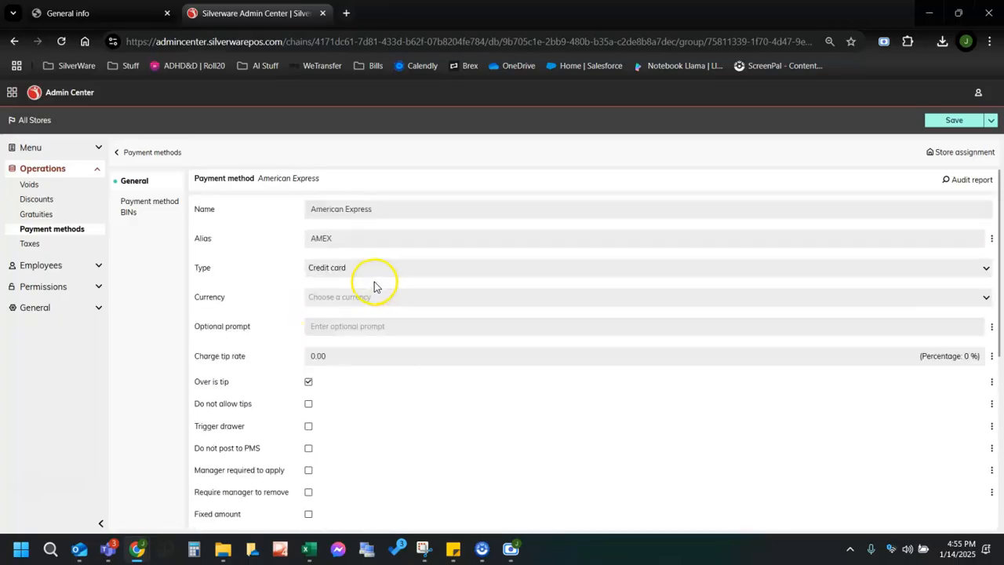
{"action": "scroll", "coordinate": [372, 251], "scroll_direction": "down", "scroll_amount": 3}
{"action": "scroll", "coordinate": [350, 285], "scroll_direction": "up", "scroll_amount": 2}
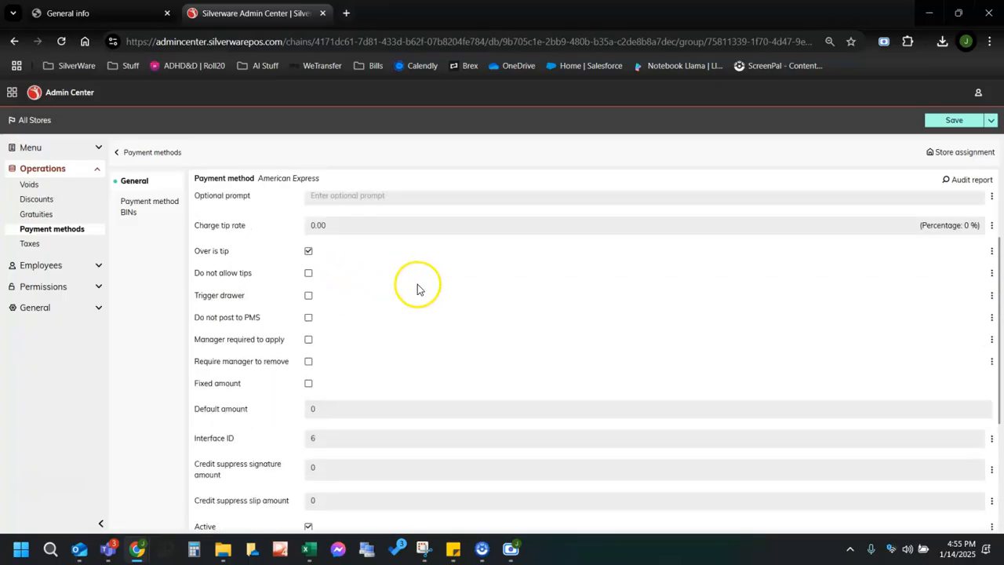
{"action": "scroll", "coordinate": [378, 271], "scroll_direction": "up", "scroll_amount": 2}
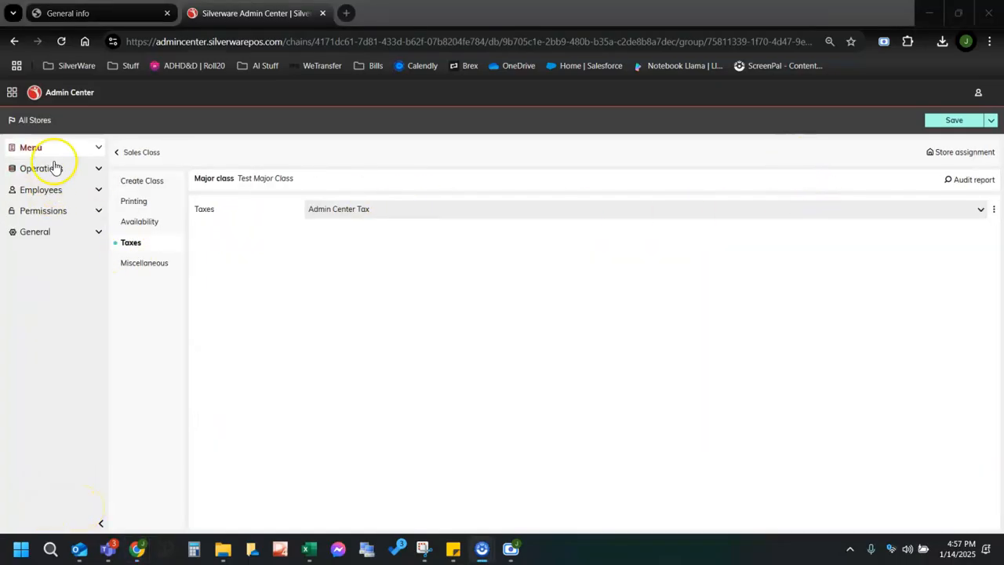
Add a new tax named Food Tax with a 0.07 rate.
{"action": "left_click", "coordinate": [67, 169]}
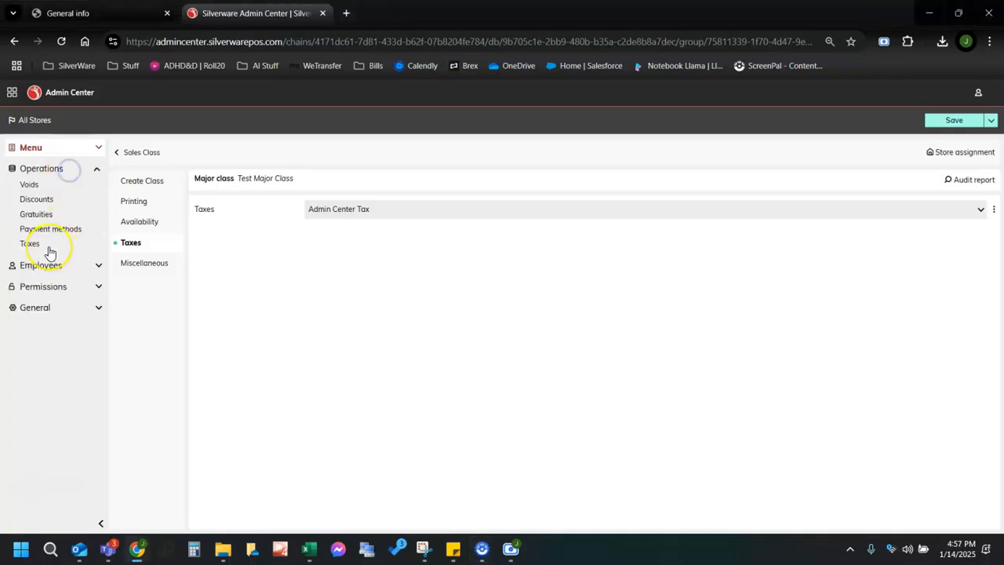
{"action": "left_click", "coordinate": [31, 243]}
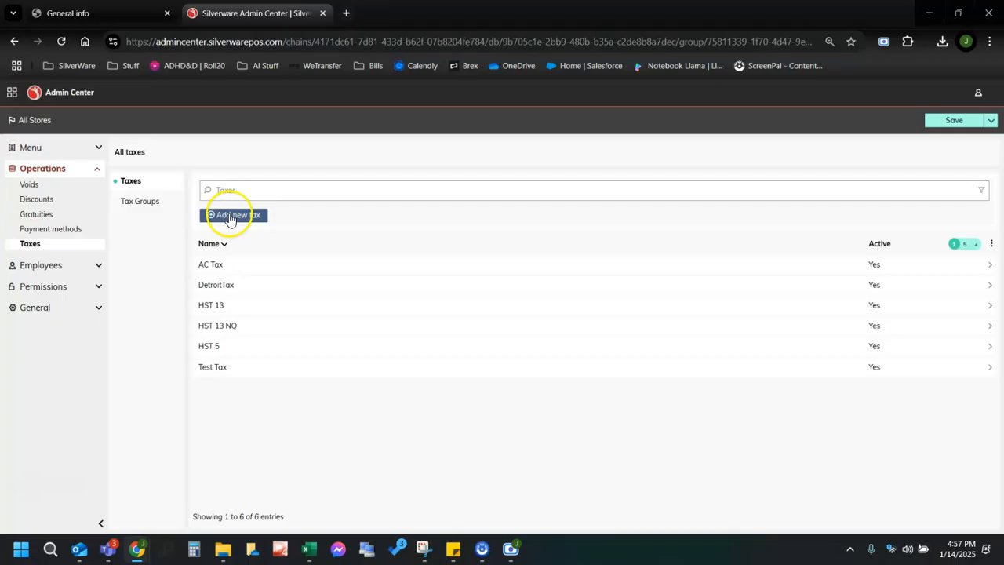
{"action": "left_click", "coordinate": [231, 213]}
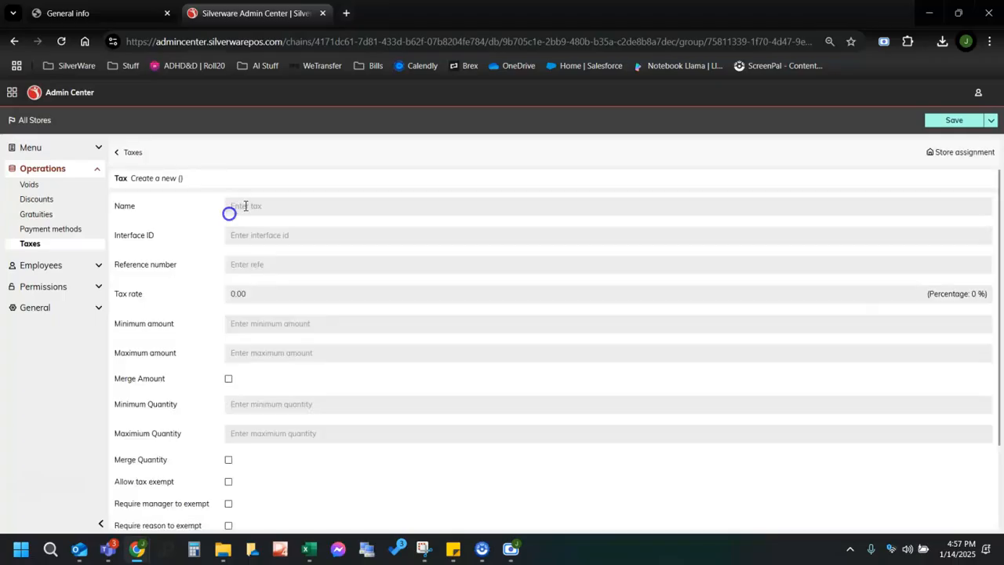
{"action": "left_click", "coordinate": [277, 207]}
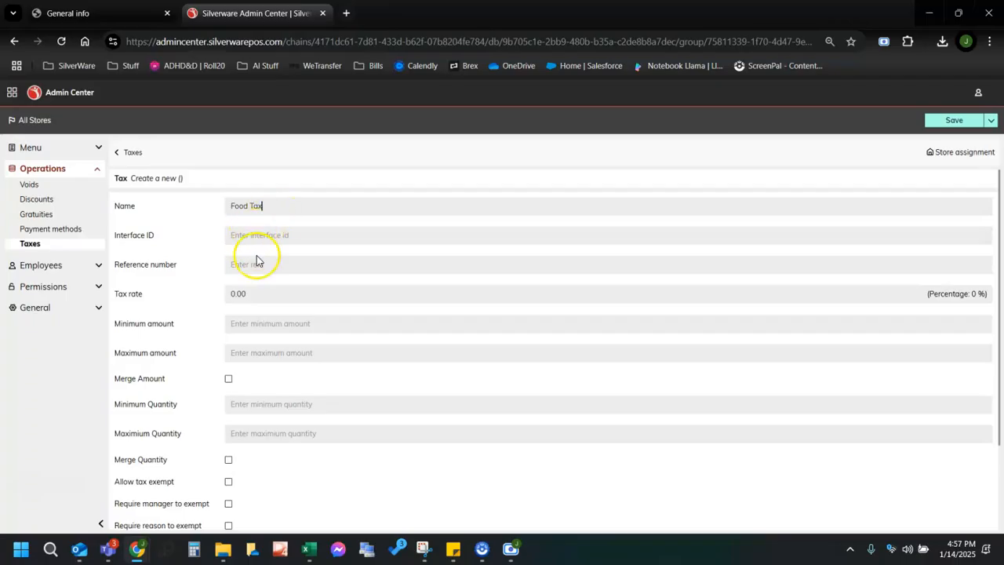
{"action": "scroll", "coordinate": [285, 340], "scroll_direction": "down", "scroll_amount": 1}
{"action": "left_click", "coordinate": [247, 232]}
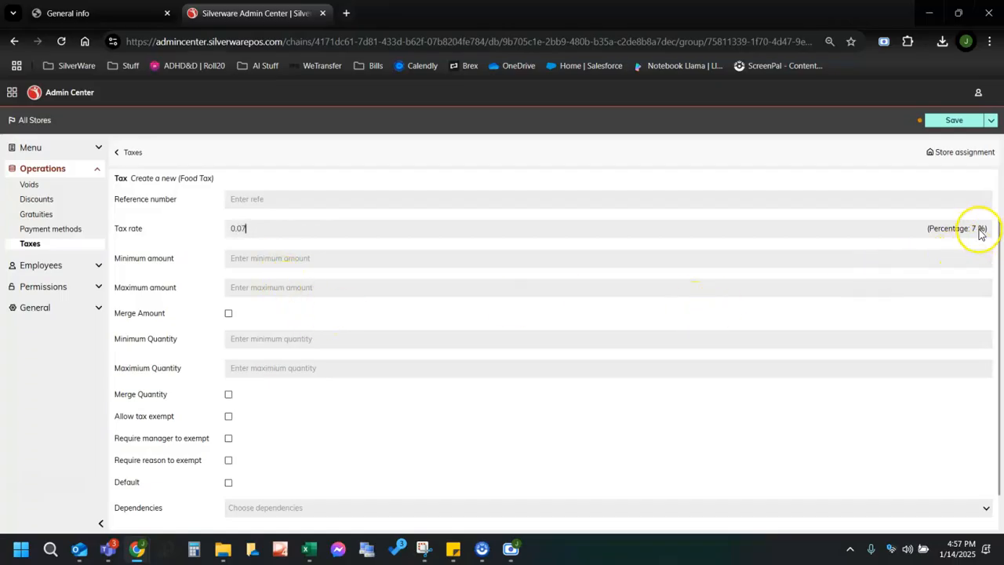
{"action": "scroll", "coordinate": [242, 374], "scroll_direction": "down", "scroll_amount": 1}
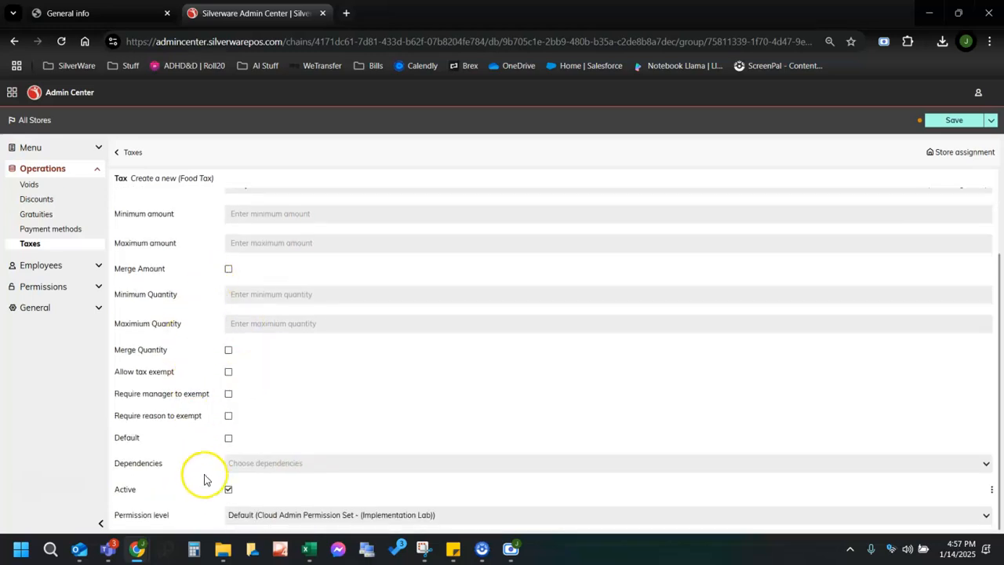
{"action": "scroll", "coordinate": [259, 416], "scroll_direction": "up", "scroll_amount": 3}
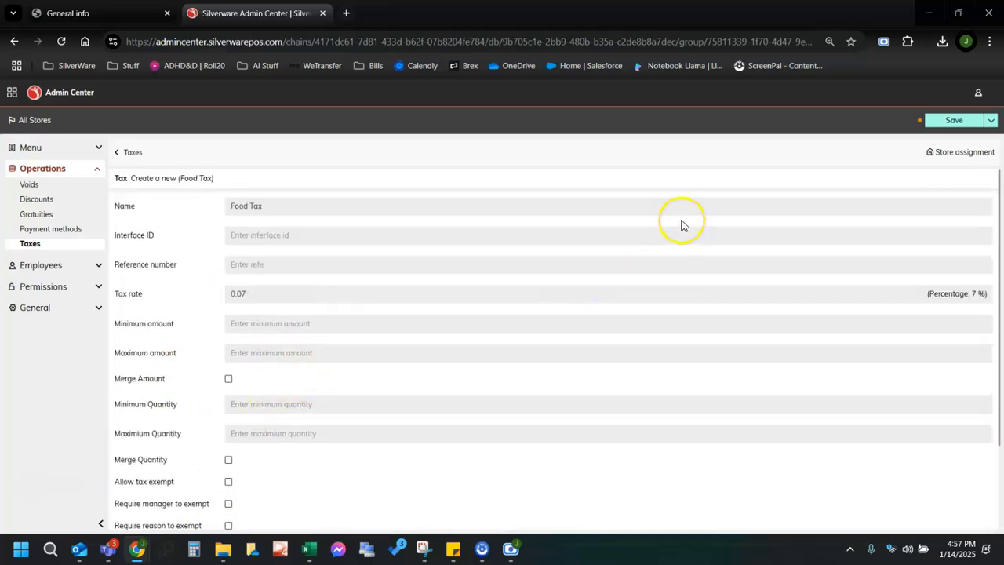
{"action": "left_click", "coordinate": [273, 296]}
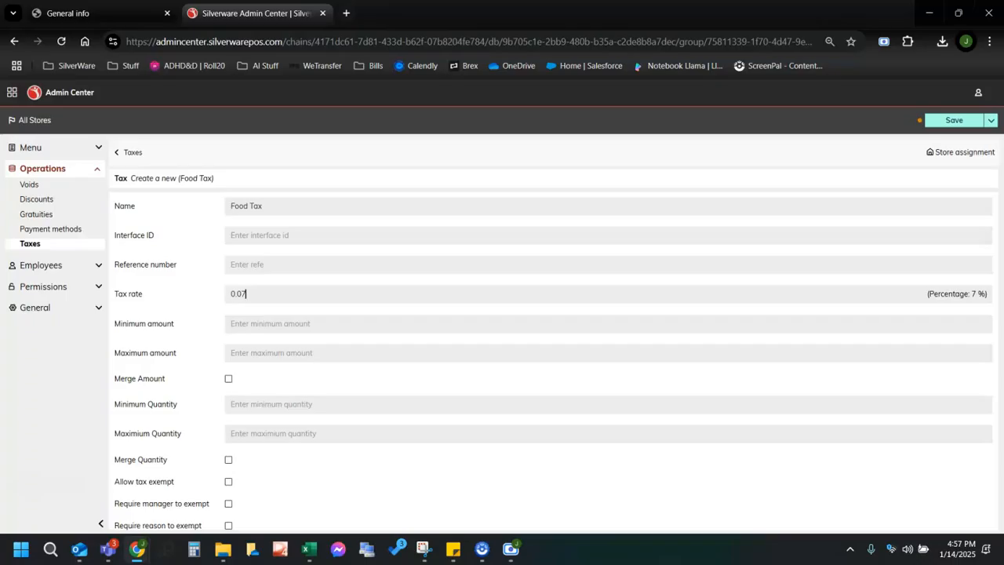
Check the Sales classes list, then return to Taxes and save Food Tax.
{"action": "left_click", "coordinate": [57, 146]}
{"action": "left_click", "coordinate": [50, 209]}
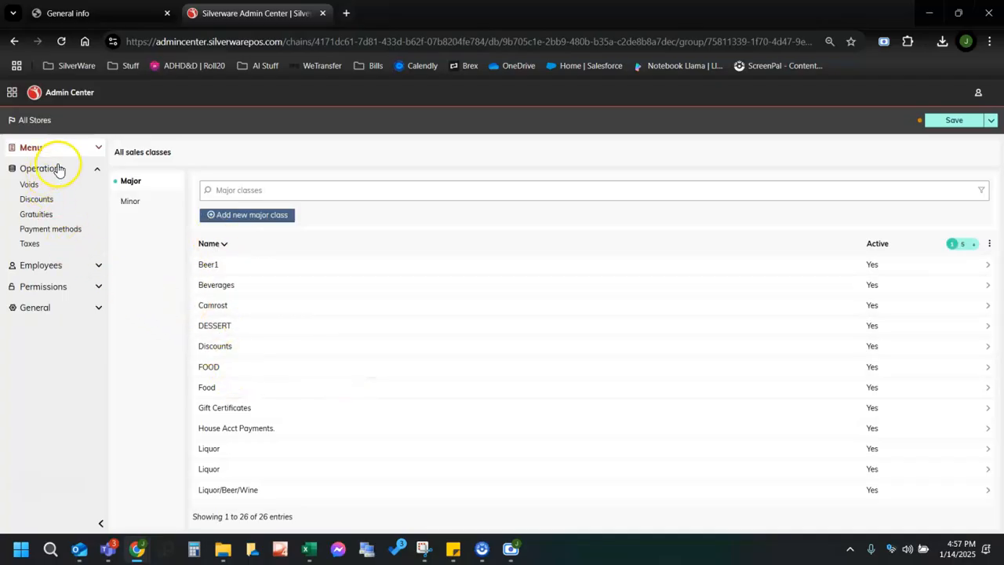
{"action": "left_click", "coordinate": [47, 245]}
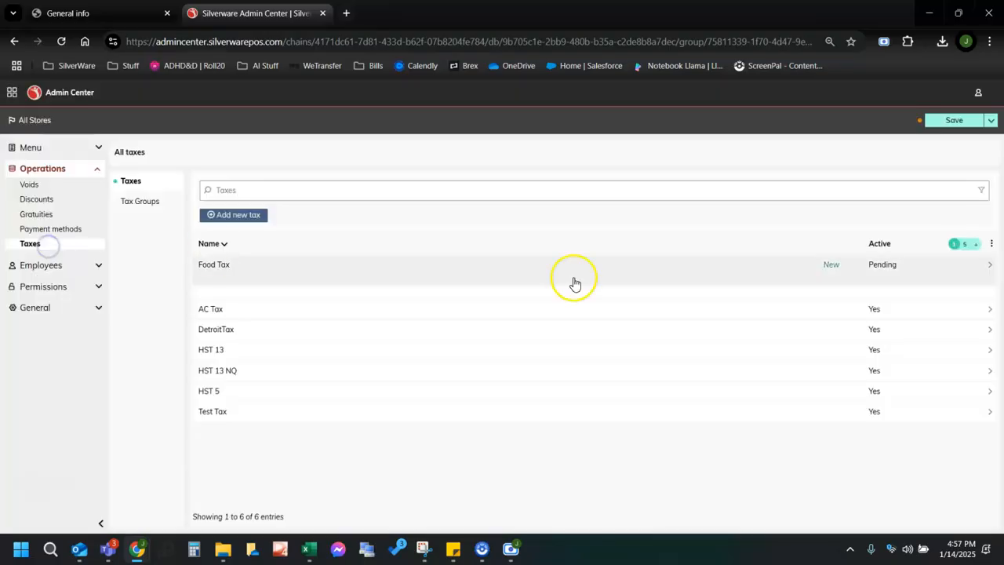
{"action": "left_click", "coordinate": [949, 123]}
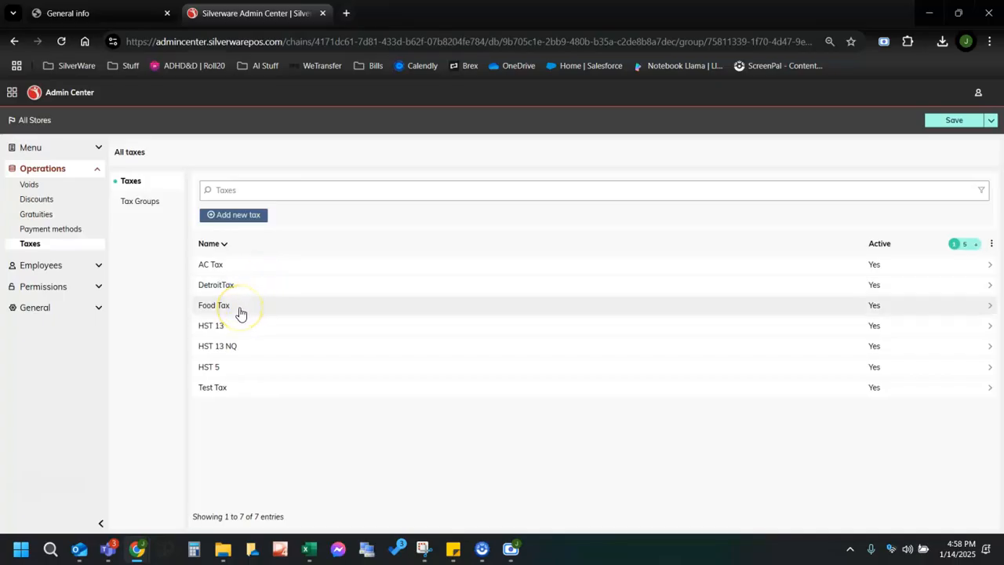
Switch from Operations to Employees > Users and start adding a new user.
{"action": "left_click", "coordinate": [66, 172]}
{"action": "left_click", "coordinate": [84, 197]}
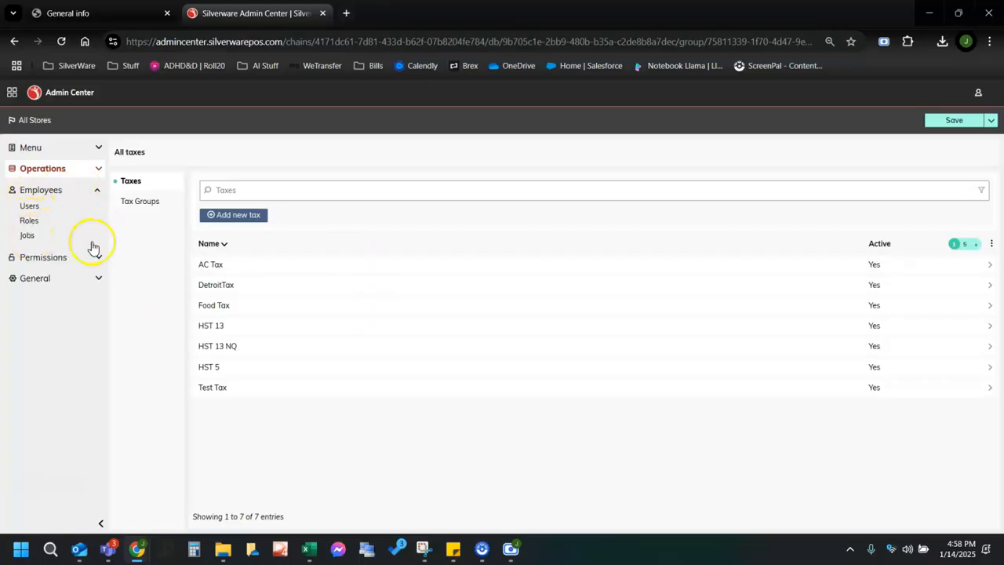
{"action": "left_click", "coordinate": [29, 206]}
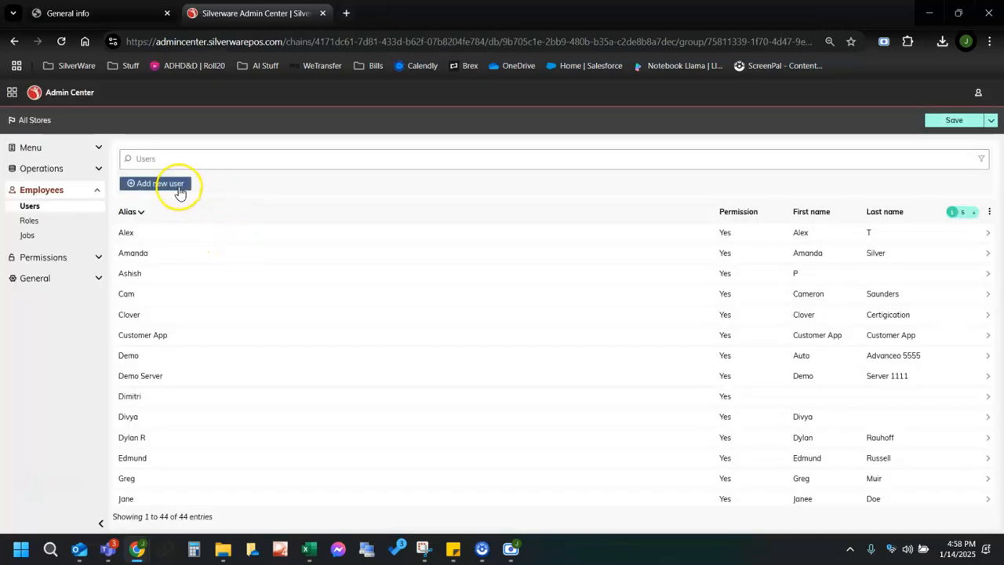
{"action": "left_click", "coordinate": [147, 183]}
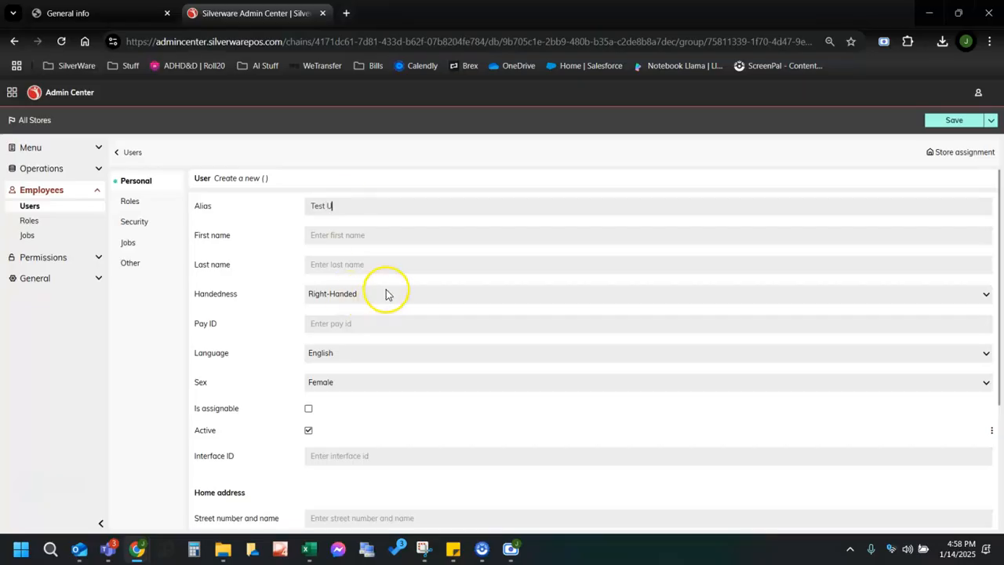
Enter first name Test and last name User for the new user.
{"action": "left_click", "coordinate": [388, 235]}
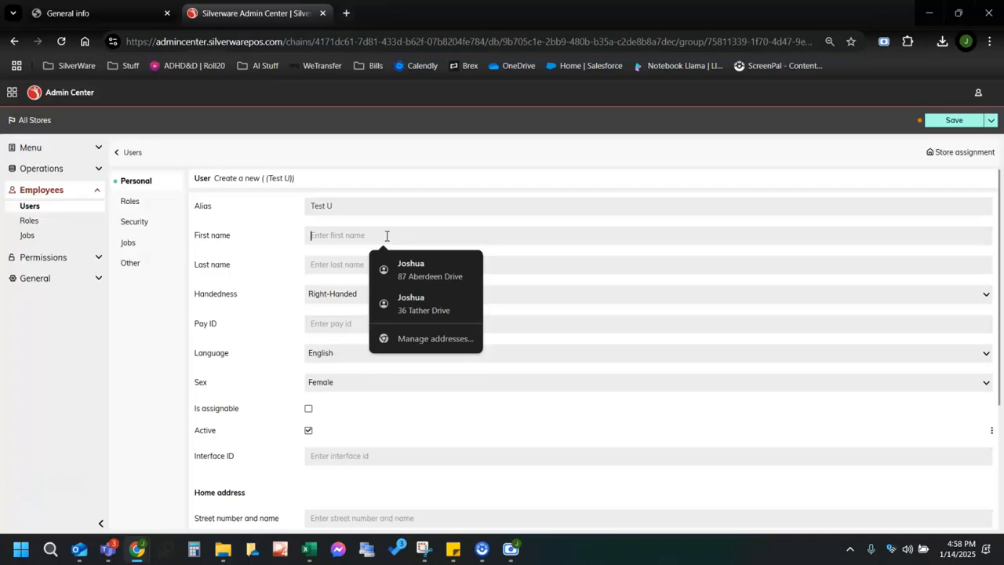
{"action": "left_click", "coordinate": [353, 205]}
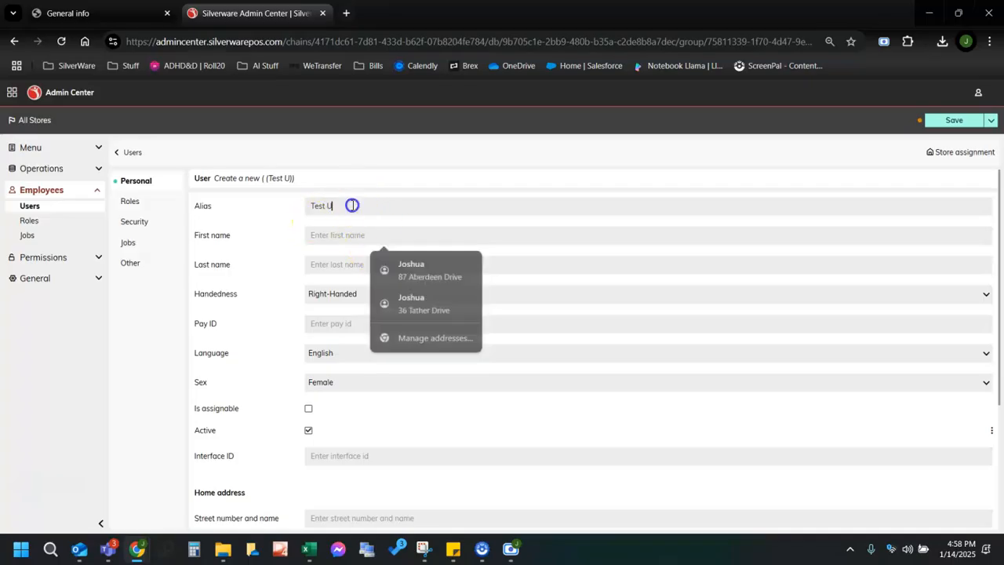
{"action": "left_click", "coordinate": [359, 228]}
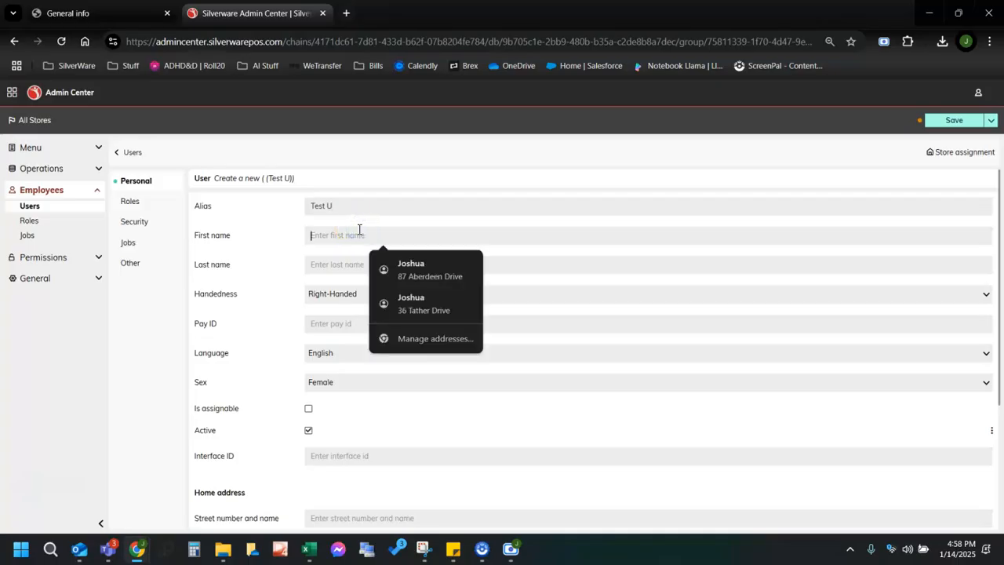
{"action": "type", "text": "Test"}
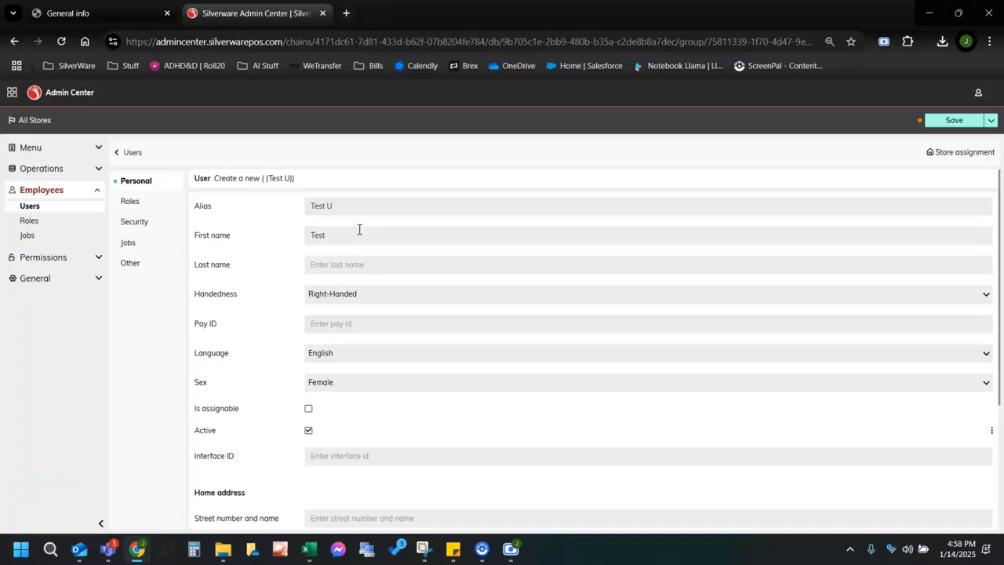
{"action": "left_click", "coordinate": [358, 263]}
{"action": "type", "text": "User"}
Keep handedness as Right-Handed and sex as Female, then move down the Personal form.
{"action": "left_click", "coordinate": [350, 301]}
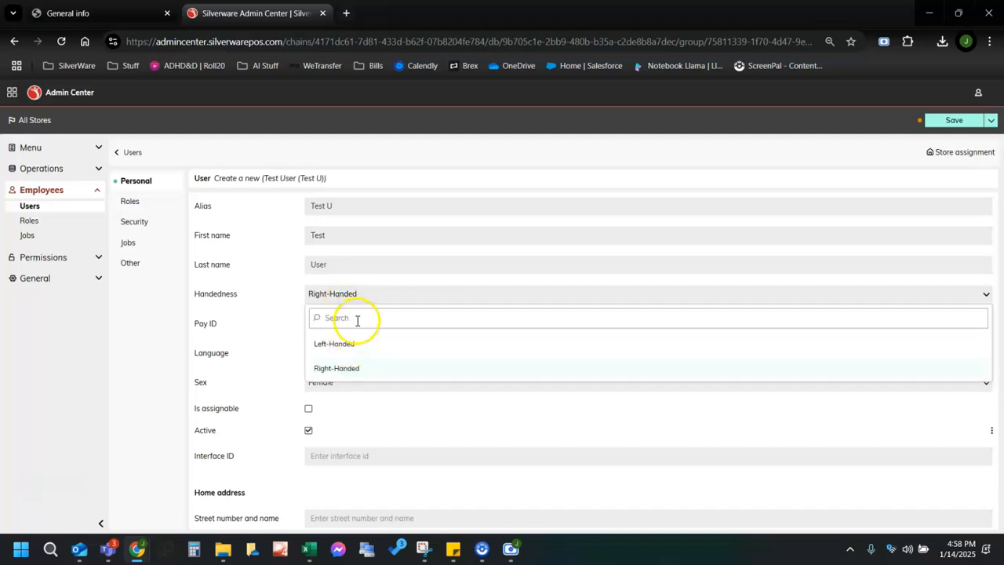
{"action": "left_click", "coordinate": [354, 299]}
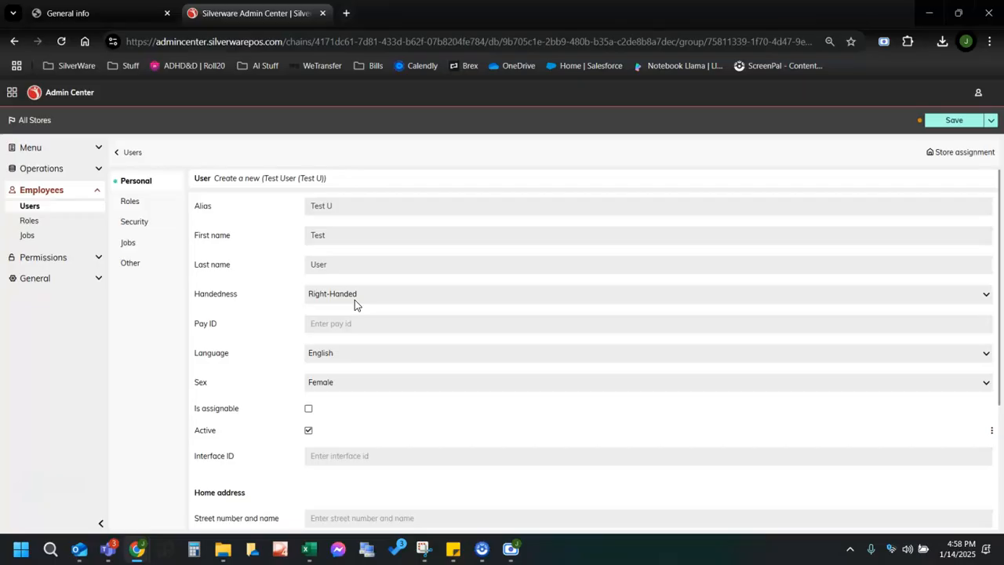
{"action": "left_click", "coordinate": [354, 299]}
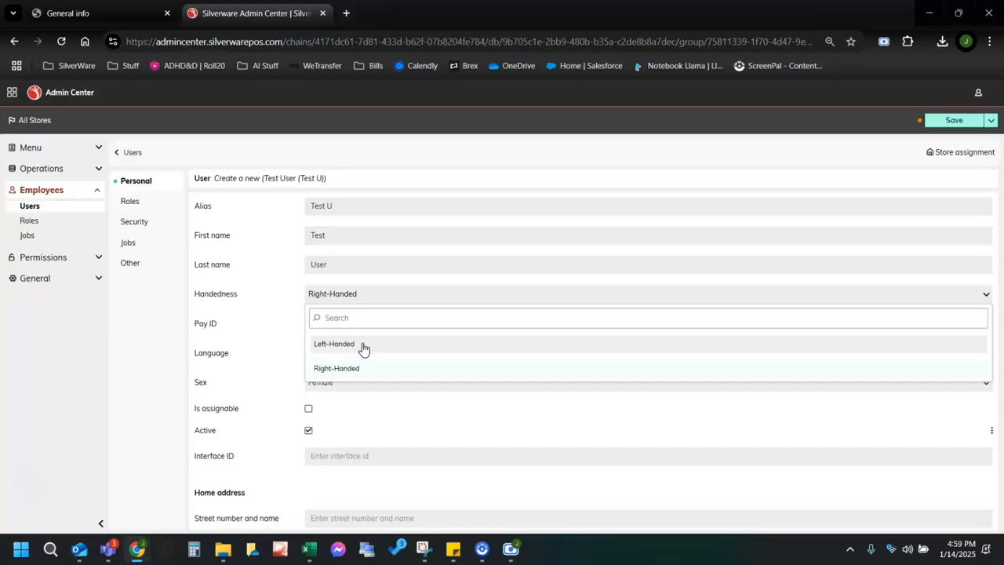
{"action": "left_click", "coordinate": [335, 350]}
{"action": "left_click", "coordinate": [486, 421]}
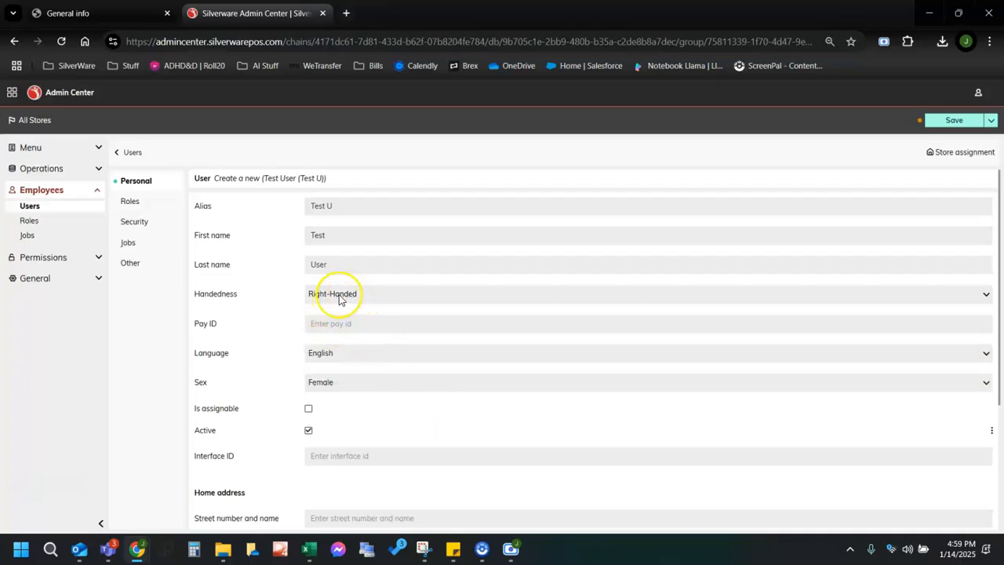
{"action": "left_click", "coordinate": [318, 386]}
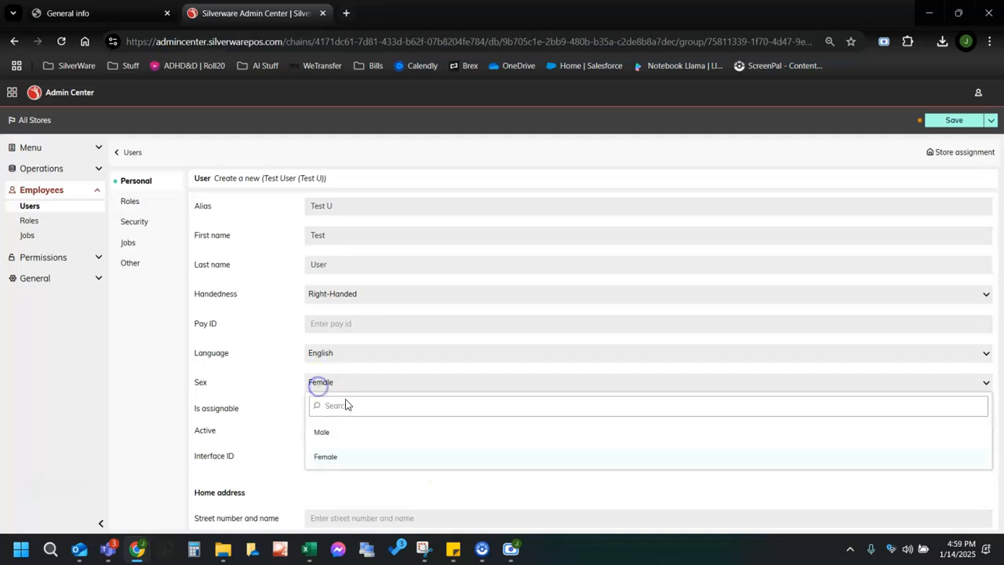
{"action": "left_click", "coordinate": [342, 468]}
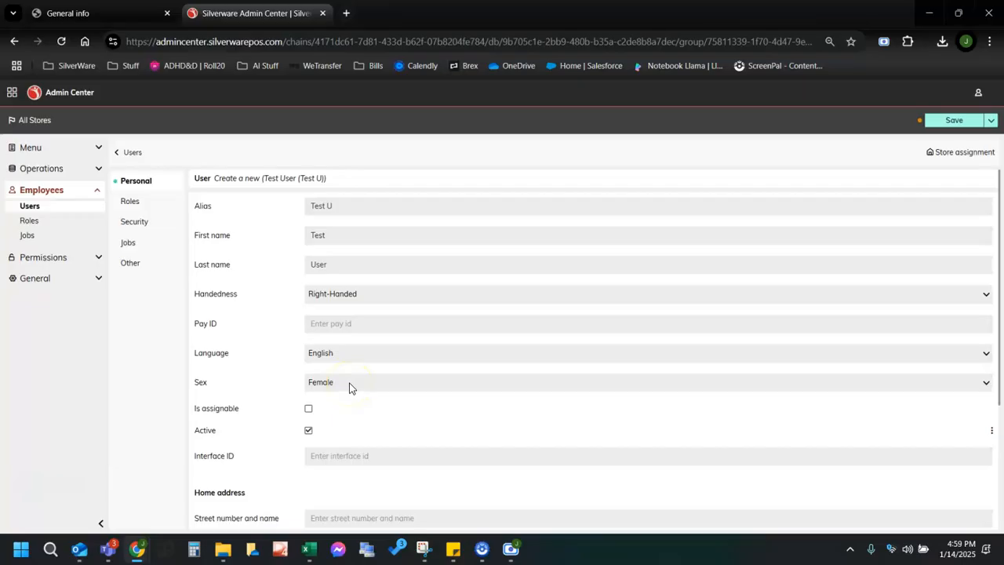
{"action": "left_click", "coordinate": [367, 411]}
{"action": "scroll", "coordinate": [384, 412], "scroll_direction": "down", "scroll_amount": 2}
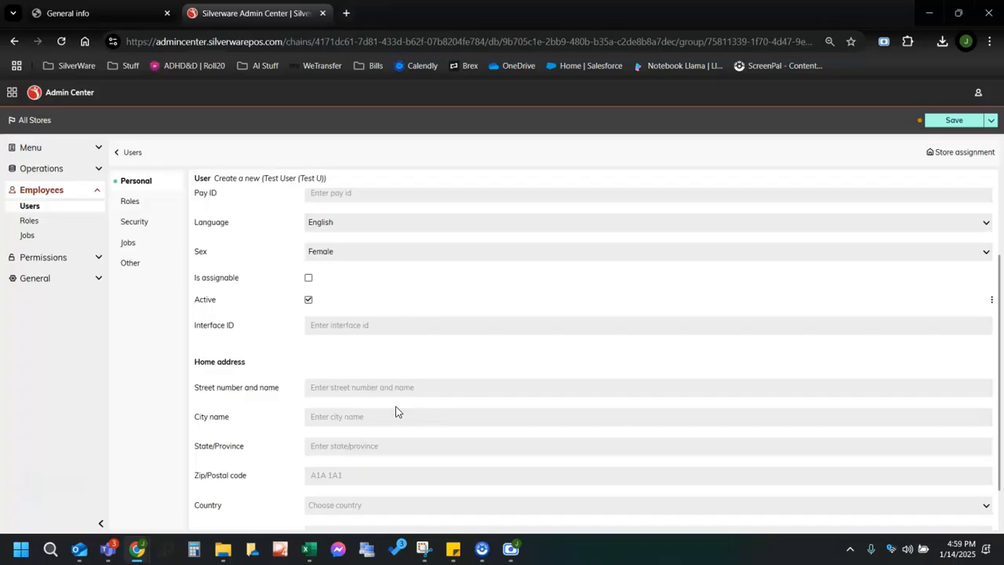
{"action": "scroll", "coordinate": [343, 399], "scroll_direction": "down", "scroll_amount": 1}
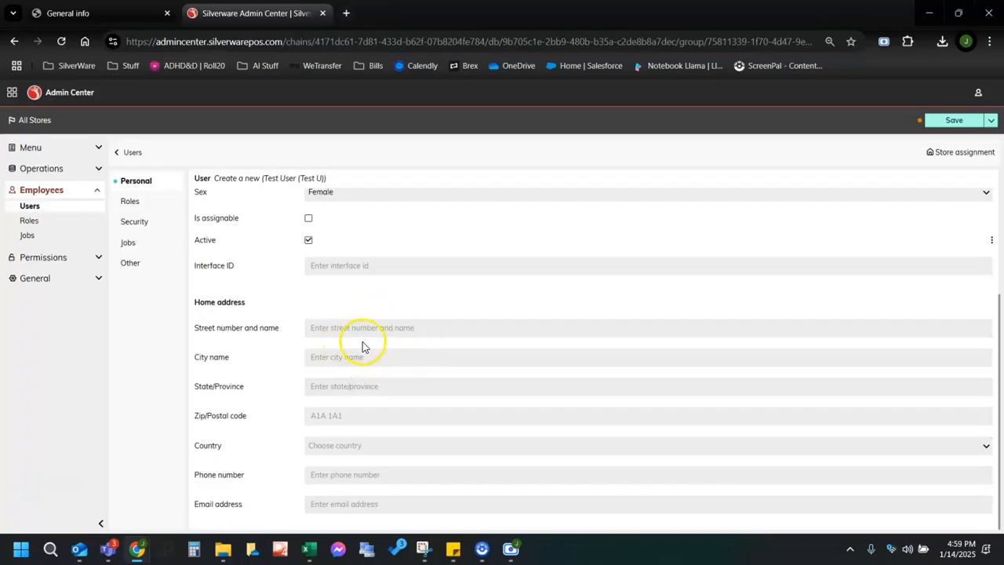
Add a Manager role at the Implementation - Admin Center Lab store to Test User.
{"action": "left_click", "coordinate": [131, 202]}
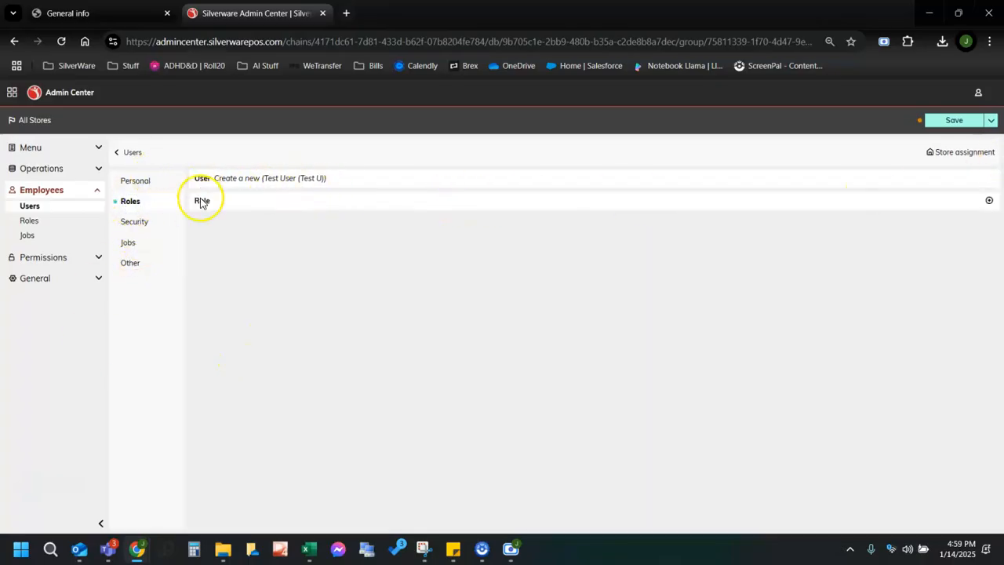
{"action": "left_click", "coordinate": [988, 200]}
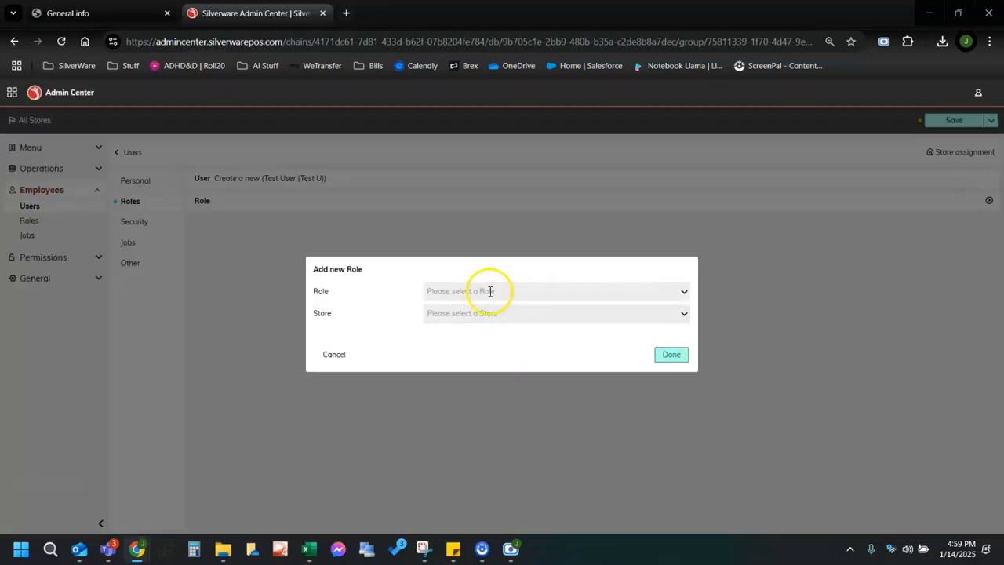
{"action": "left_click", "coordinate": [491, 291]}
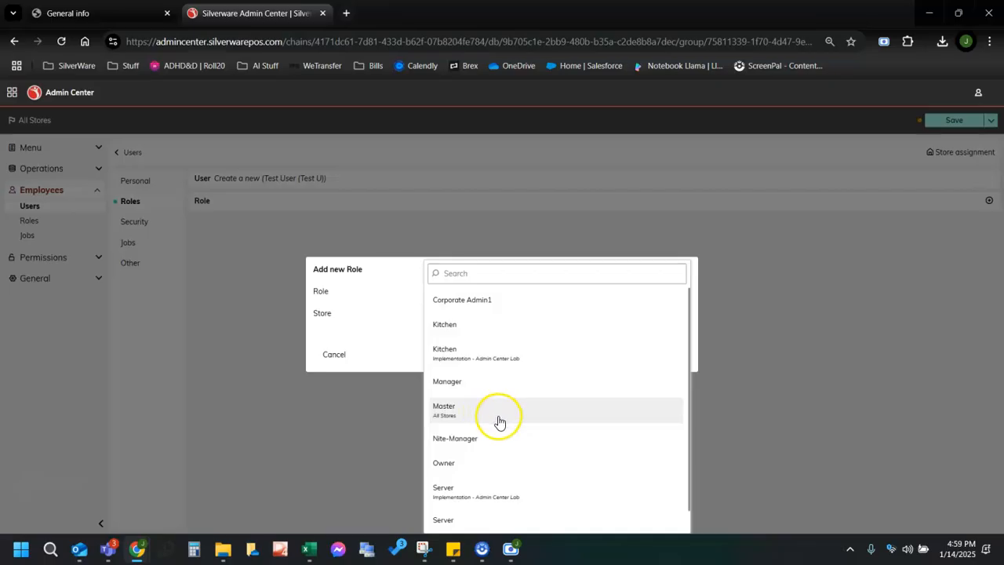
{"action": "scroll", "coordinate": [500, 420], "scroll_direction": "down", "scroll_amount": 1}
{"action": "left_click", "coordinate": [456, 362]}
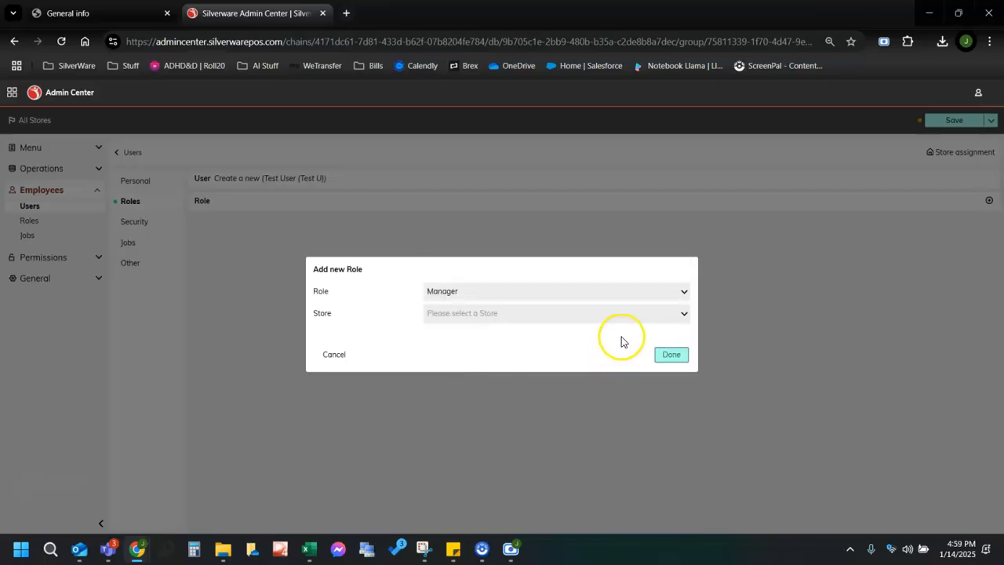
{"action": "left_click", "coordinate": [658, 313]}
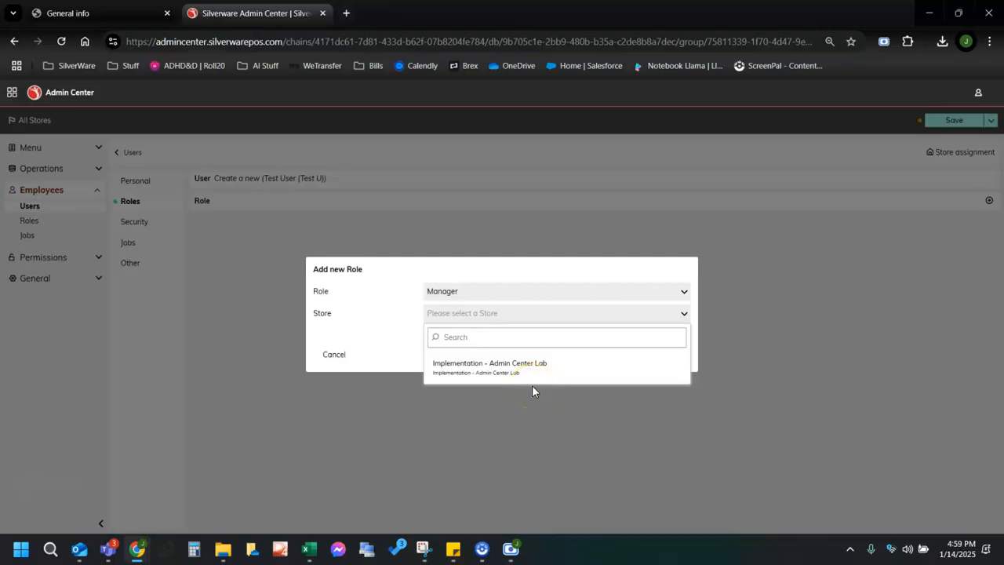
{"action": "left_click", "coordinate": [512, 373]}
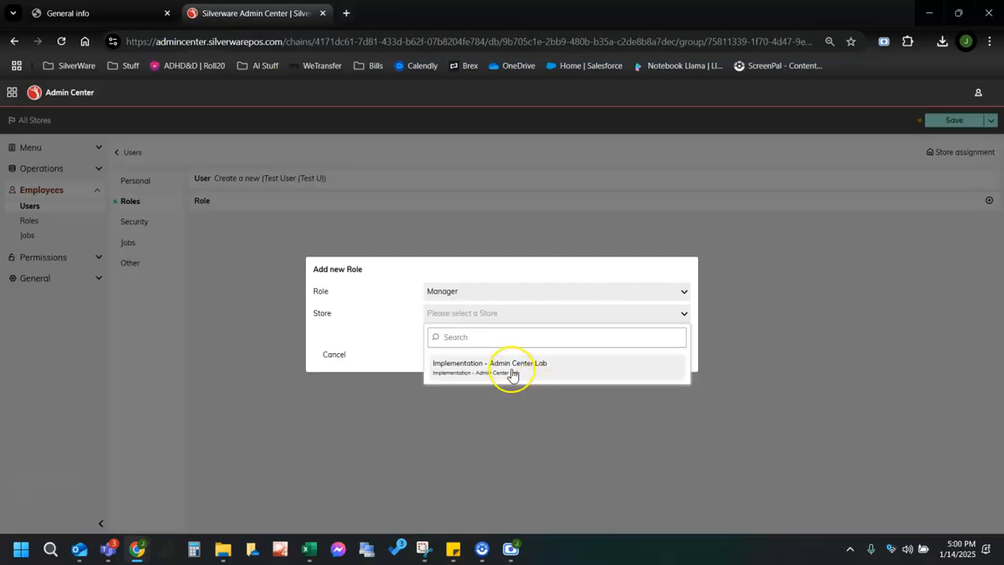
{"action": "left_click", "coordinate": [511, 367]}
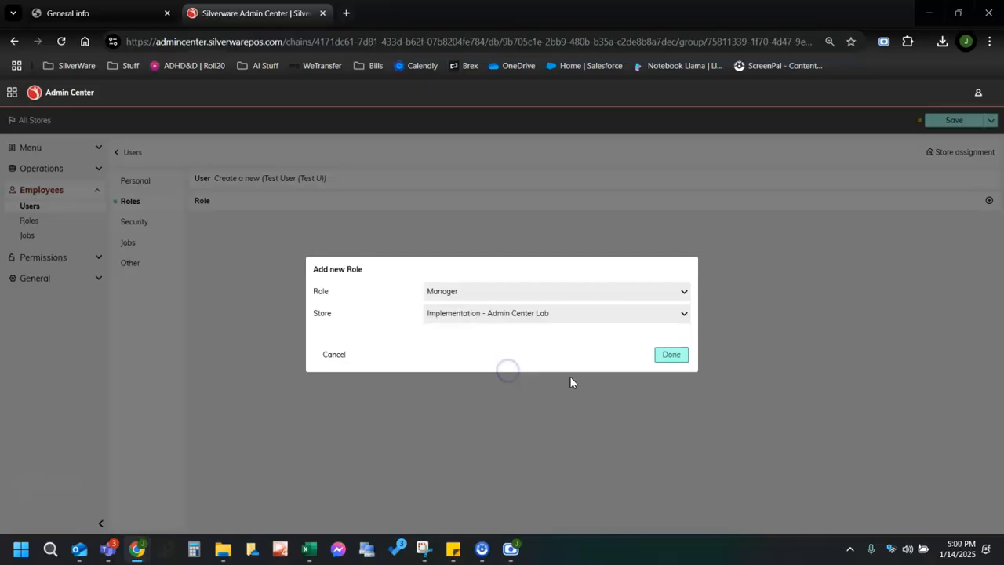
{"action": "left_click", "coordinate": [670, 355]}
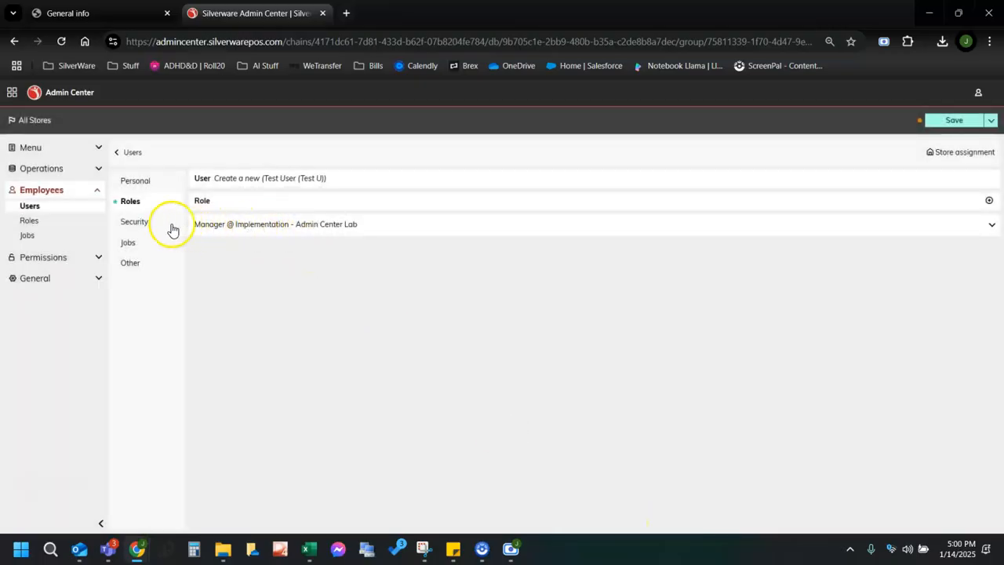
{"action": "left_click", "coordinate": [135, 222]}
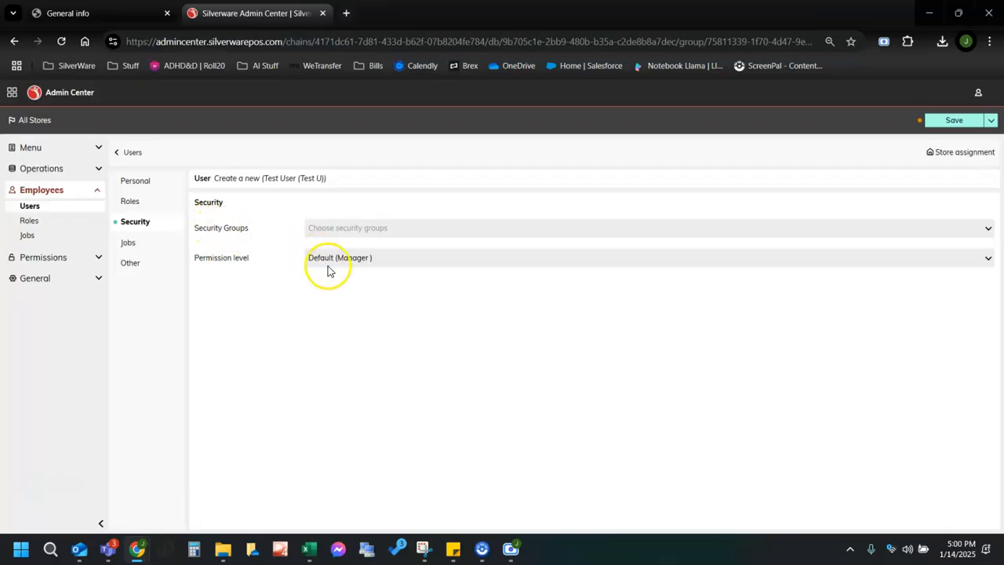
Tick Default Security Group for the user, leaving the permission level at Default (Manager).
{"action": "left_click", "coordinate": [323, 229]}
{"action": "left_click", "coordinate": [345, 302]}
{"action": "left_click", "coordinate": [263, 323]}
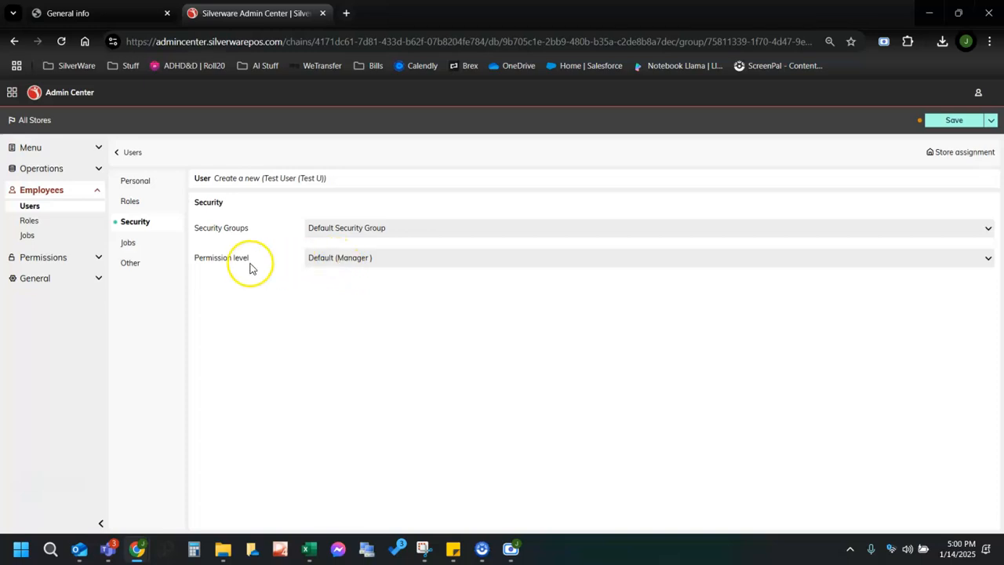
{"action": "left_click", "coordinate": [338, 260]}
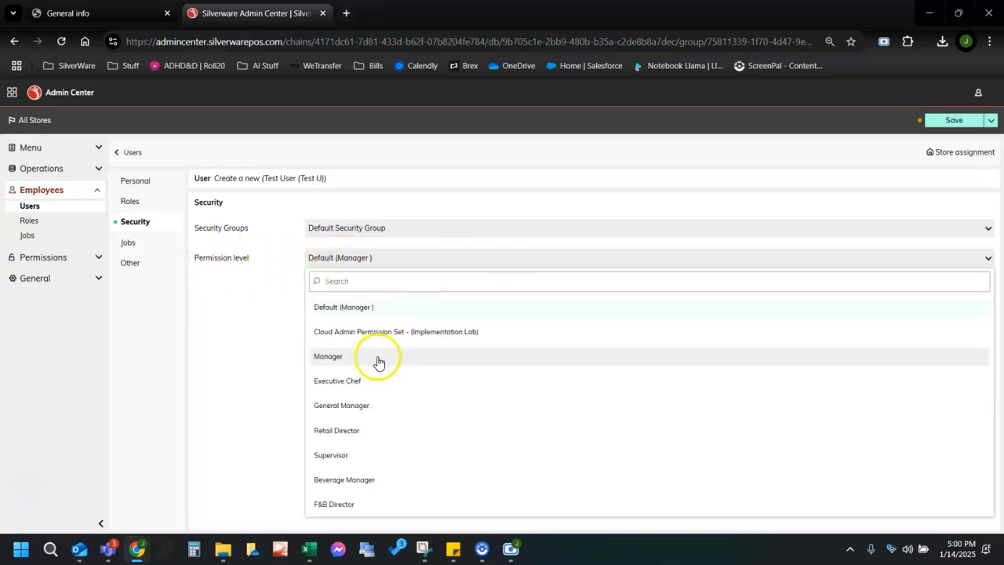
{"action": "left_click", "coordinate": [265, 379]}
{"action": "left_click", "coordinate": [129, 244]}
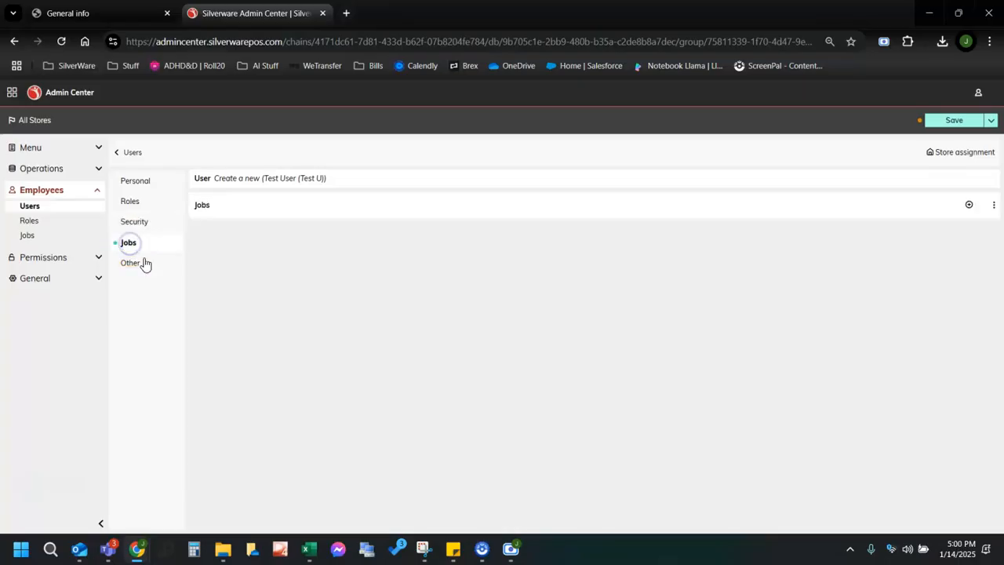
Assign Test User the Floor Manager job and save the user record.
{"action": "left_click", "coordinate": [969, 206]}
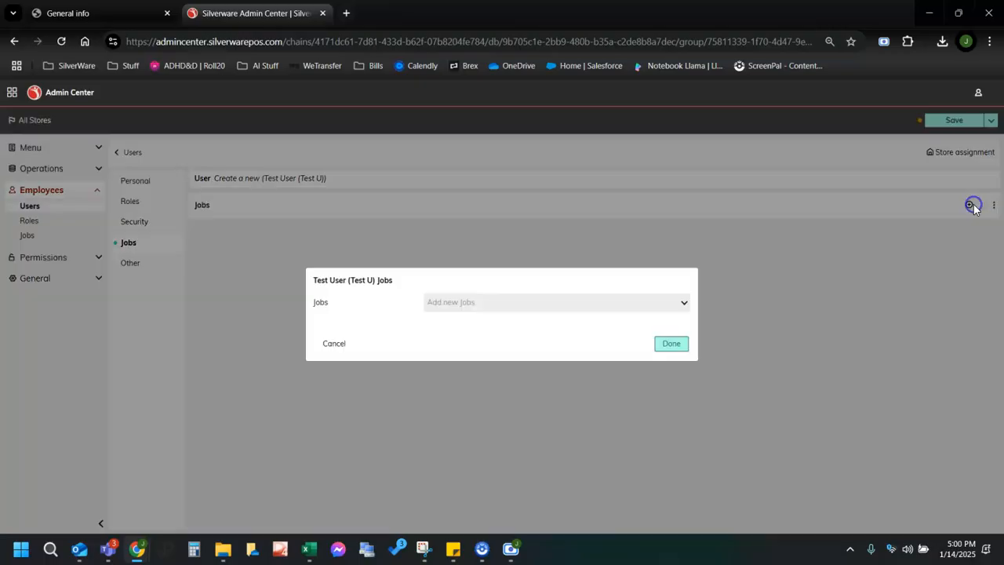
{"action": "left_click", "coordinate": [538, 297]}
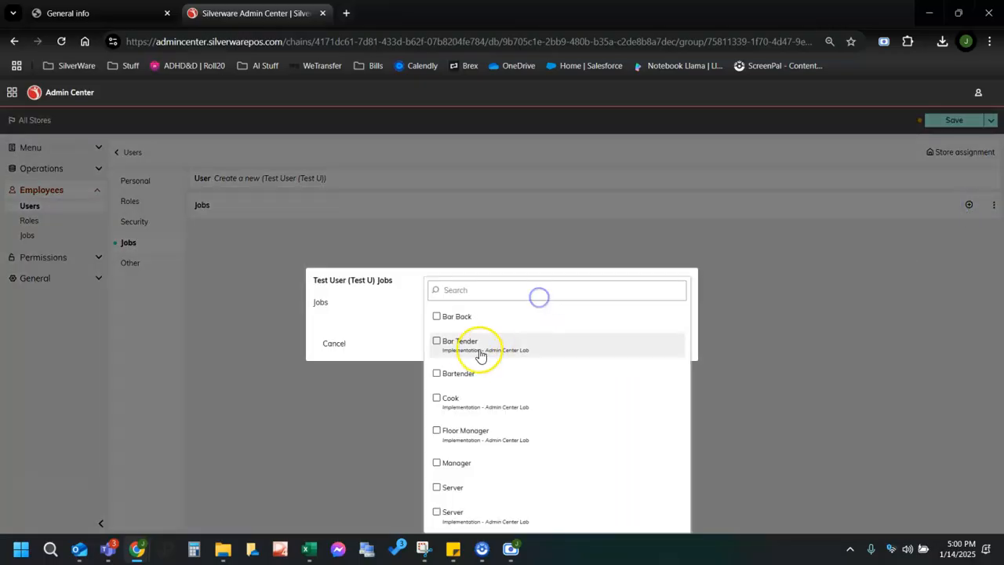
{"action": "left_click", "coordinate": [477, 434]}
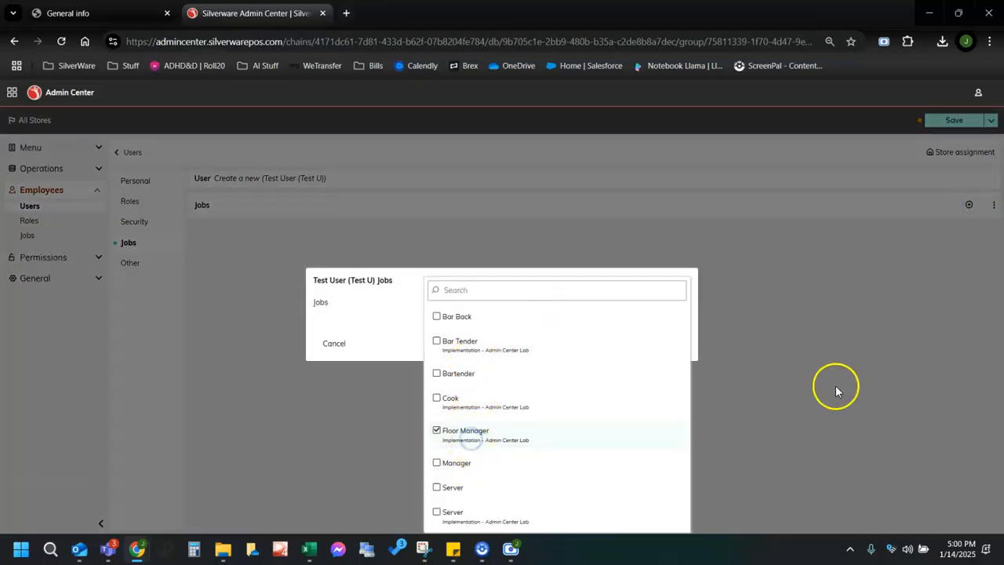
{"action": "left_click", "coordinate": [357, 432]}
{"action": "left_click", "coordinate": [671, 343]}
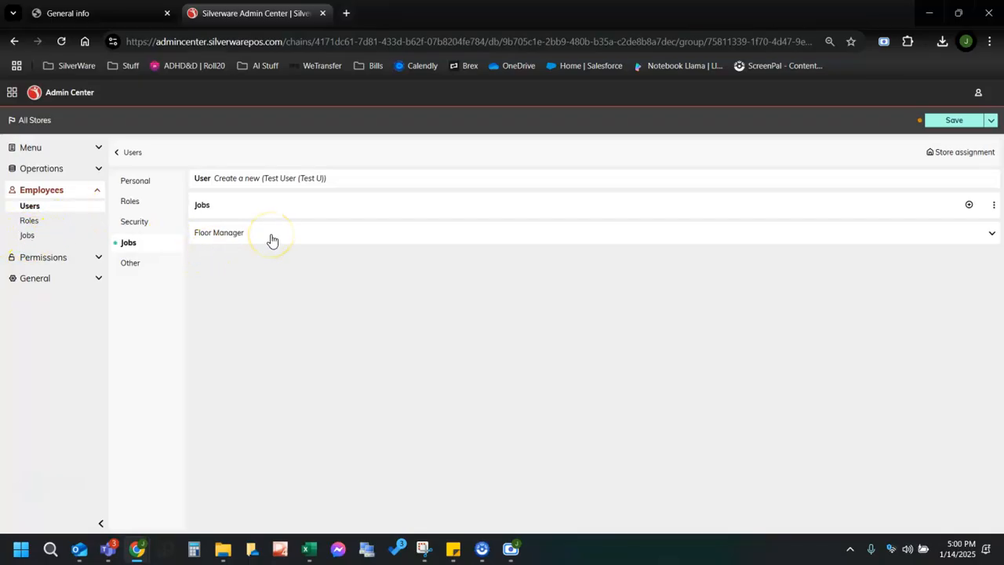
{"action": "left_click", "coordinate": [956, 120]}
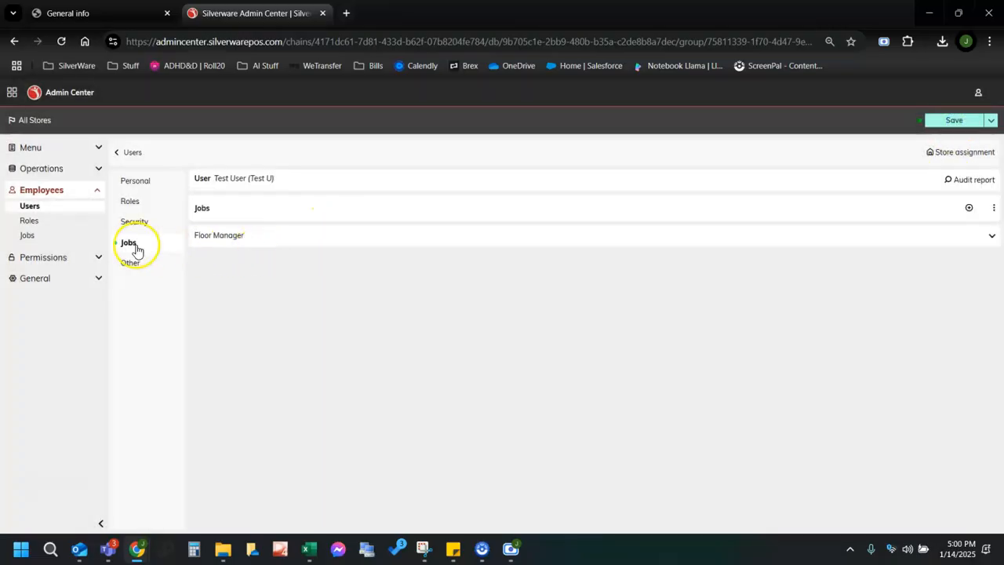
Review Test User's Security section: Default Security Group with Default (Manager) permission level.
{"action": "left_click", "coordinate": [130, 263]}
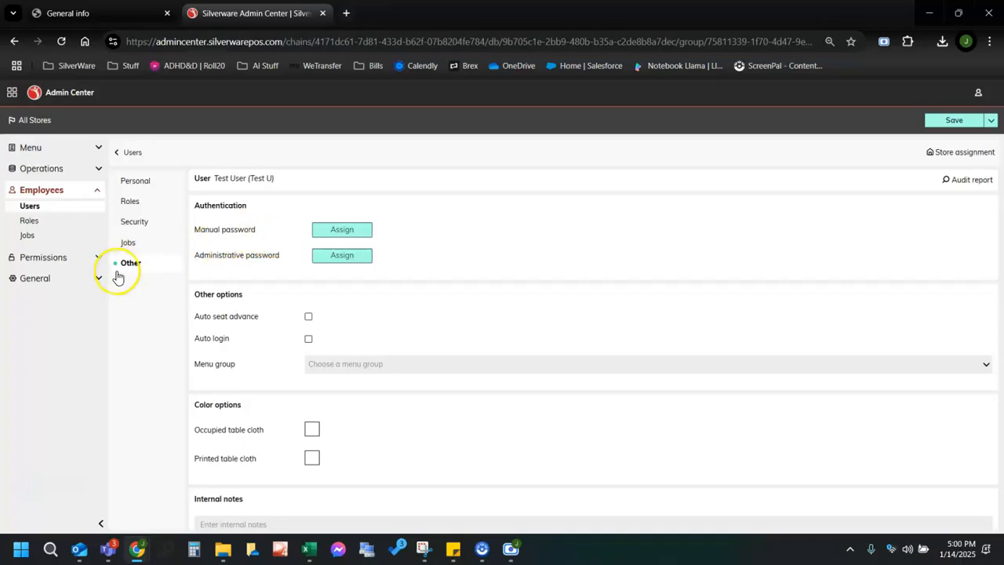
{"action": "left_click", "coordinate": [135, 186]}
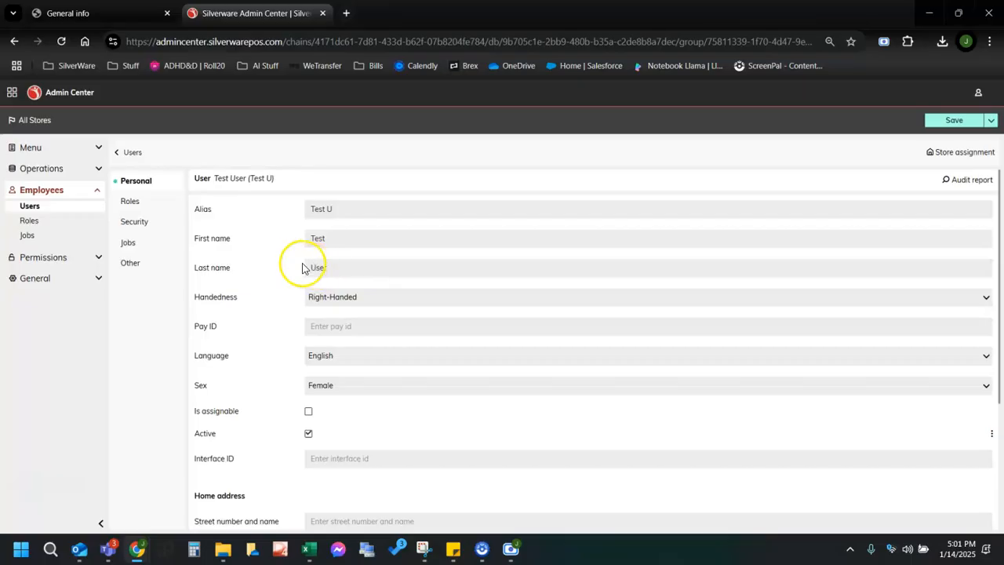
{"action": "left_click", "coordinate": [119, 202]}
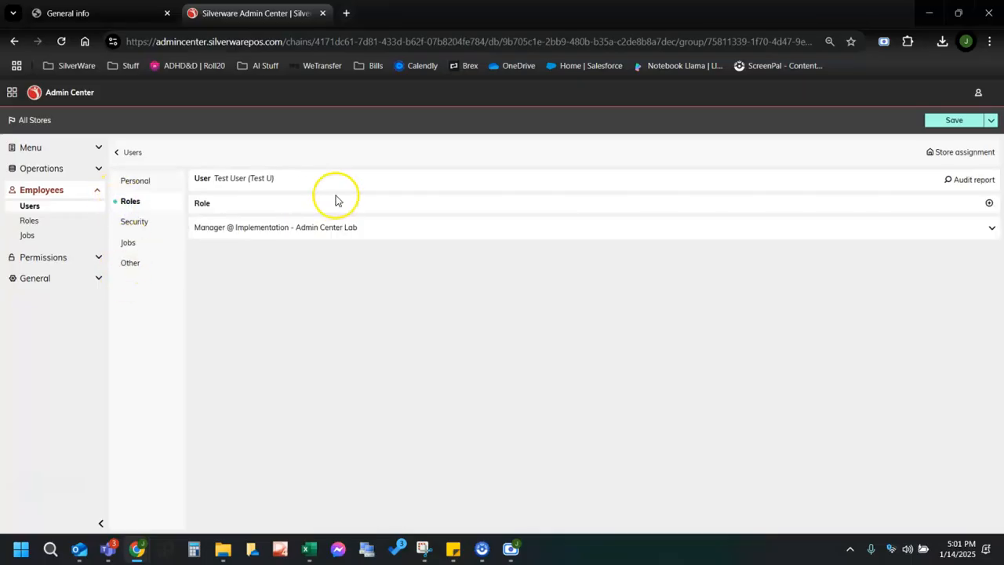
{"action": "left_click", "coordinate": [130, 263]}
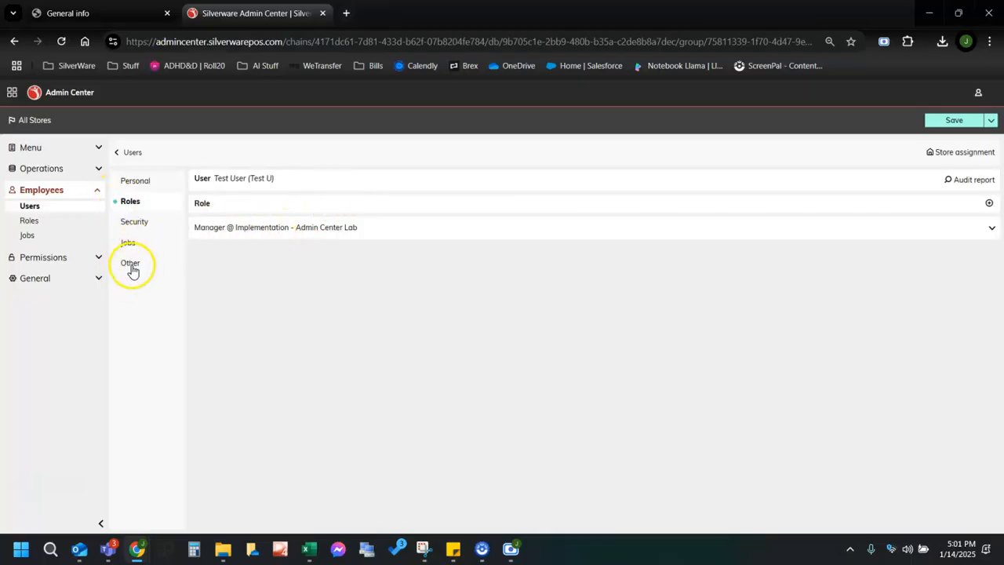
{"action": "left_click", "coordinate": [133, 228]}
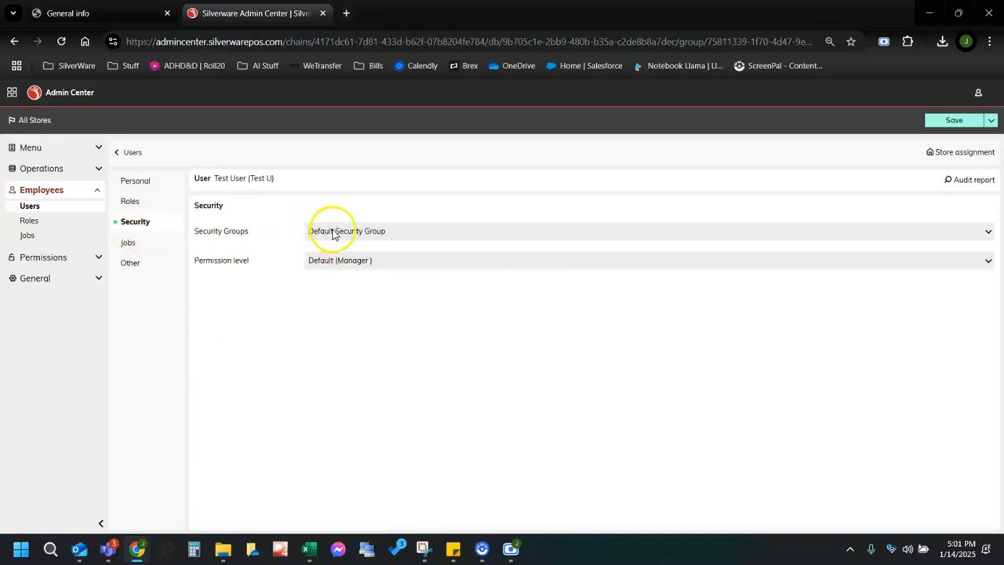
Enter and confirm a manual password for Test User, which validation rejects.
{"action": "left_click", "coordinate": [130, 264]}
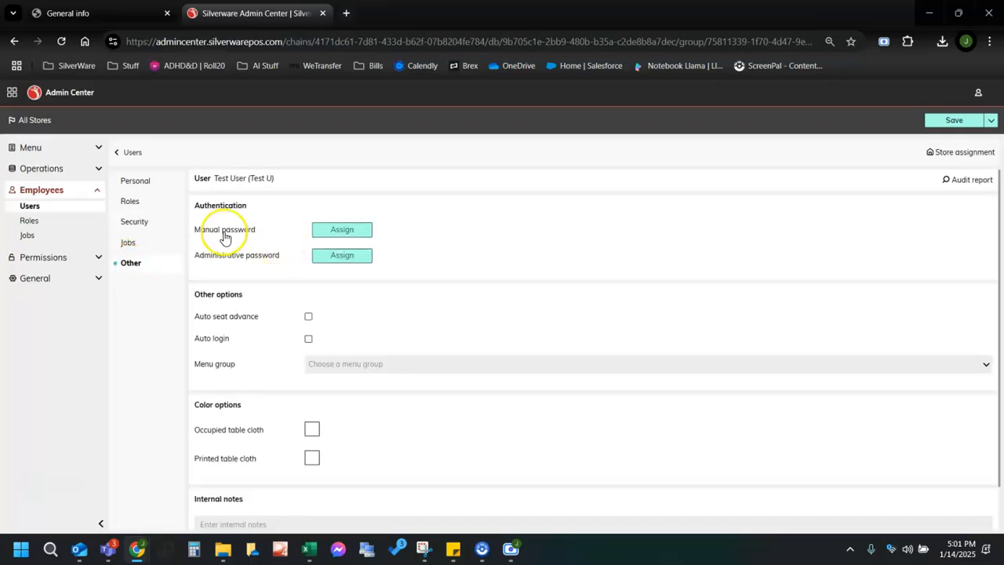
{"action": "left_click", "coordinate": [332, 239]}
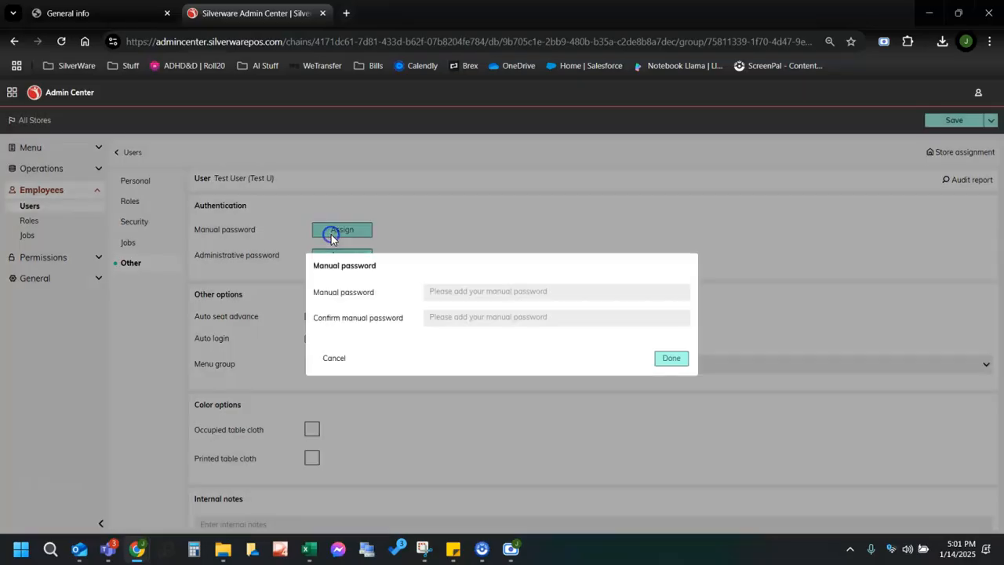
{"action": "left_click", "coordinate": [451, 296]}
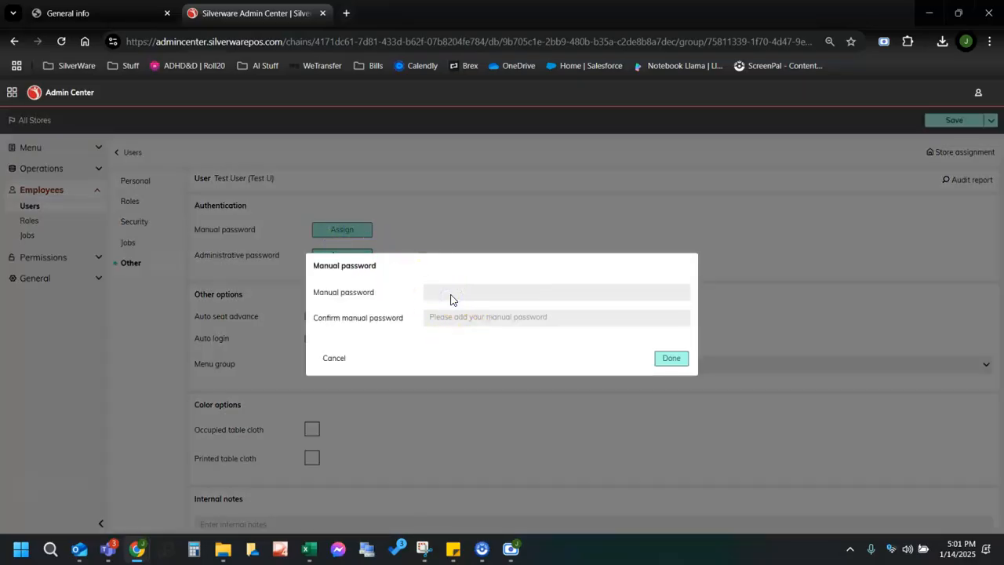
{"action": "left_click", "coordinate": [451, 318]}
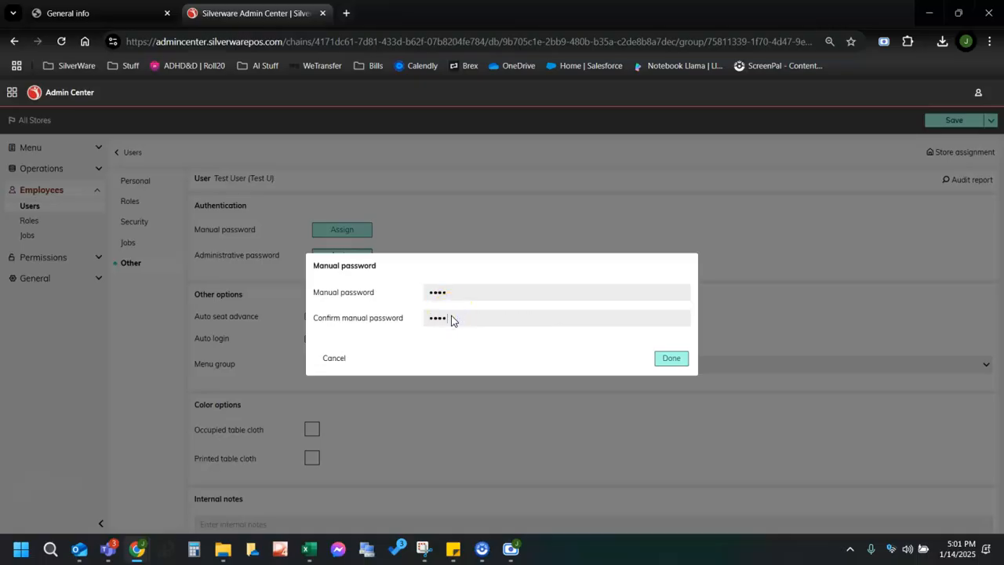
{"action": "left_click", "coordinate": [676, 359]}
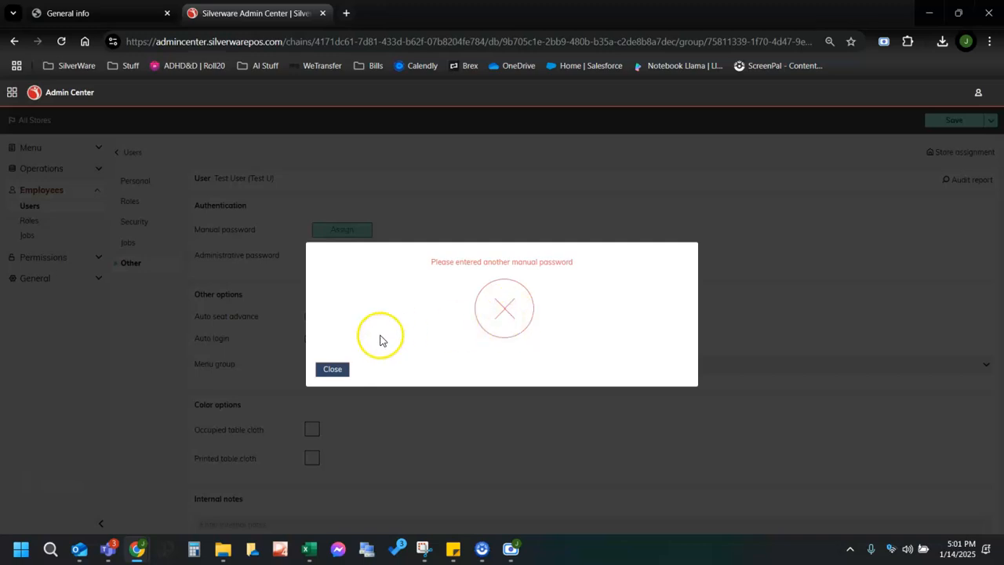
{"action": "left_click", "coordinate": [327, 375]}
{"action": "left_click", "coordinate": [325, 370]}
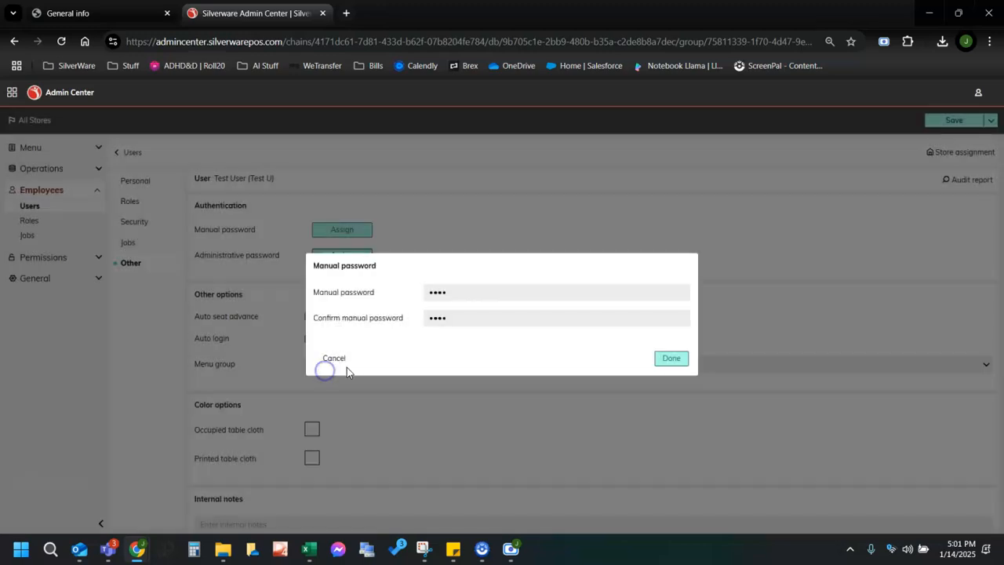
Re-enter and confirm a valid manual password, then save Test User.
{"action": "left_click_drag", "start_coordinate": [451, 292], "coordinate": [343, 287]}
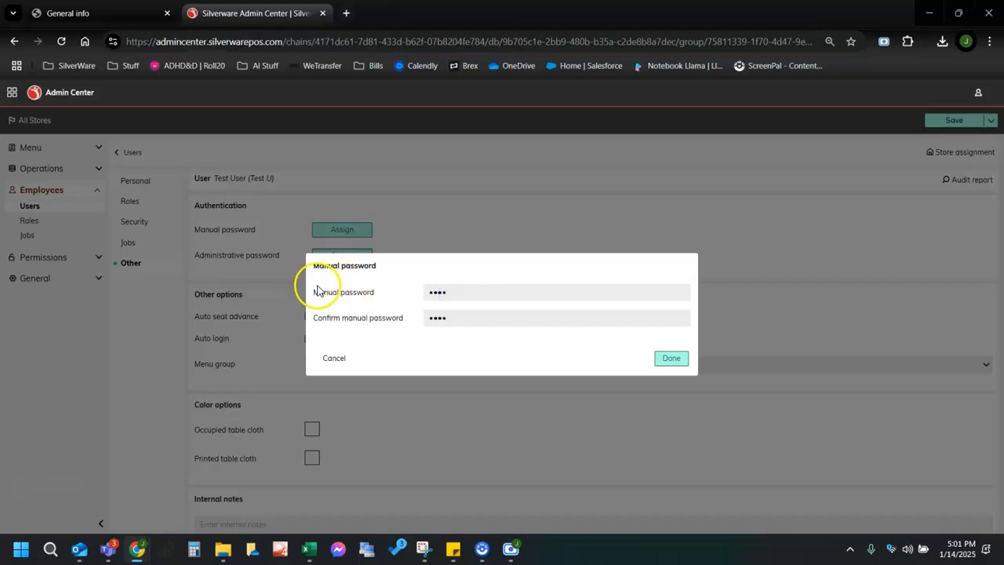
{"action": "left_click", "coordinate": [446, 291]}
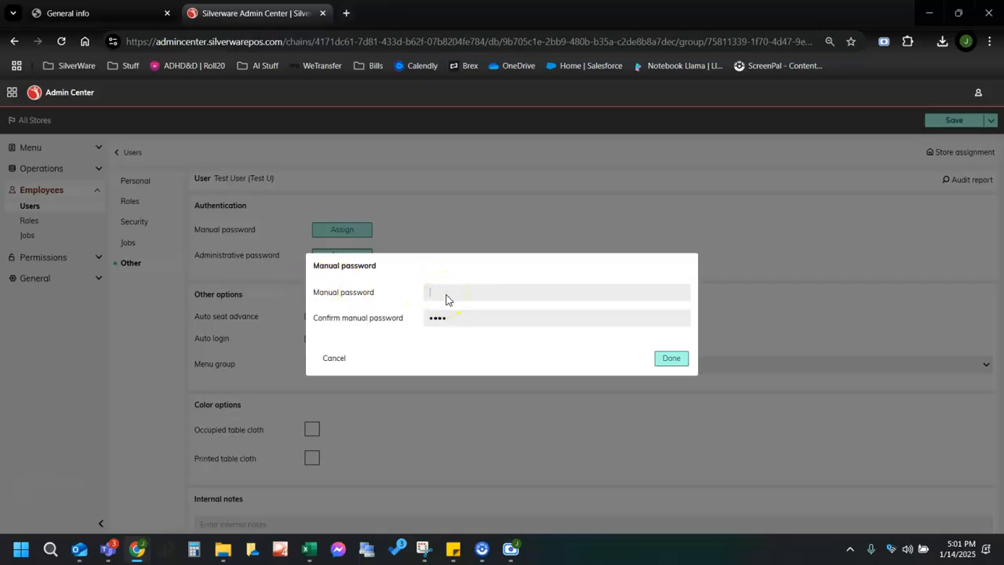
{"action": "left_click", "coordinate": [448, 316]}
{"action": "left_click", "coordinate": [668, 359]}
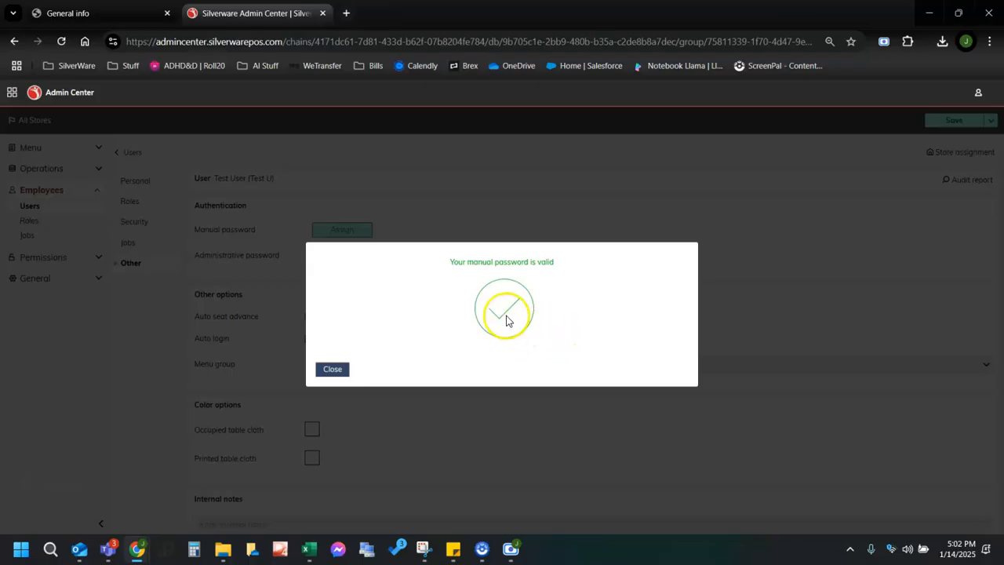
{"action": "left_click", "coordinate": [335, 371]}
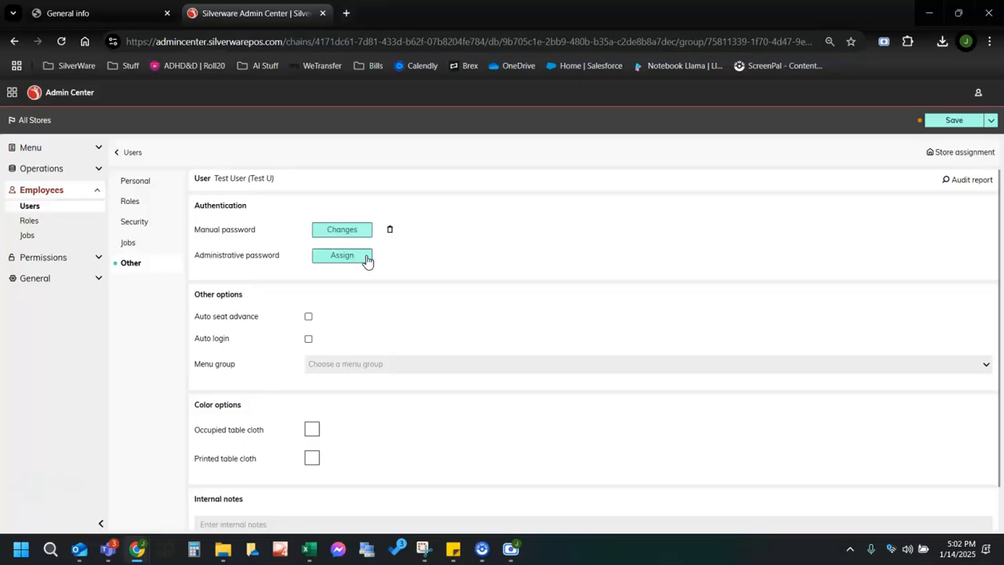
{"action": "left_click", "coordinate": [953, 121]}
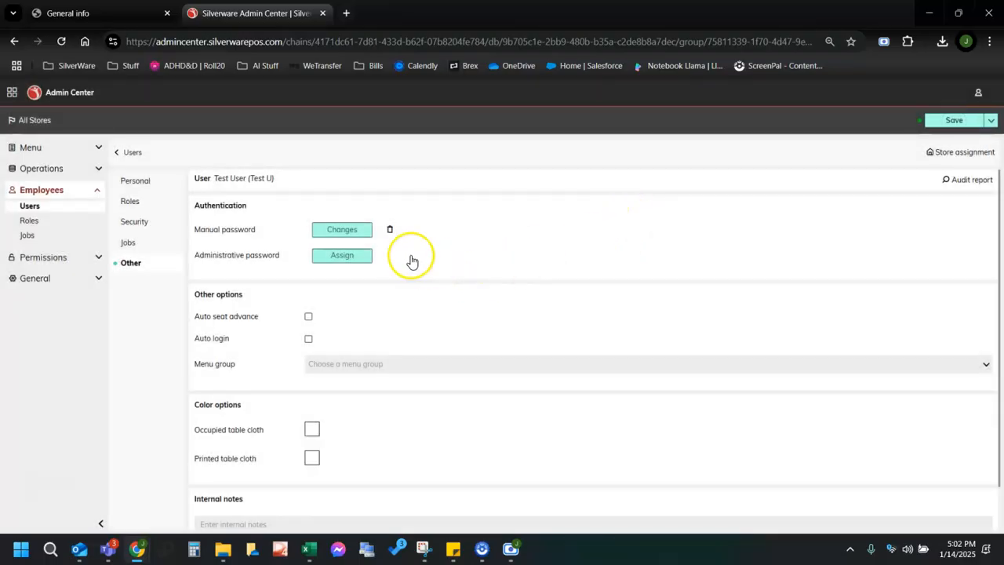
Start a new role named Test Role.
{"action": "left_click", "coordinate": [32, 220]}
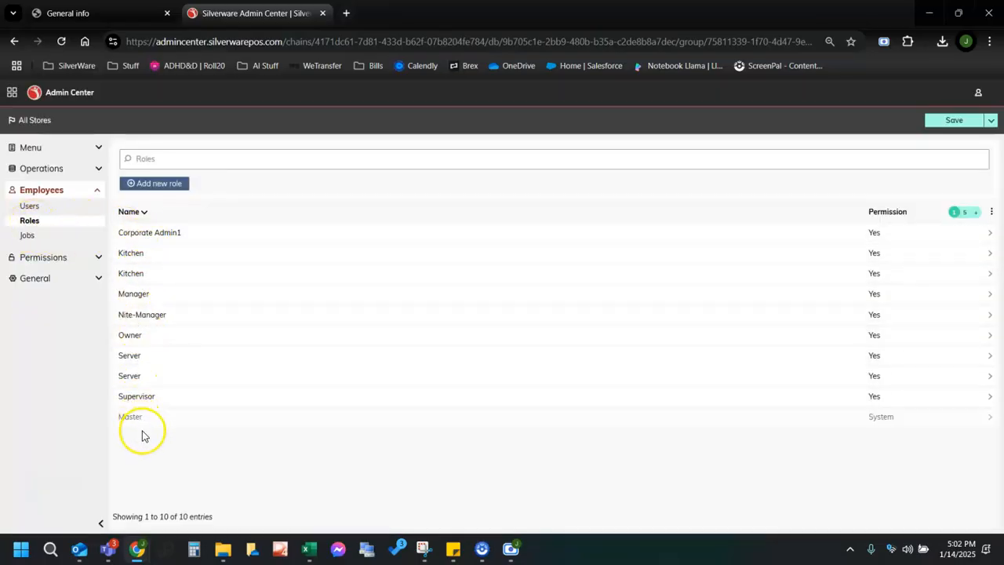
{"action": "left_click", "coordinate": [161, 185]}
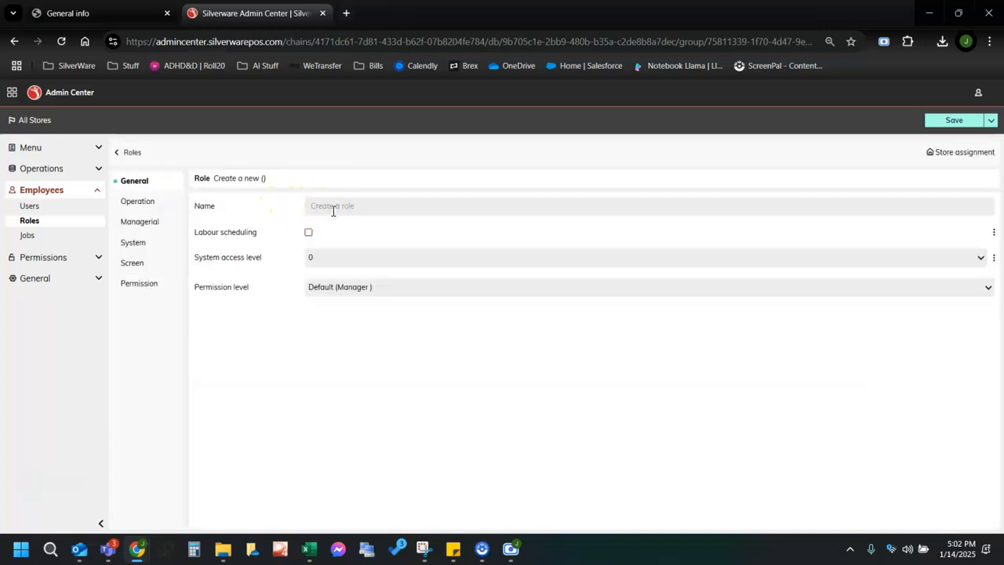
{"action": "type", "text": "Test Role"}
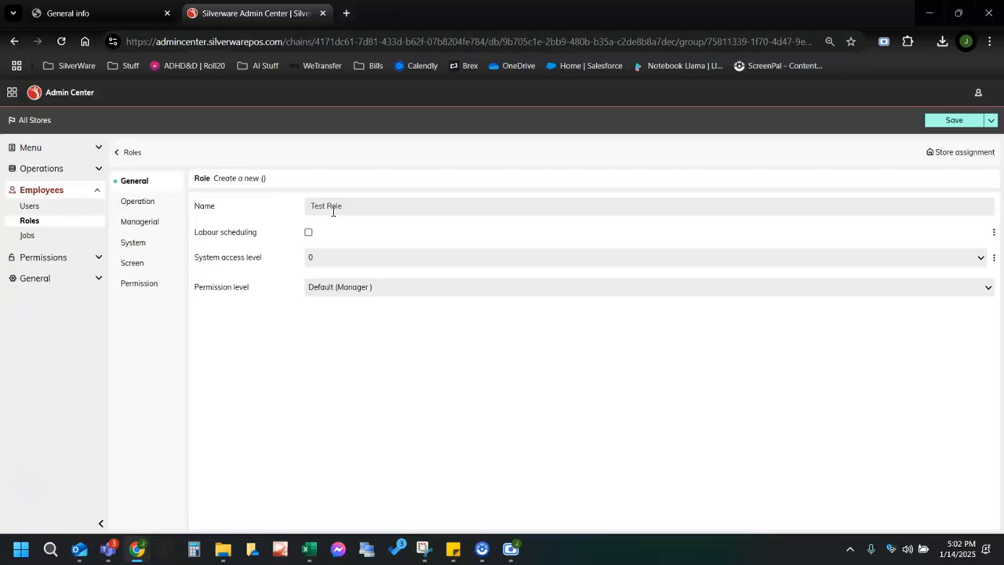
Look through Test Role's Operation, Managerial, System, Screen and Permission sections.
{"action": "left_click", "coordinate": [140, 201]}
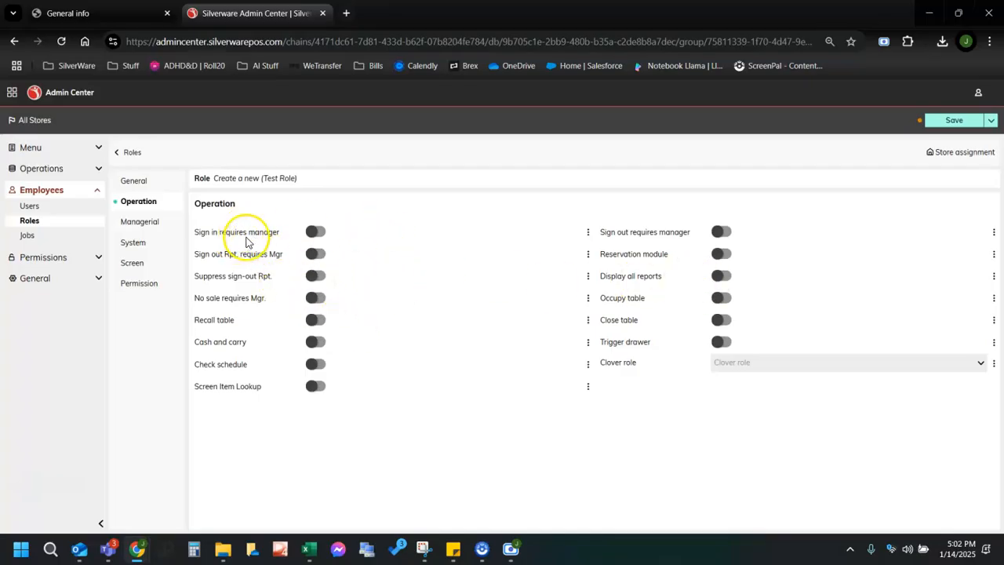
{"action": "left_click", "coordinate": [157, 222]}
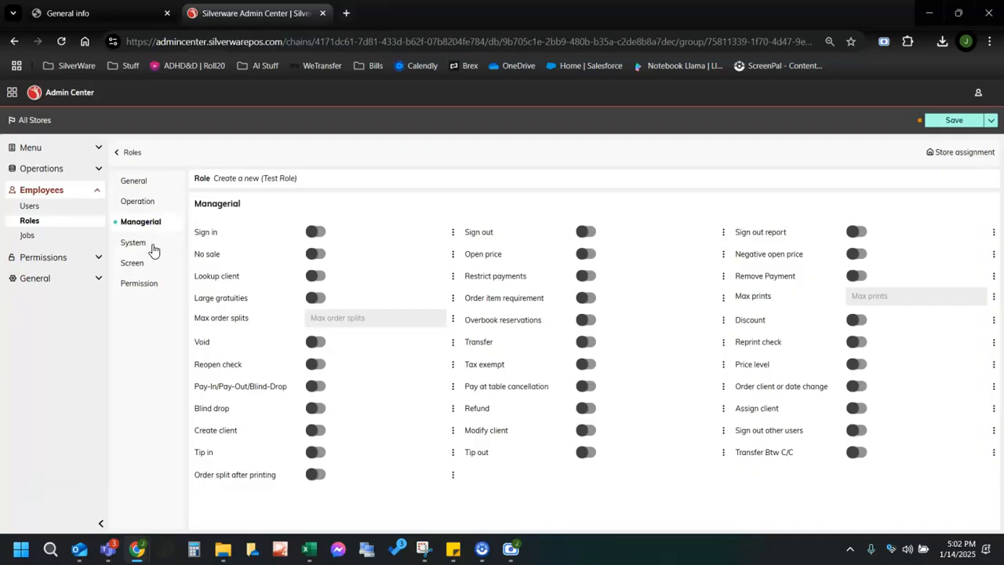
{"action": "left_click", "coordinate": [153, 248]}
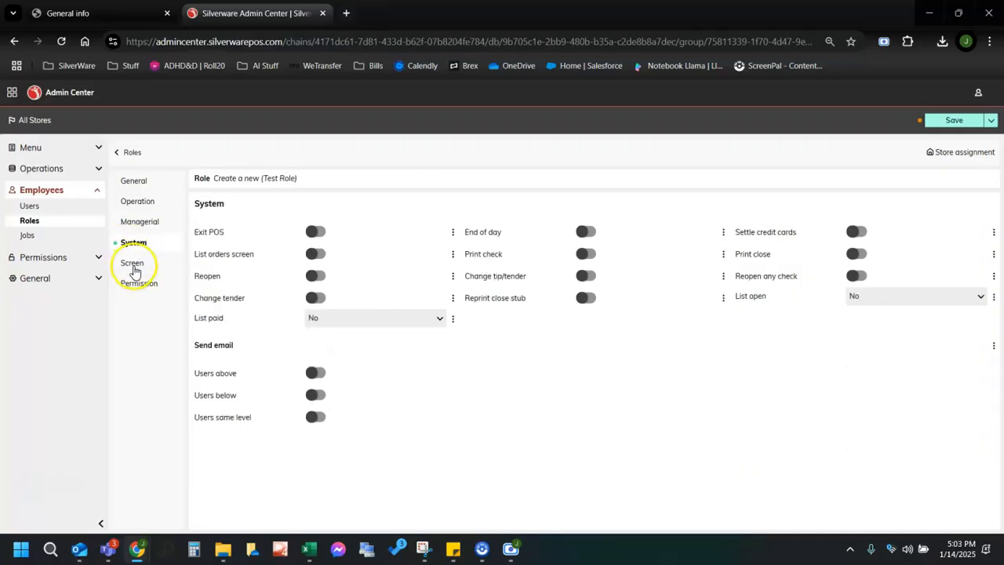
{"action": "left_click", "coordinate": [135, 269]}
{"action": "left_click", "coordinate": [141, 285]}
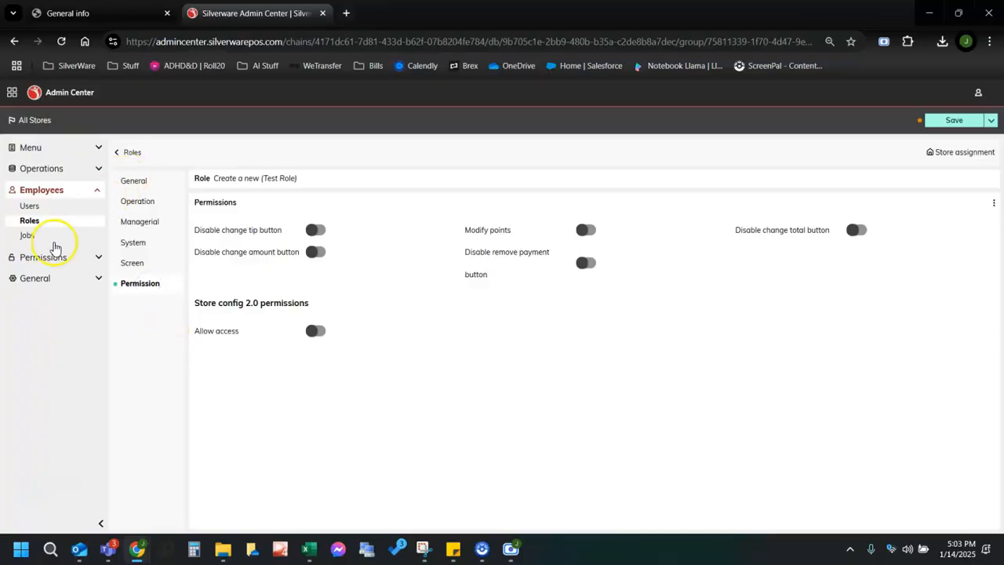
{"action": "left_click", "coordinate": [45, 239]}
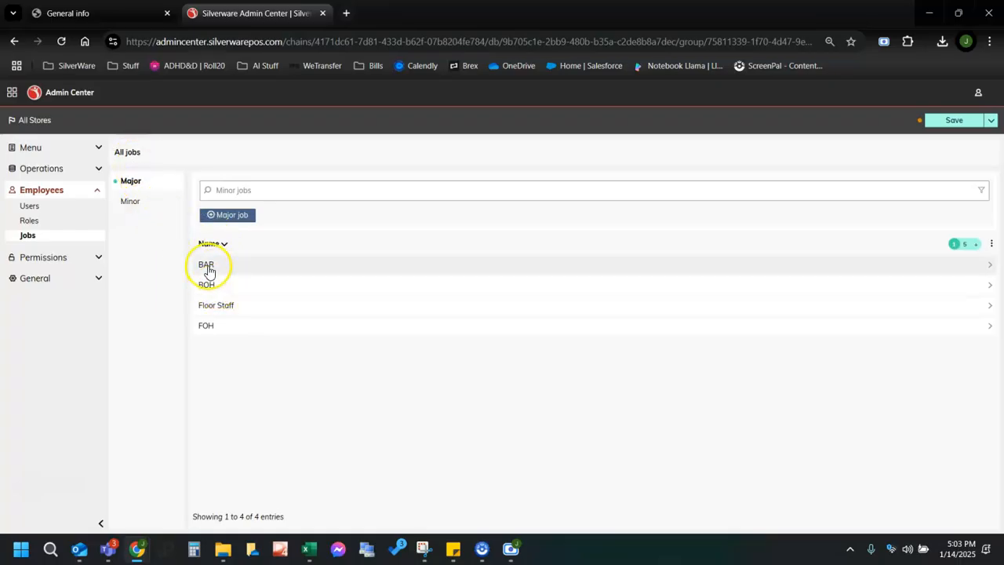
Create Test Minor Job under major job BOH with a 20.00 pay rate and save it.
{"action": "left_click", "coordinate": [132, 204]}
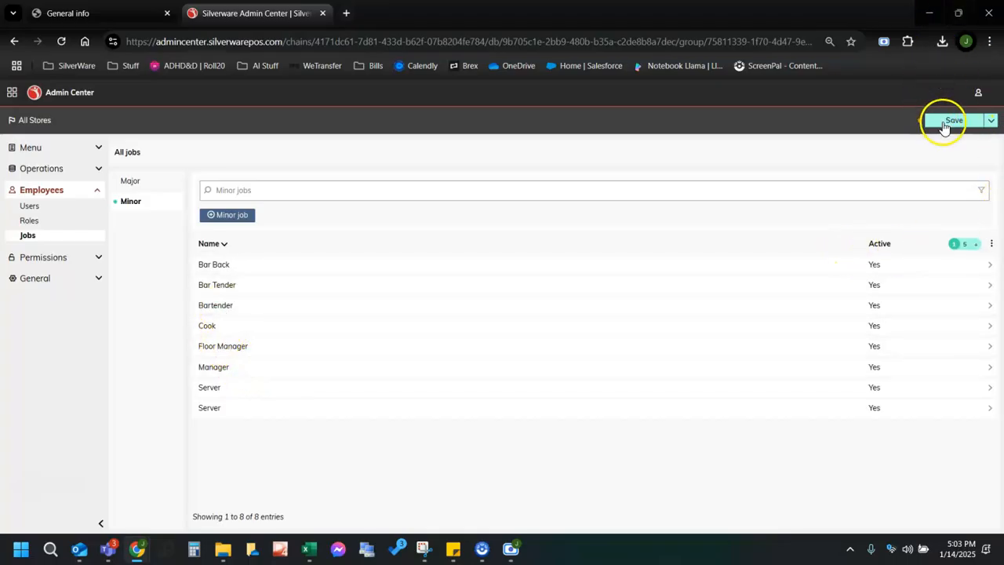
{"action": "left_click", "coordinate": [221, 214]}
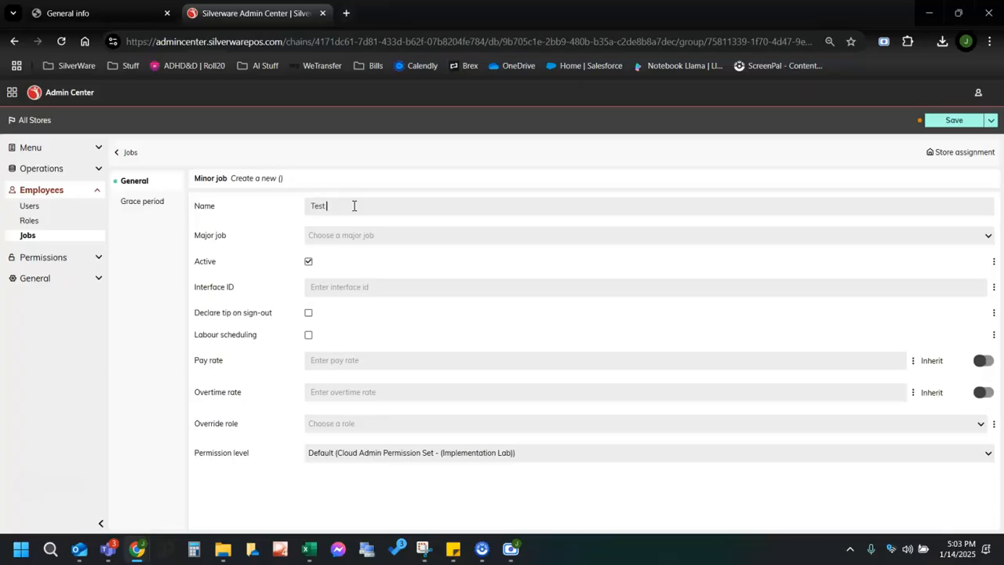
{"action": "left_click", "coordinate": [358, 236]}
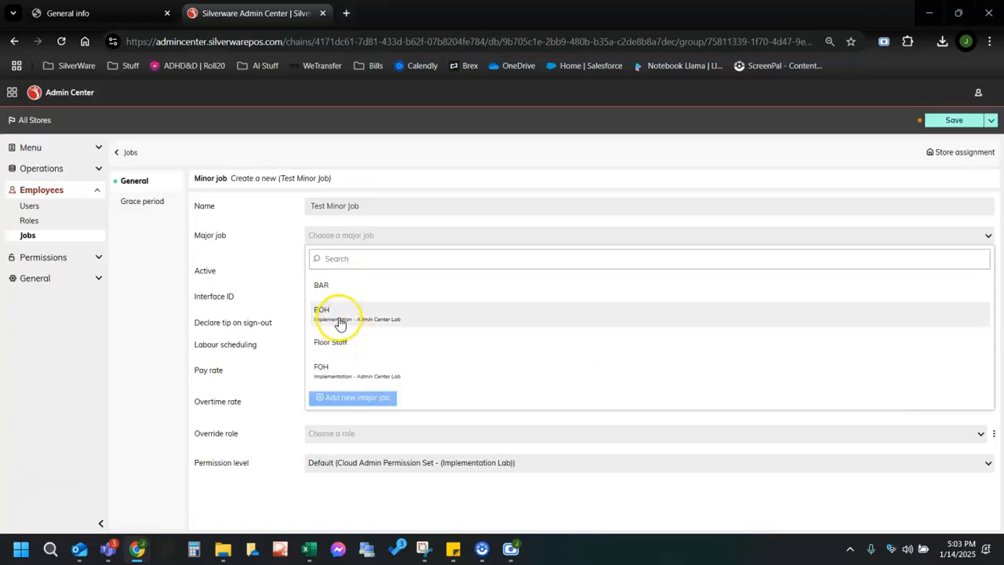
{"action": "left_click", "coordinate": [350, 312]}
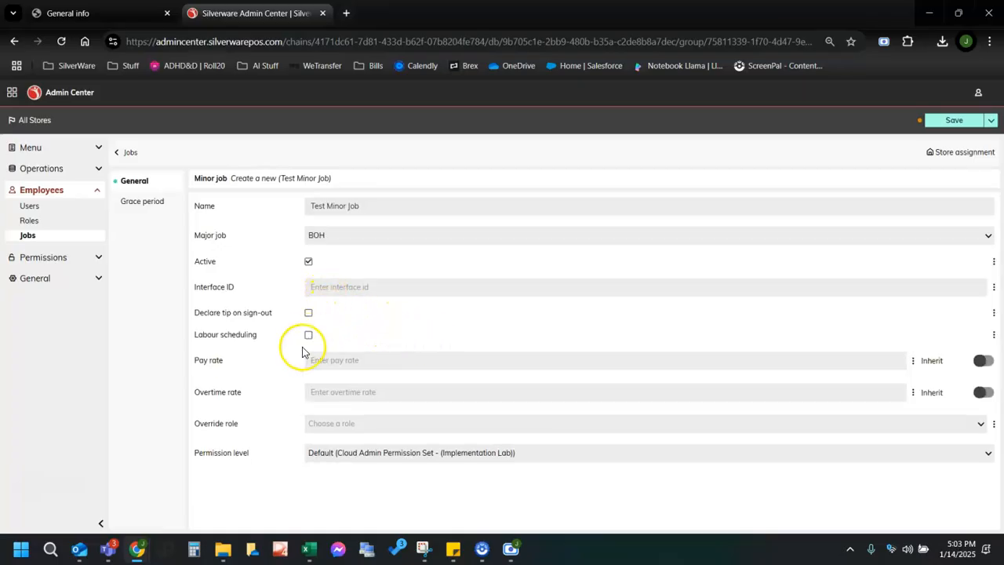
{"action": "left_click", "coordinate": [351, 360]}
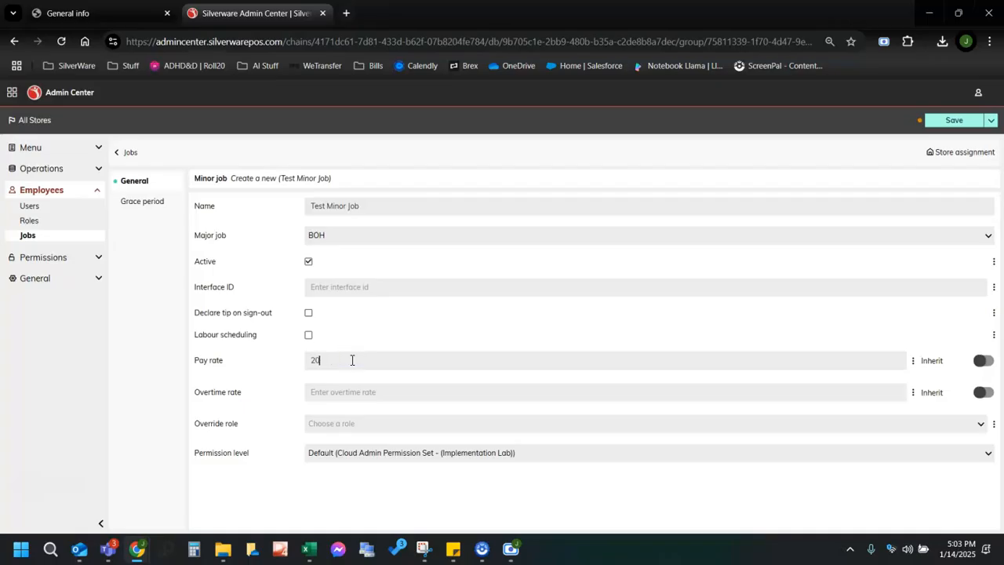
{"action": "left_click", "coordinate": [385, 309]}
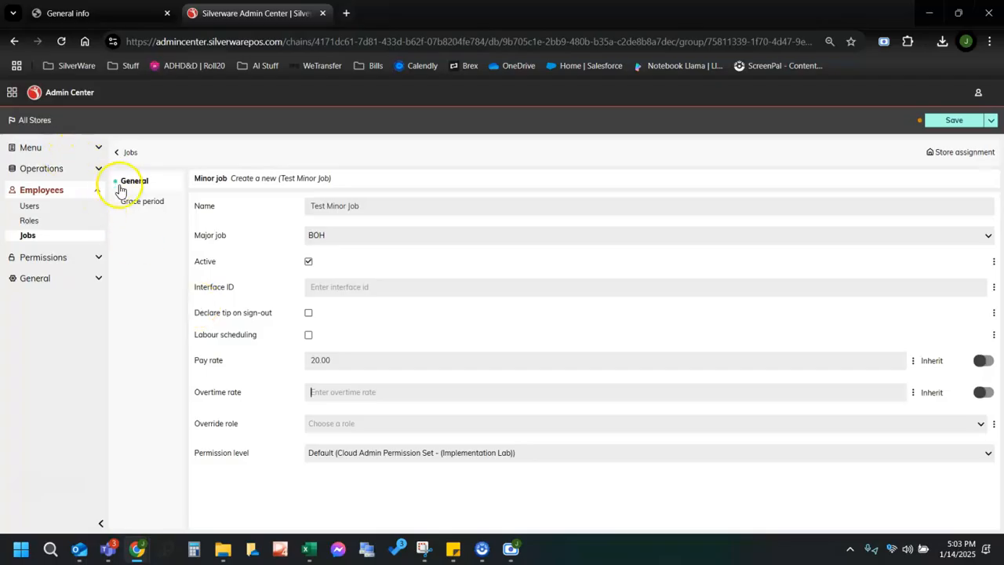
{"action": "left_click", "coordinate": [145, 205]}
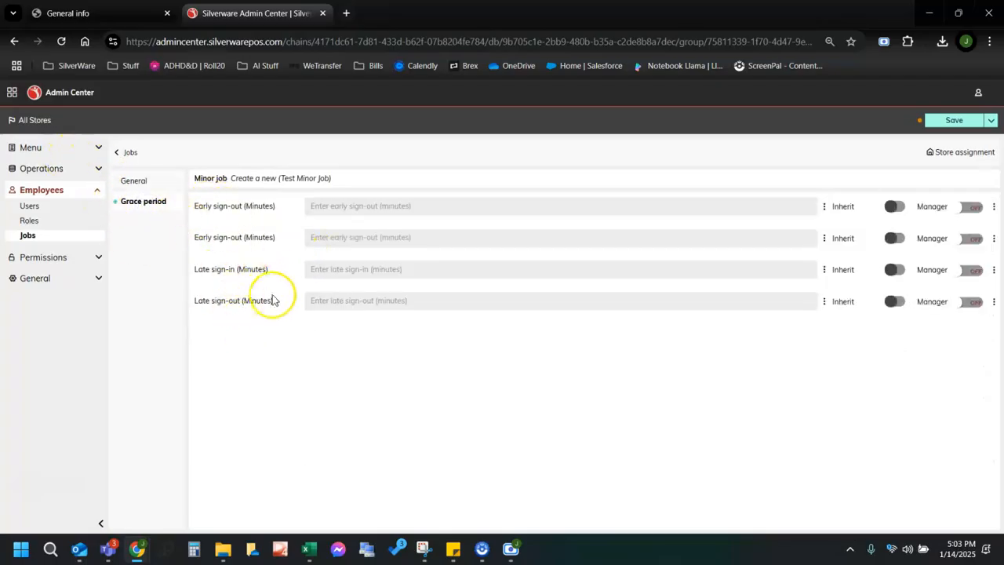
{"action": "left_click", "coordinate": [133, 181]}
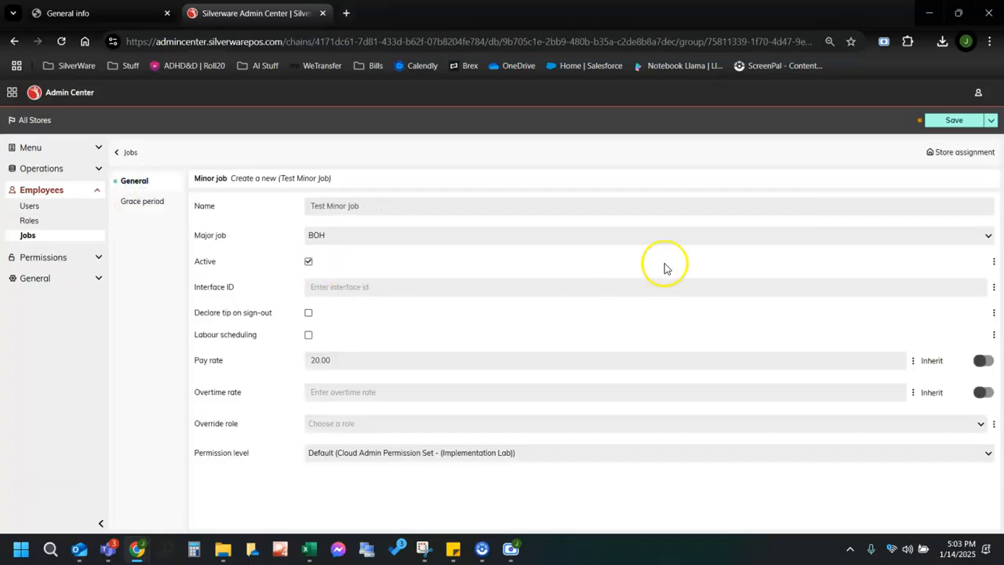
{"action": "left_click", "coordinate": [952, 120]}
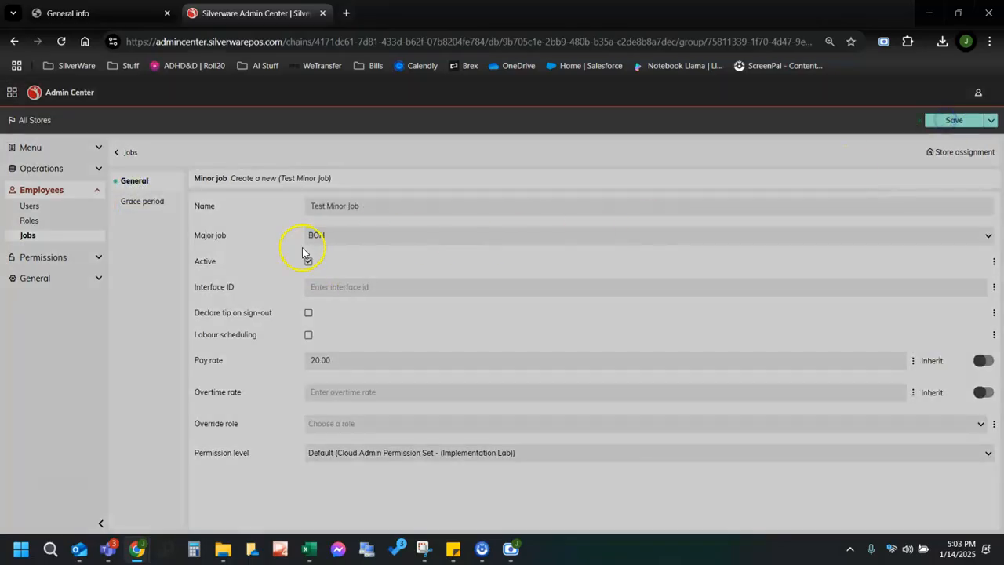
{"action": "left_click", "coordinate": [98, 190]}
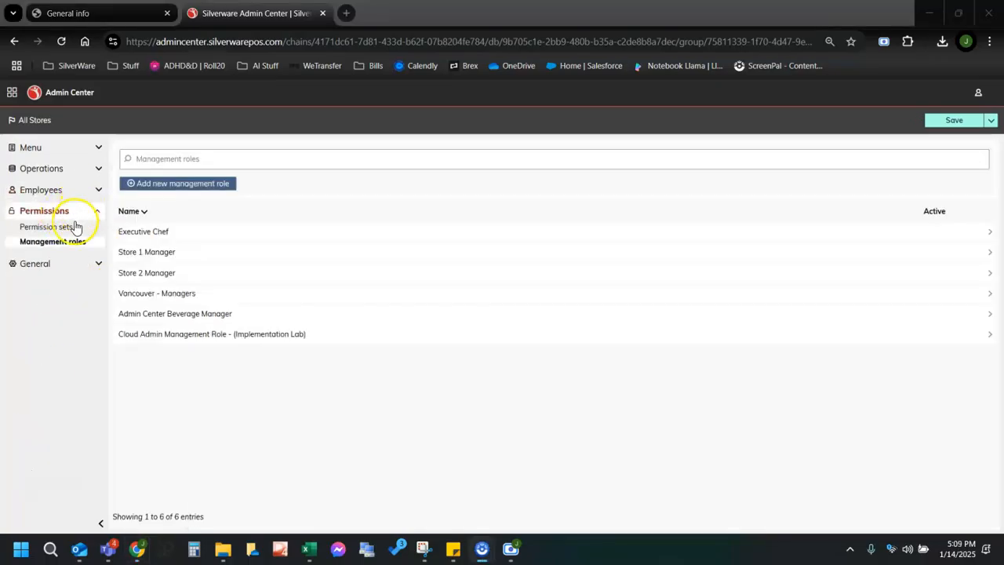
Show the Permission sets list under Permissions.
{"action": "left_click", "coordinate": [67, 228]}
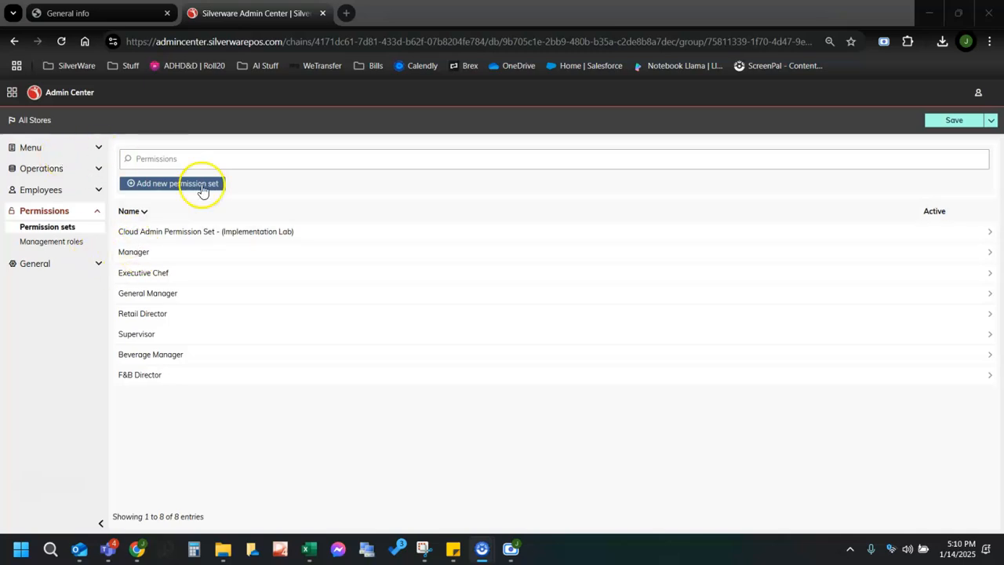
{"action": "left_click", "coordinate": [161, 256]}
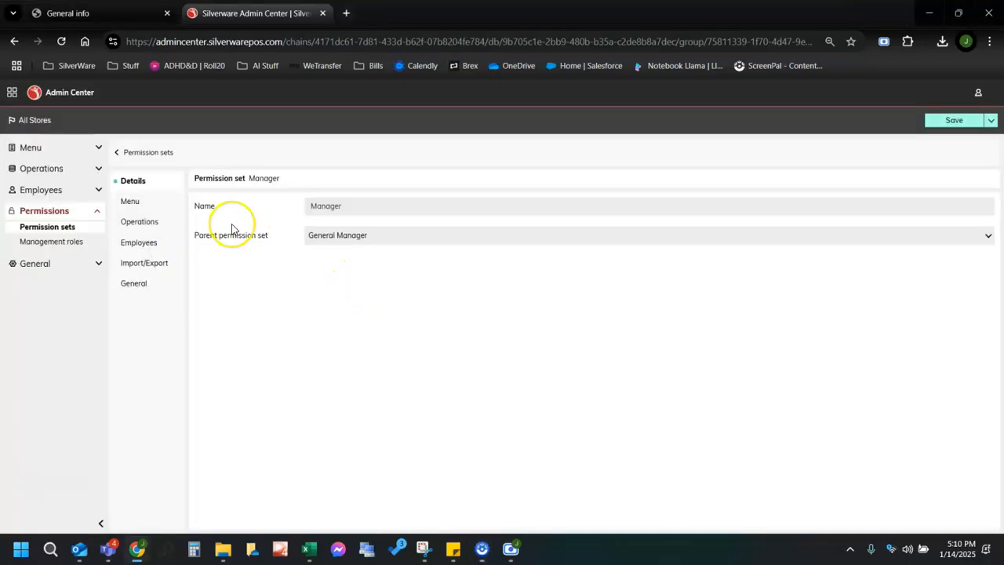
{"action": "left_click", "coordinate": [141, 200]}
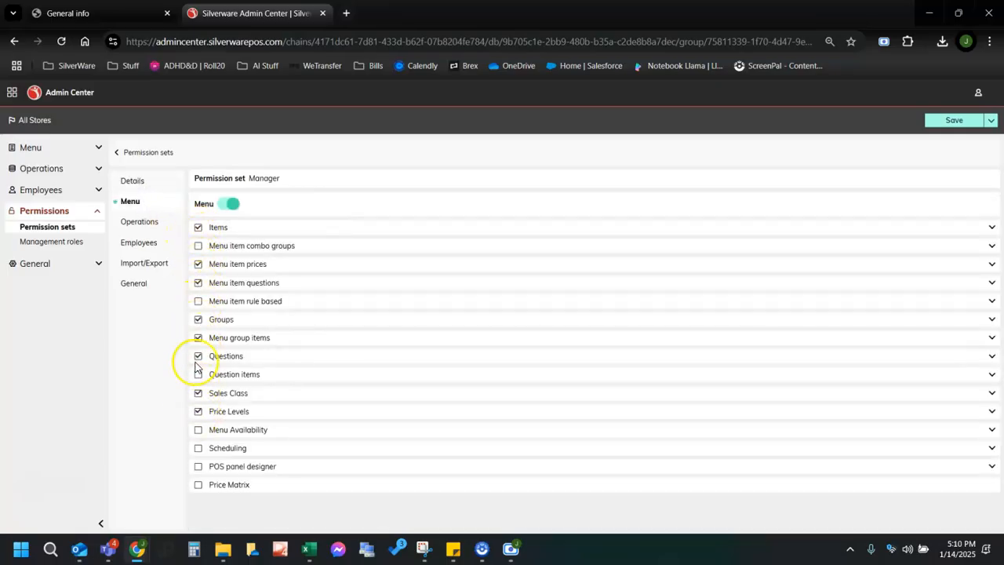
{"action": "left_click", "coordinate": [140, 222]}
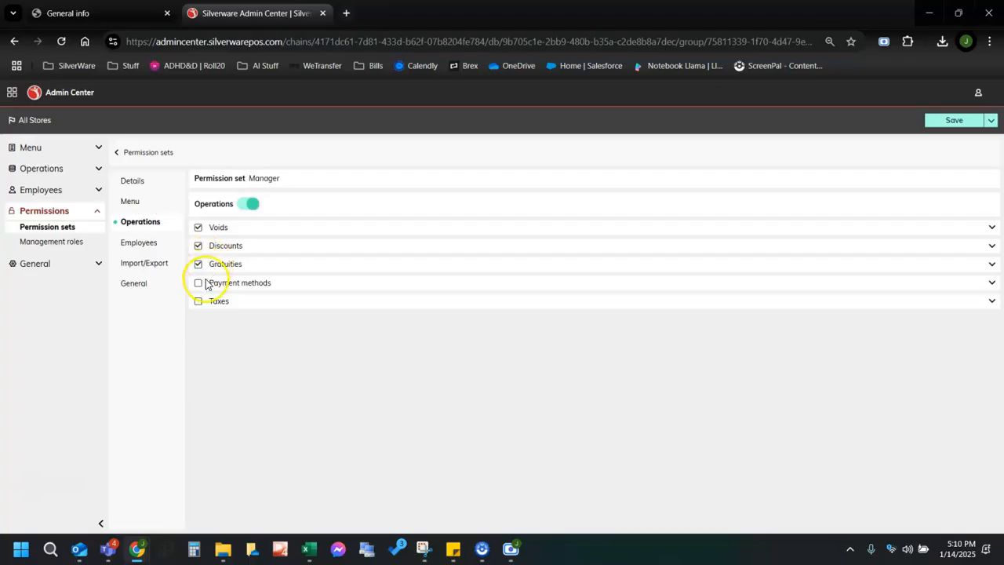
{"action": "left_click", "coordinate": [145, 243]}
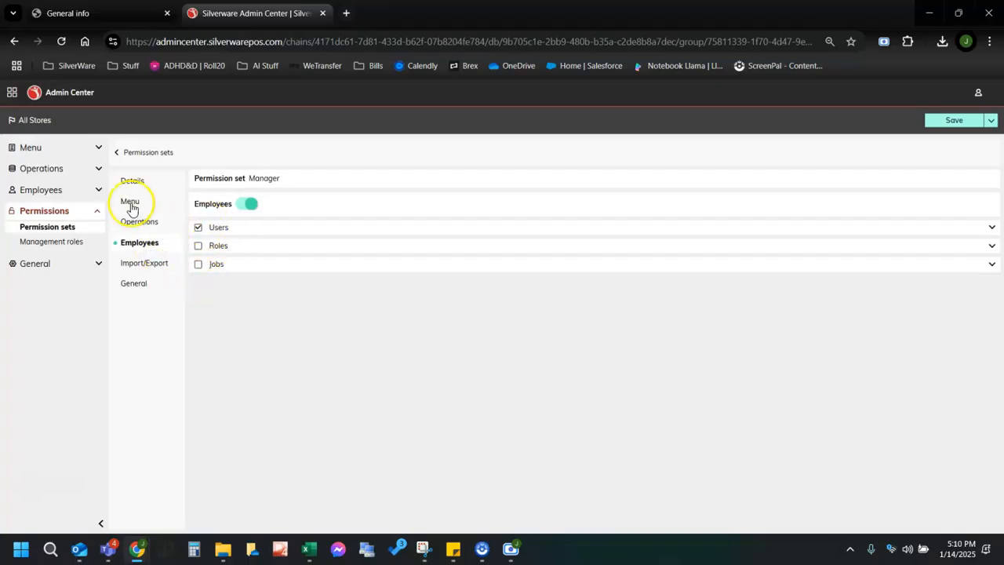
{"action": "left_click", "coordinate": [72, 243]}
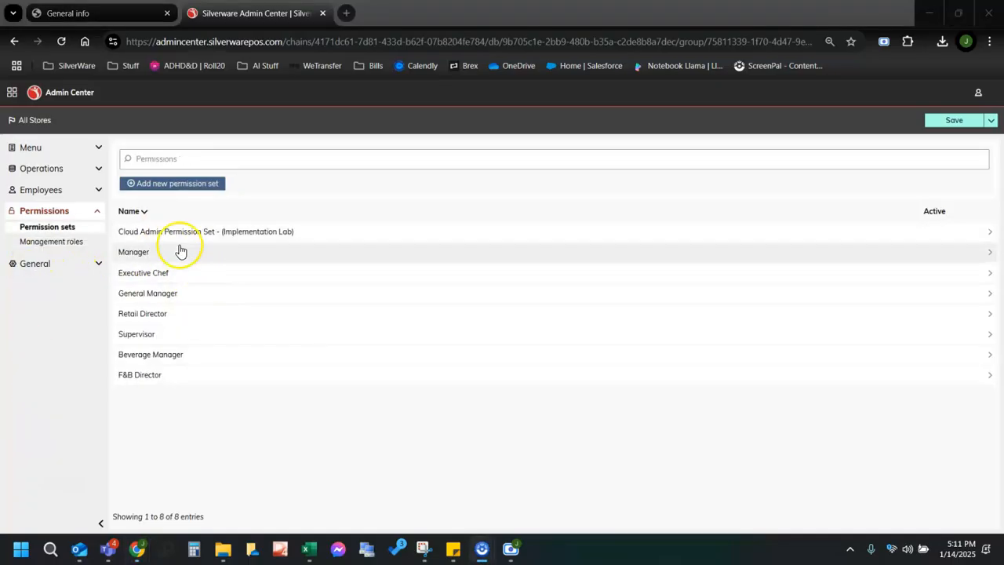
Save a new Test Permission Set with Cloud Admin Permission Set - (Implementation Lab) as parent.
{"action": "left_click", "coordinate": [157, 183]}
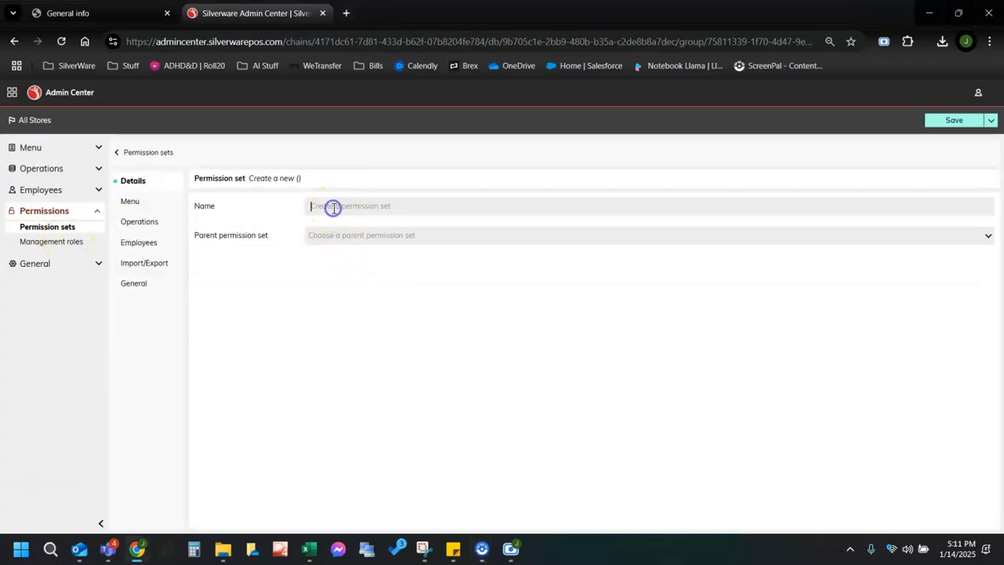
{"action": "left_click", "coordinate": [333, 208]}
{"action": "type", "text": "Test Permission Set"}
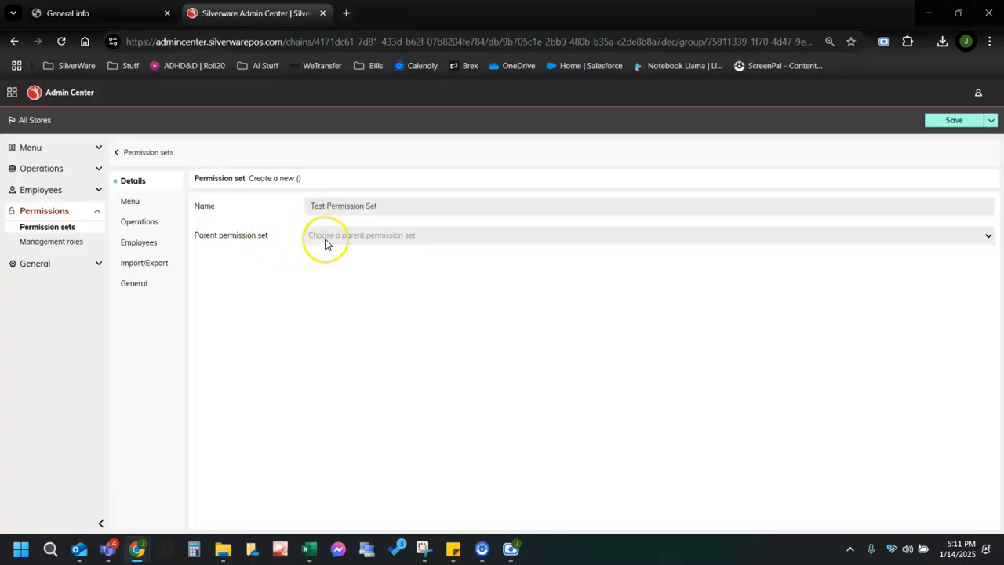
{"action": "left_click", "coordinate": [323, 237]}
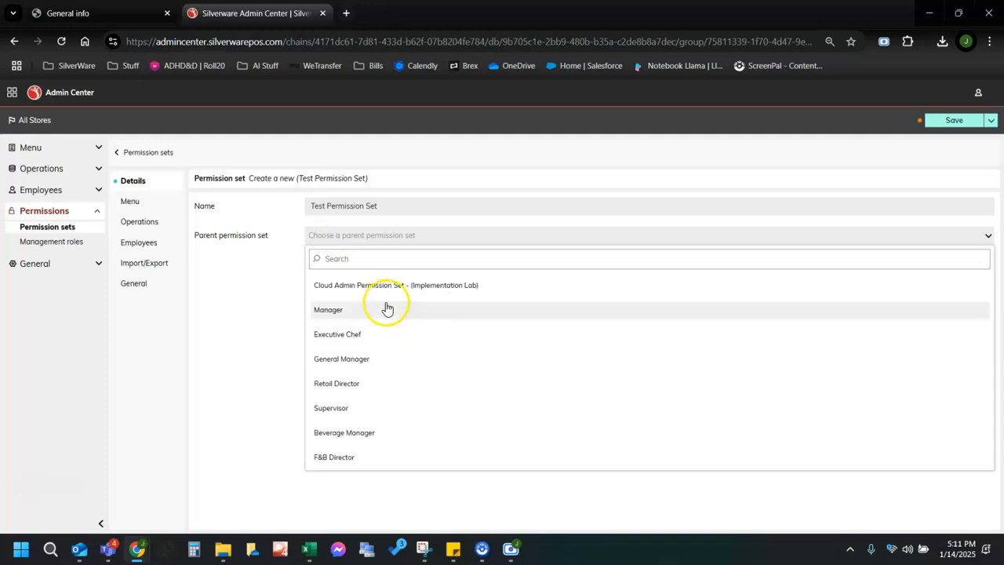
{"action": "left_click", "coordinate": [340, 287]}
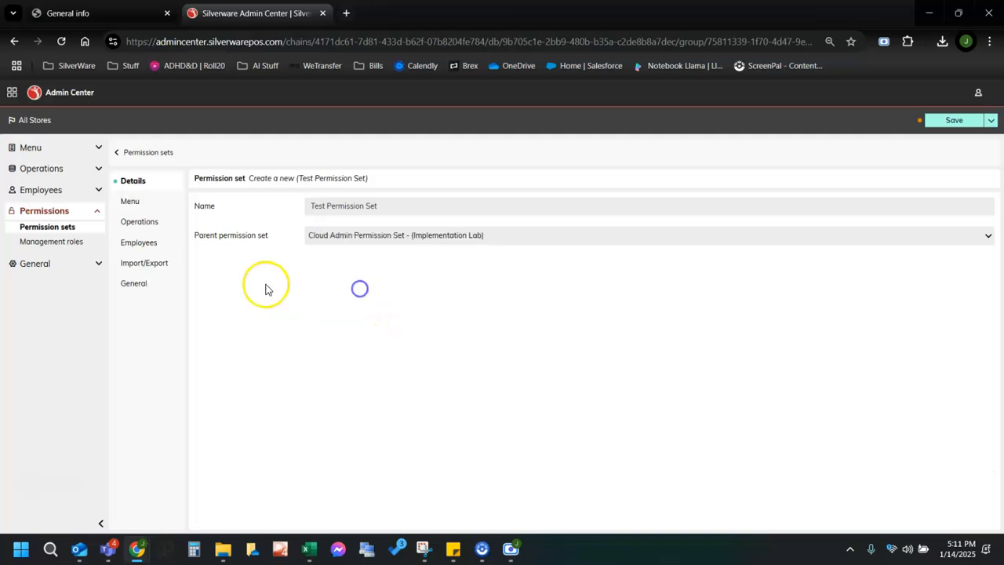
{"action": "left_click", "coordinate": [129, 202]}
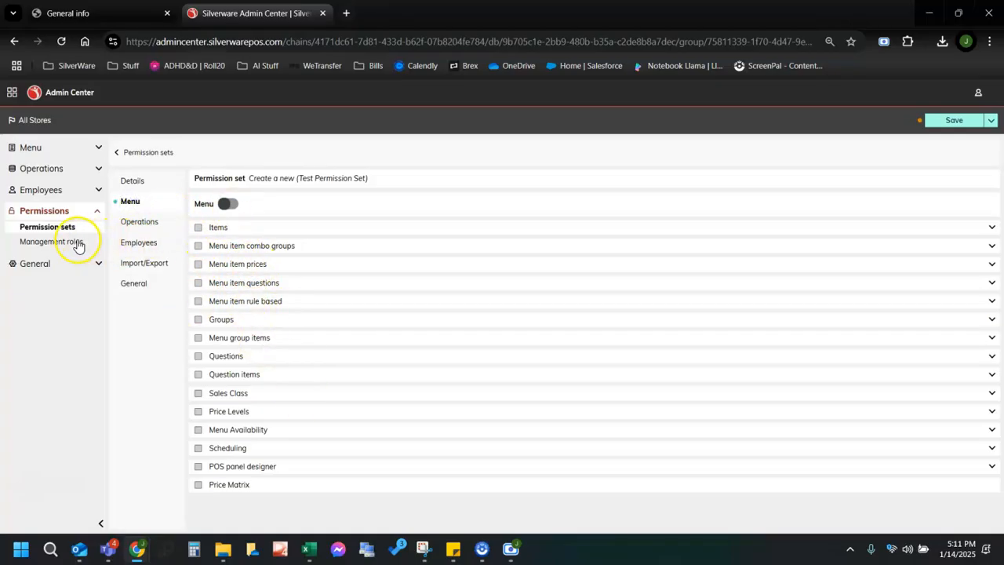
{"action": "left_click", "coordinate": [929, 129]}
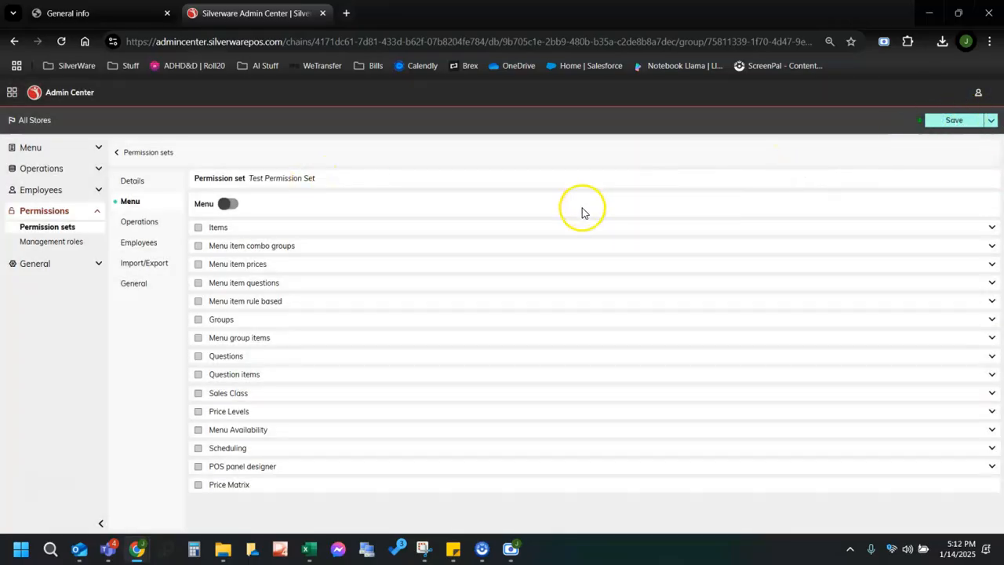
Add a new management role named Test Management Role.
{"action": "left_click", "coordinate": [74, 245]}
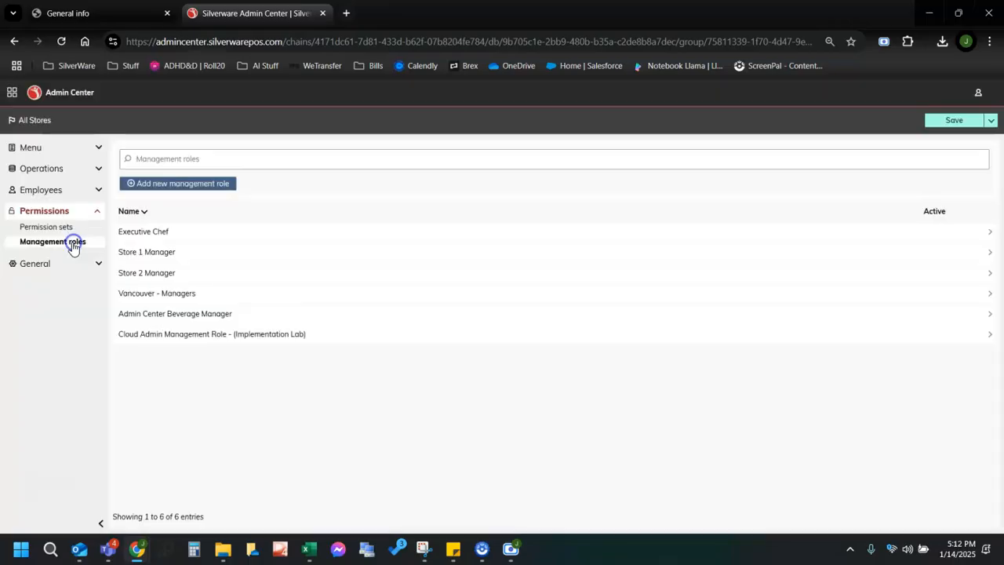
{"action": "left_click", "coordinate": [168, 184]}
{"action": "left_click", "coordinate": [359, 208]}
{"action": "type", "text": "Test Management Role"}
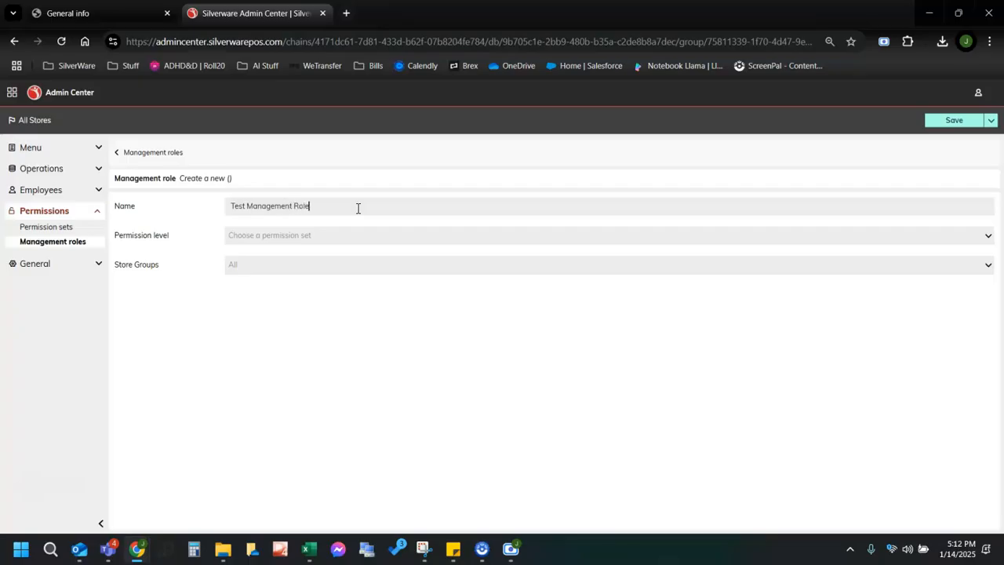
Give the role Manager permission level for all store groups and save it.
{"action": "left_click", "coordinate": [313, 243]}
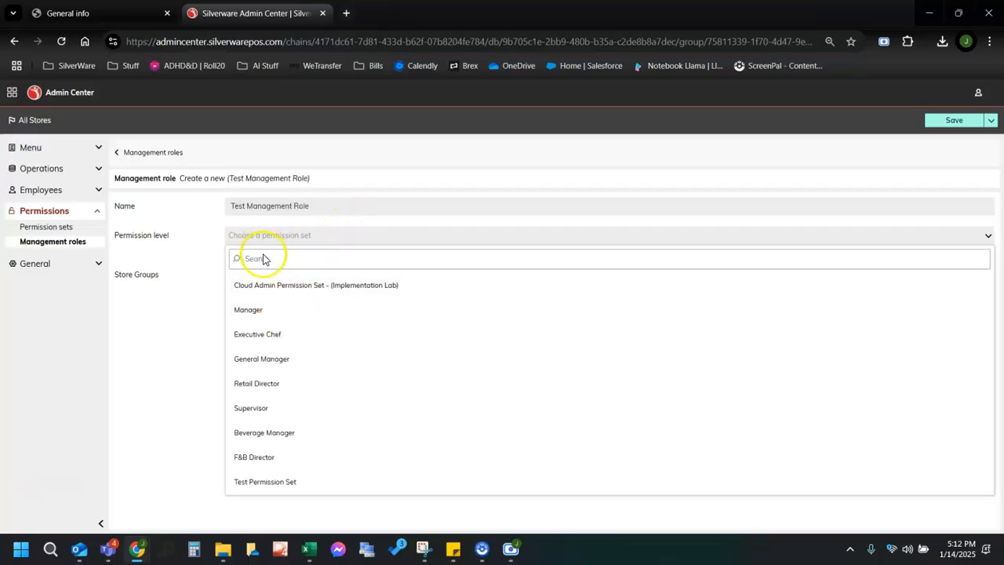
{"action": "left_click", "coordinate": [302, 313]}
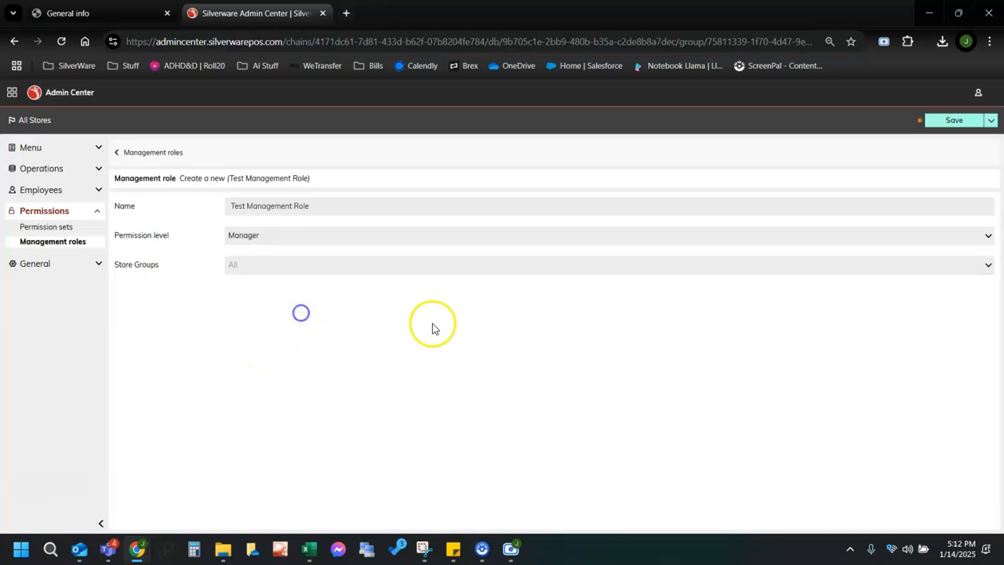
{"action": "left_click", "coordinate": [230, 270]}
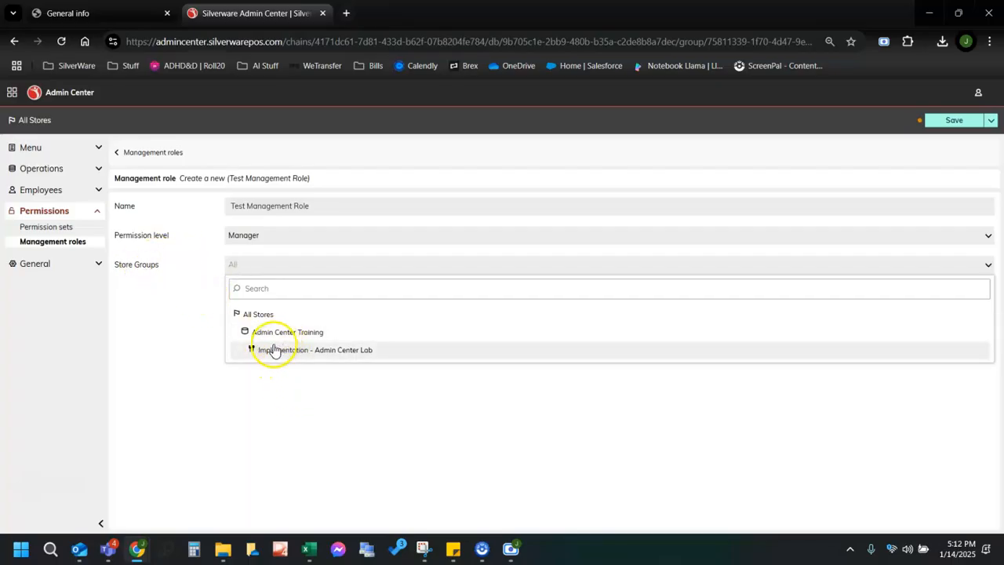
{"action": "left_click", "coordinate": [196, 339]}
{"action": "left_click", "coordinate": [941, 119]}
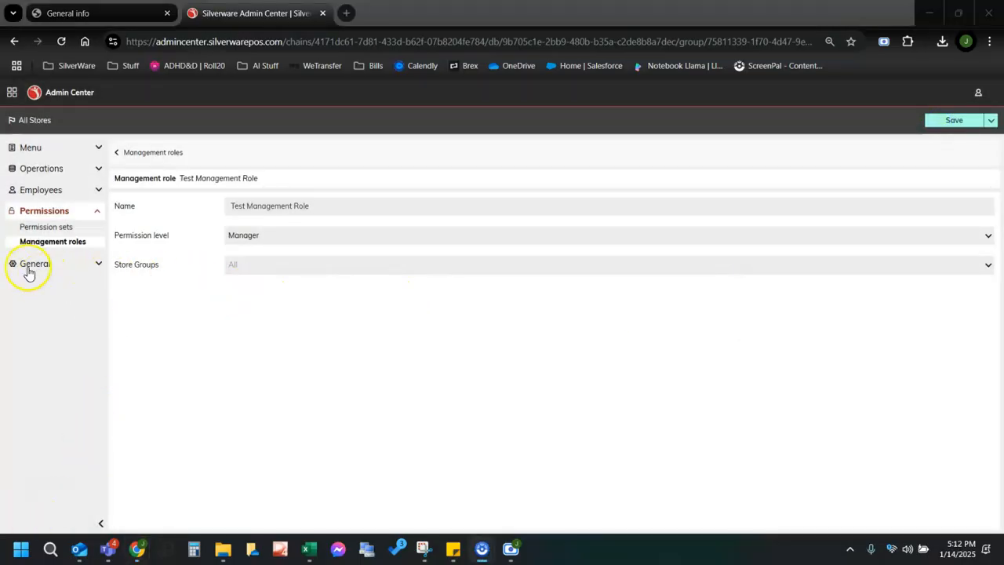
{"action": "left_click", "coordinate": [59, 266]}
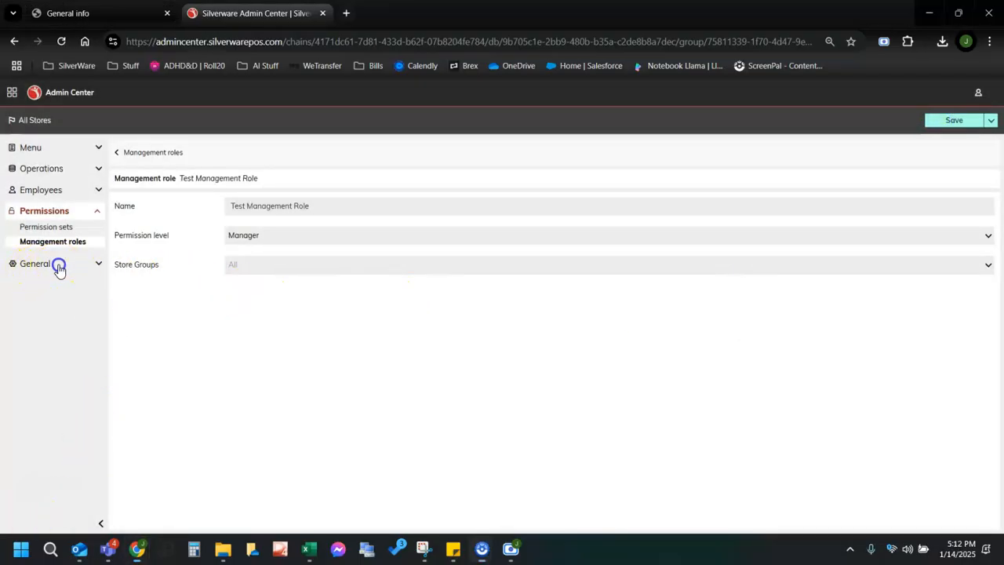
{"action": "left_click", "coordinate": [98, 192]}
Under General > Cost centers, add Test Cost Center with interface ID 01.
{"action": "left_click", "coordinate": [99, 196]}
{"action": "left_click", "coordinate": [97, 211]}
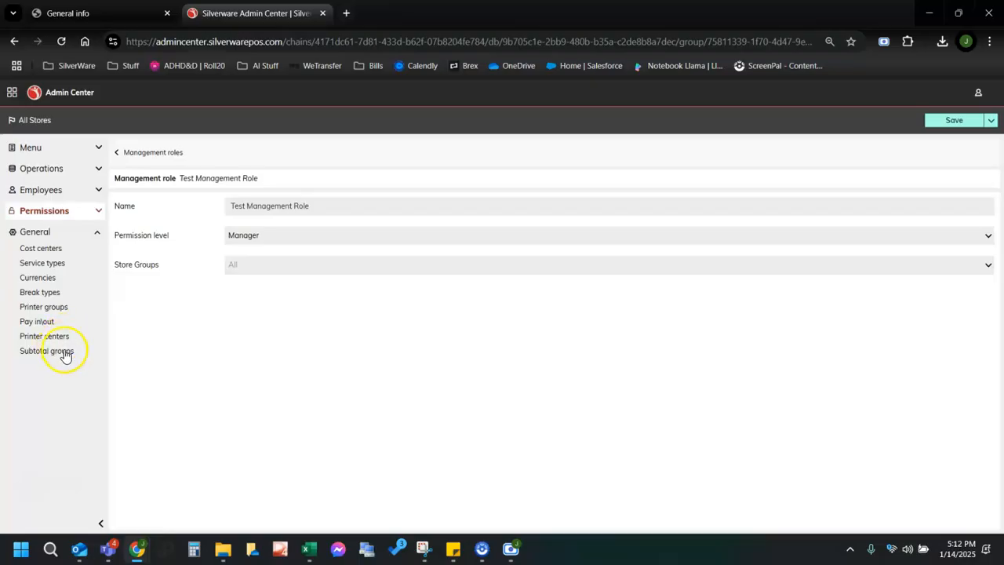
{"action": "left_click", "coordinate": [32, 248]}
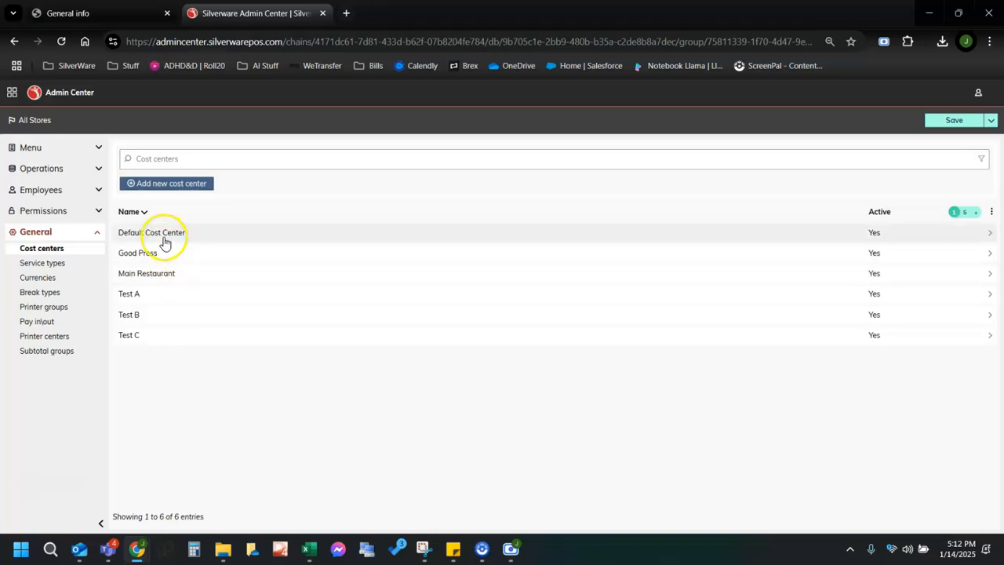
{"action": "left_click", "coordinate": [145, 185]}
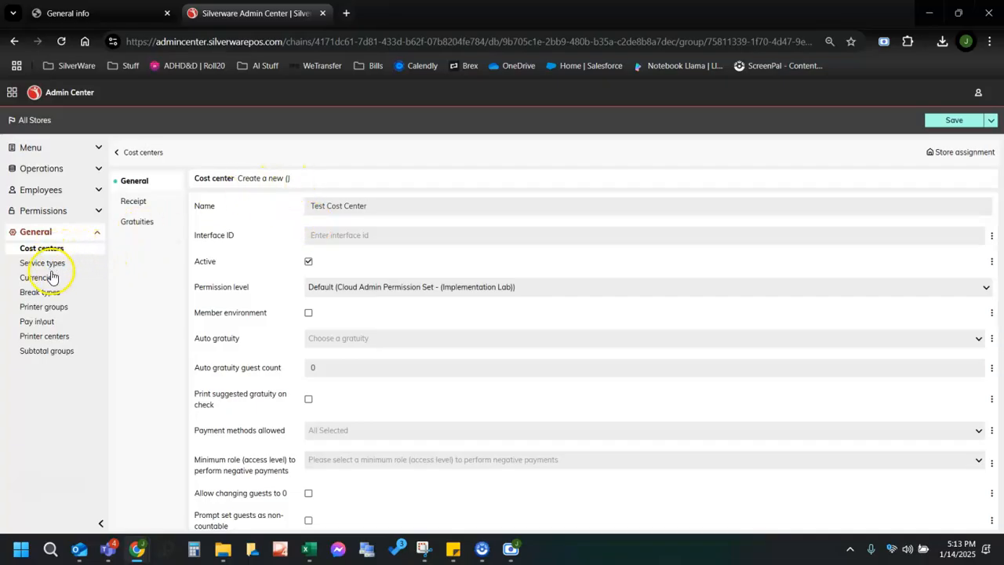
{"action": "left_click", "coordinate": [331, 238]}
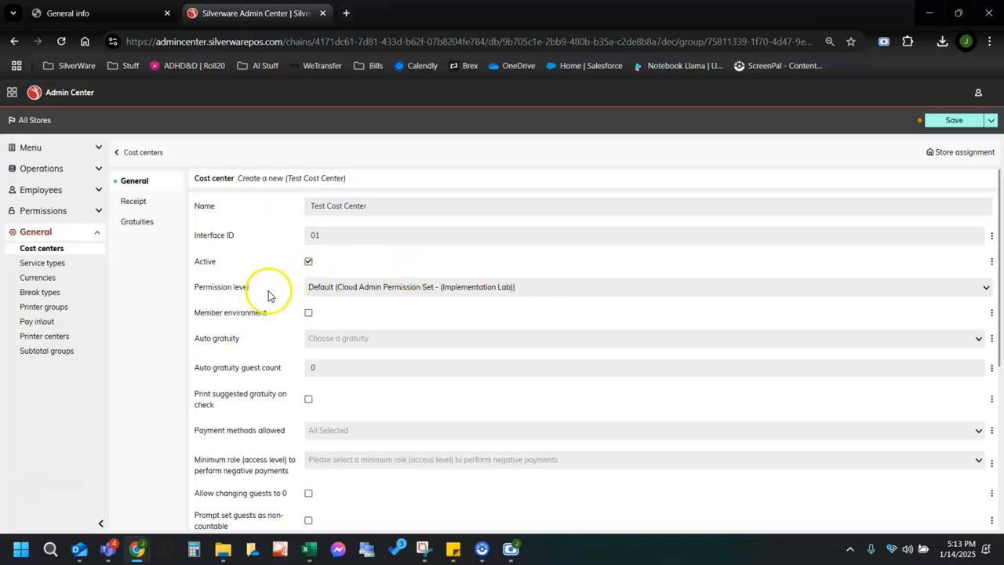
{"action": "left_click", "coordinate": [328, 287]}
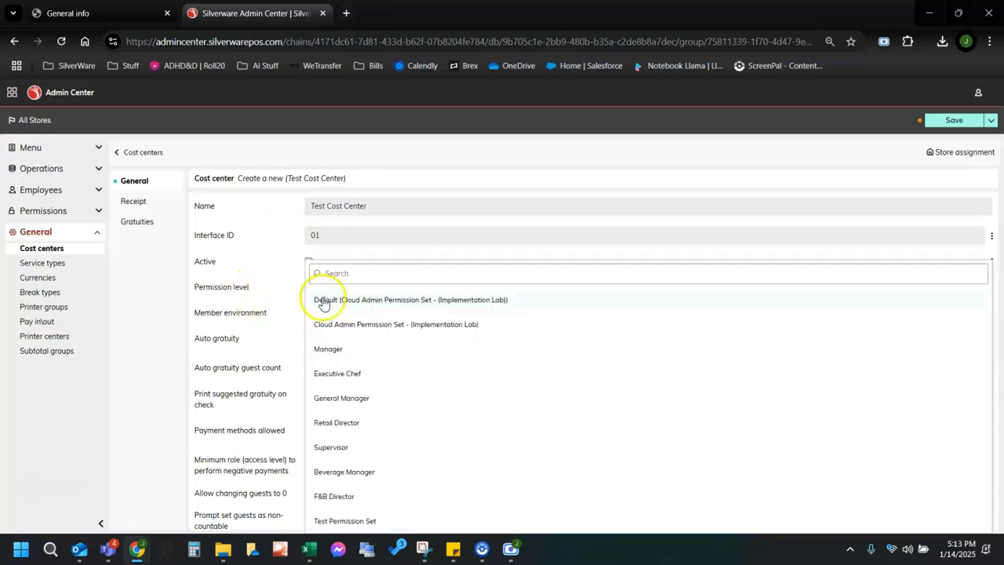
Set the cost center's permission level to Manager and auto gratuity to Test Grat.
{"action": "left_click", "coordinate": [328, 348]}
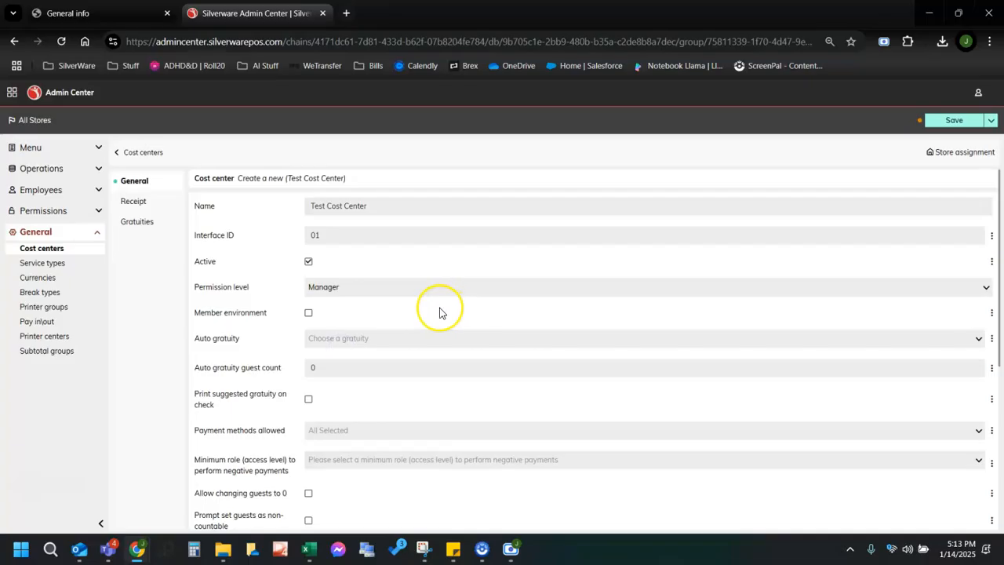
{"action": "scroll", "coordinate": [432, 303], "scroll_direction": "down", "scroll_amount": 1}
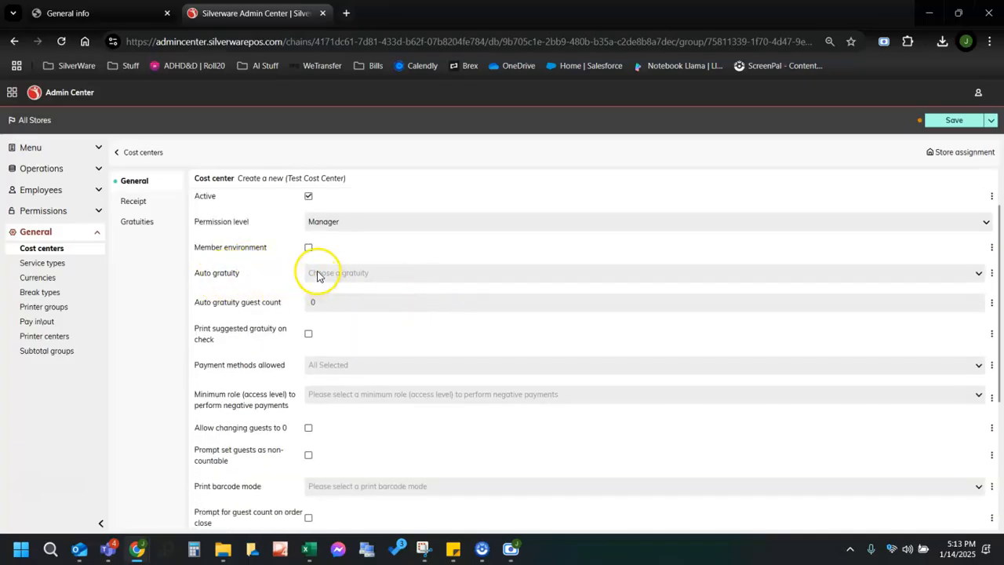
{"action": "left_click", "coordinate": [354, 275]}
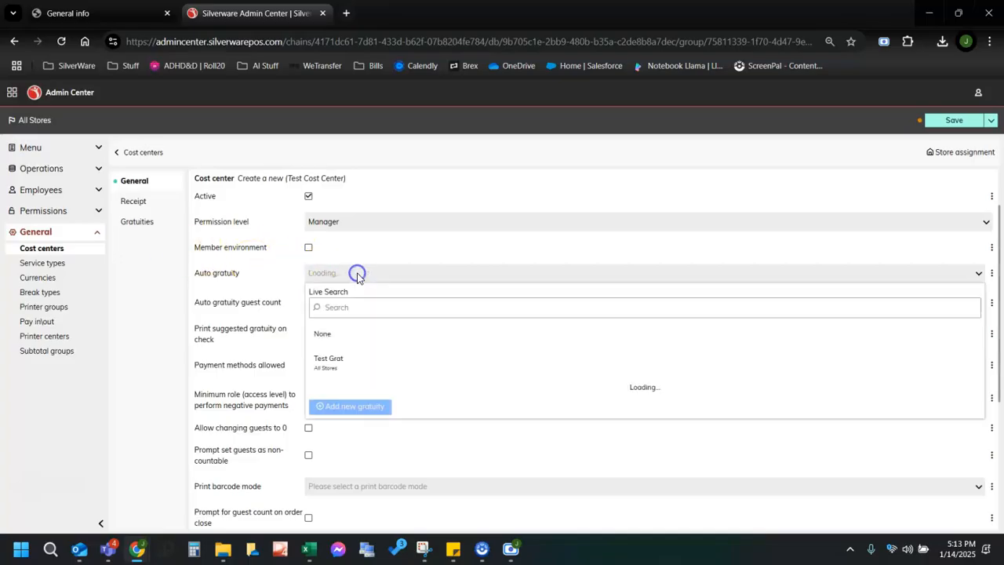
{"action": "scroll", "coordinate": [424, 414], "scroll_direction": "down", "scroll_amount": 3}
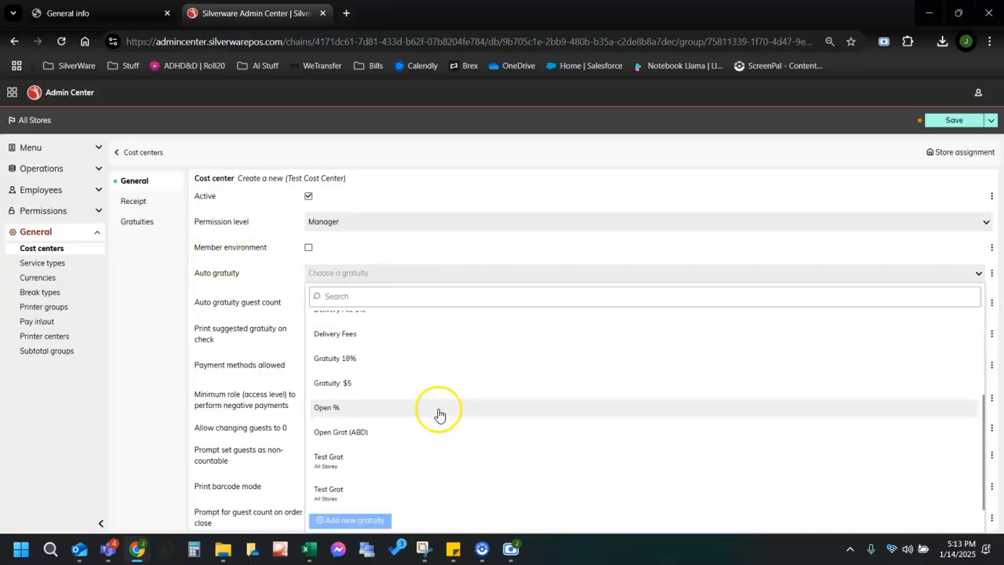
{"action": "left_click", "coordinate": [381, 463]}
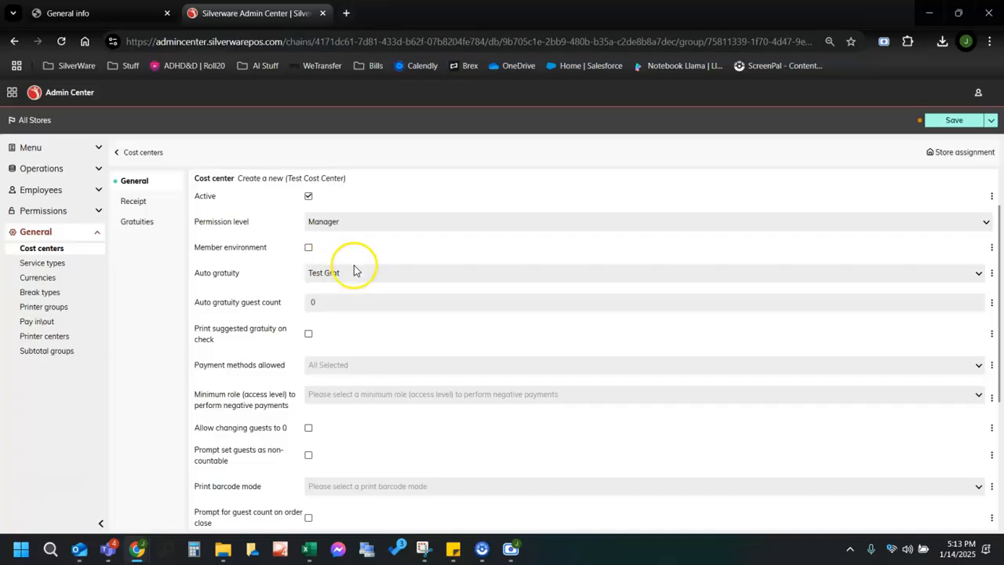
Look over the rest of the General form and bring up the Receipt settings.
{"action": "scroll", "coordinate": [359, 313], "scroll_direction": "down", "scroll_amount": 1}
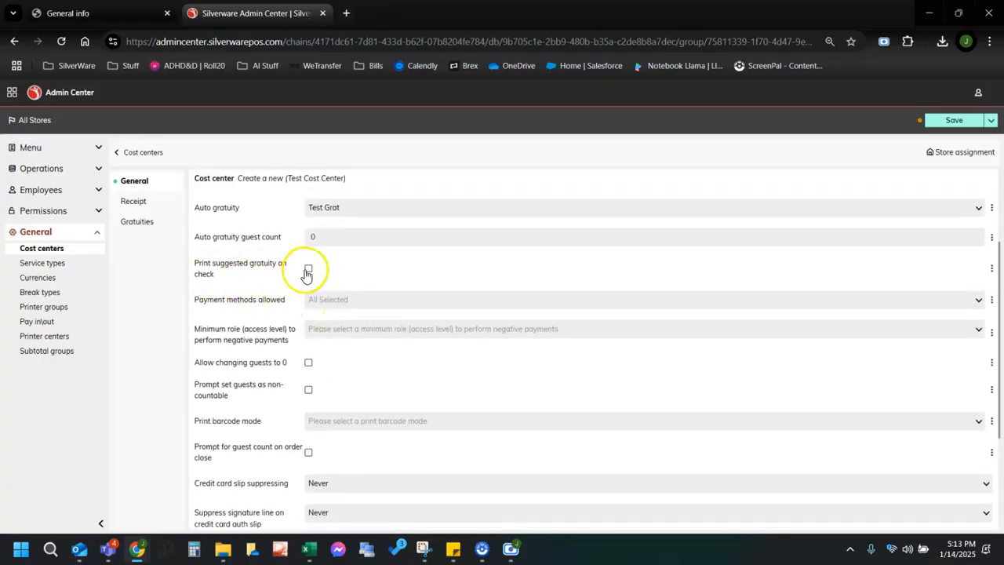
{"action": "scroll", "coordinate": [418, 318], "scroll_direction": "down", "scroll_amount": 2}
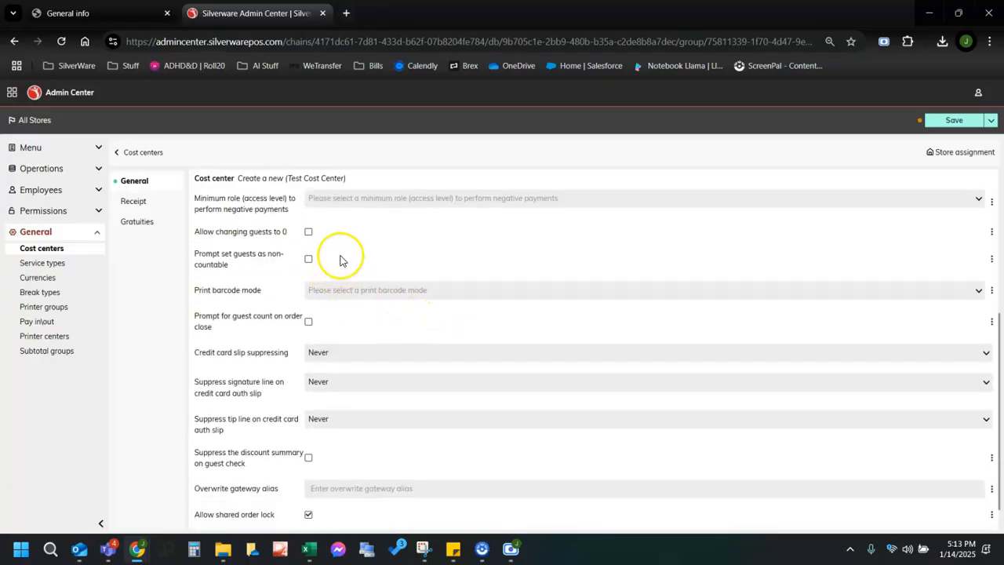
{"action": "scroll", "coordinate": [338, 262], "scroll_direction": "down", "scroll_amount": 1}
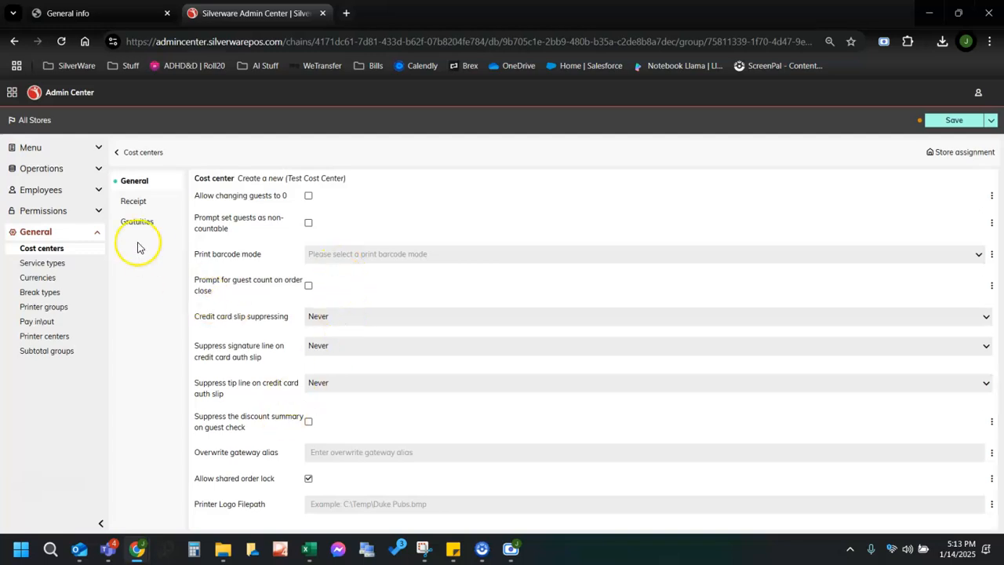
{"action": "left_click", "coordinate": [128, 205]}
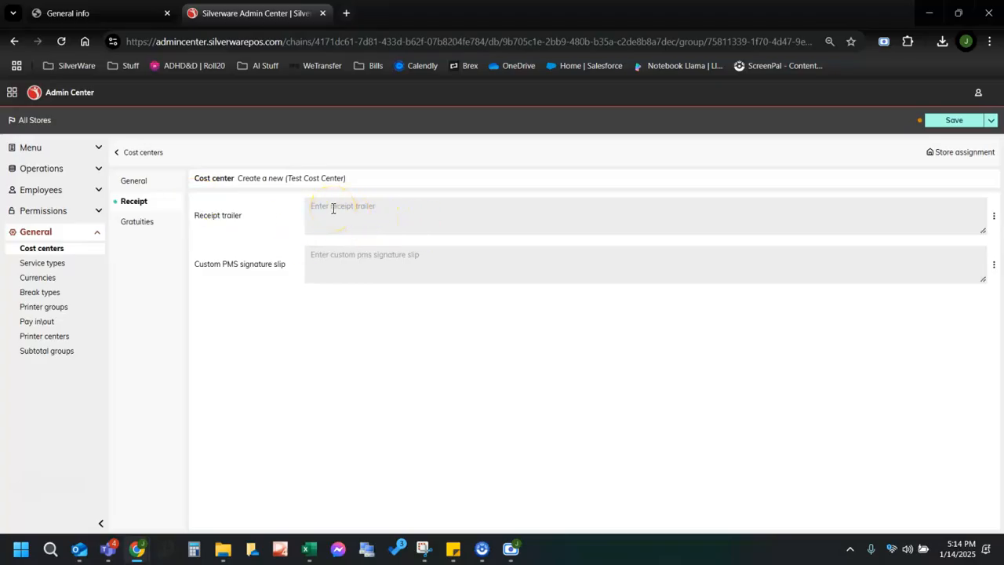
Check the Gratuities settings and save Test Cost Center.
{"action": "left_click", "coordinate": [514, 205]}
{"action": "left_click", "coordinate": [129, 223]}
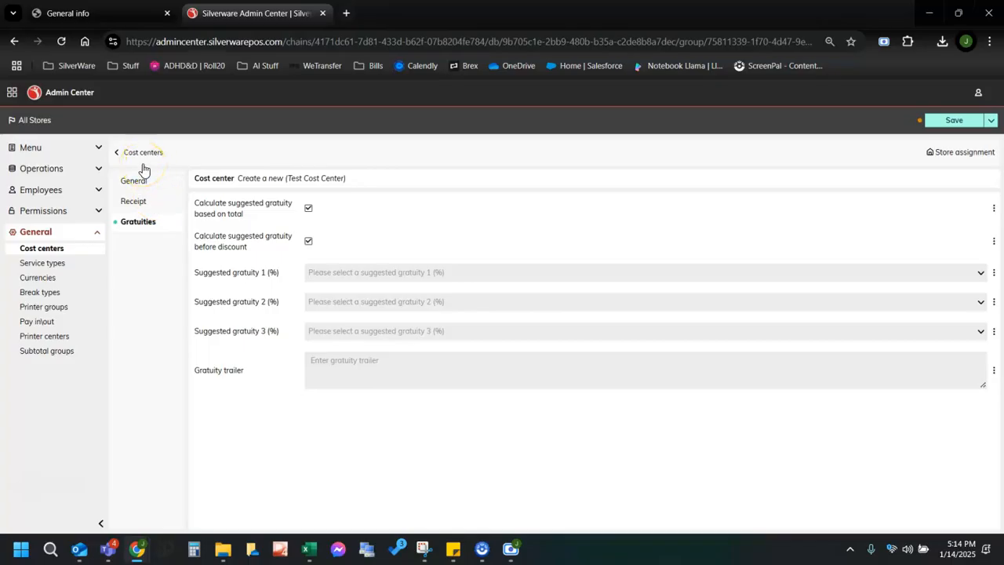
{"action": "left_click", "coordinate": [947, 116]}
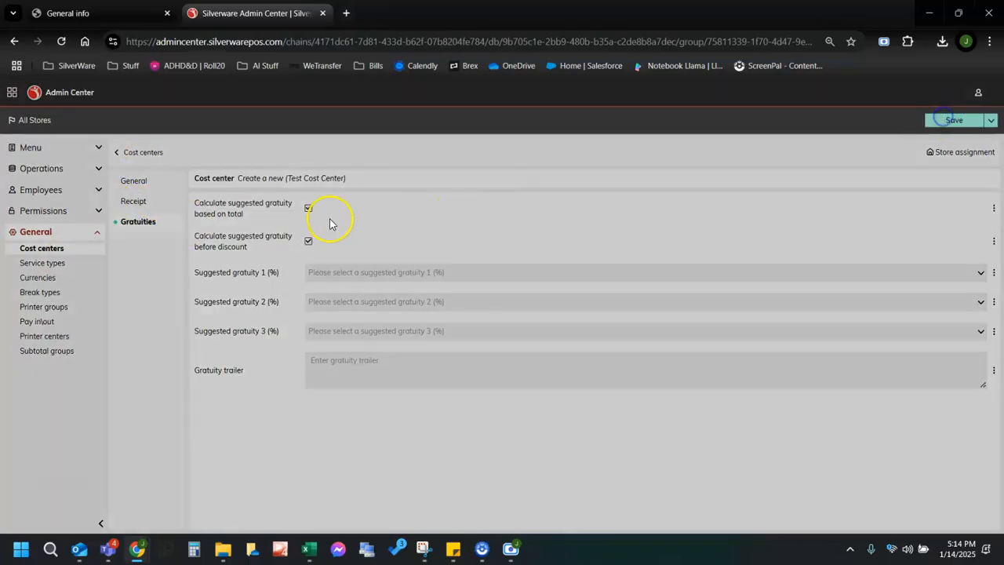
{"action": "left_click", "coordinate": [43, 265]}
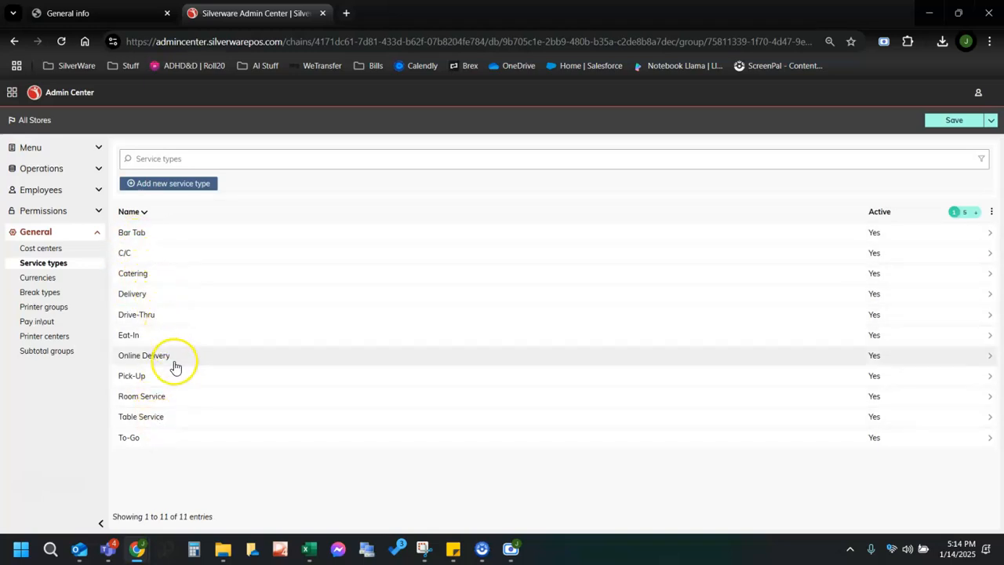
Review Table Service's Order, Operation, Printing and KDS settings.
{"action": "left_click", "coordinate": [174, 420]}
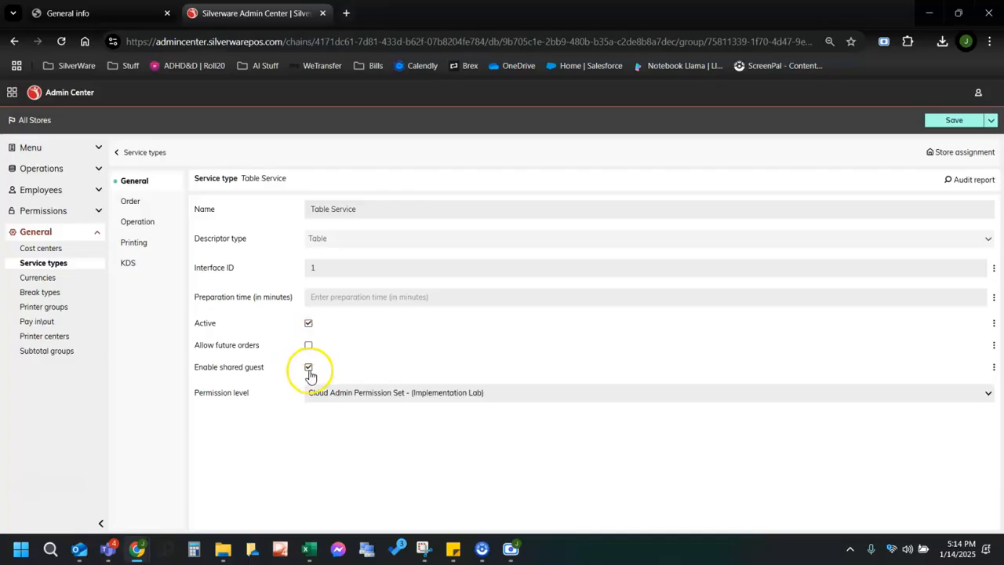
{"action": "left_click", "coordinate": [130, 202]}
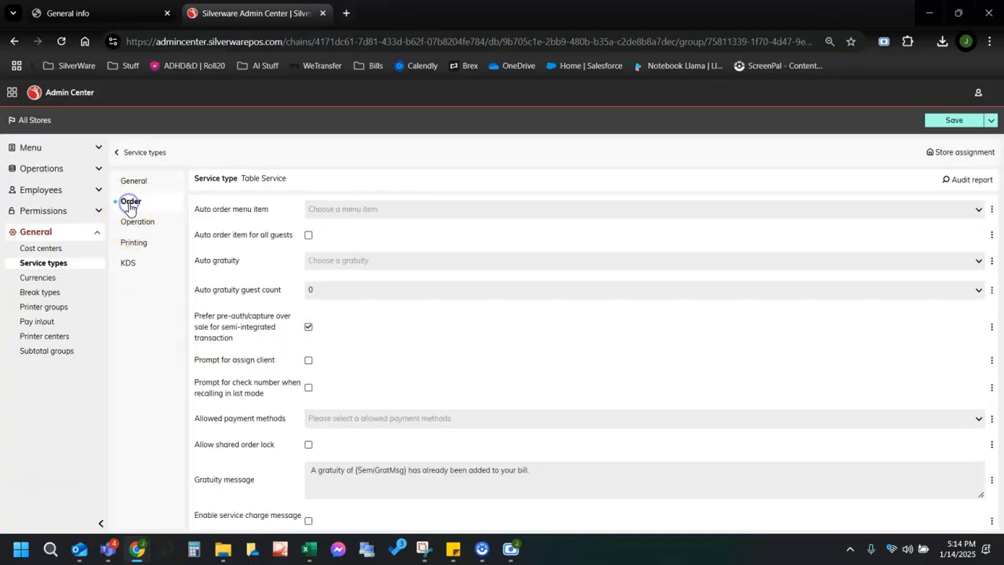
{"action": "scroll", "coordinate": [323, 274], "scroll_direction": "down", "scroll_amount": 2}
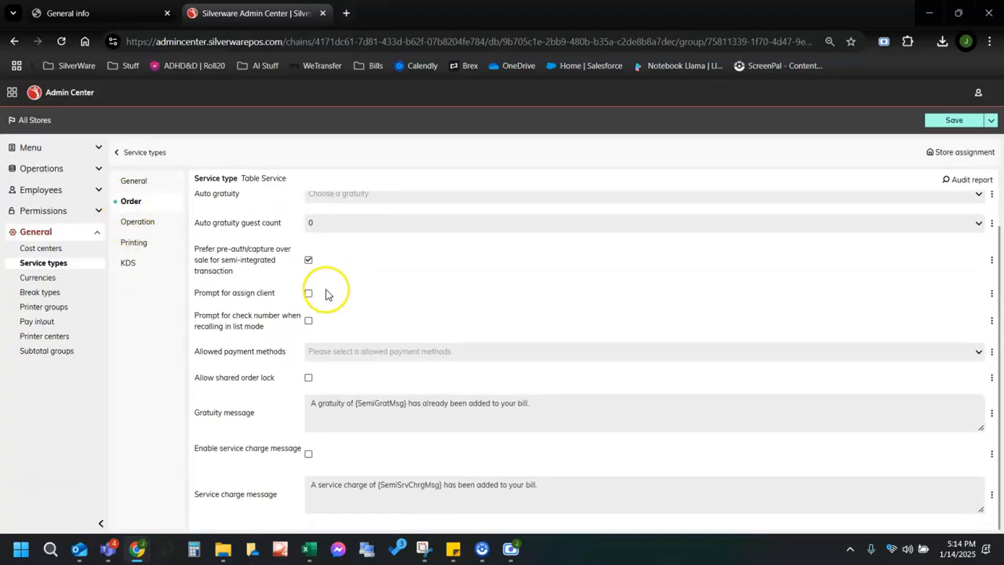
{"action": "left_click", "coordinate": [140, 225]}
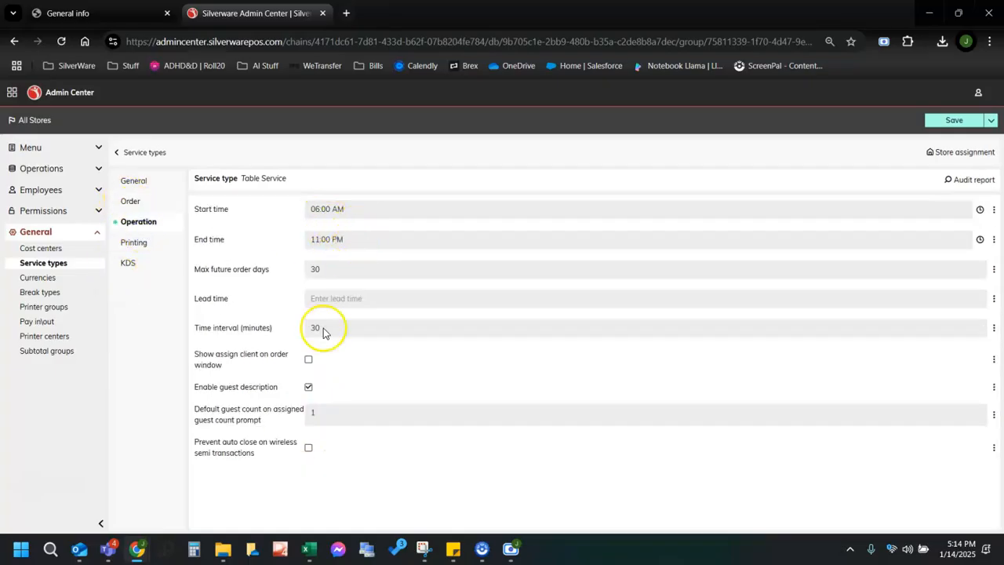
{"action": "left_click", "coordinate": [136, 244]}
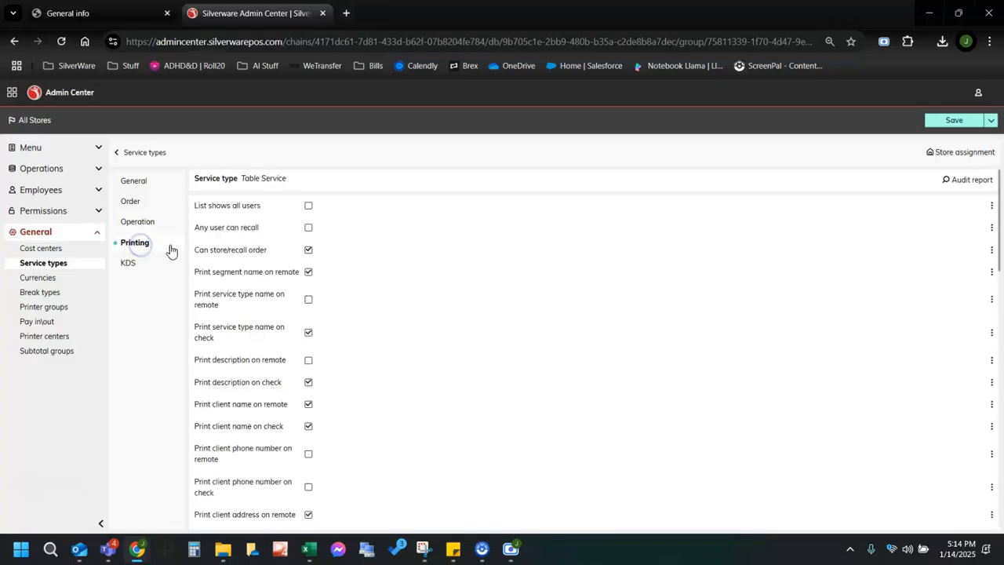
{"action": "scroll", "coordinate": [314, 235], "scroll_direction": "down", "scroll_amount": 5}
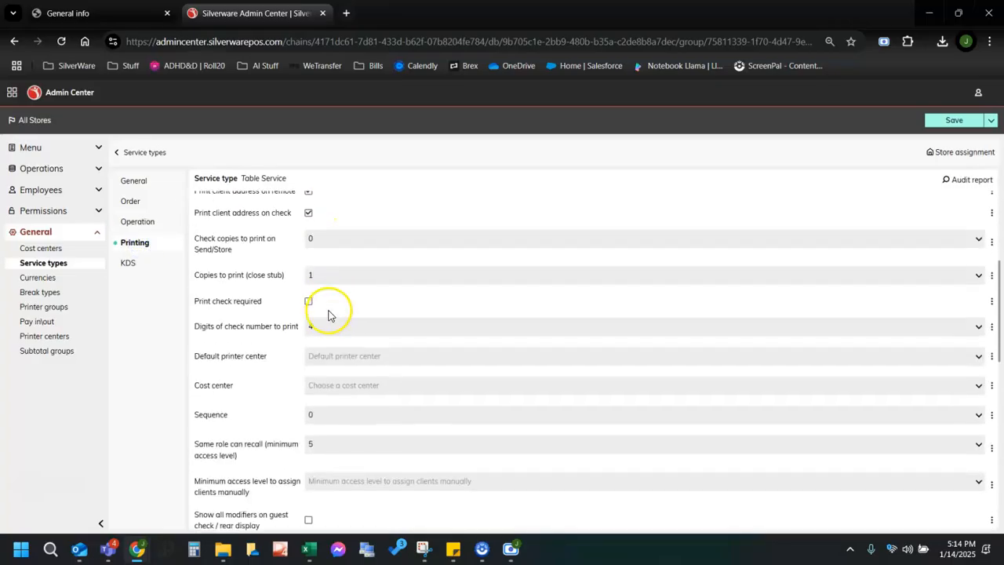
{"action": "scroll", "coordinate": [320, 318], "scroll_direction": "down", "scroll_amount": 3}
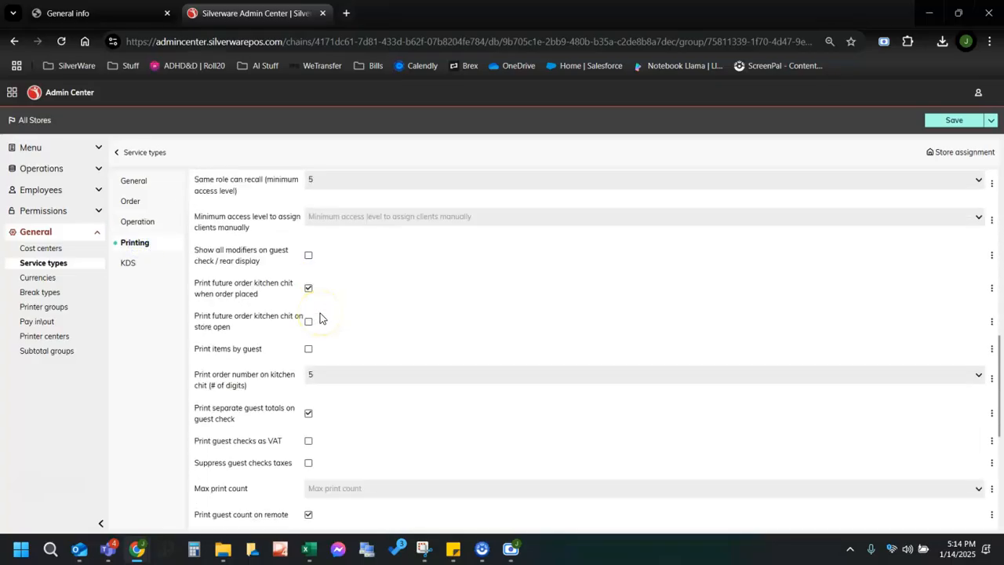
{"action": "scroll", "coordinate": [319, 317], "scroll_direction": "down", "scroll_amount": 1}
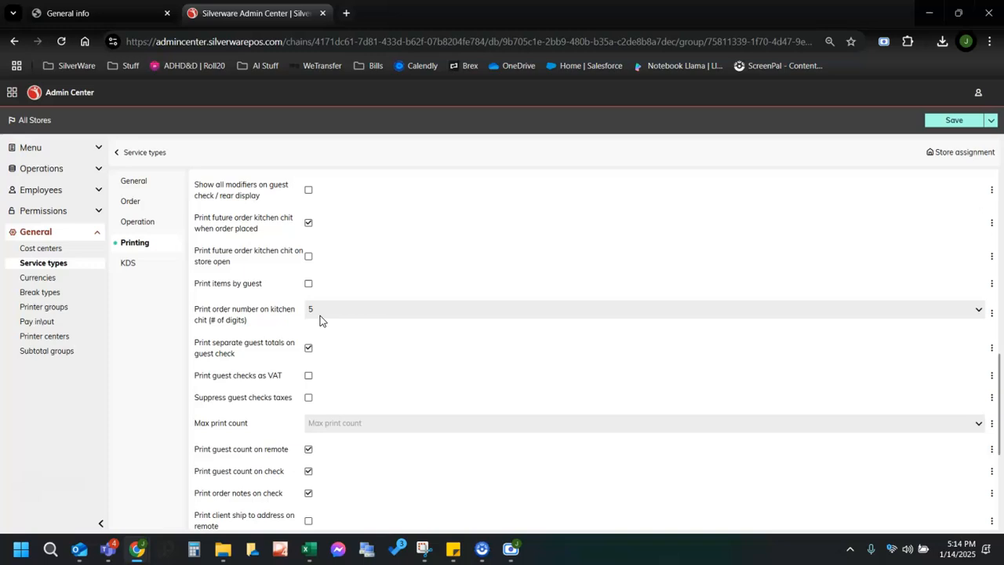
{"action": "left_click", "coordinate": [151, 270]}
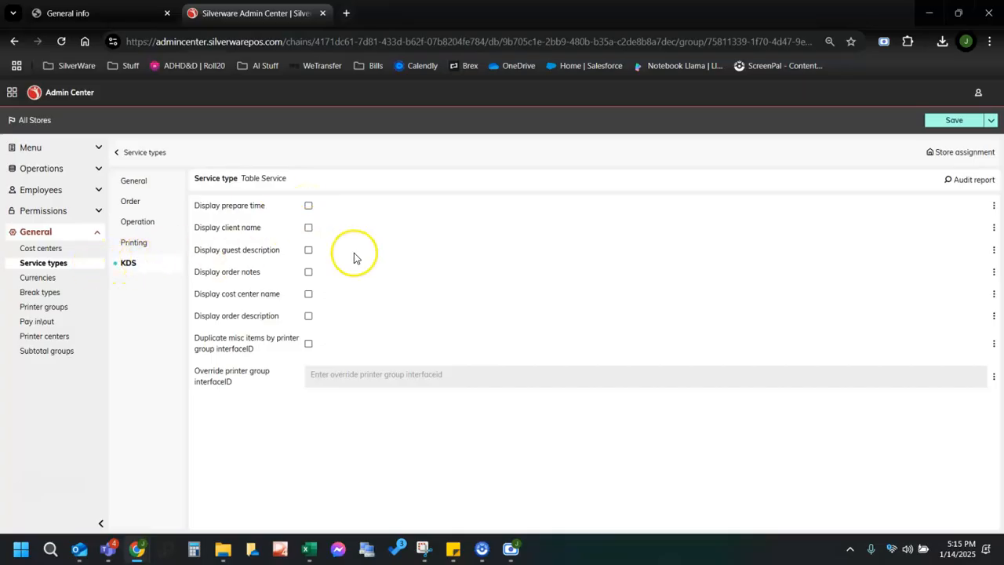
{"action": "left_click", "coordinate": [26, 281]}
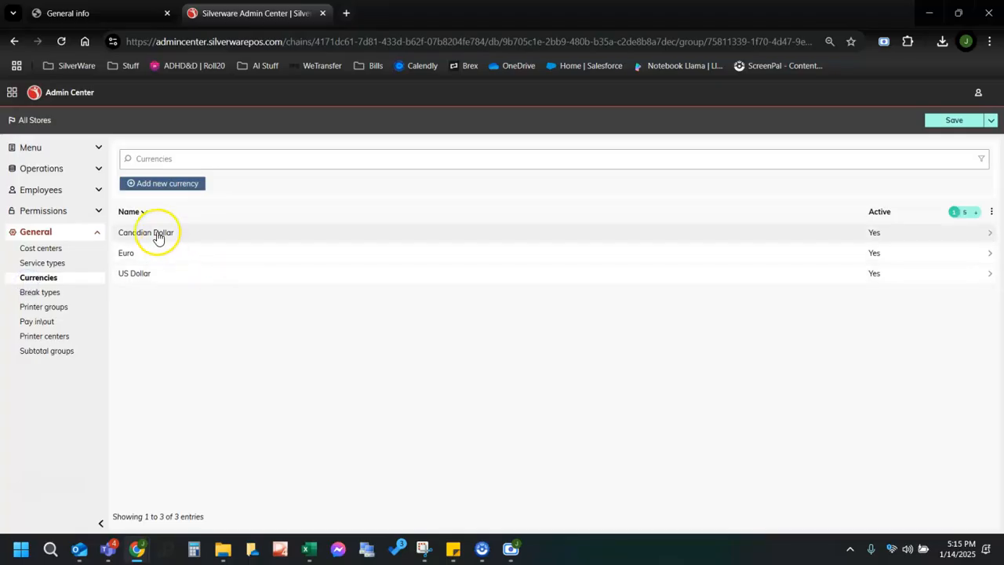
Inspect the US Dollar currency details and the 15 Minute Paid break type.
{"action": "left_click", "coordinate": [156, 273]}
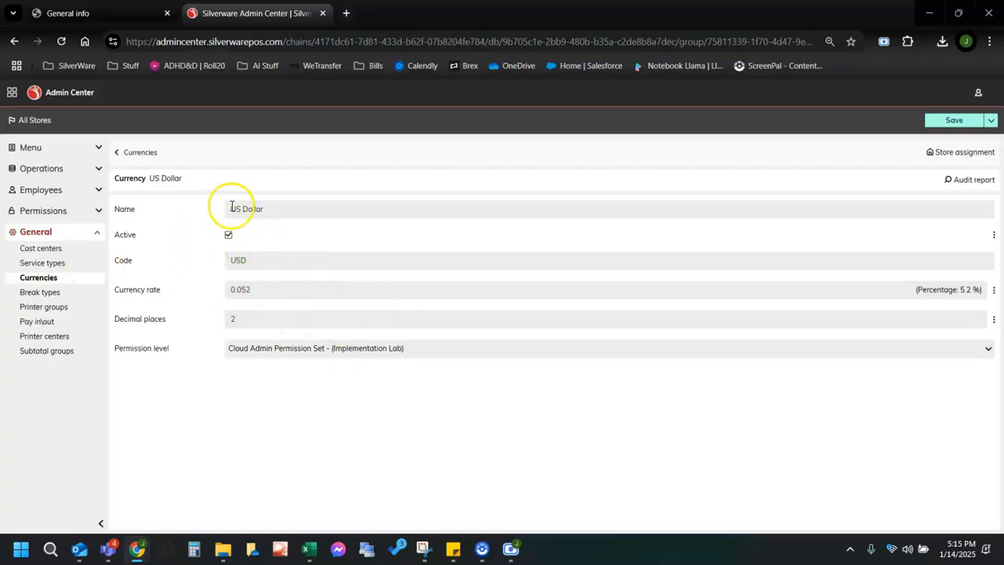
{"action": "left_click", "coordinate": [32, 294]}
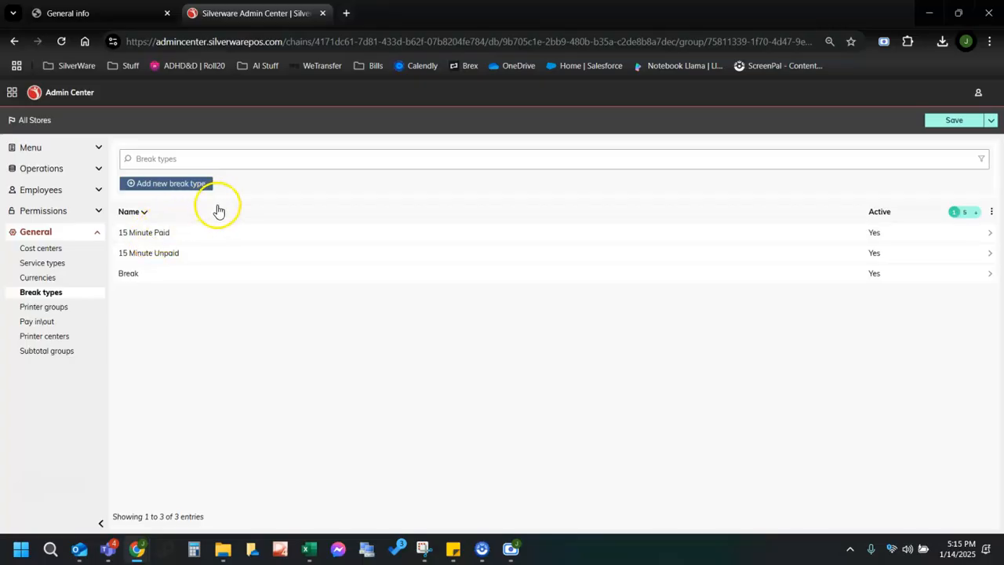
{"action": "left_click", "coordinate": [149, 234]}
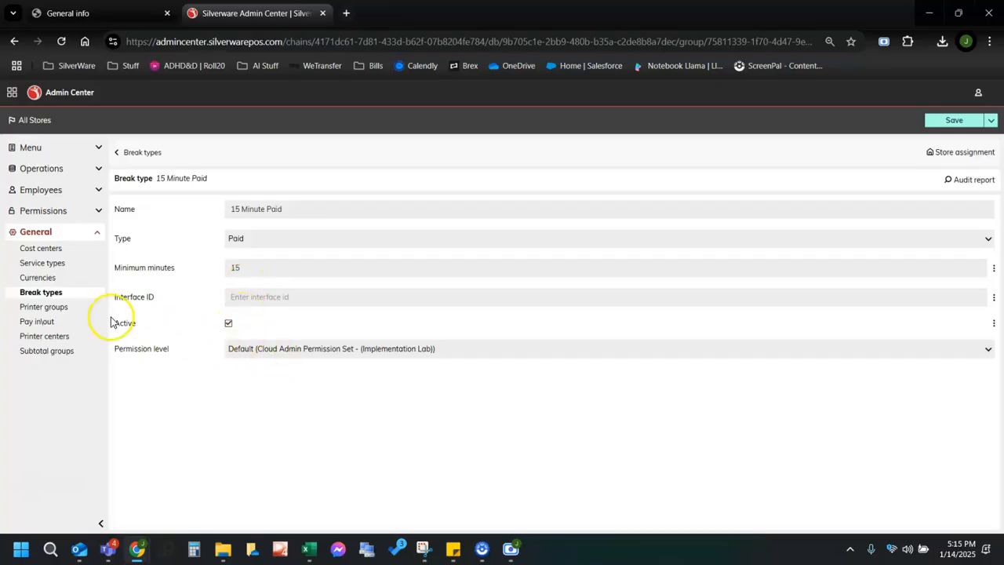
{"action": "left_click", "coordinate": [118, 152]}
{"action": "left_click", "coordinate": [43, 308]}
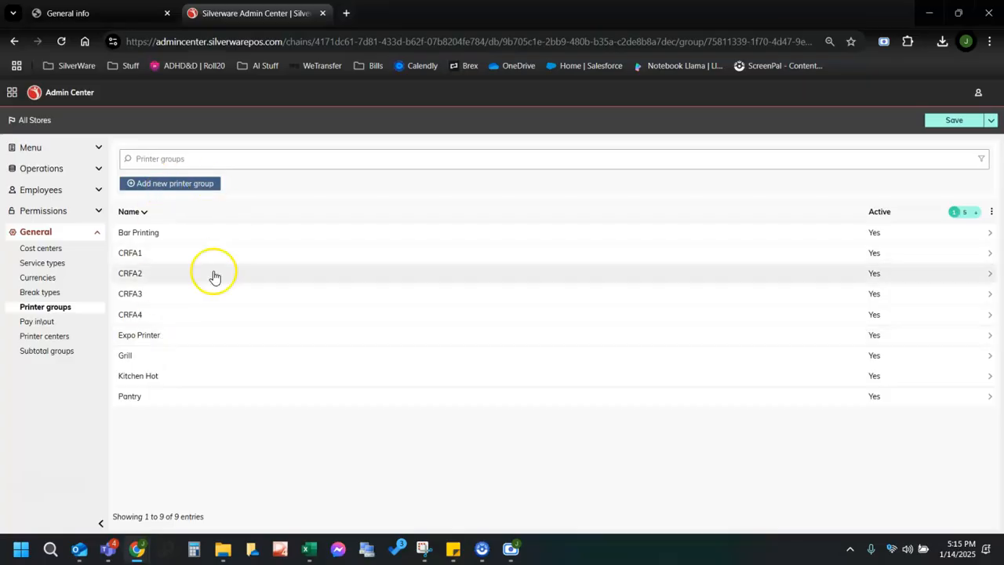
Look over Expo Printer, the pay in/out and printer center lists, and the Food subtotal group.
{"action": "left_click", "coordinate": [154, 339]}
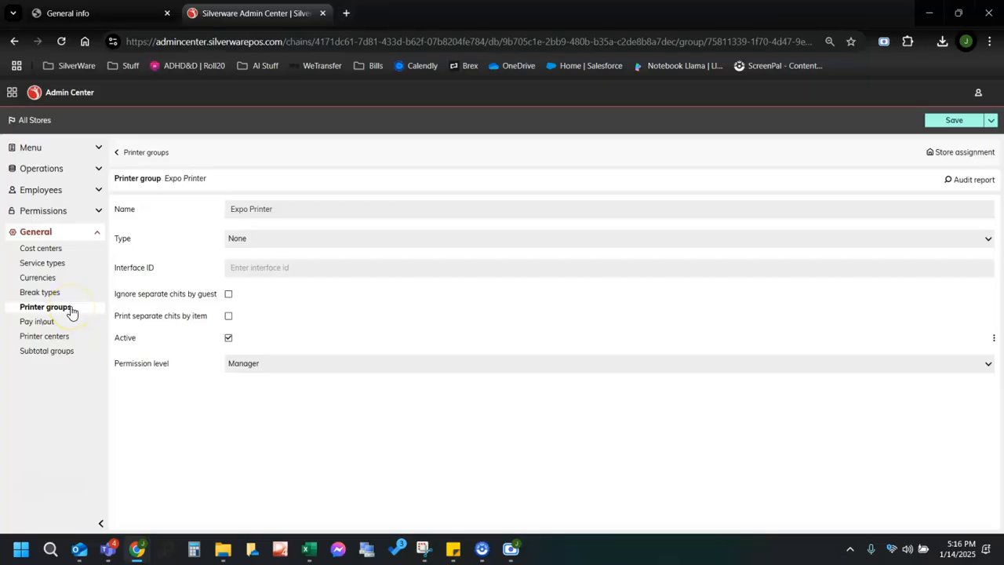
{"action": "left_click", "coordinate": [45, 323]}
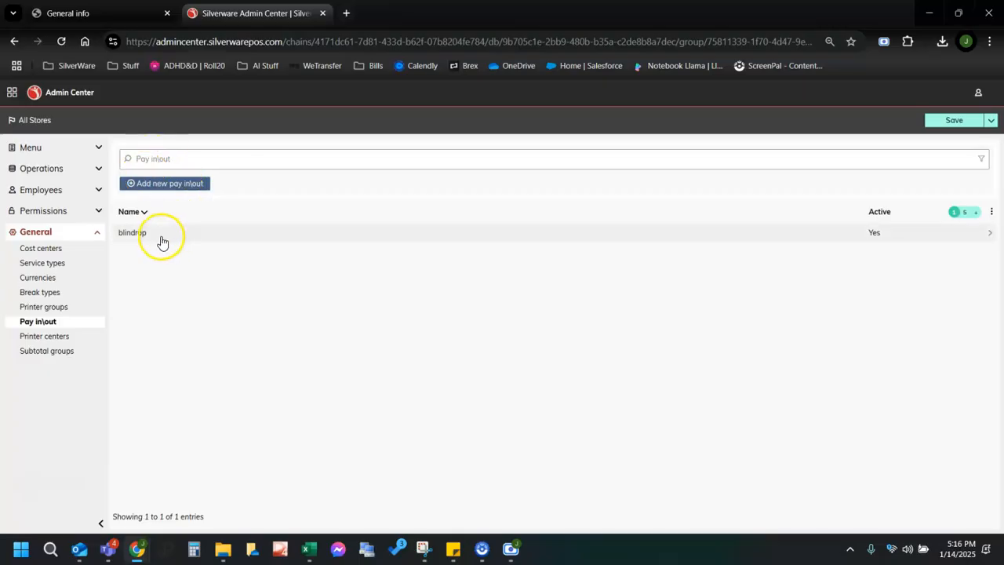
{"action": "left_click", "coordinate": [44, 339]}
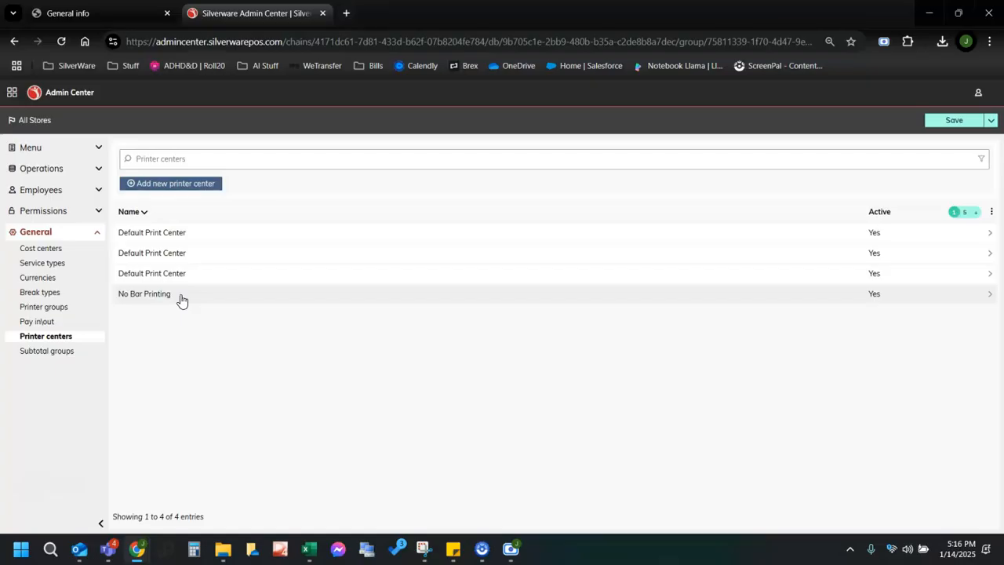
{"action": "left_click", "coordinate": [66, 353]}
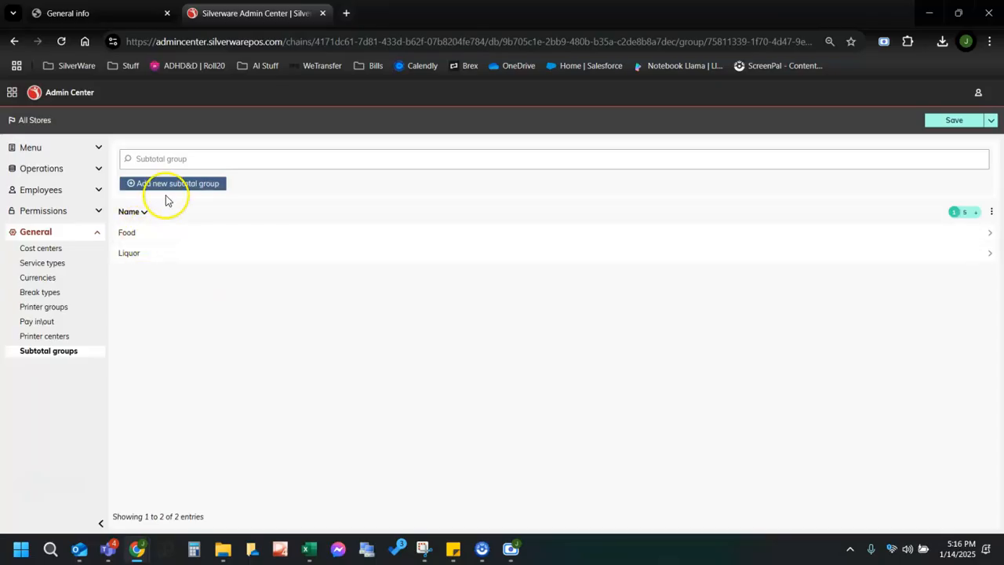
{"action": "left_click", "coordinate": [157, 229]}
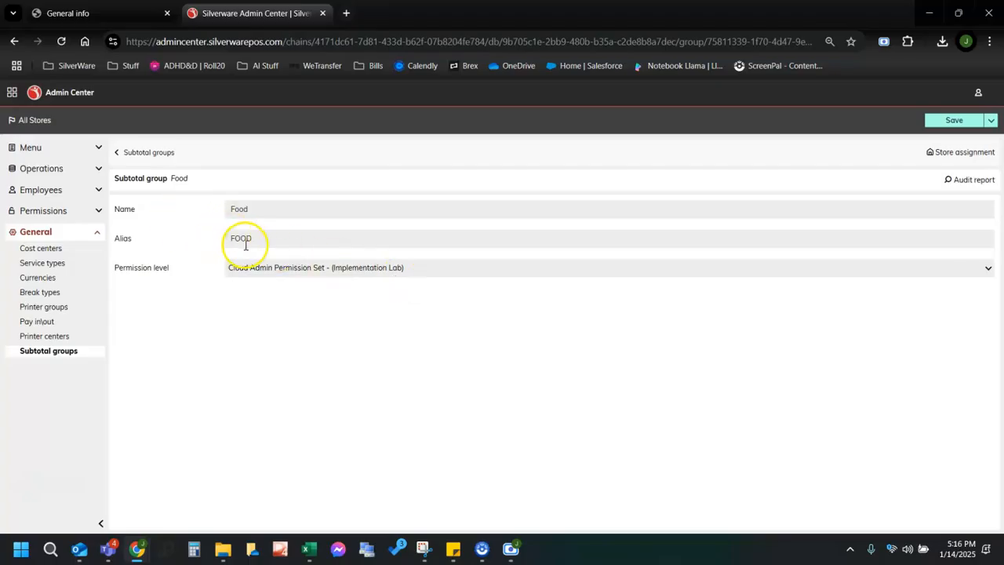
{"action": "left_click", "coordinate": [128, 154]}
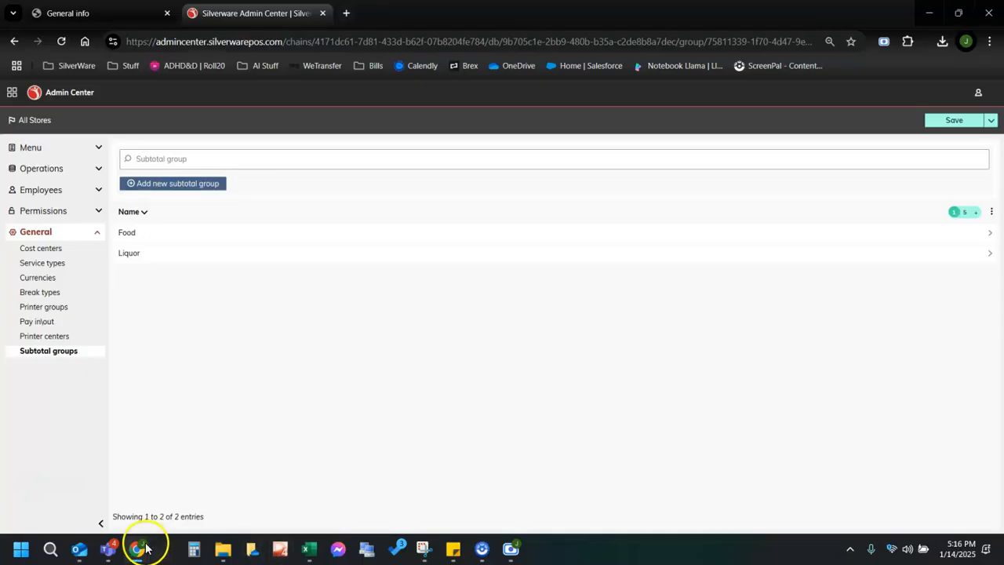